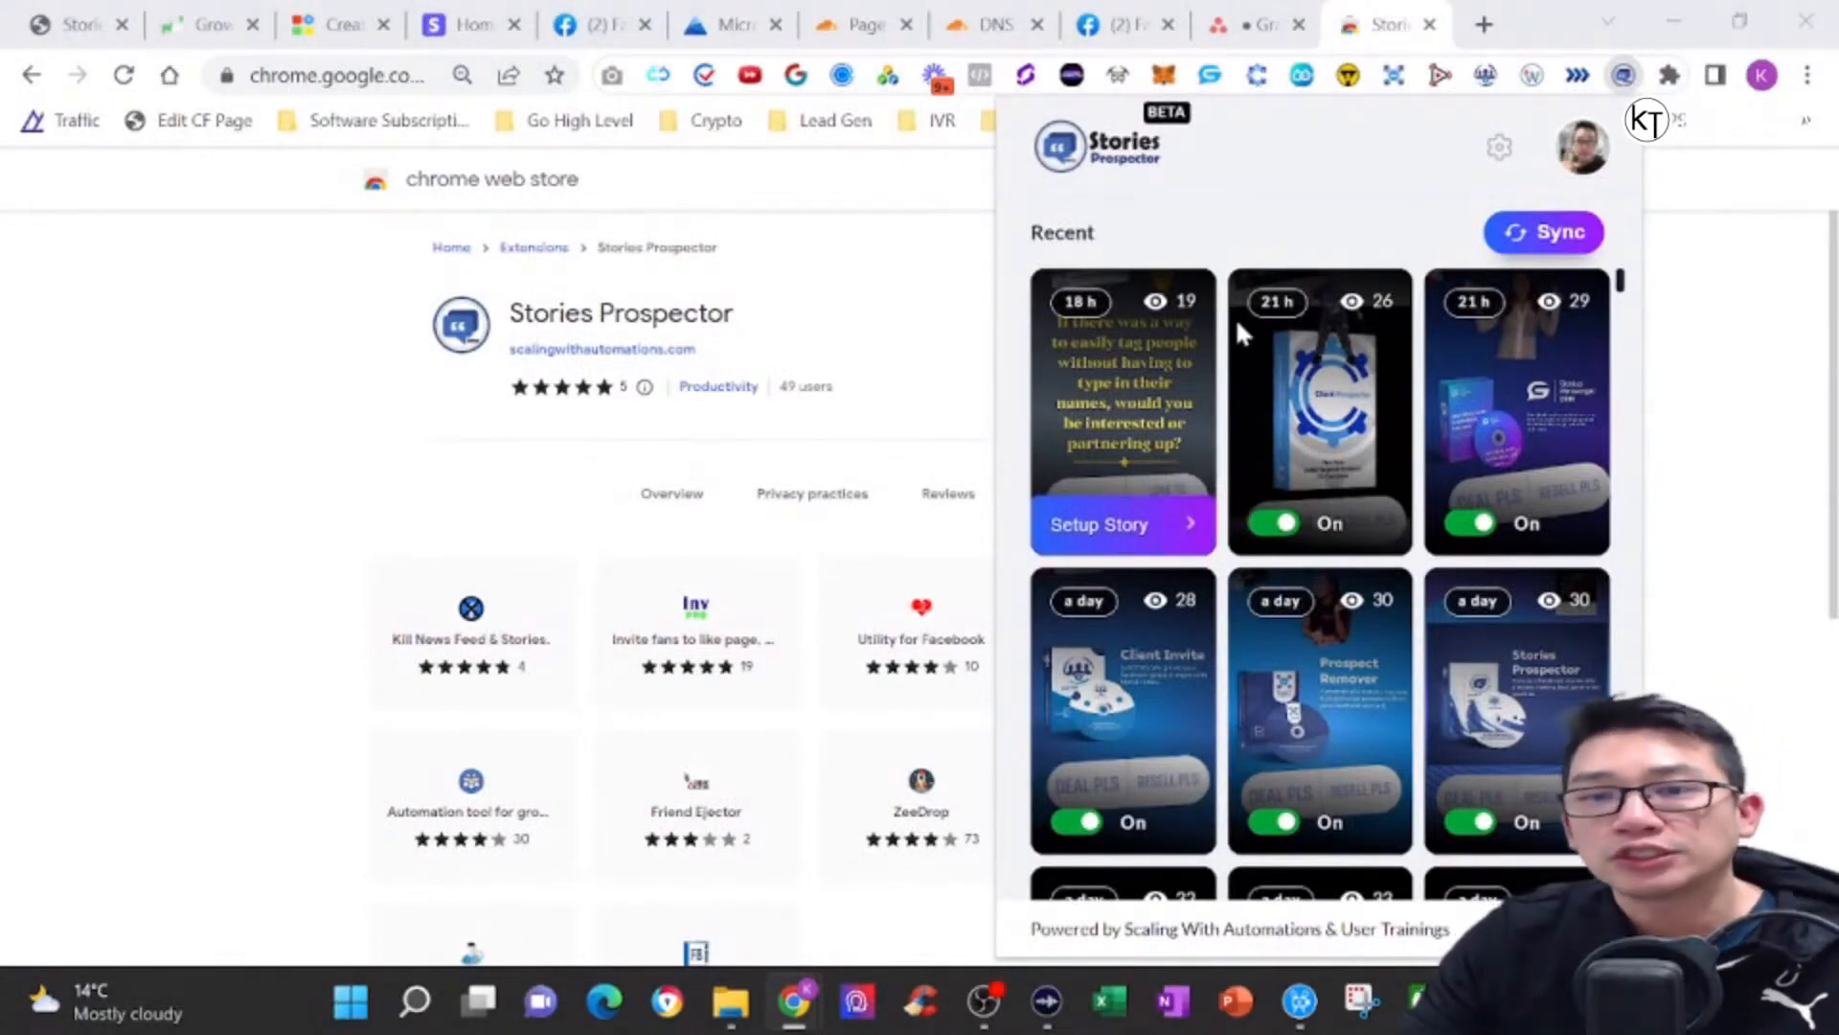
# Open the setup of the 18-hour-old story, view the message group choices for IM INTERESTED, and return to the recent stories.
pyautogui.click(1184, 527)
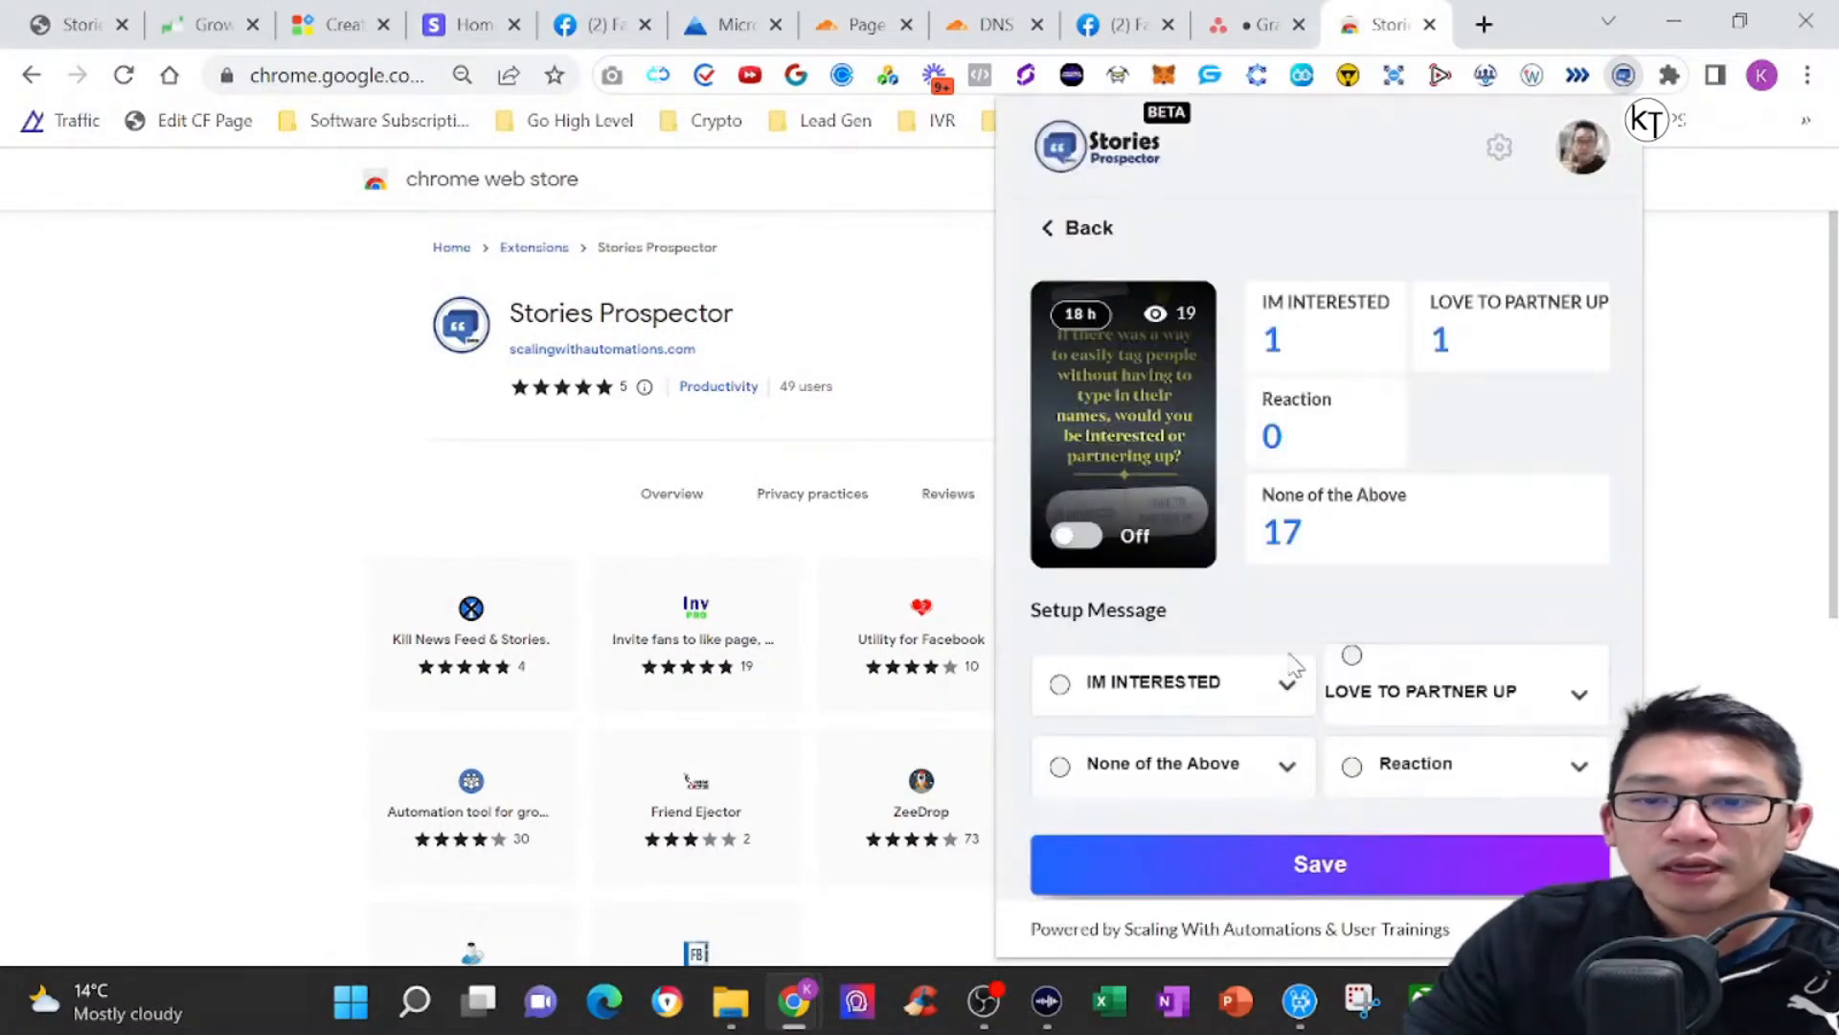
pyautogui.click(1281, 707)
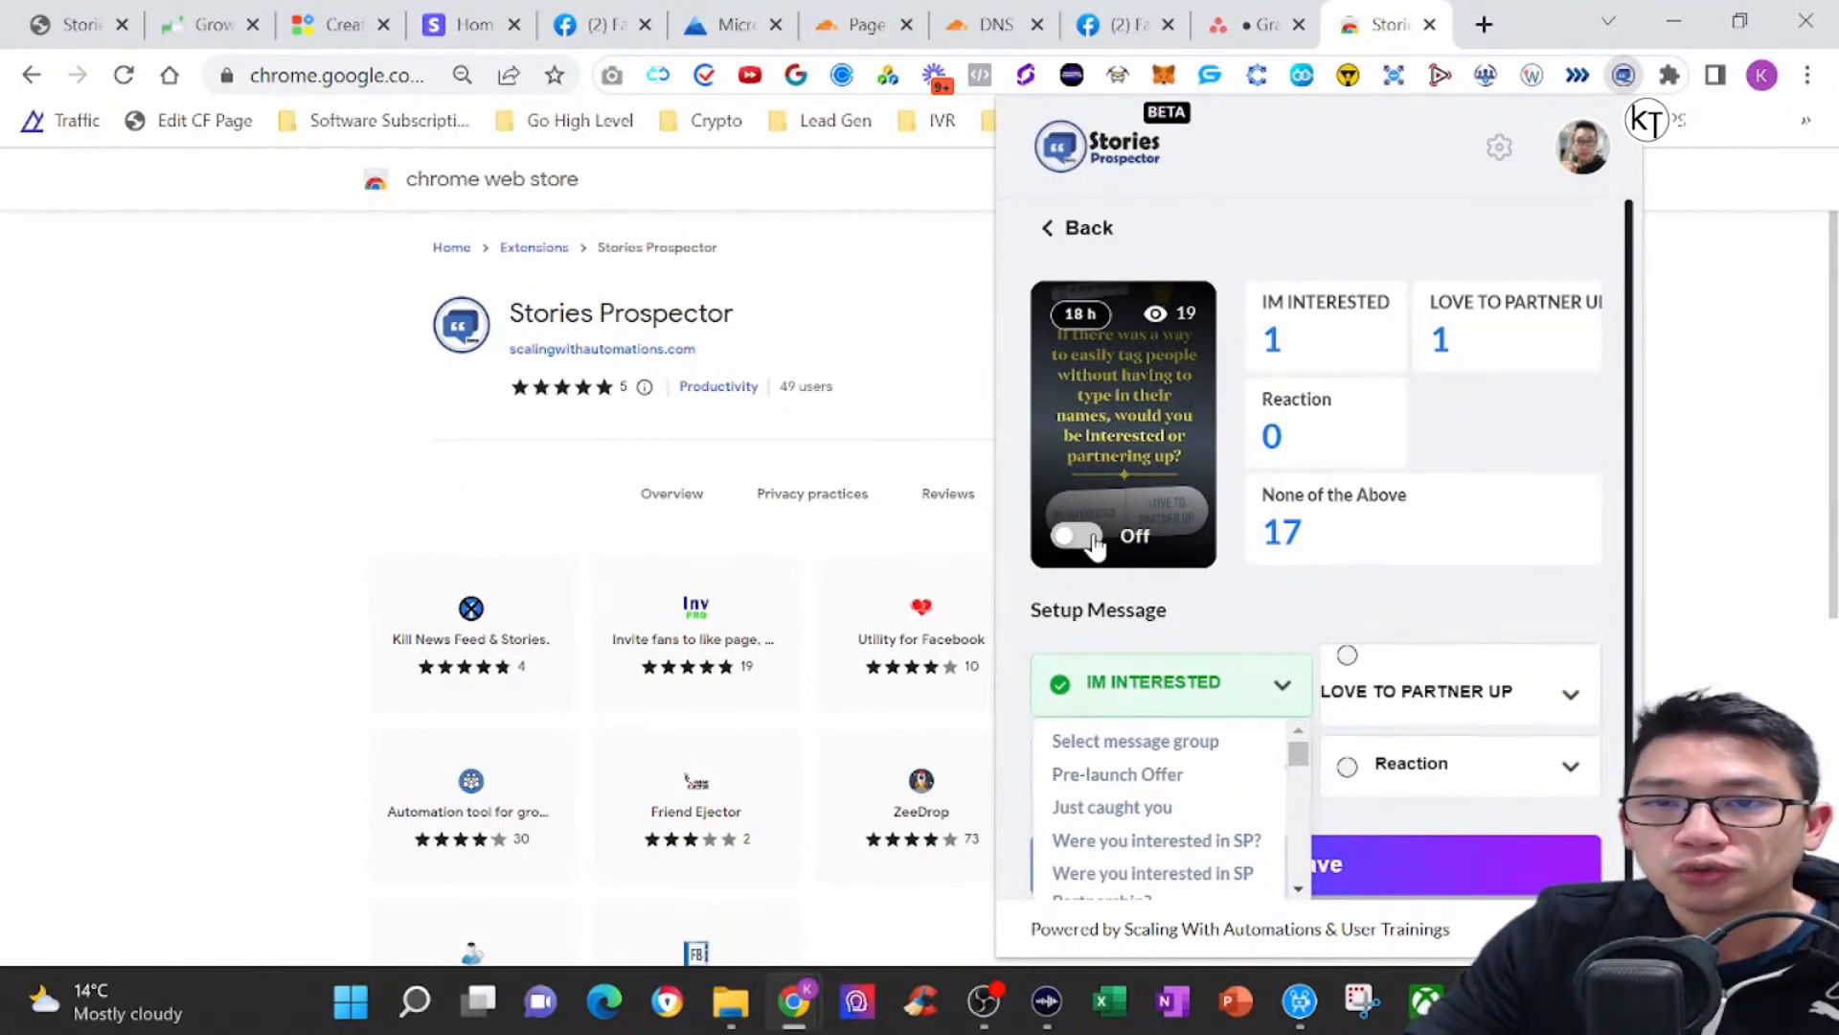
pyautogui.click(1364, 611)
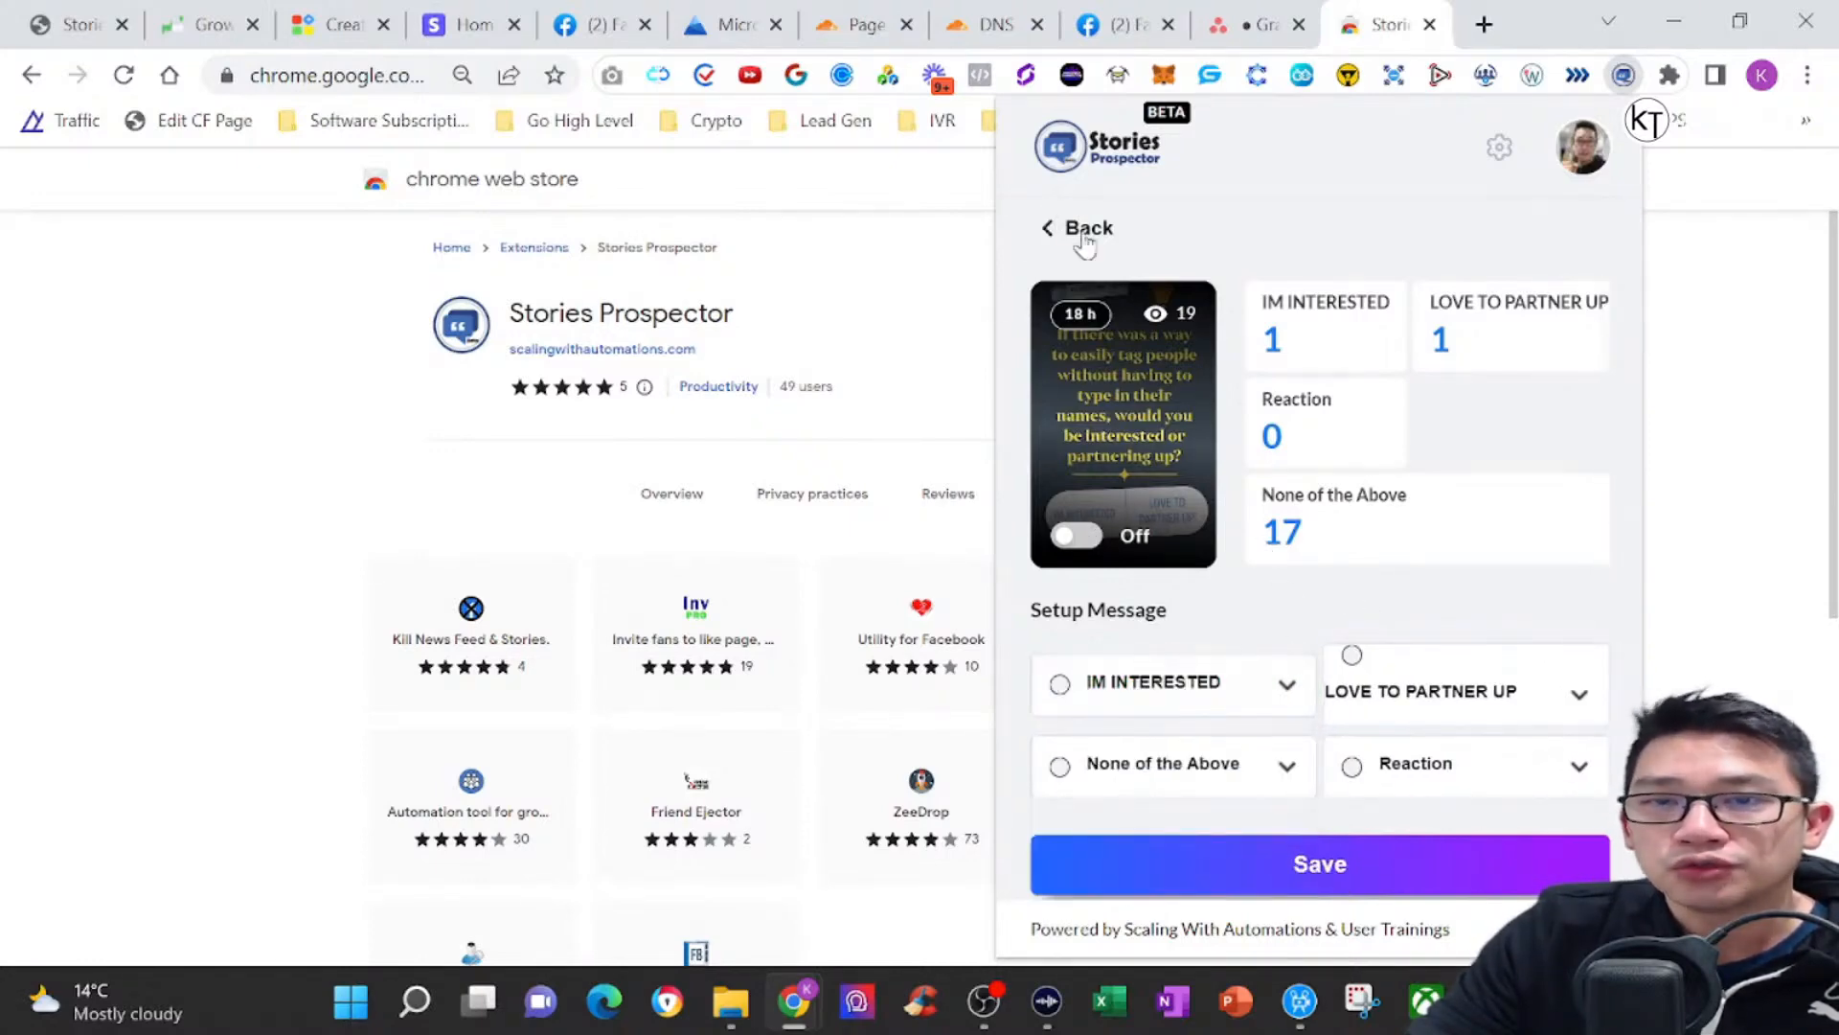
pyautogui.click(1068, 230)
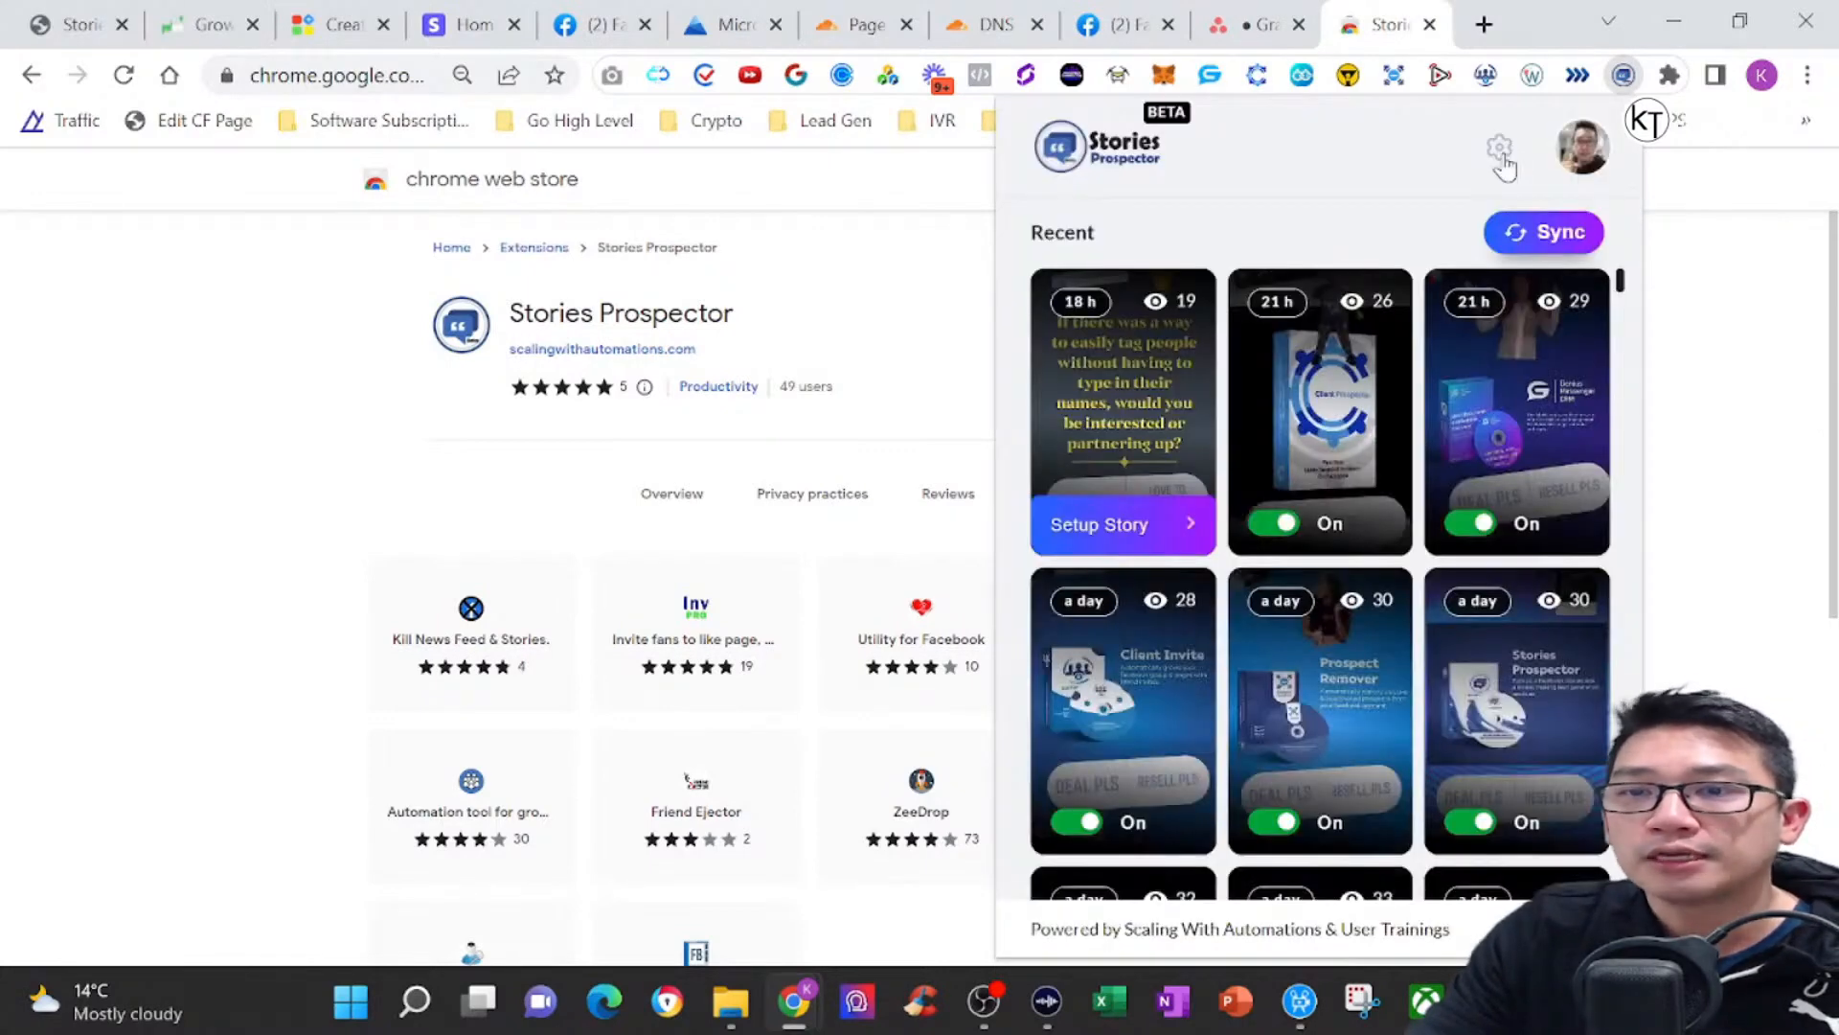
# Open the message settings and review the Intro, Body and CTA message segments along with the list of message groups.
pyautogui.click(1500, 153)
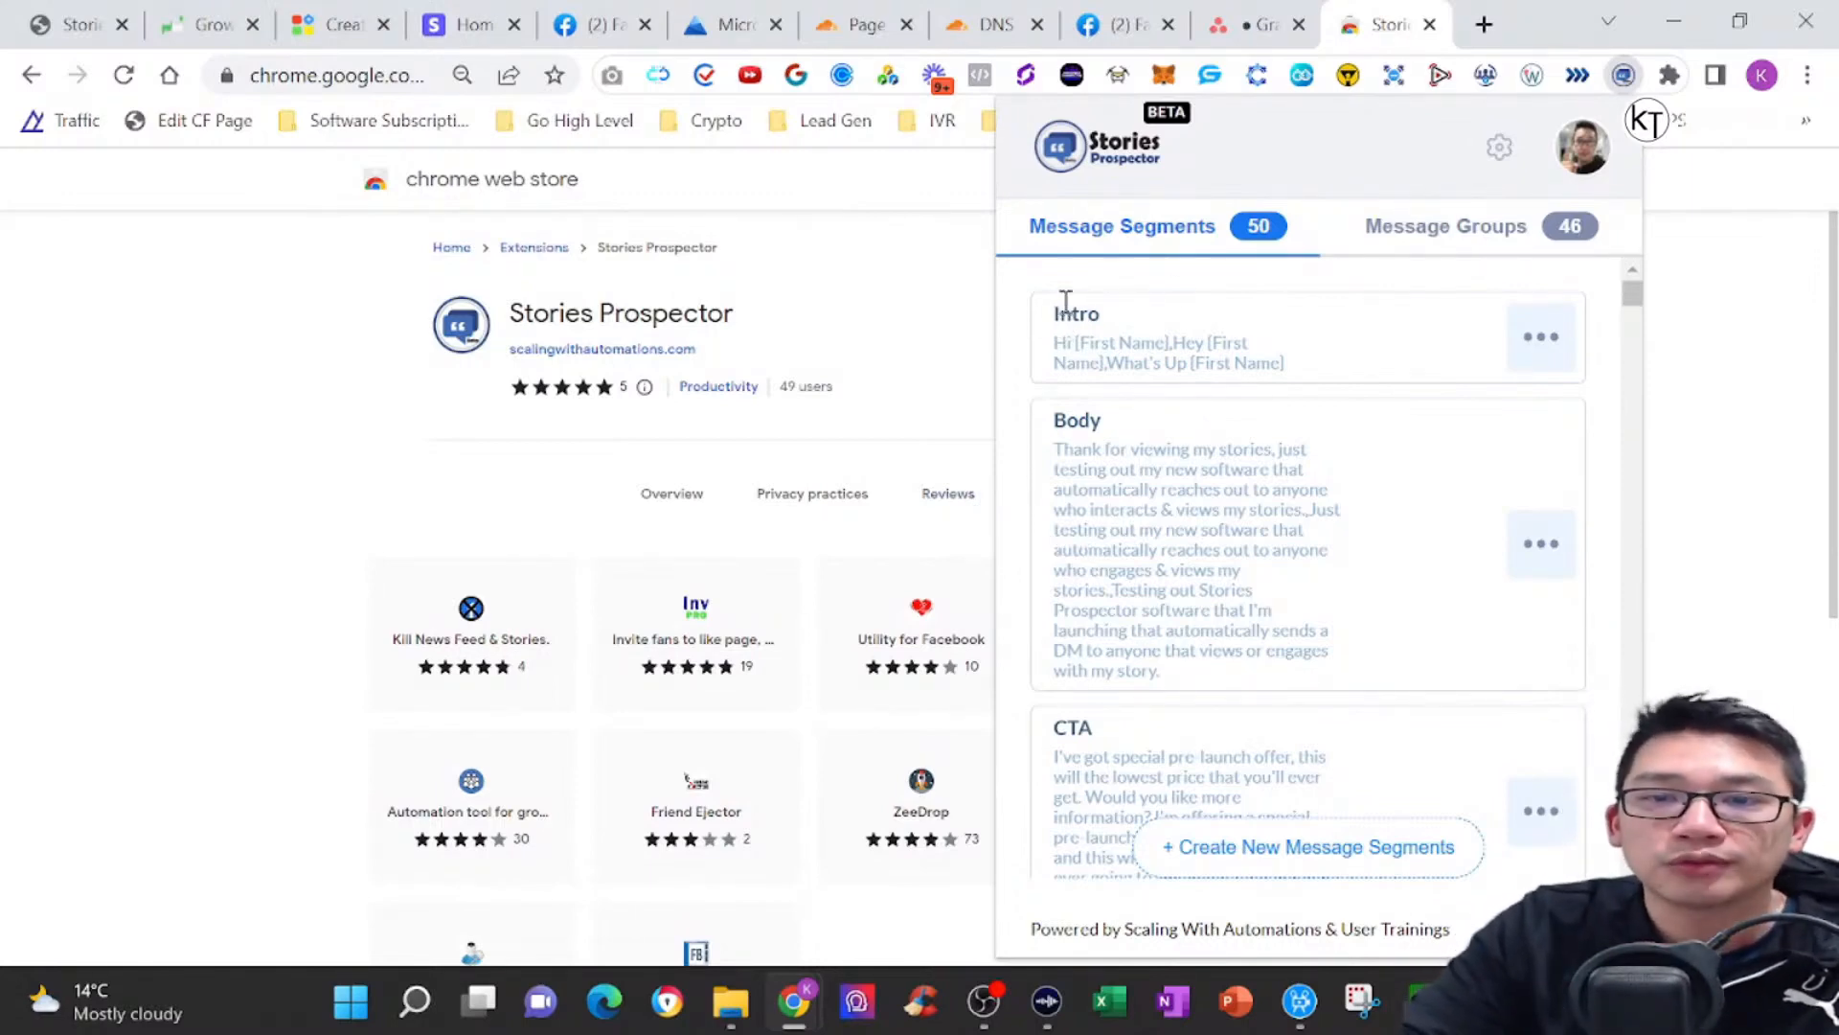
pyautogui.doubleClick(1075, 421)
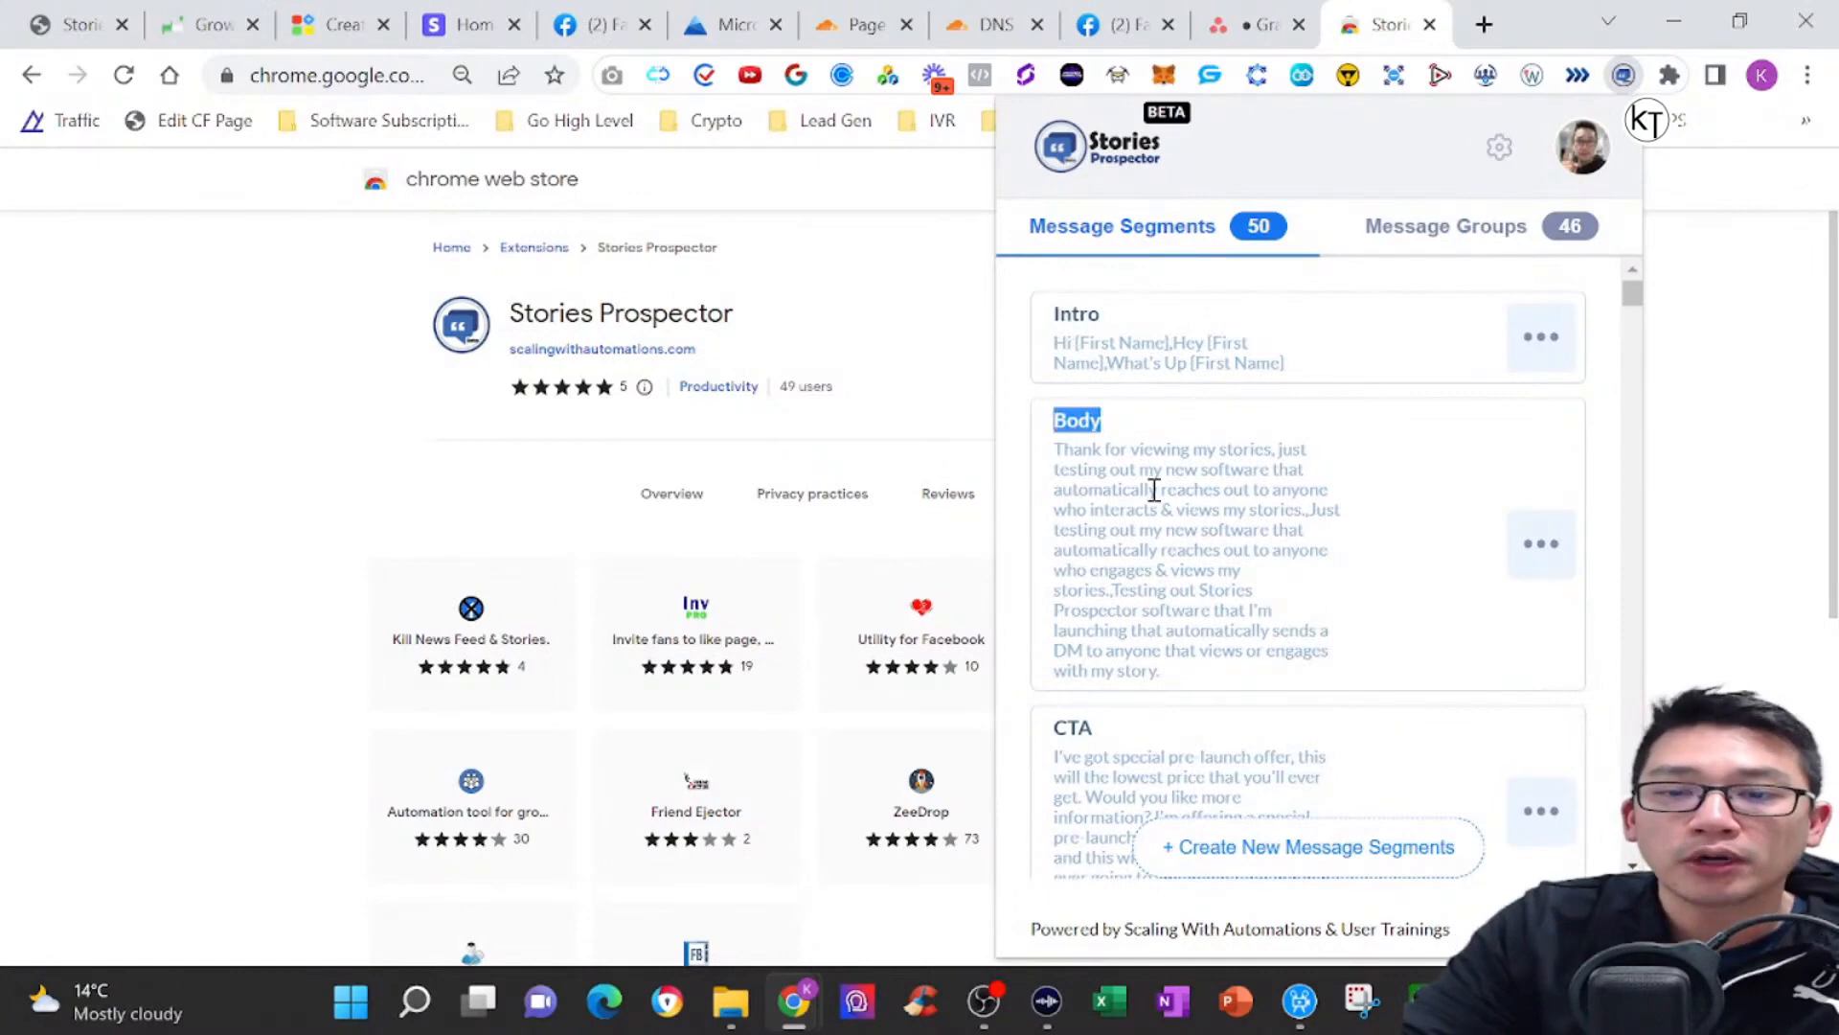
pyautogui.click(1081, 723)
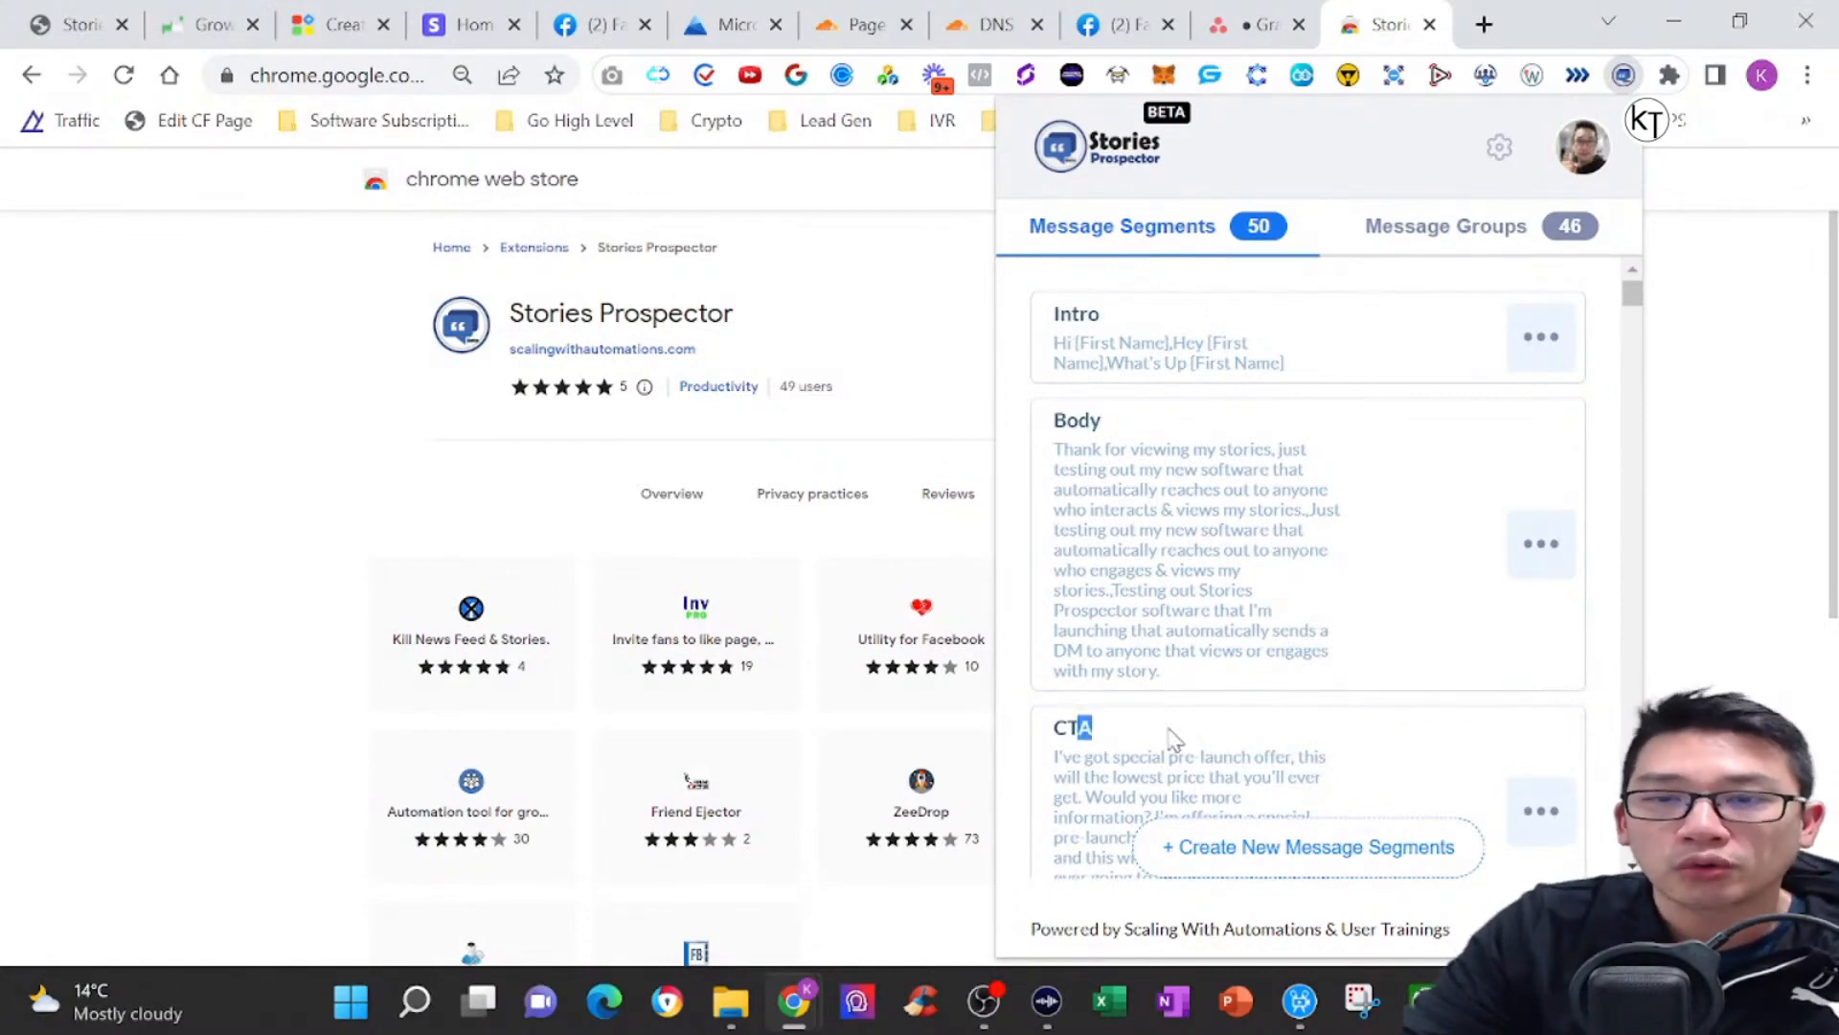
pyautogui.click(1459, 241)
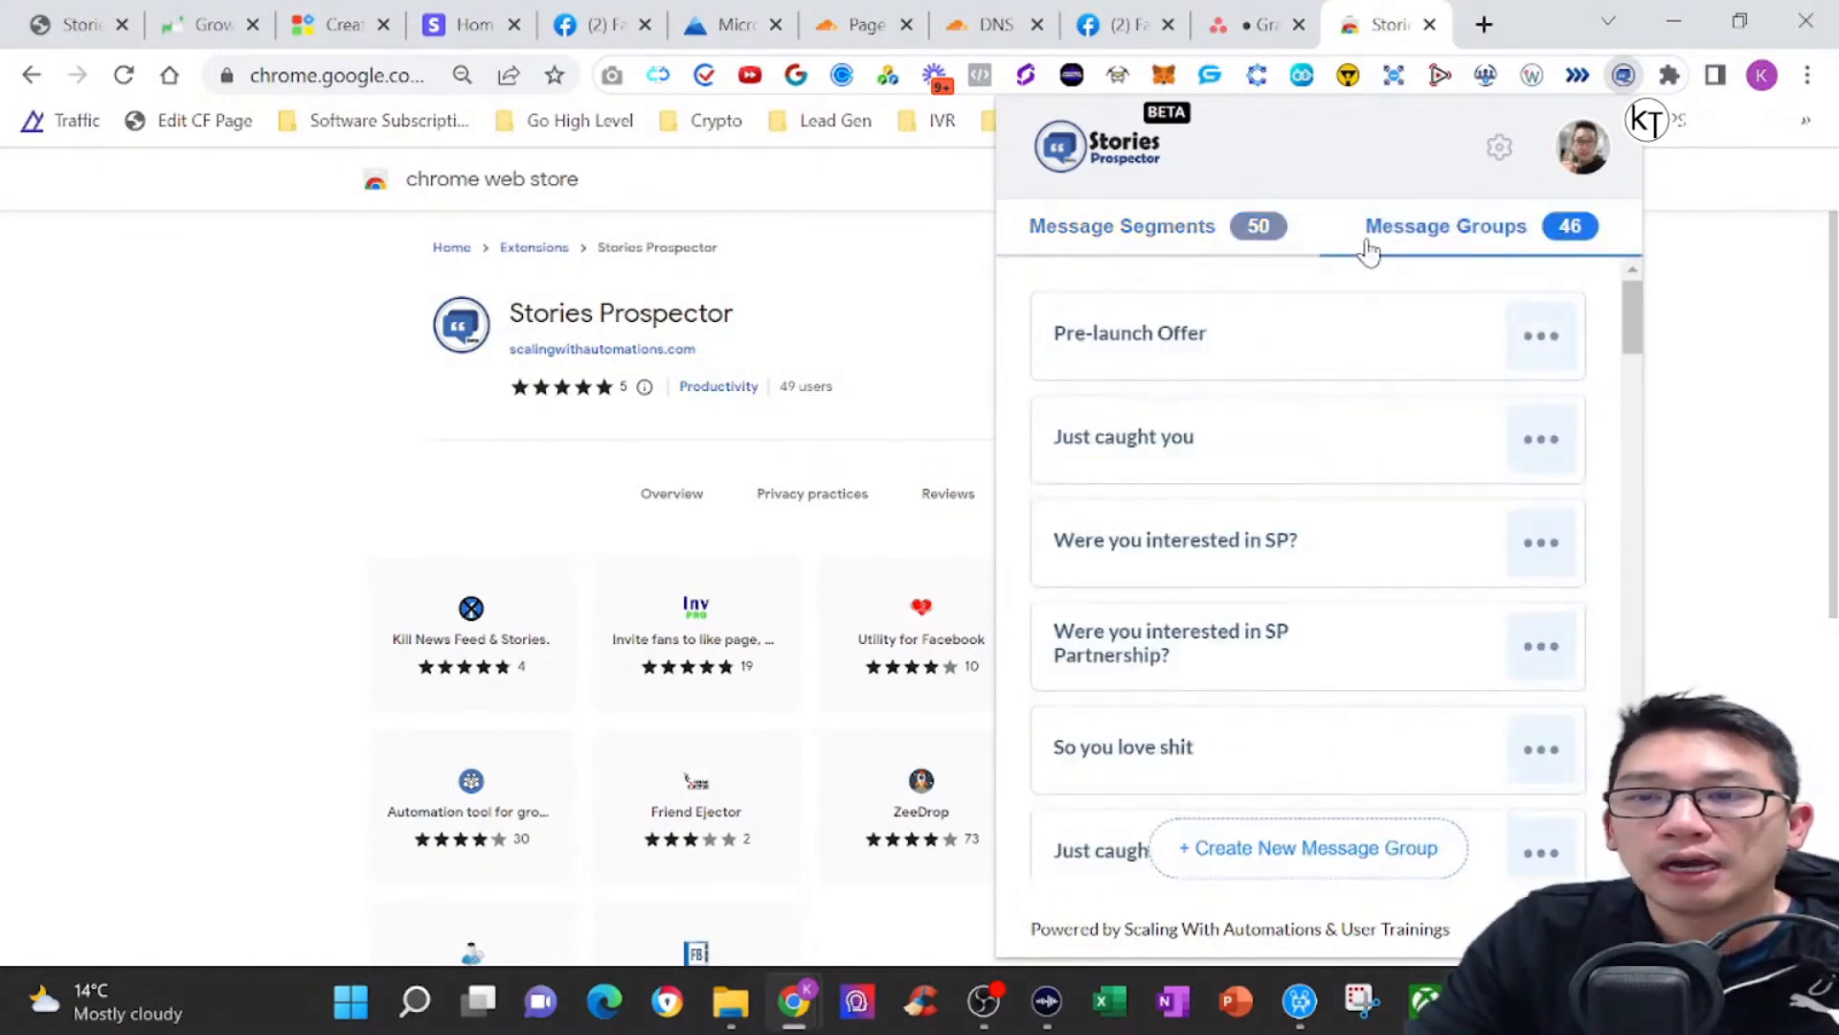
pyautogui.click(1154, 233)
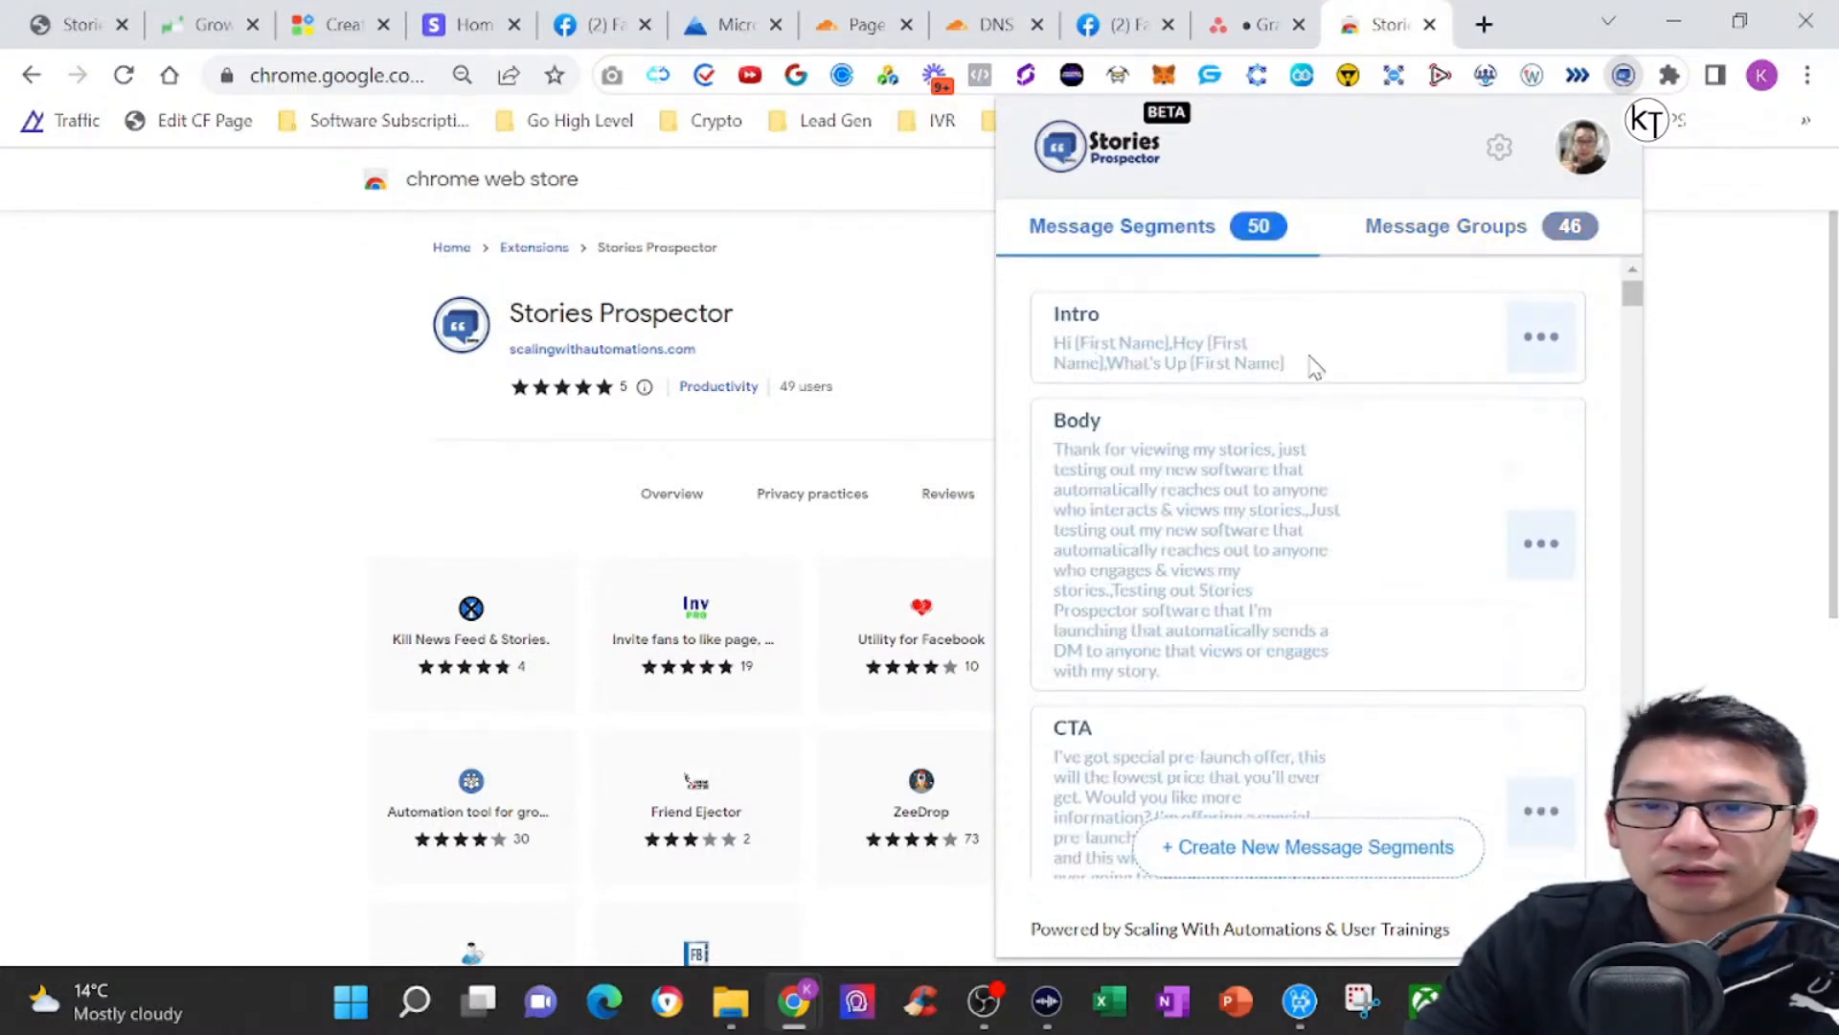
pyautogui.moveTo(1053, 316); pyautogui.dragTo(1140, 768)
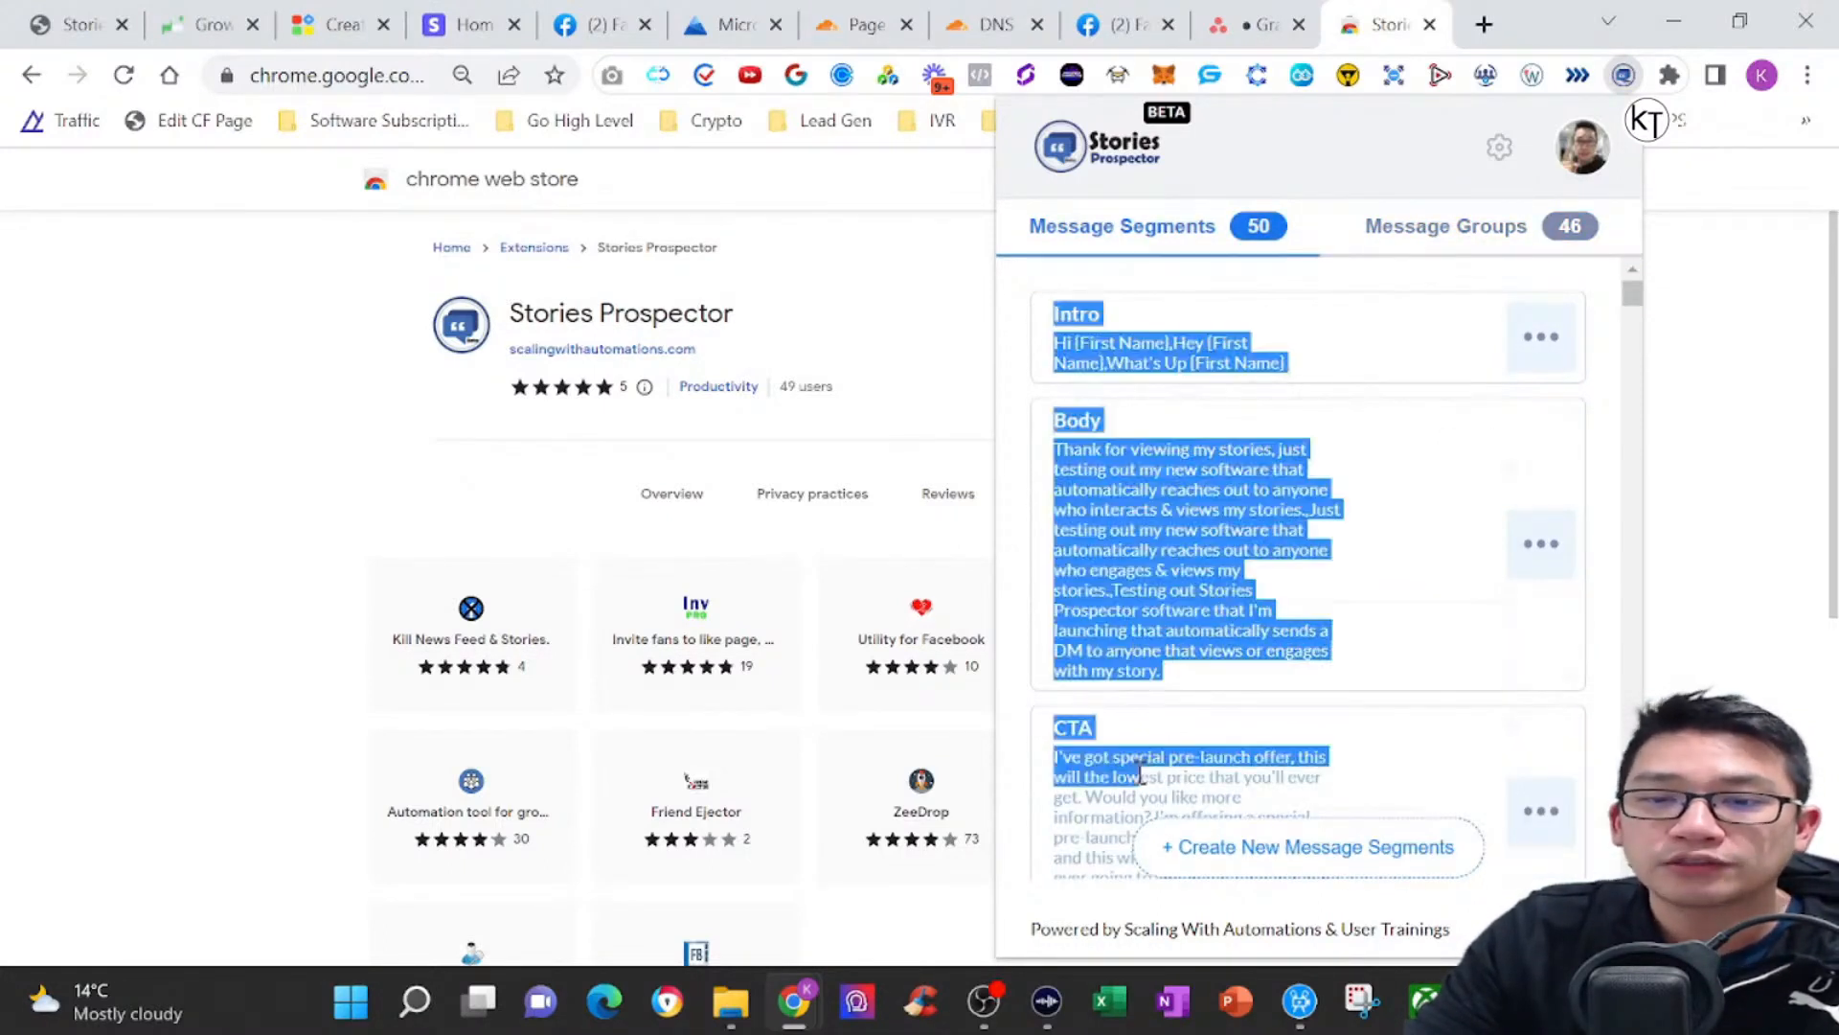
pyautogui.click(1139, 759)
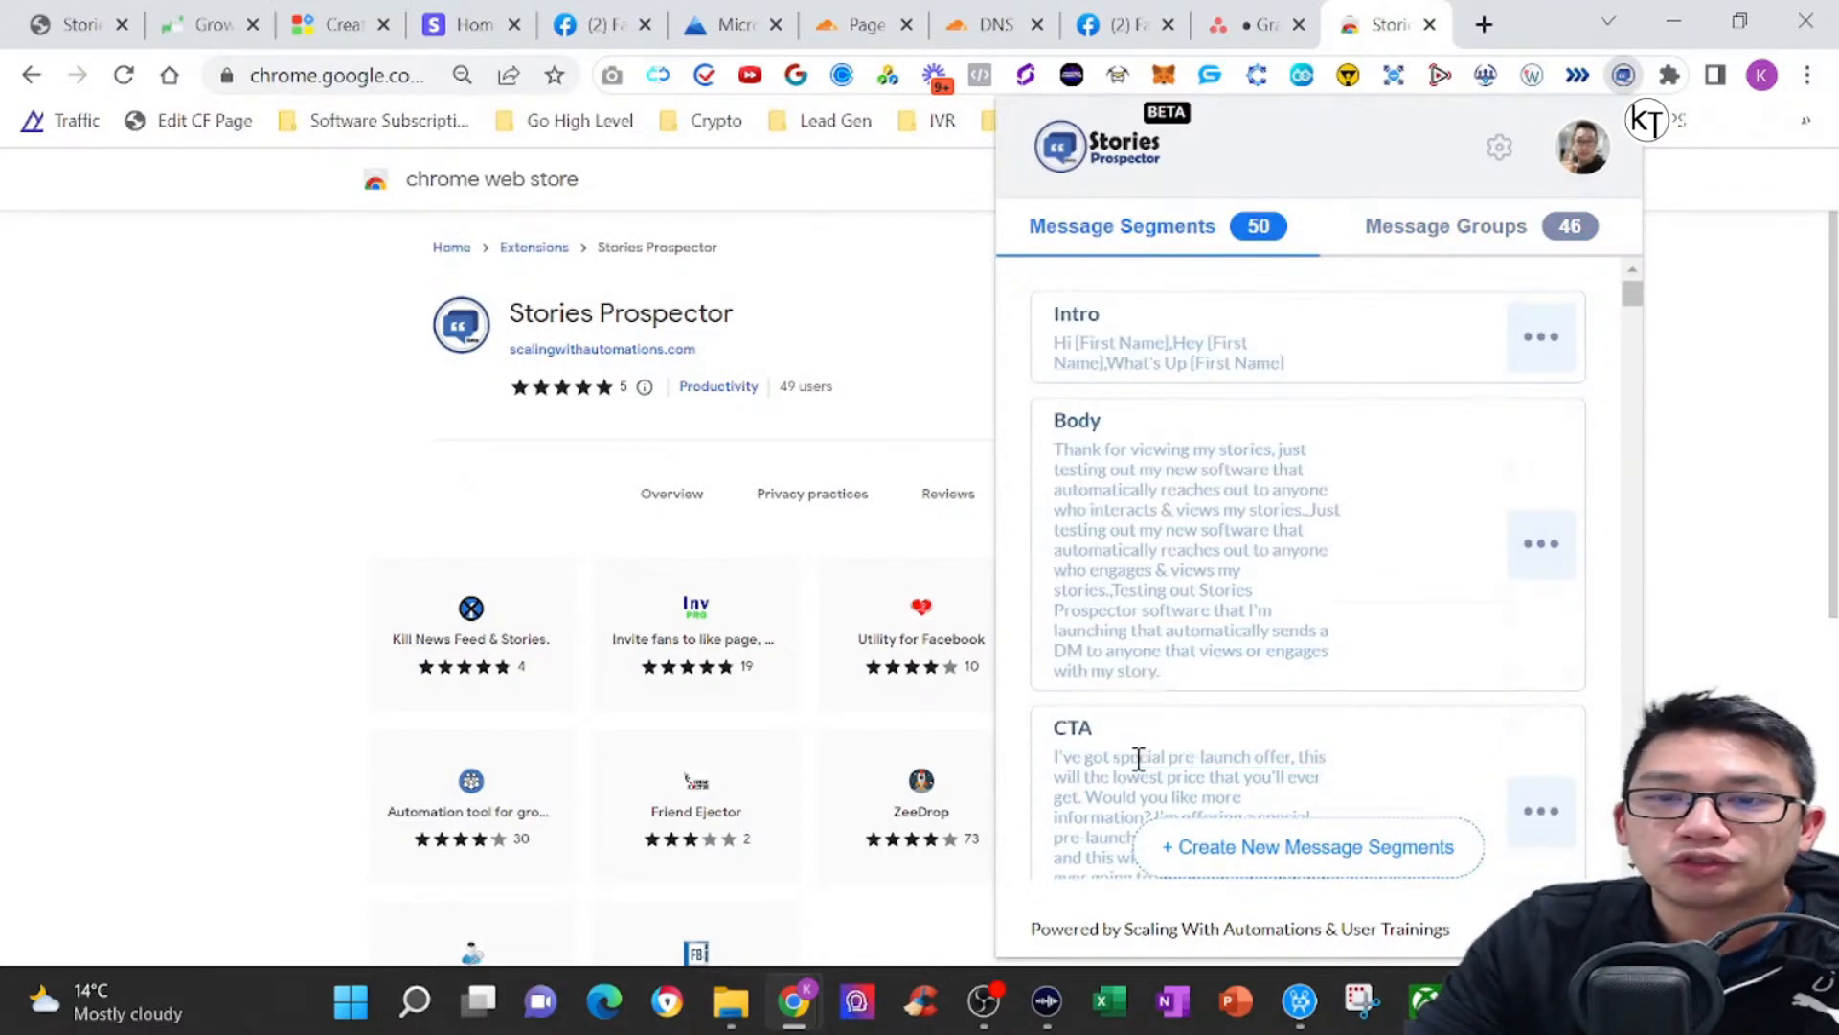
# Open the Intro message segment for editing, view its greeting blocks, and close it without changes.
pyautogui.click(1557, 347)
pyautogui.click(1468, 341)
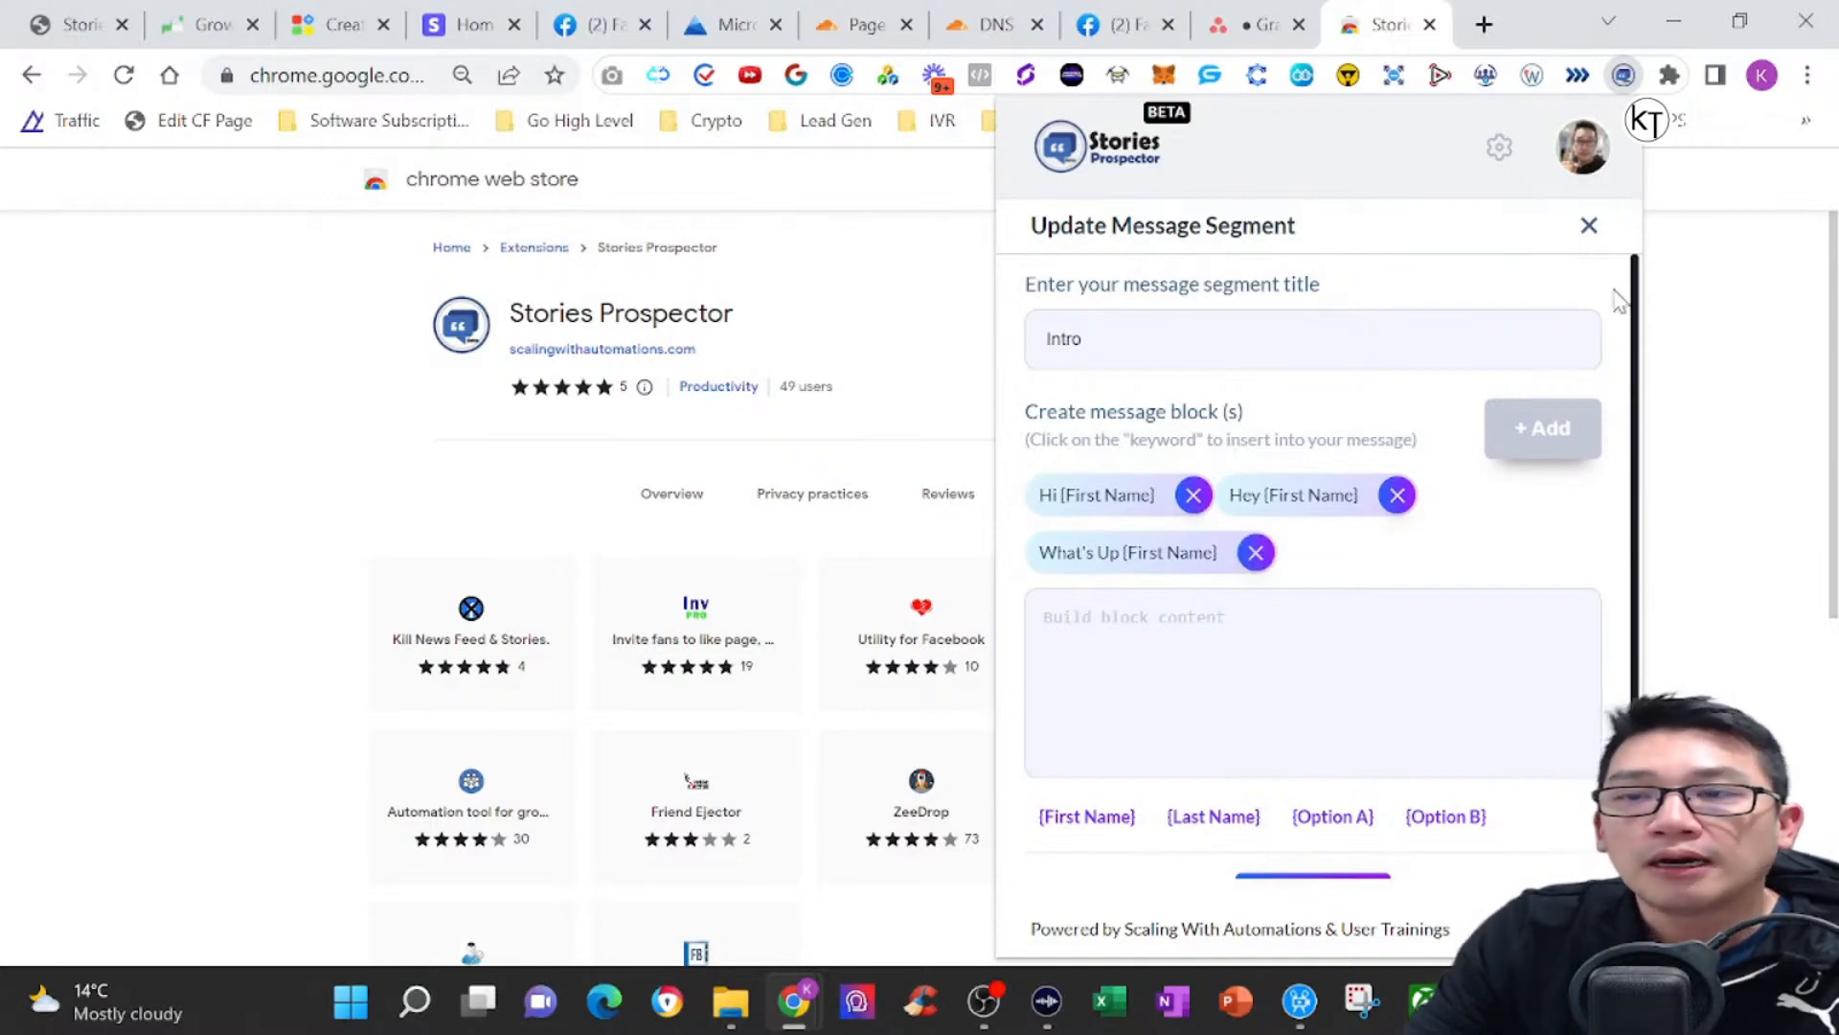
pyautogui.click(1589, 224)
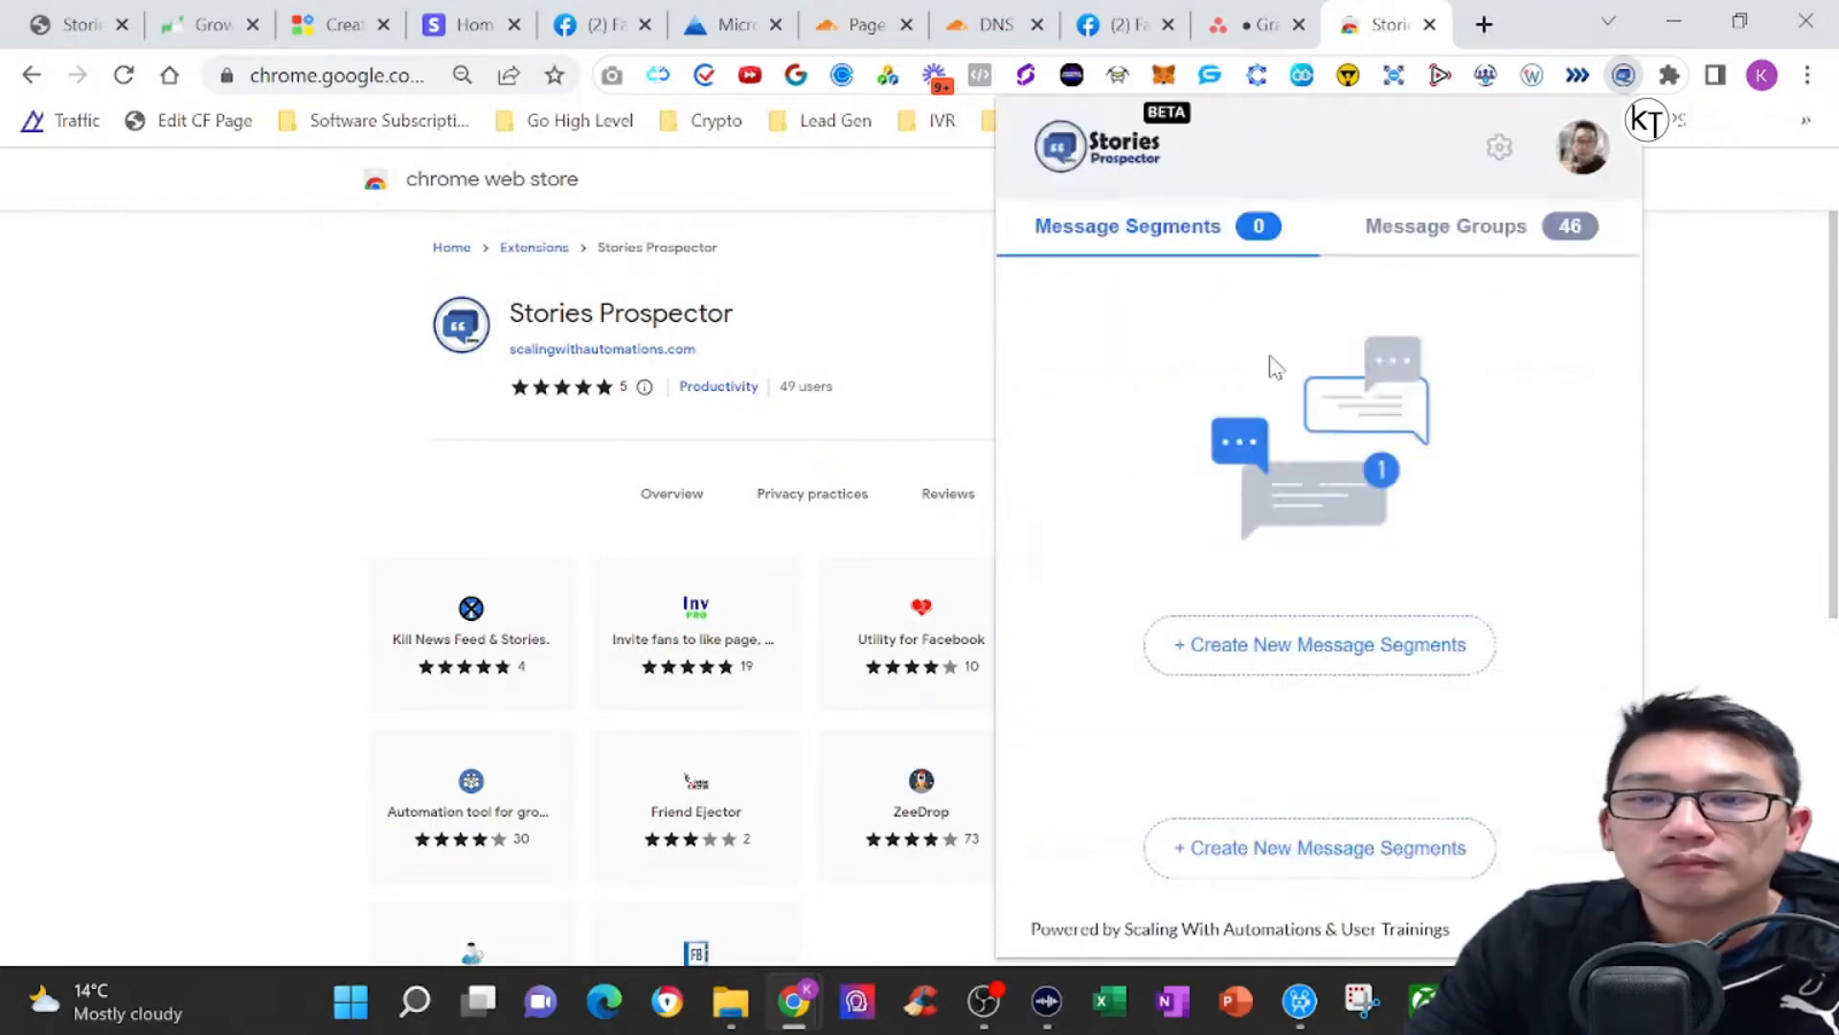
# Open the Body message segment for editing, read through its message blocks, and close it without changes.
pyautogui.moveTo(1527, 571)
pyautogui.click(1466, 540)
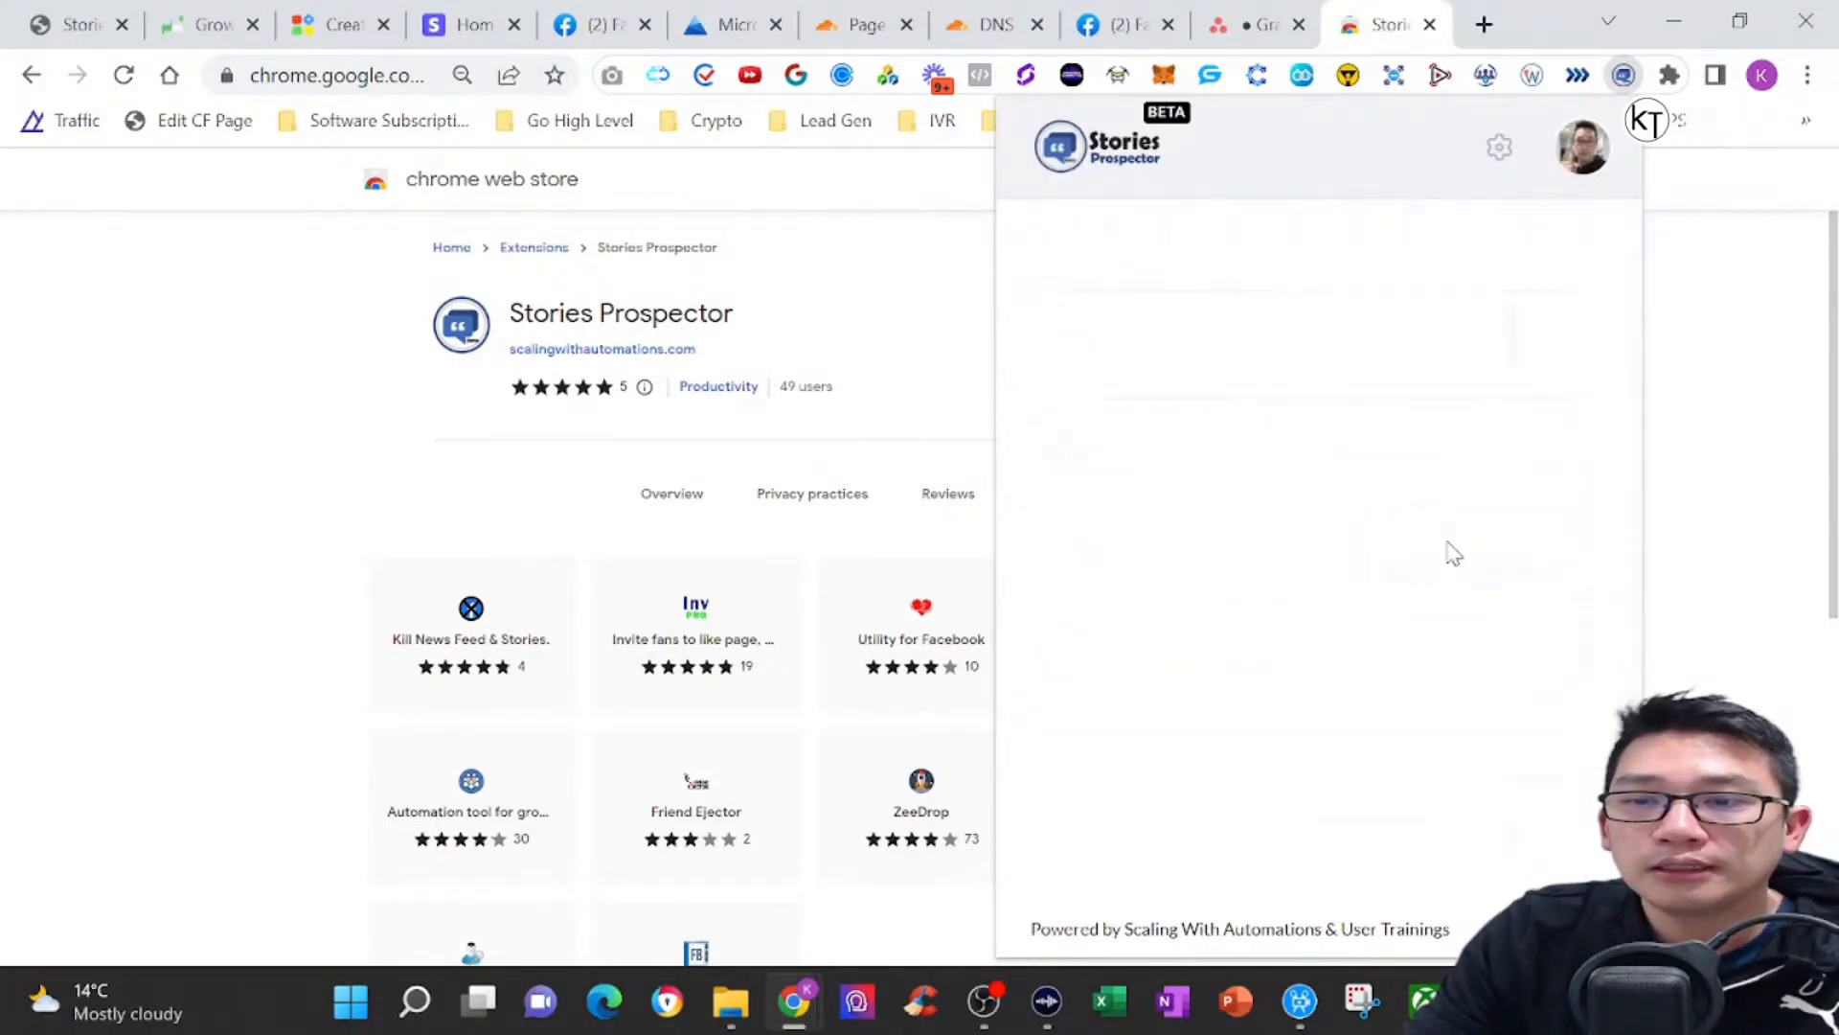
pyautogui.moveTo(1042, 487); pyautogui.dragTo(1132, 513)
pyautogui.click(1161, 528)
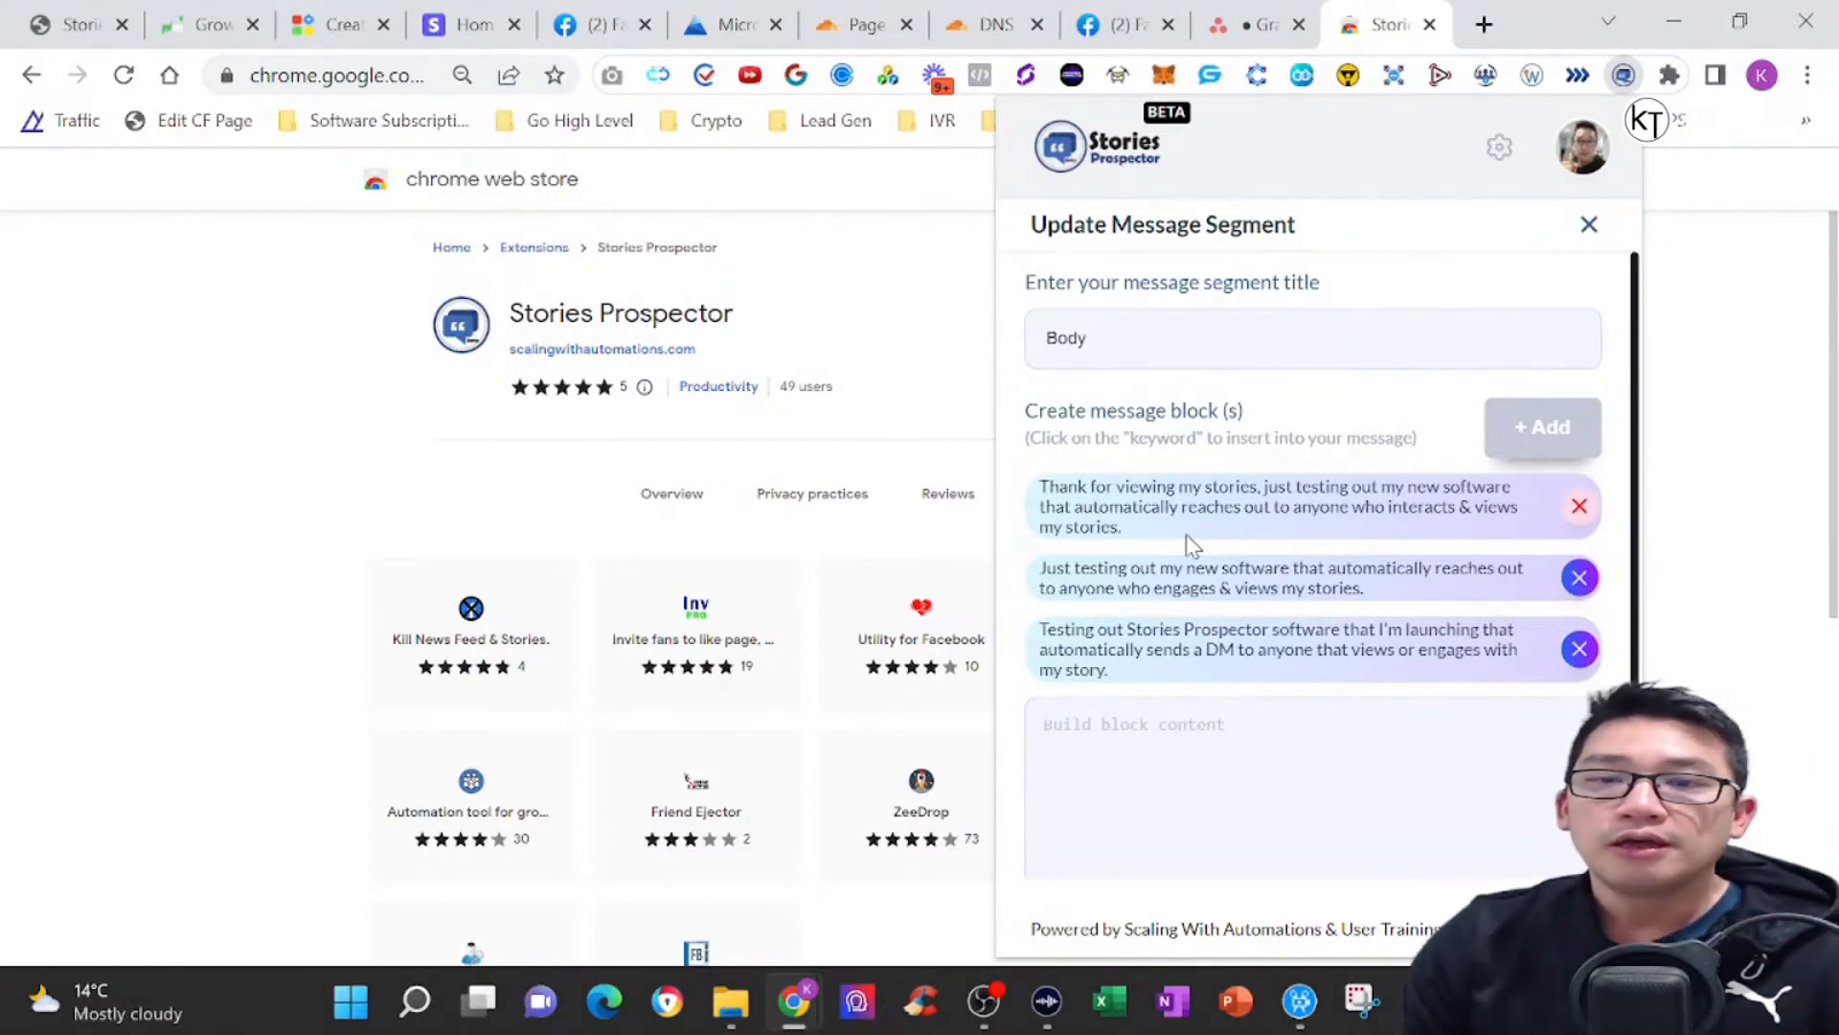
pyautogui.click(1588, 224)
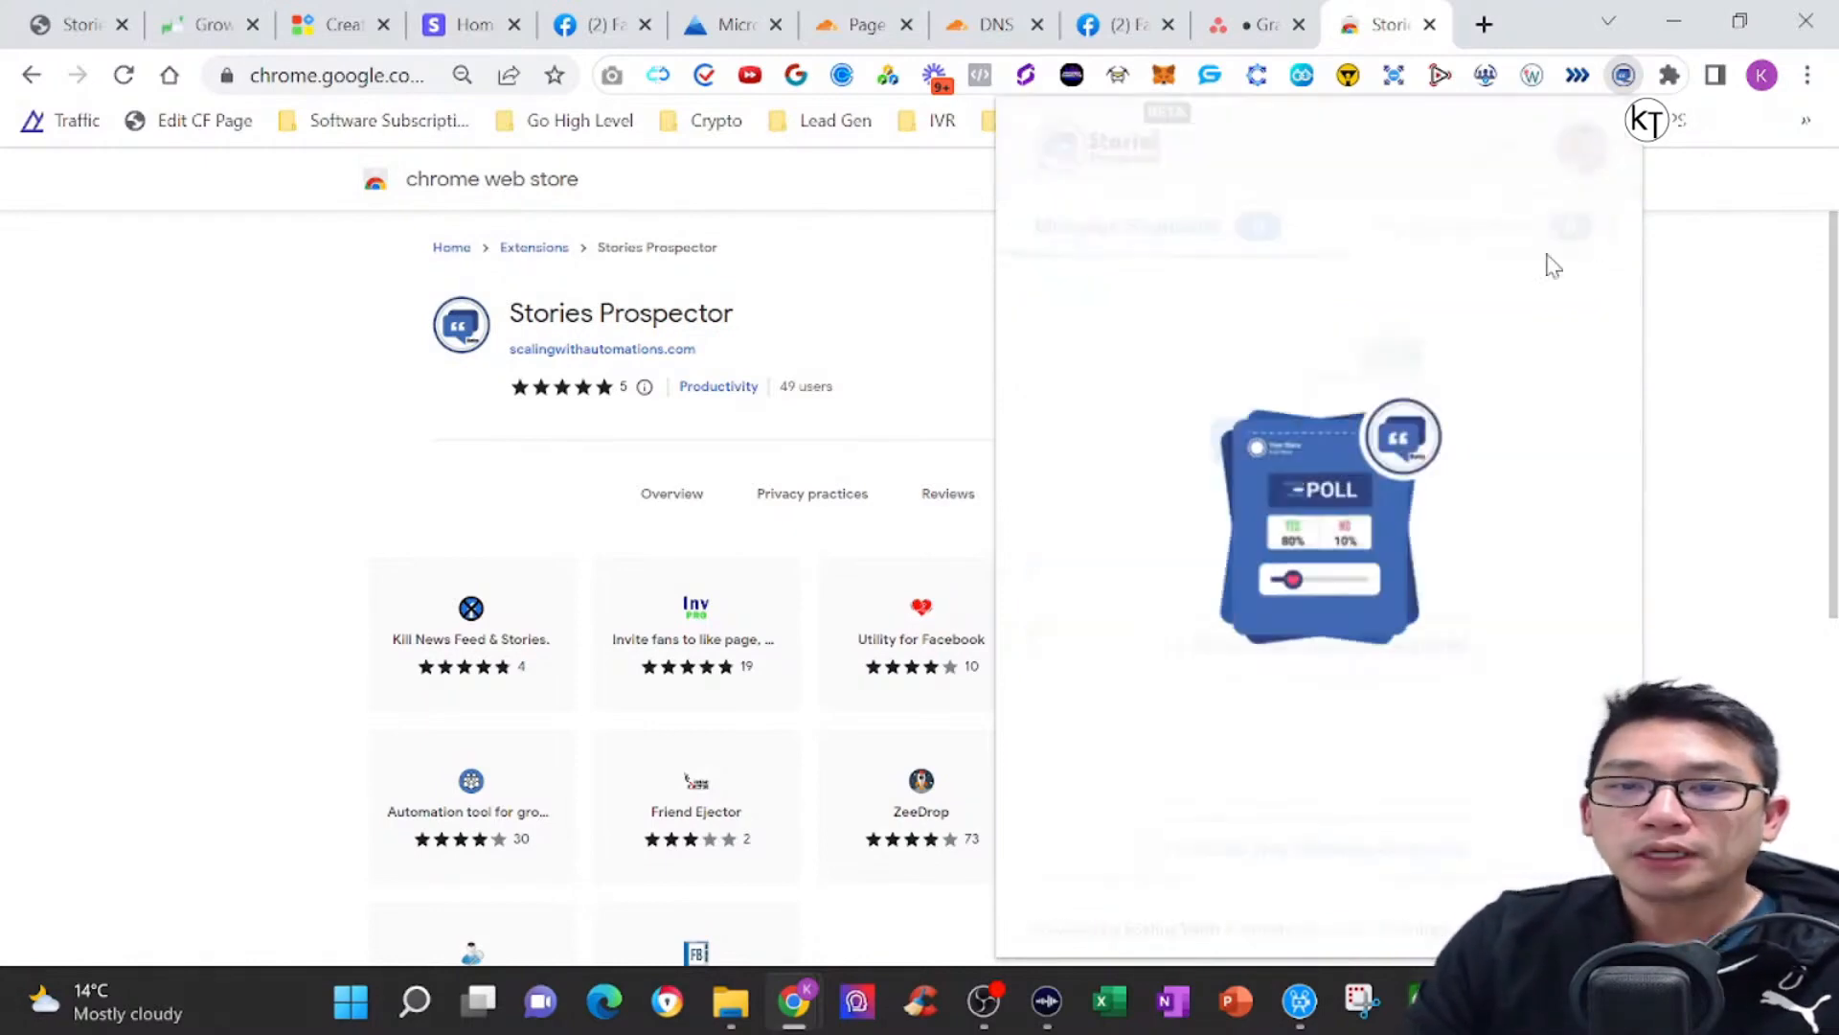
# Open the CTA message segment for editing, examine its message blocks and available keywords, and close it without changes.
pyautogui.click(1541, 811)
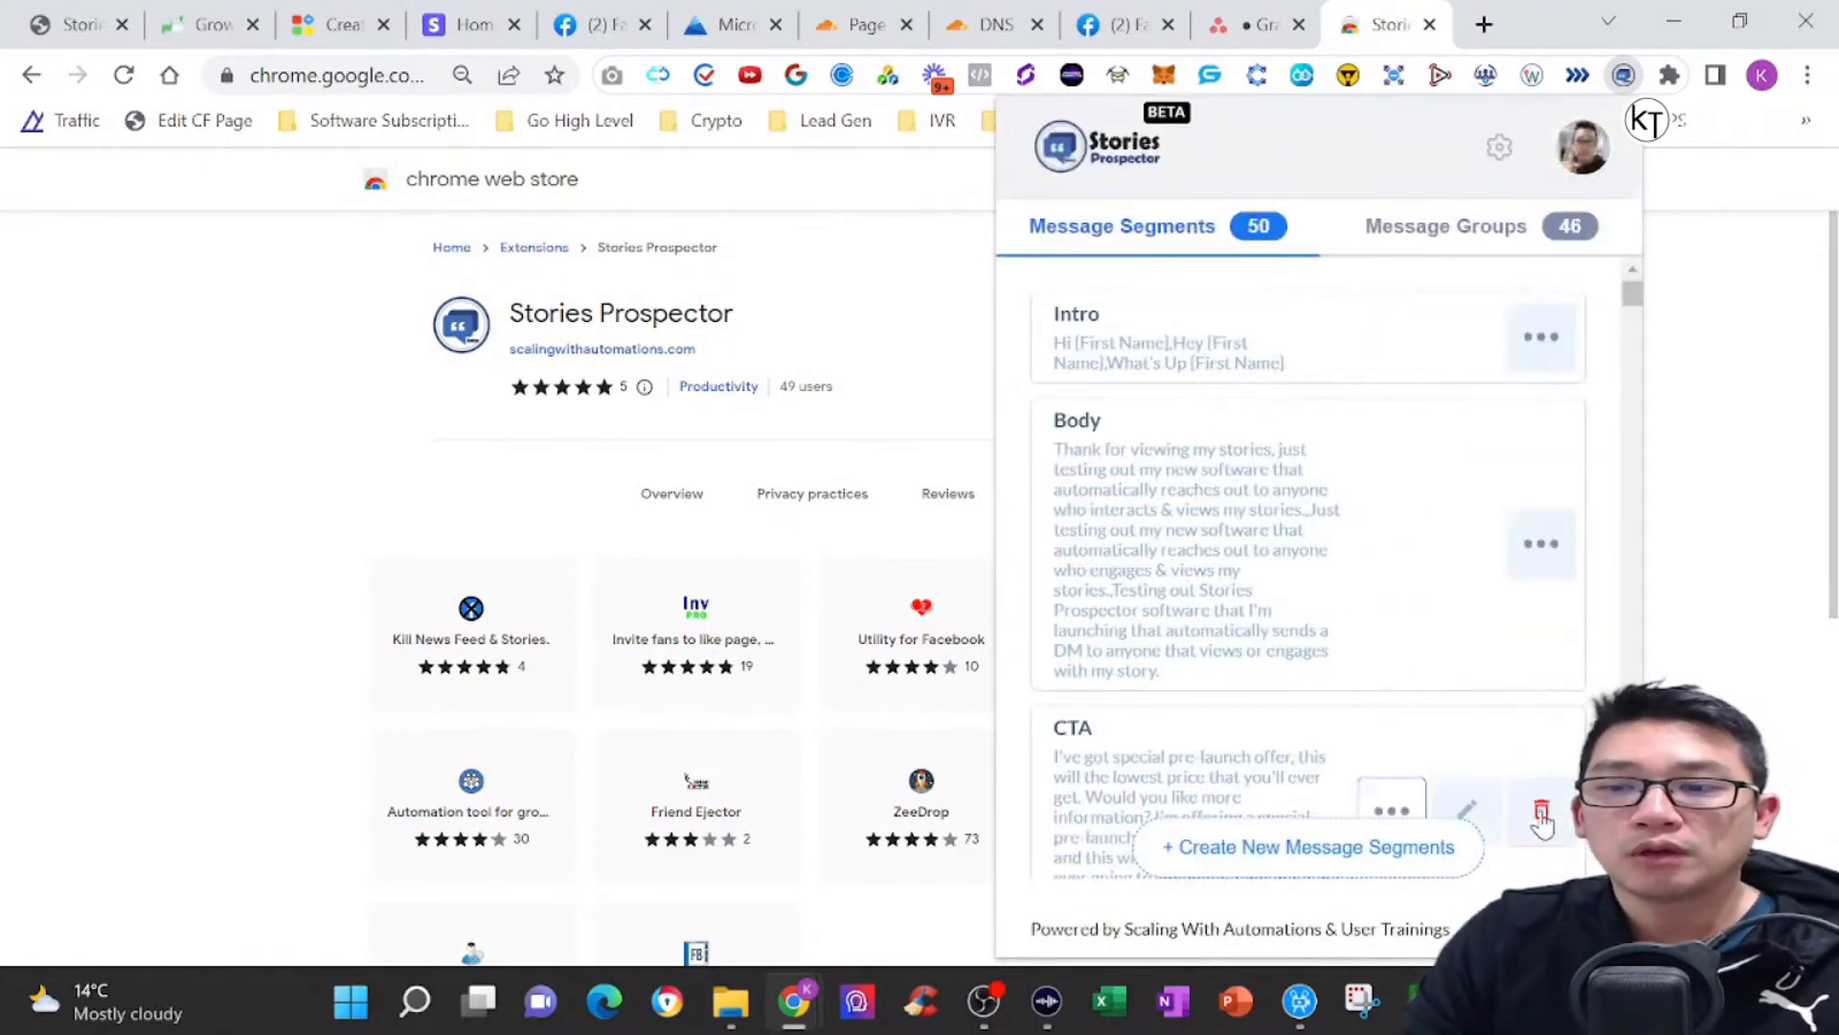
pyautogui.click(1467, 812)
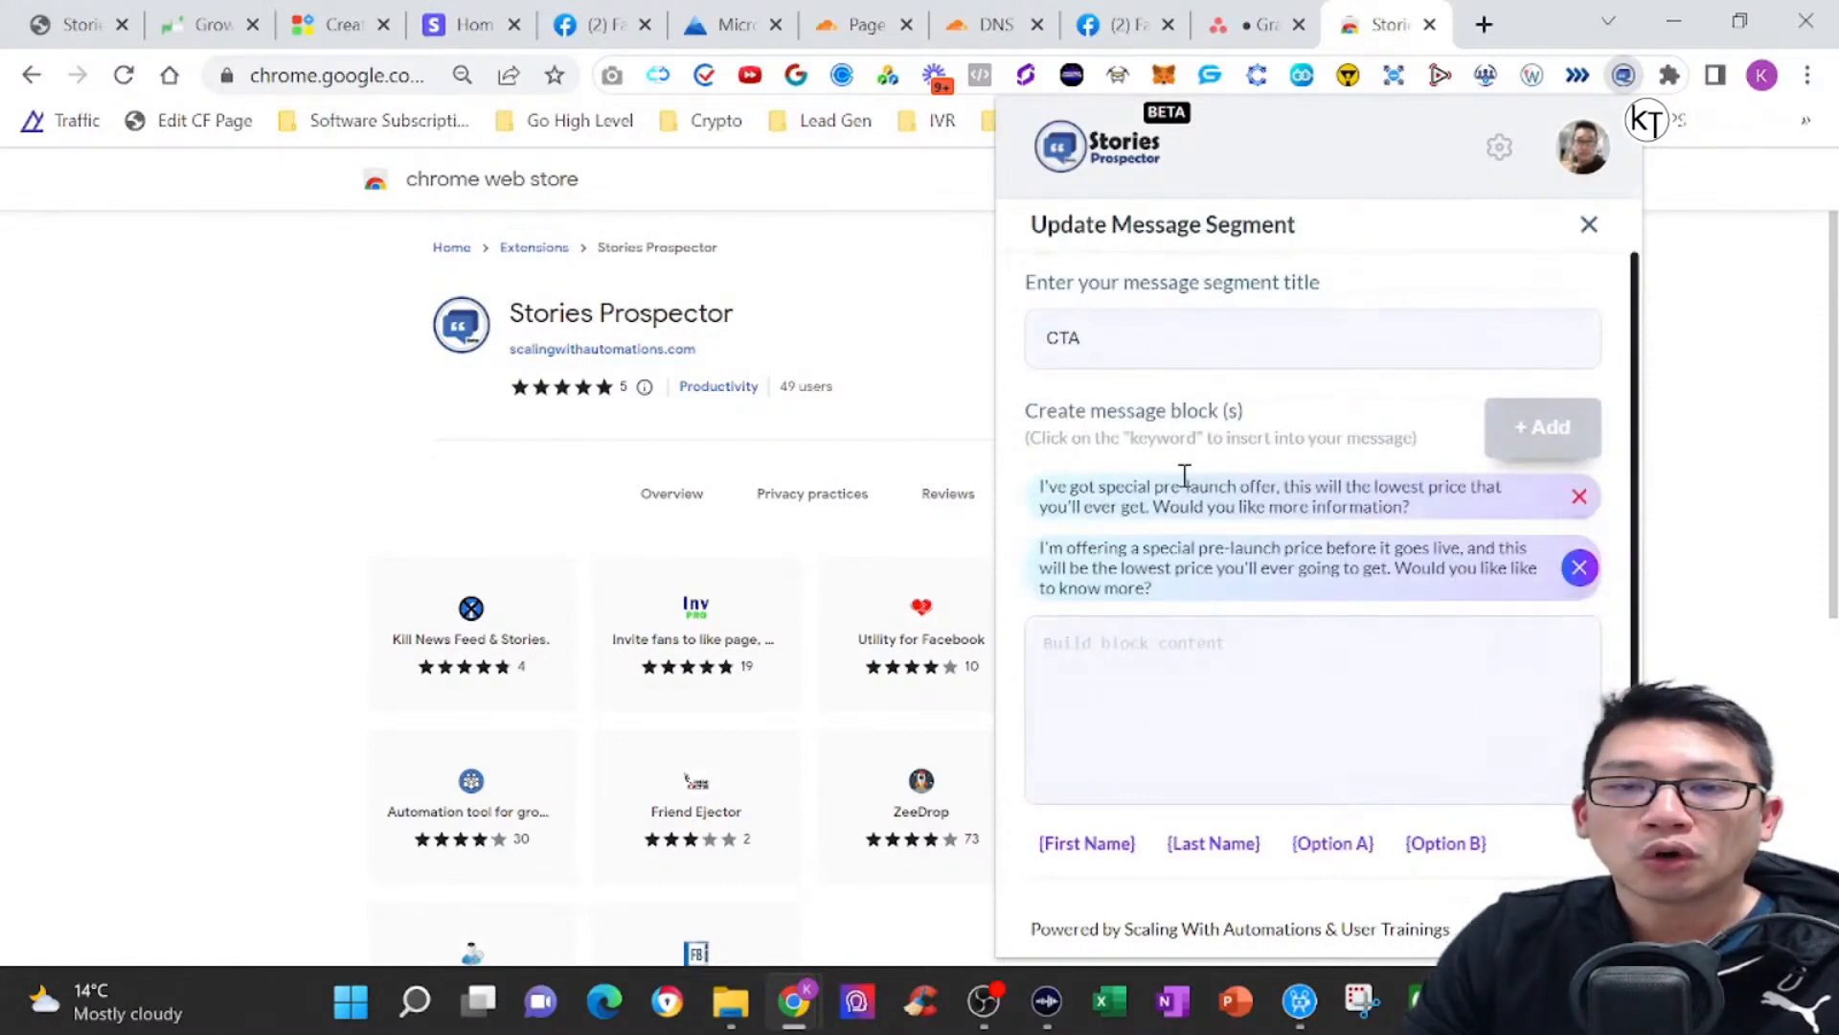
pyautogui.moveTo(1418, 508); pyautogui.dragTo(1124, 487)
pyautogui.doubleClick(1030, 487)
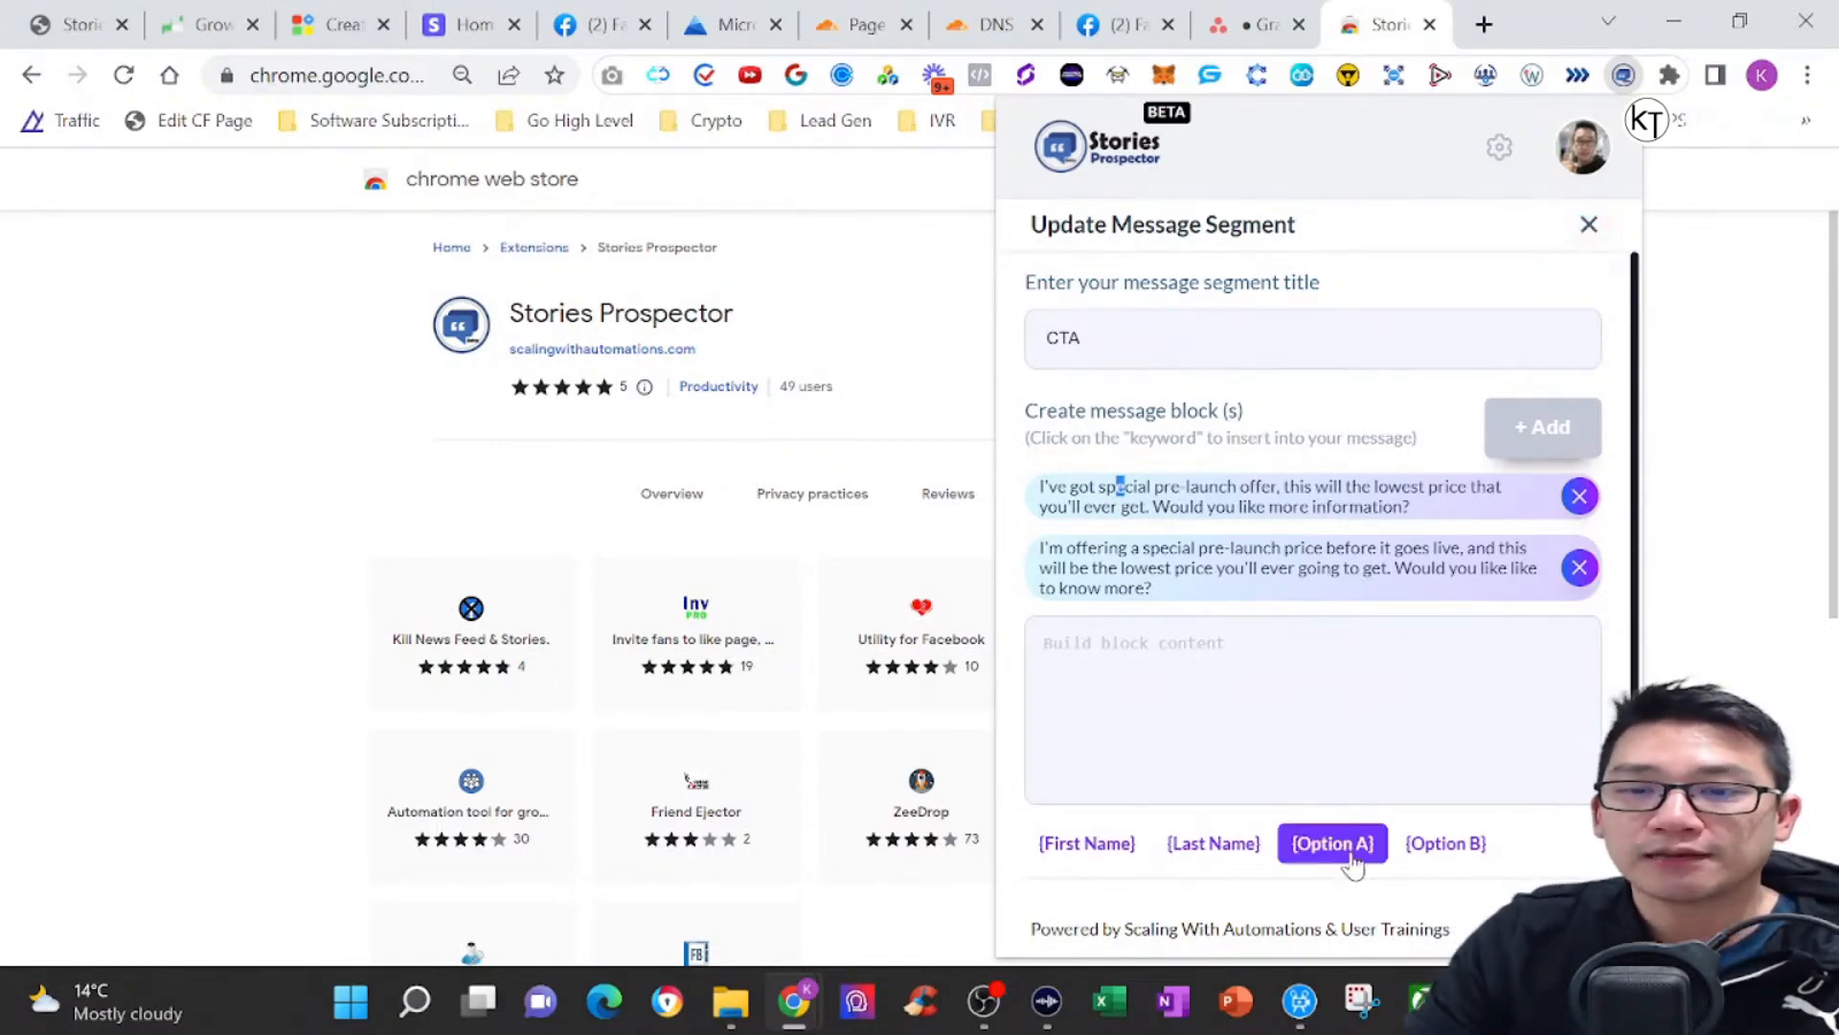
pyautogui.click(1589, 224)
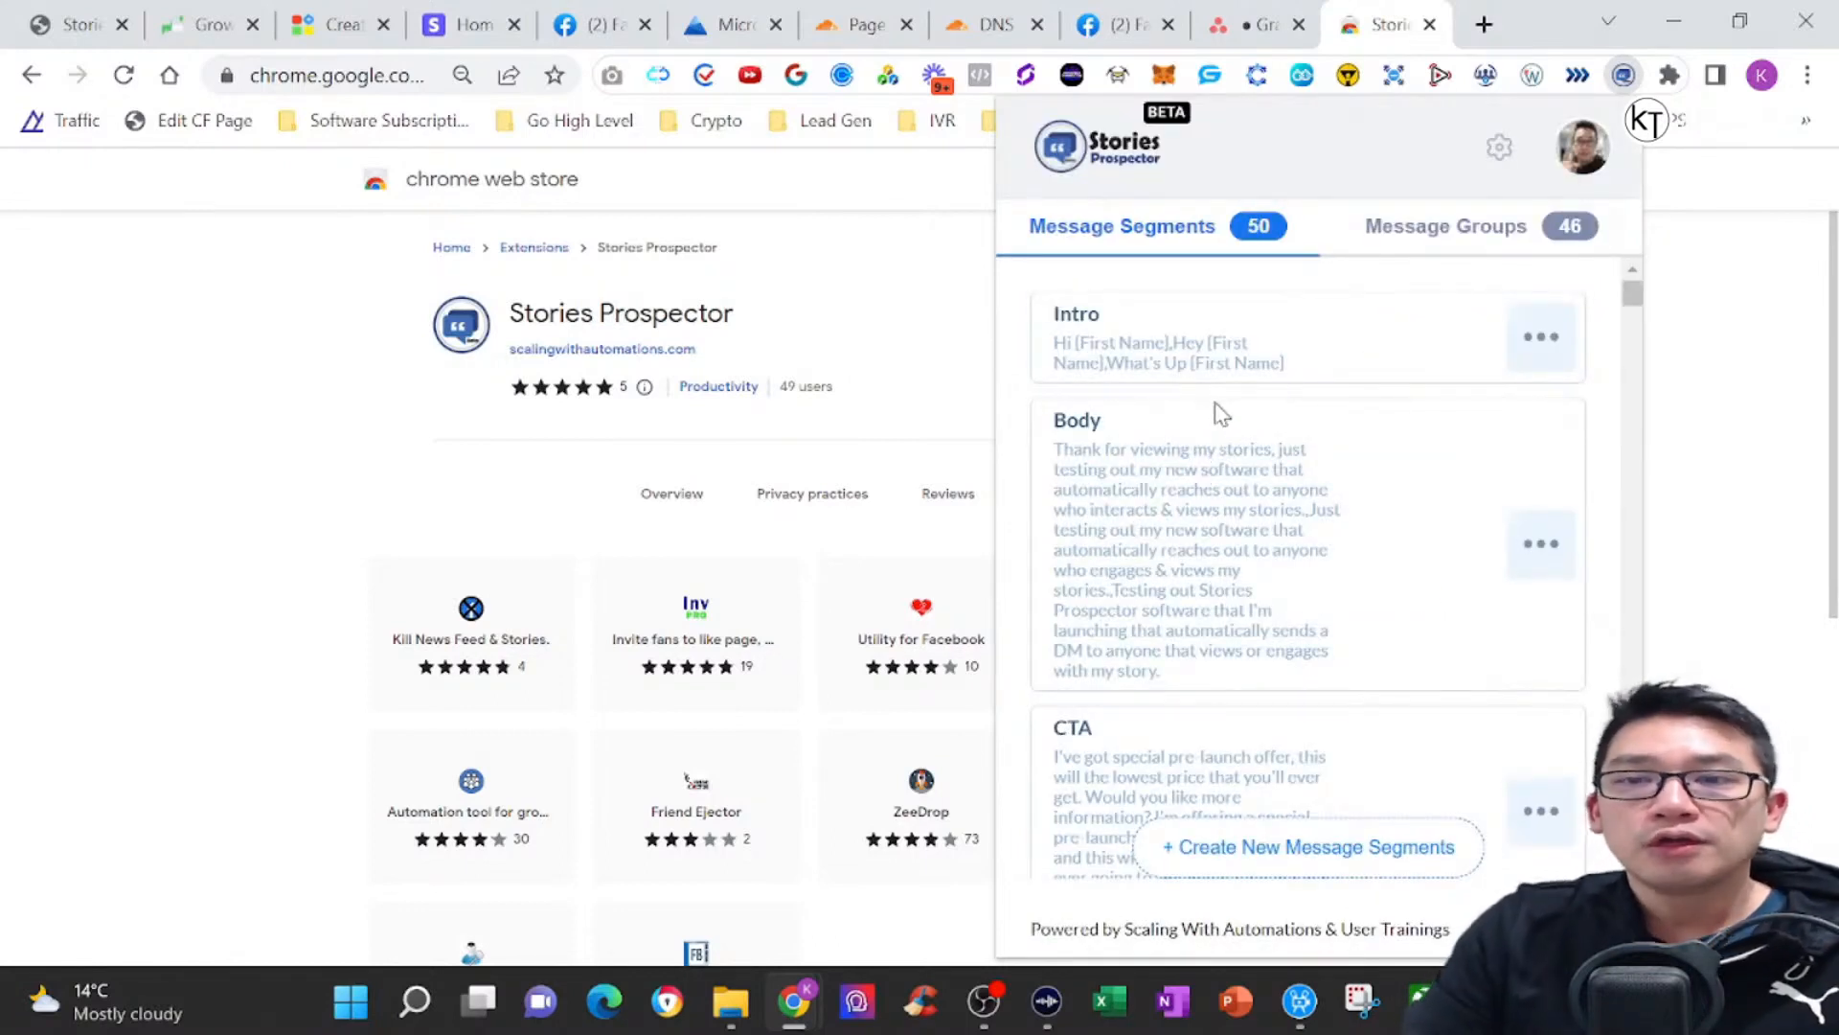
# Review the Intro greetings in the segment list, then inspect the Body segment's message variations and close it.
pyautogui.moveTo(1063, 304); pyautogui.dragTo(1130, 751)
pyautogui.click(1131, 752)
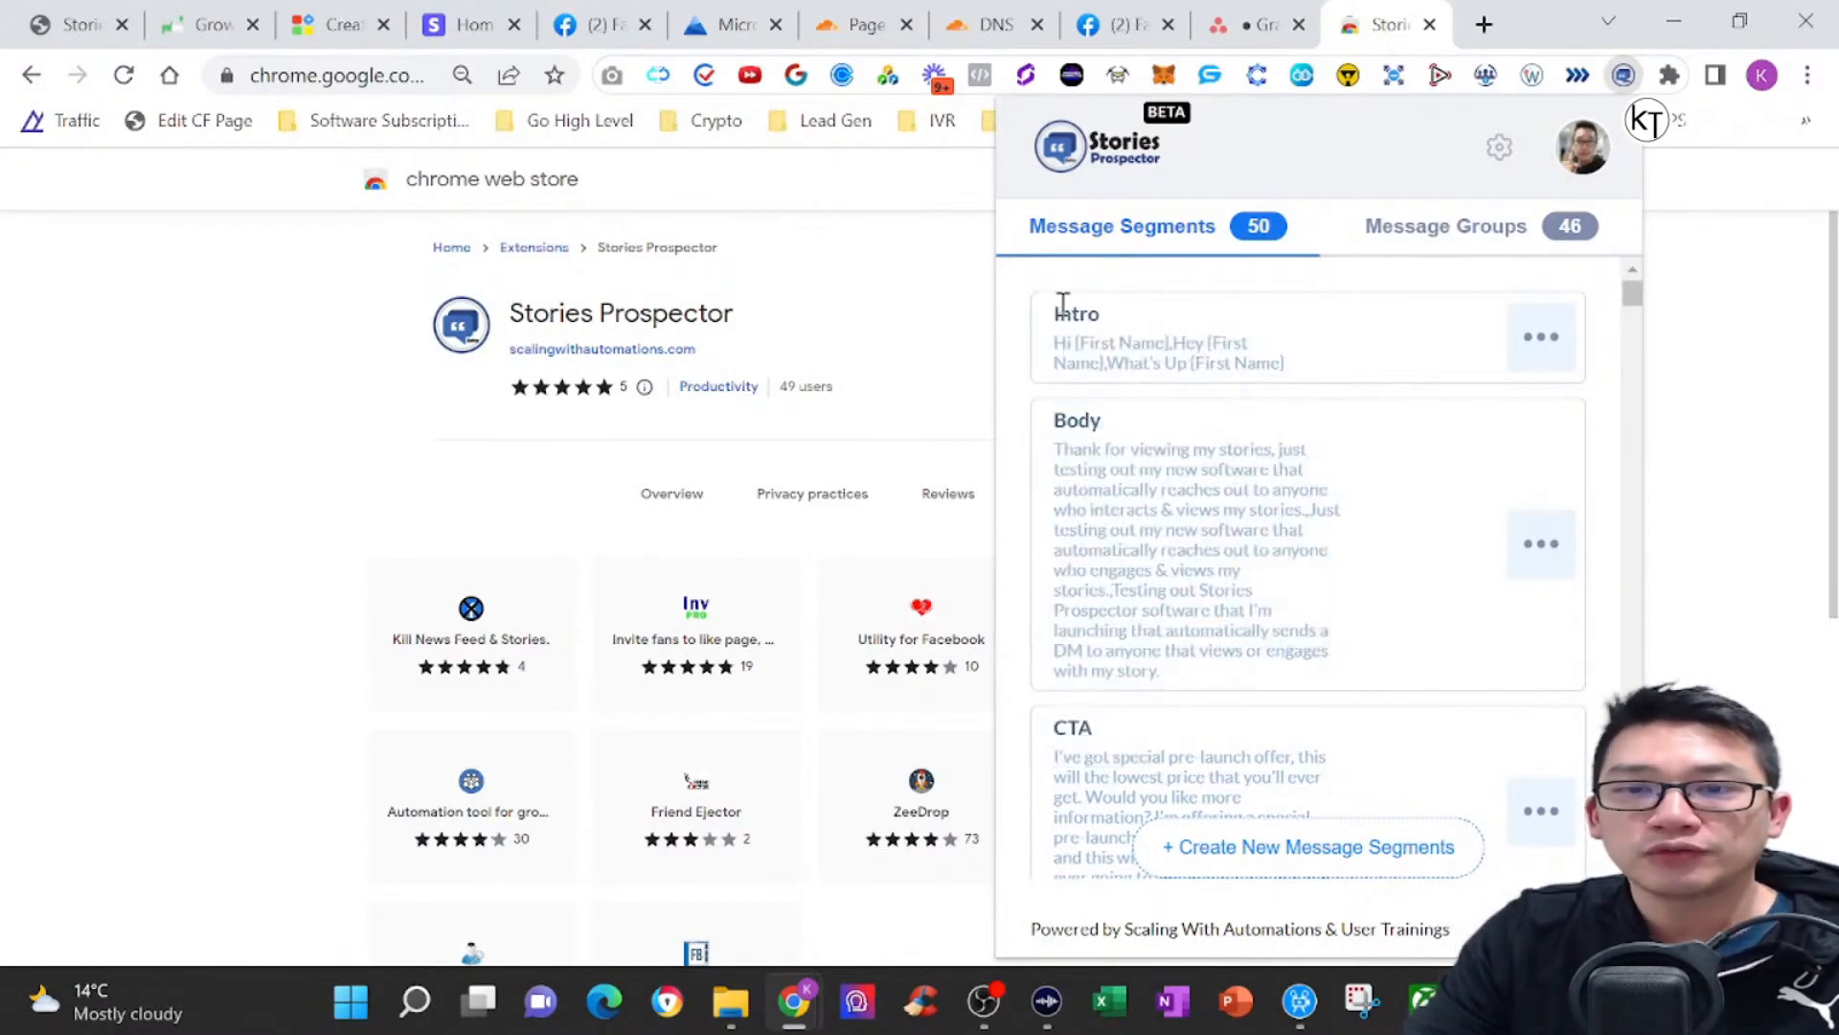
pyautogui.moveTo(1092, 326); pyautogui.dragTo(1322, 356)
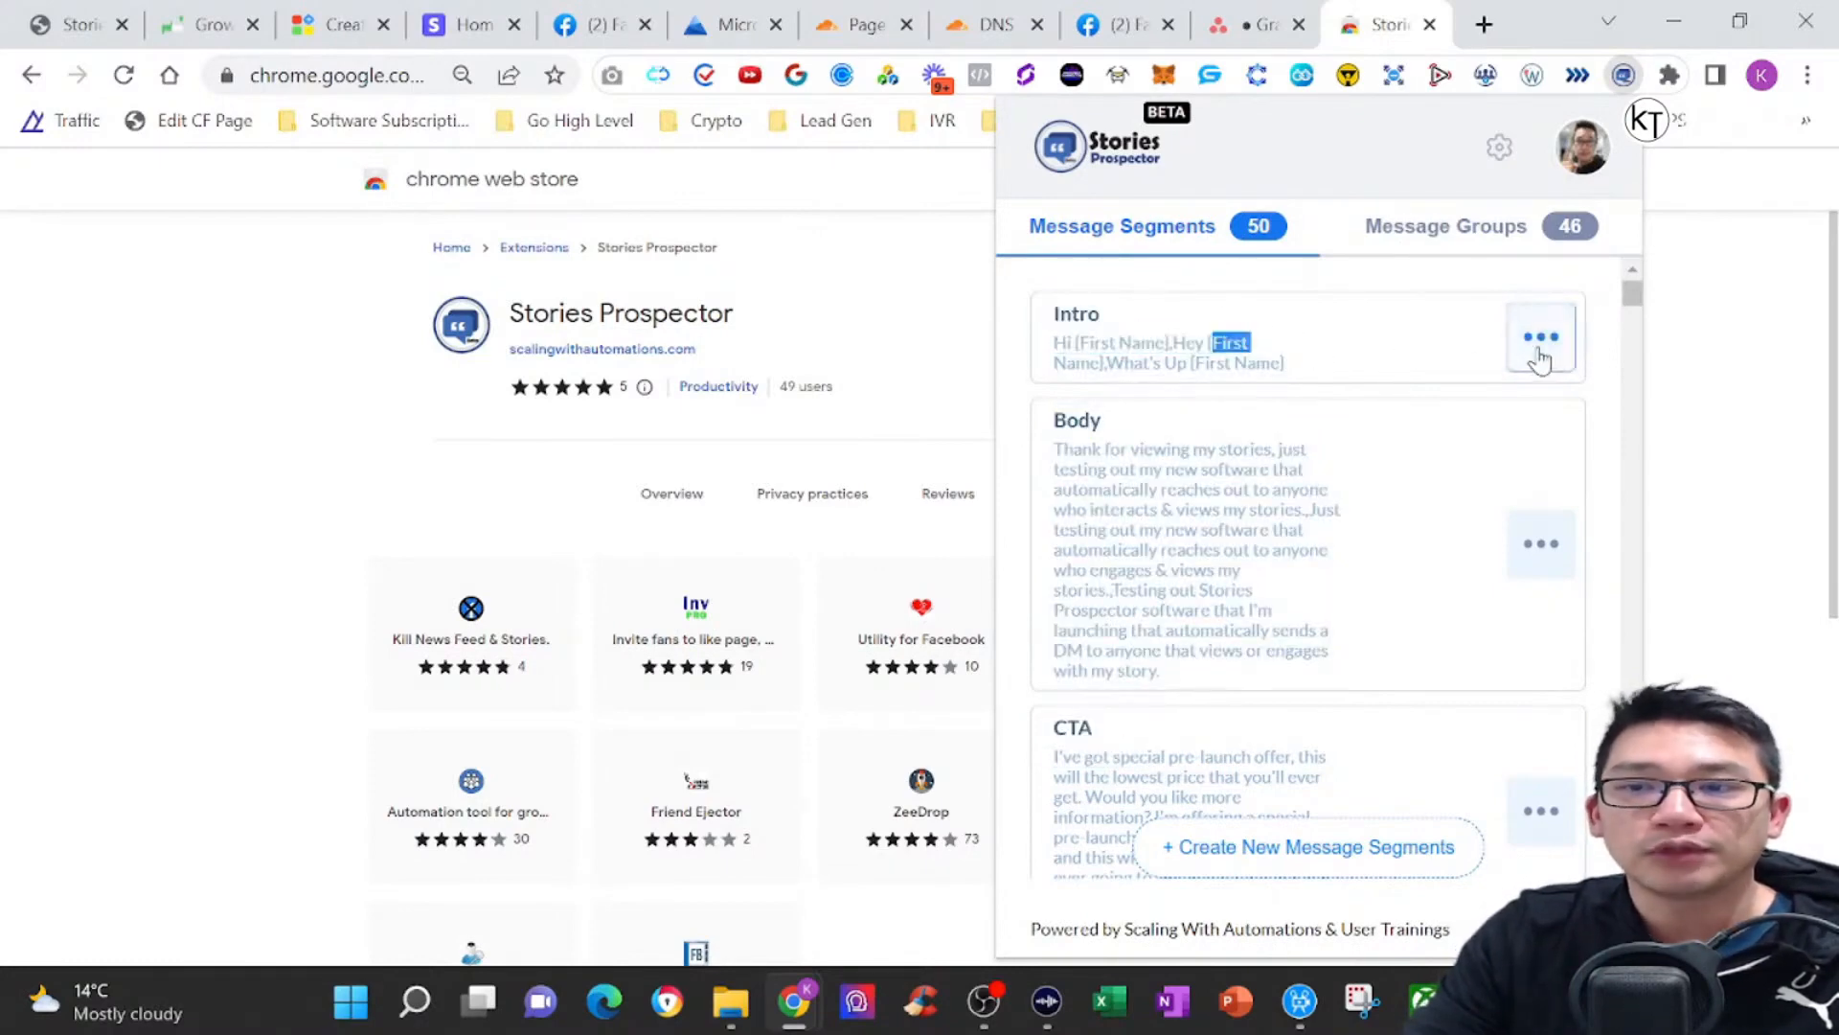
pyautogui.click(1541, 543)
pyautogui.click(1490, 565)
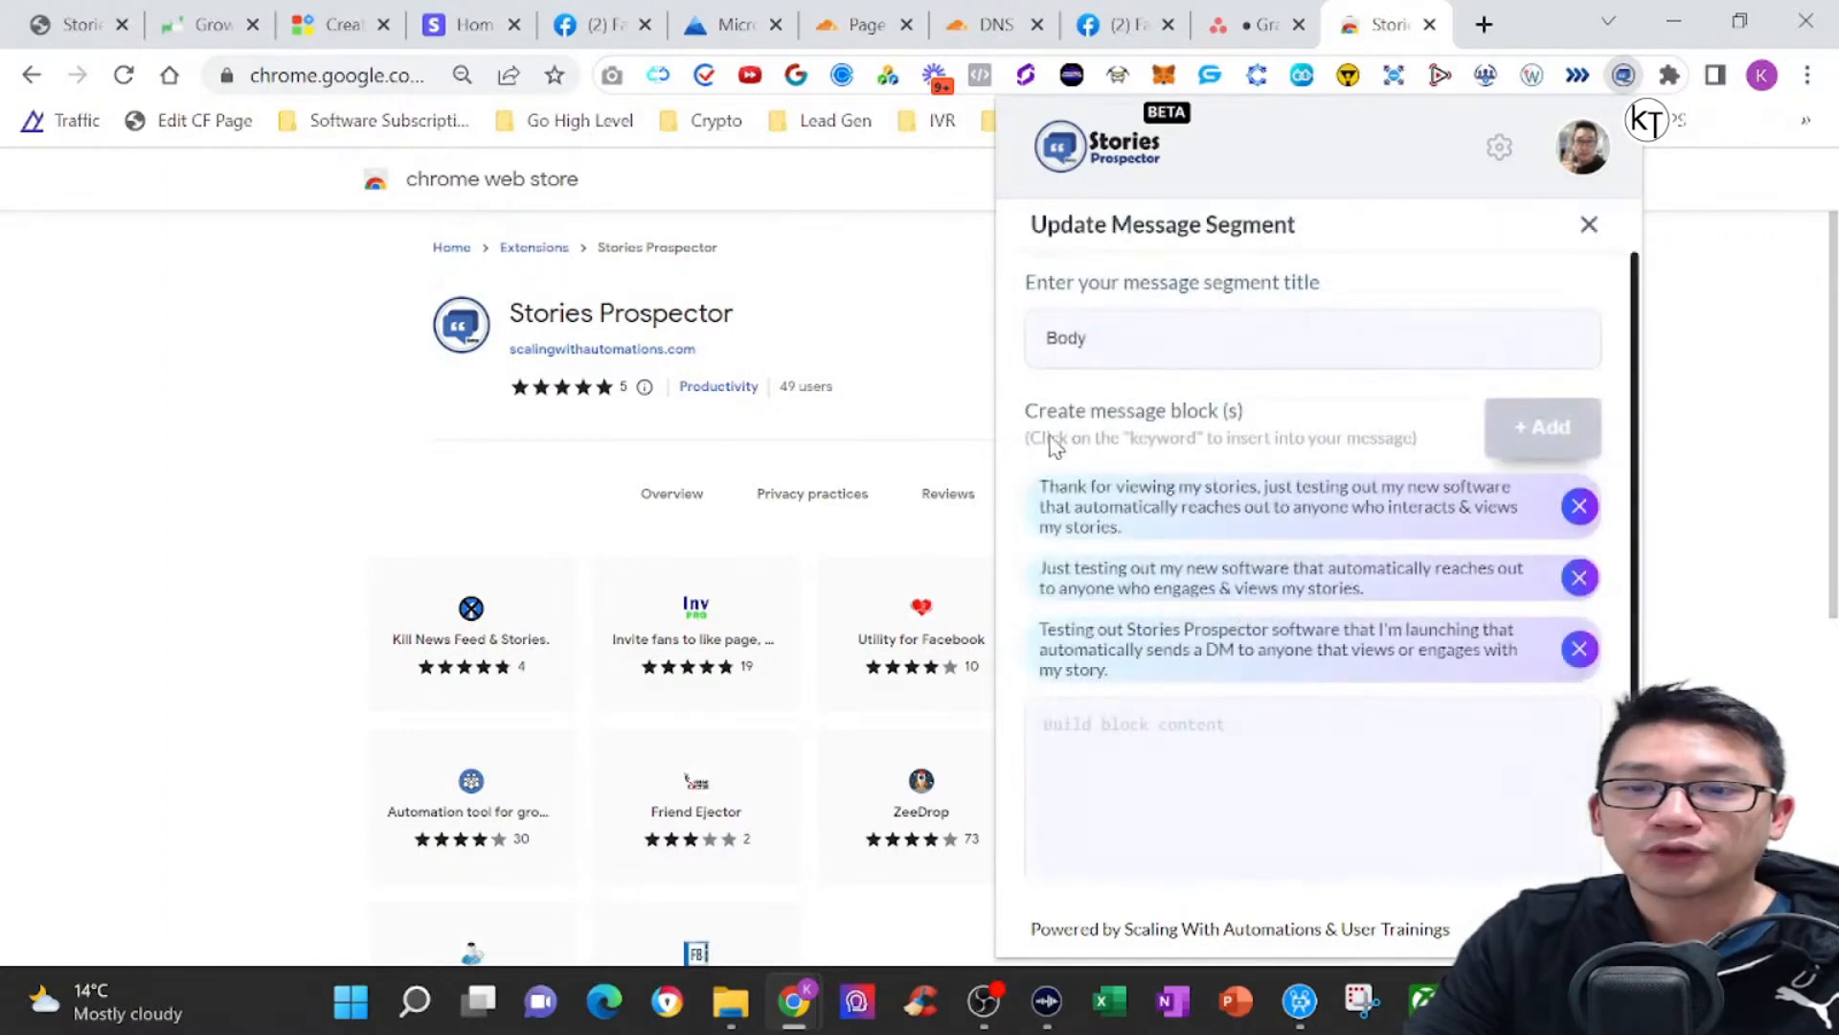
pyautogui.click(1589, 225)
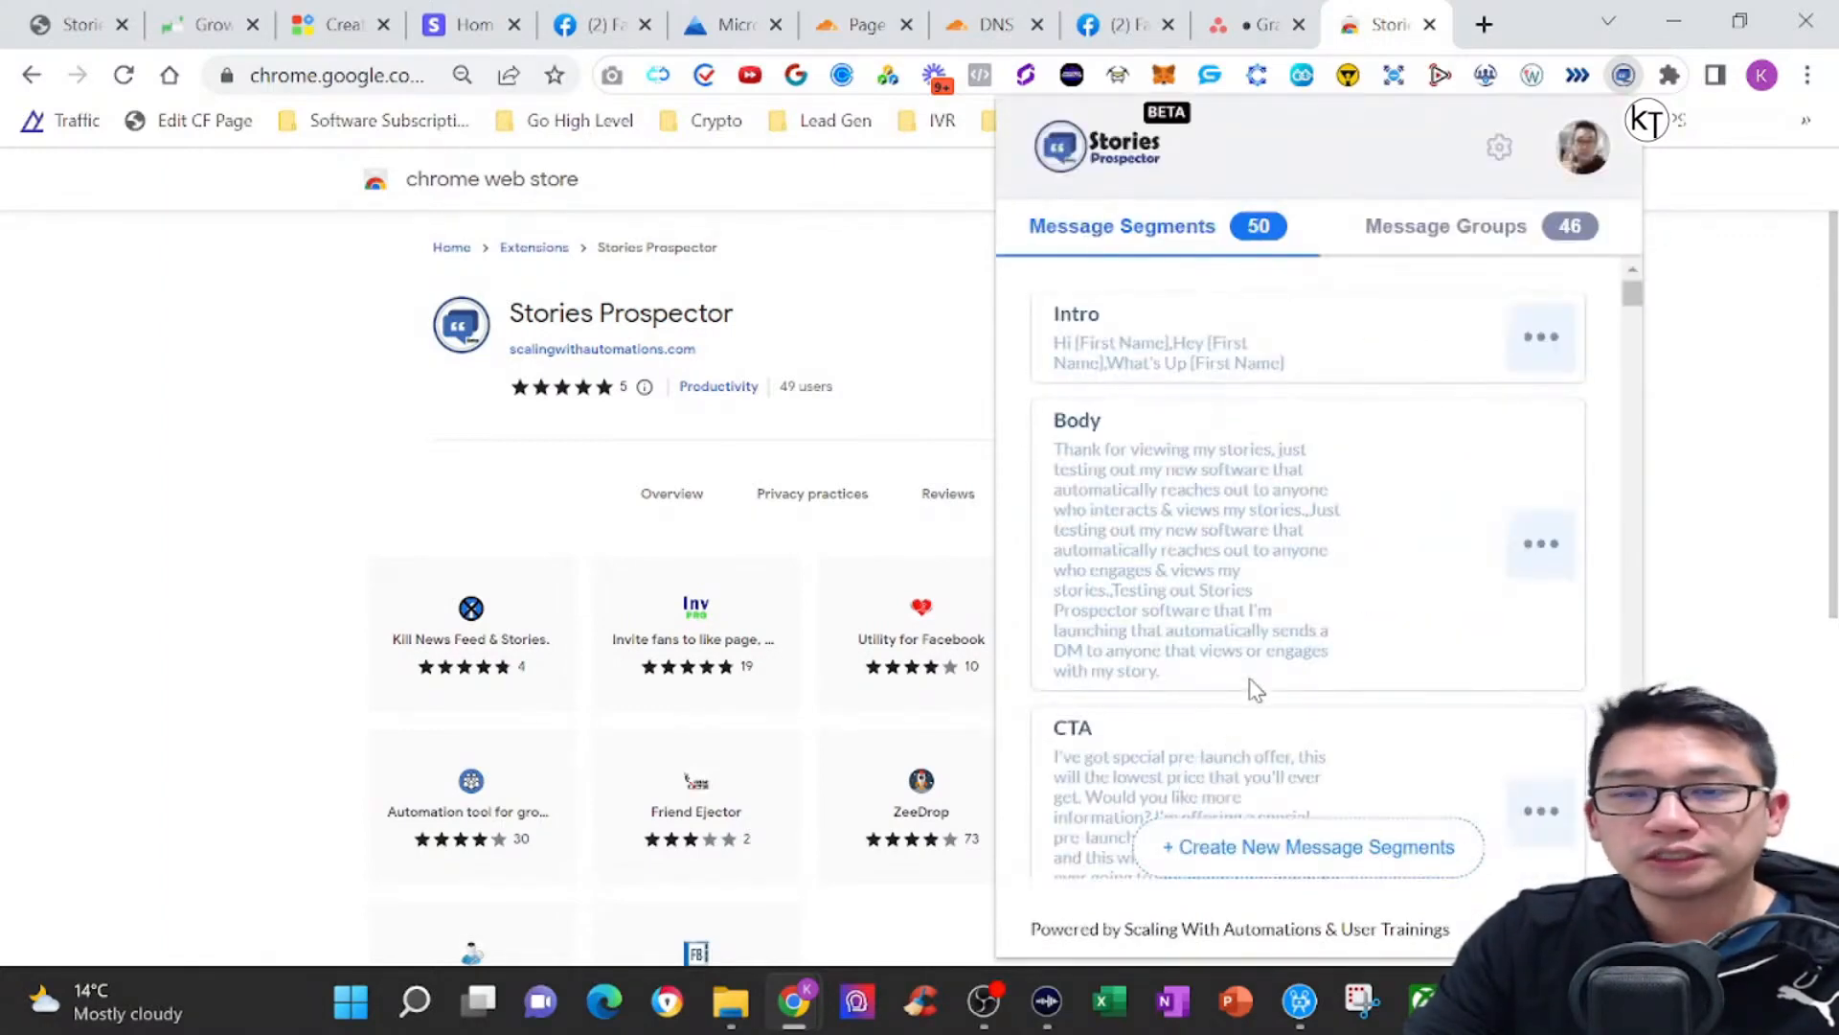
# Open the Pre-launch Offer message group to view its message set, and return to the message segments.
pyautogui.click(1472, 219)
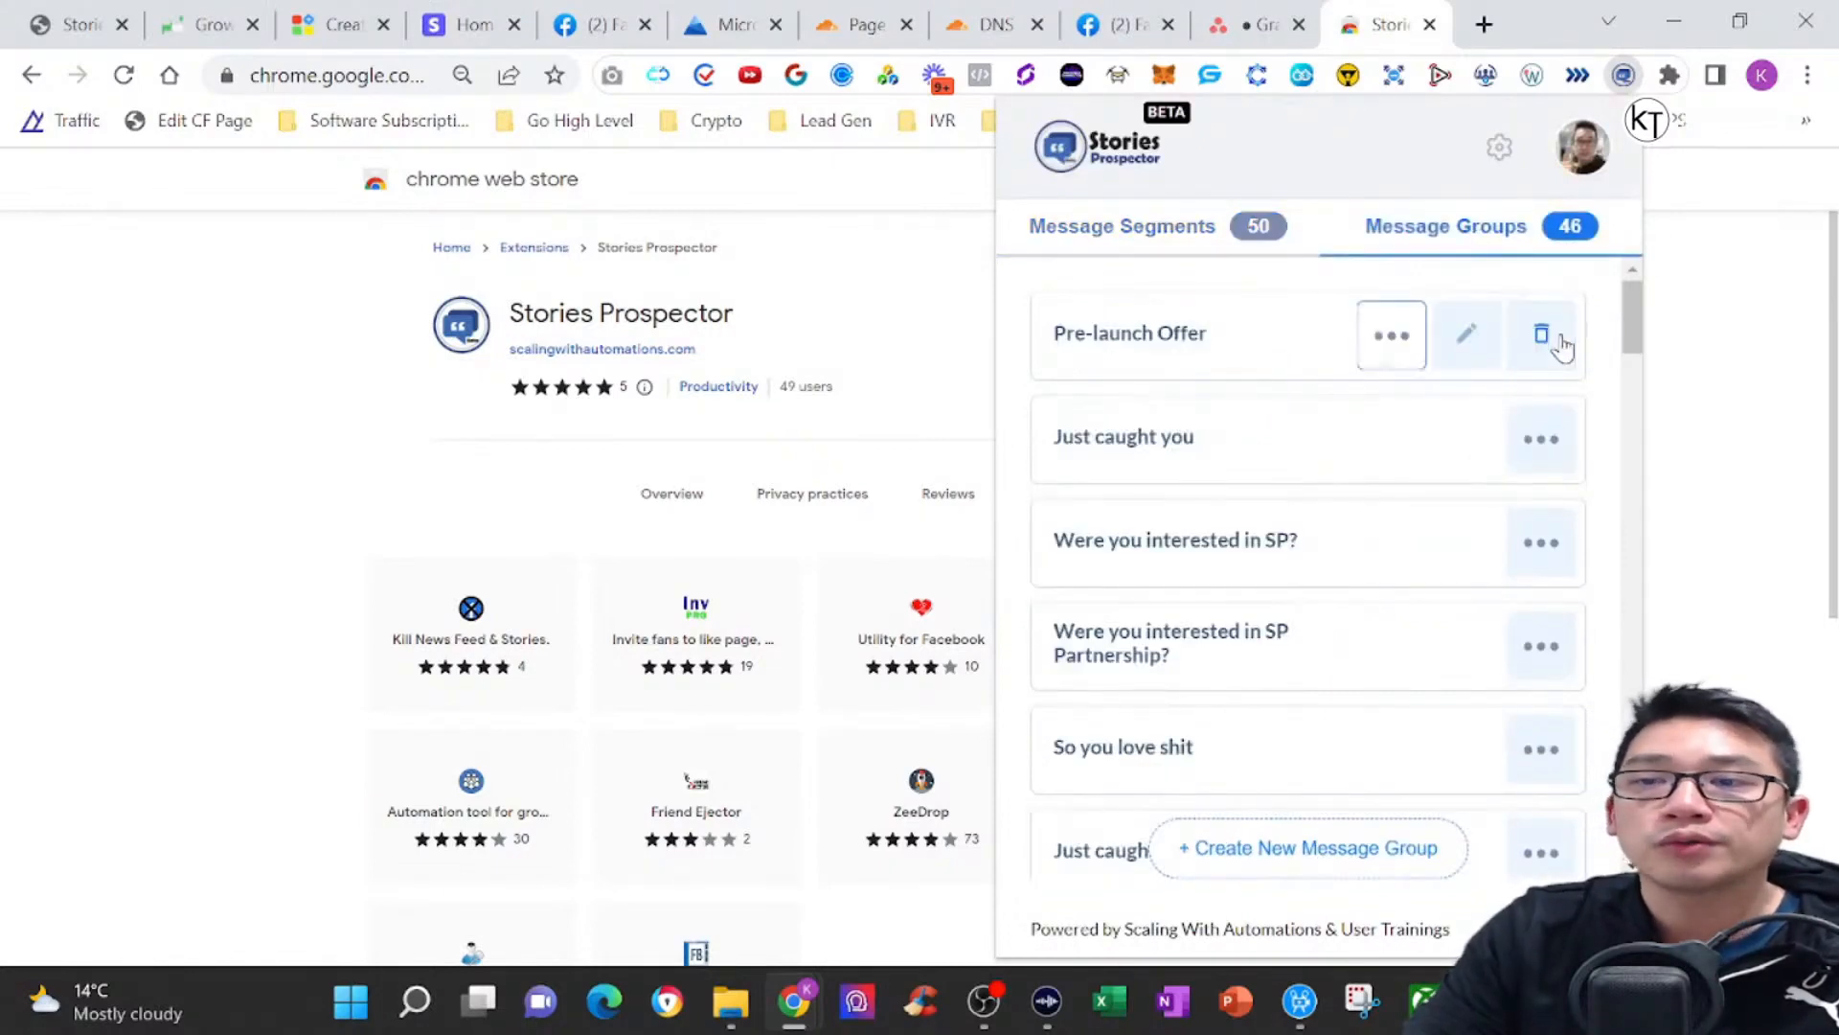
pyautogui.click(1467, 337)
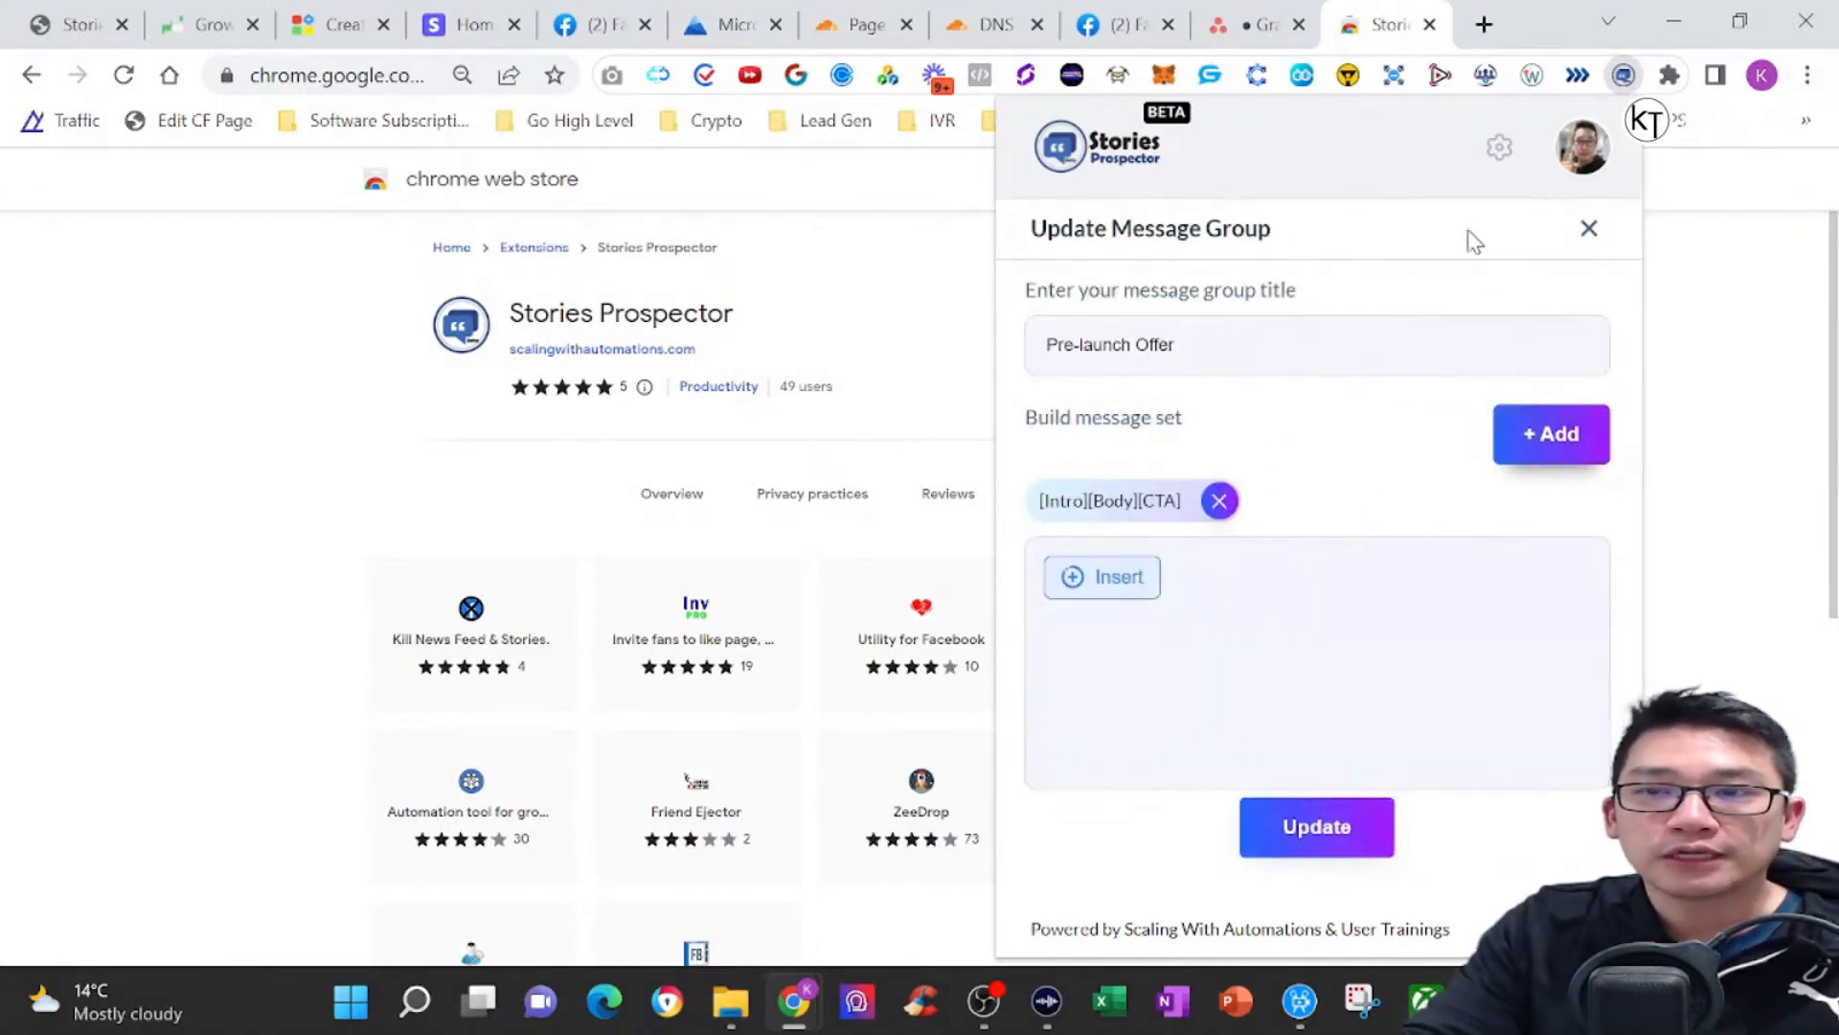
pyautogui.click(1499, 147)
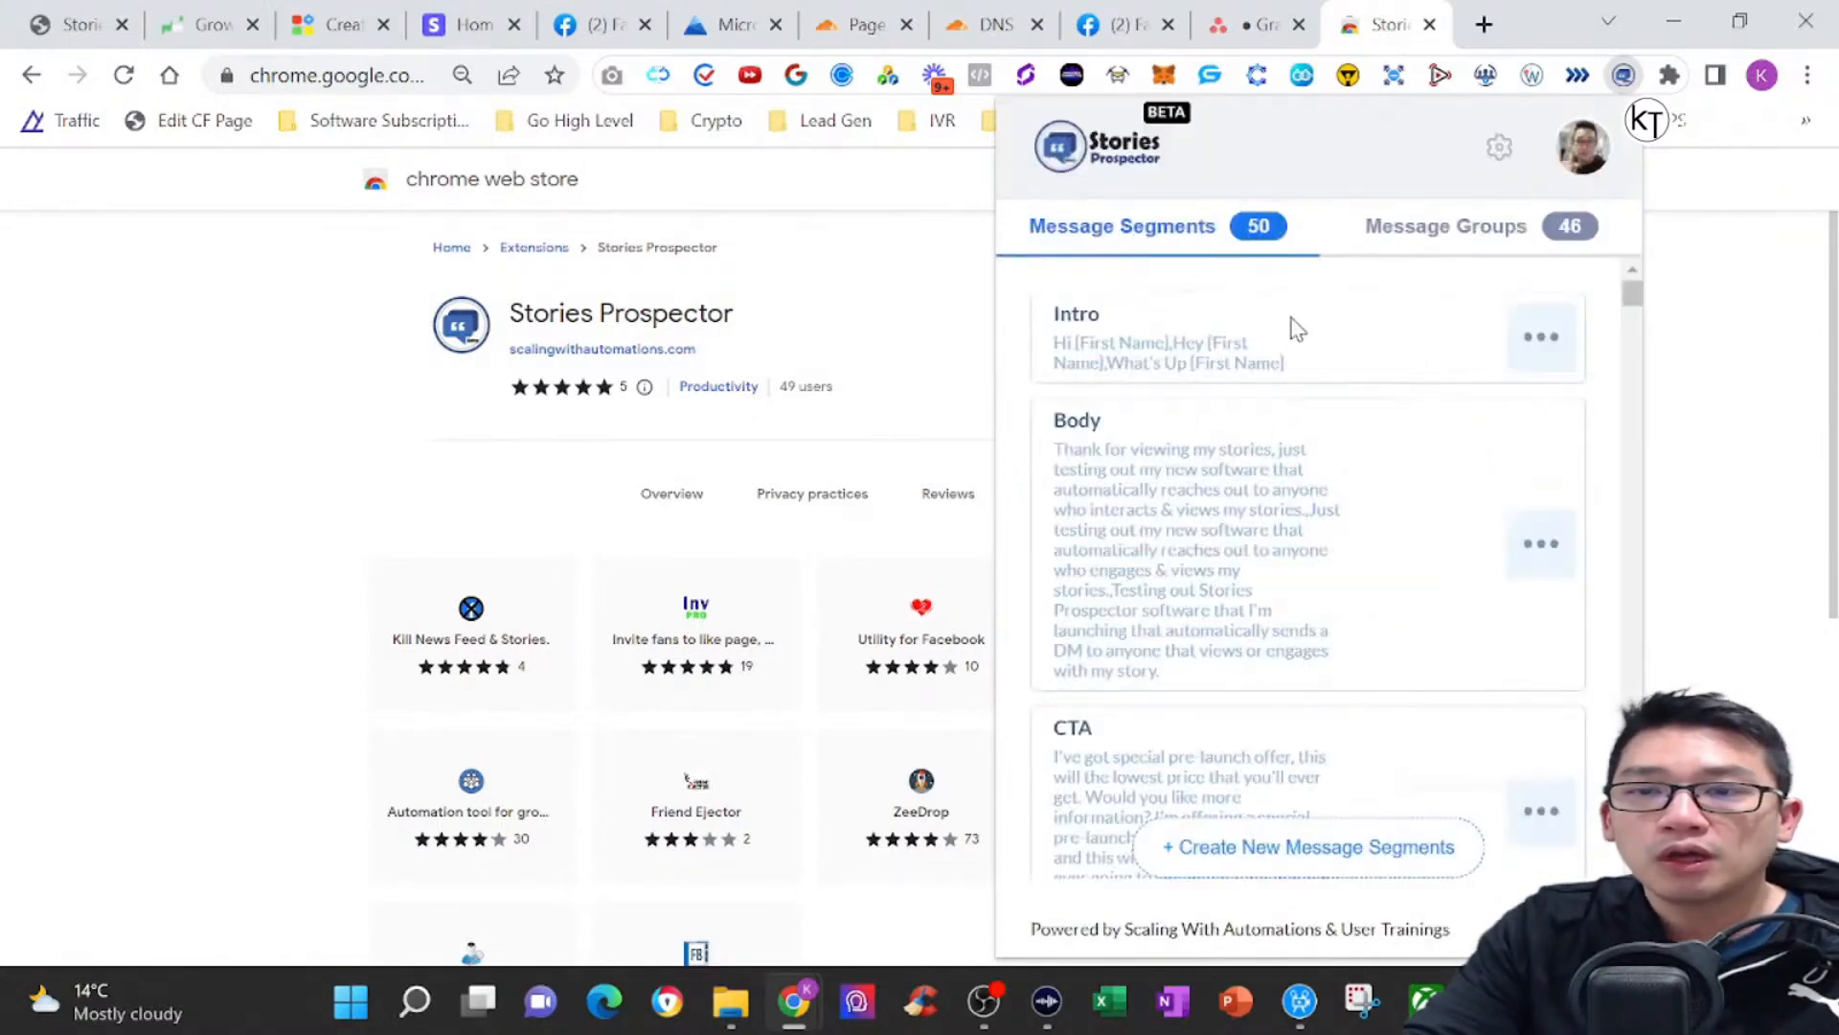
# Reopen the Intro message segment, examine its greeting blocks and content area, and close it without changes.
pyautogui.click(1546, 347)
pyautogui.click(1465, 337)
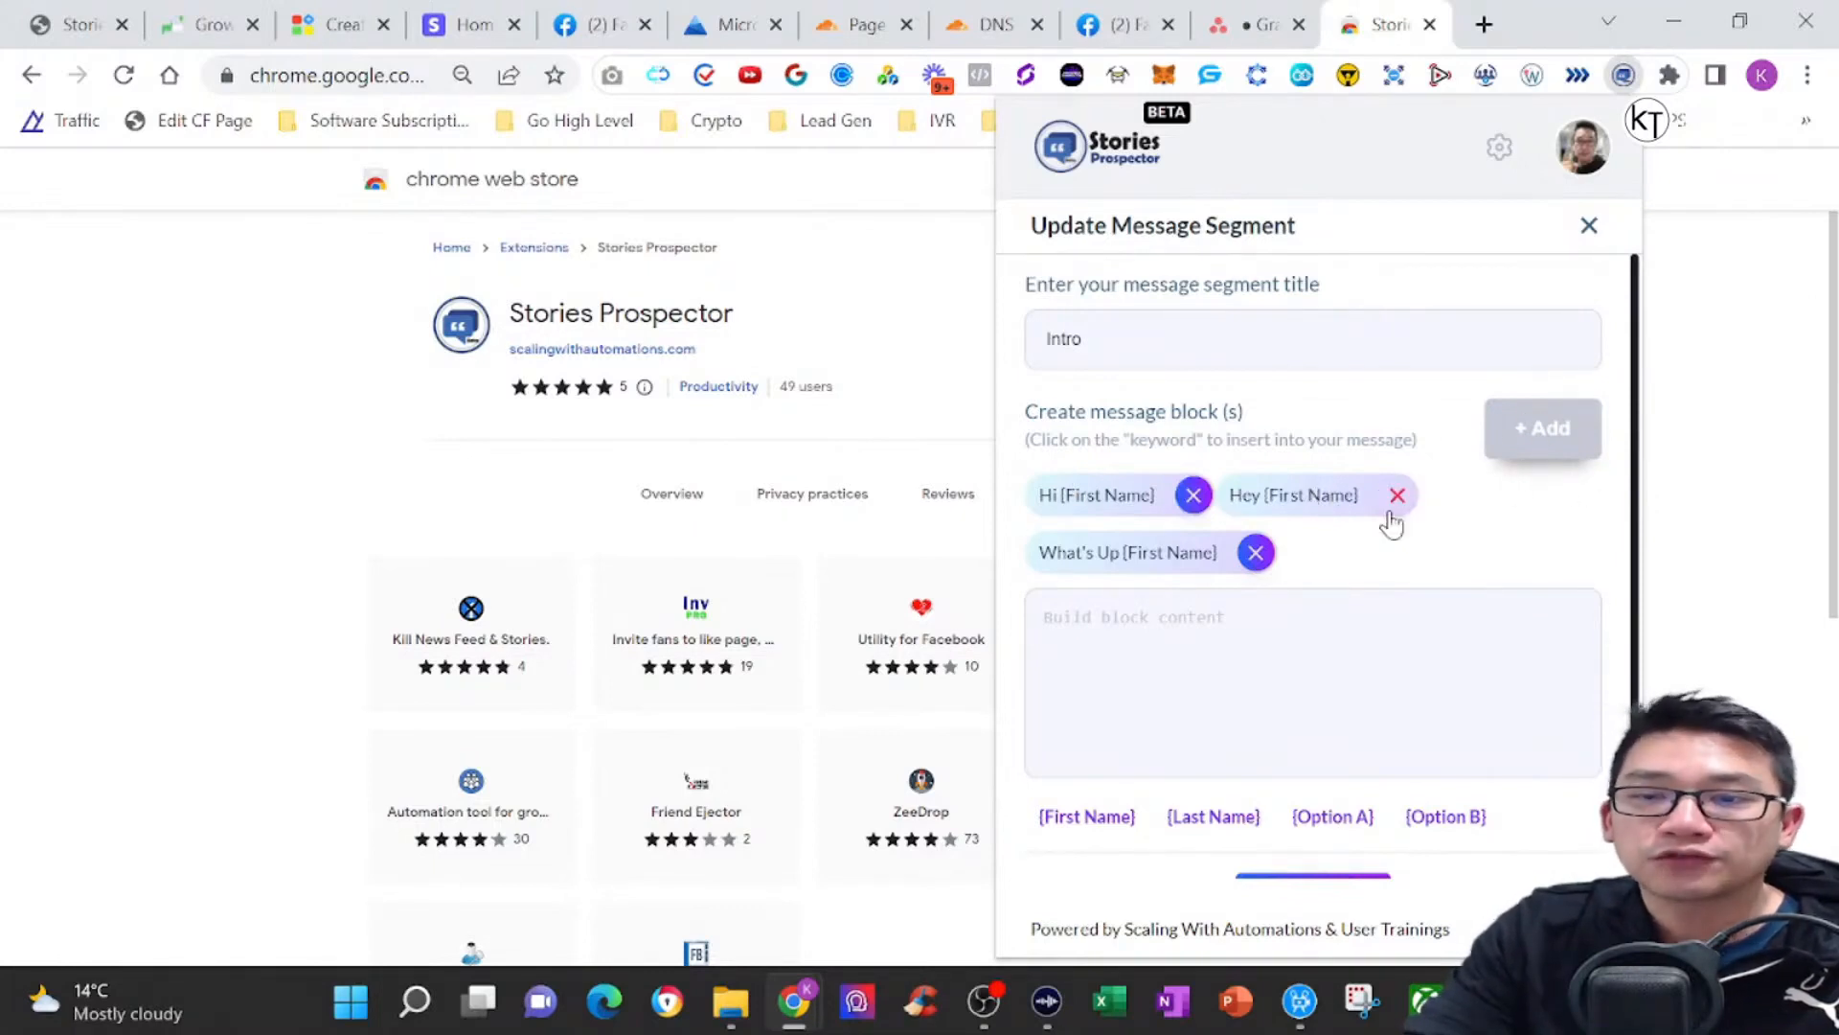
pyautogui.scroll(-1, 1390, 774)
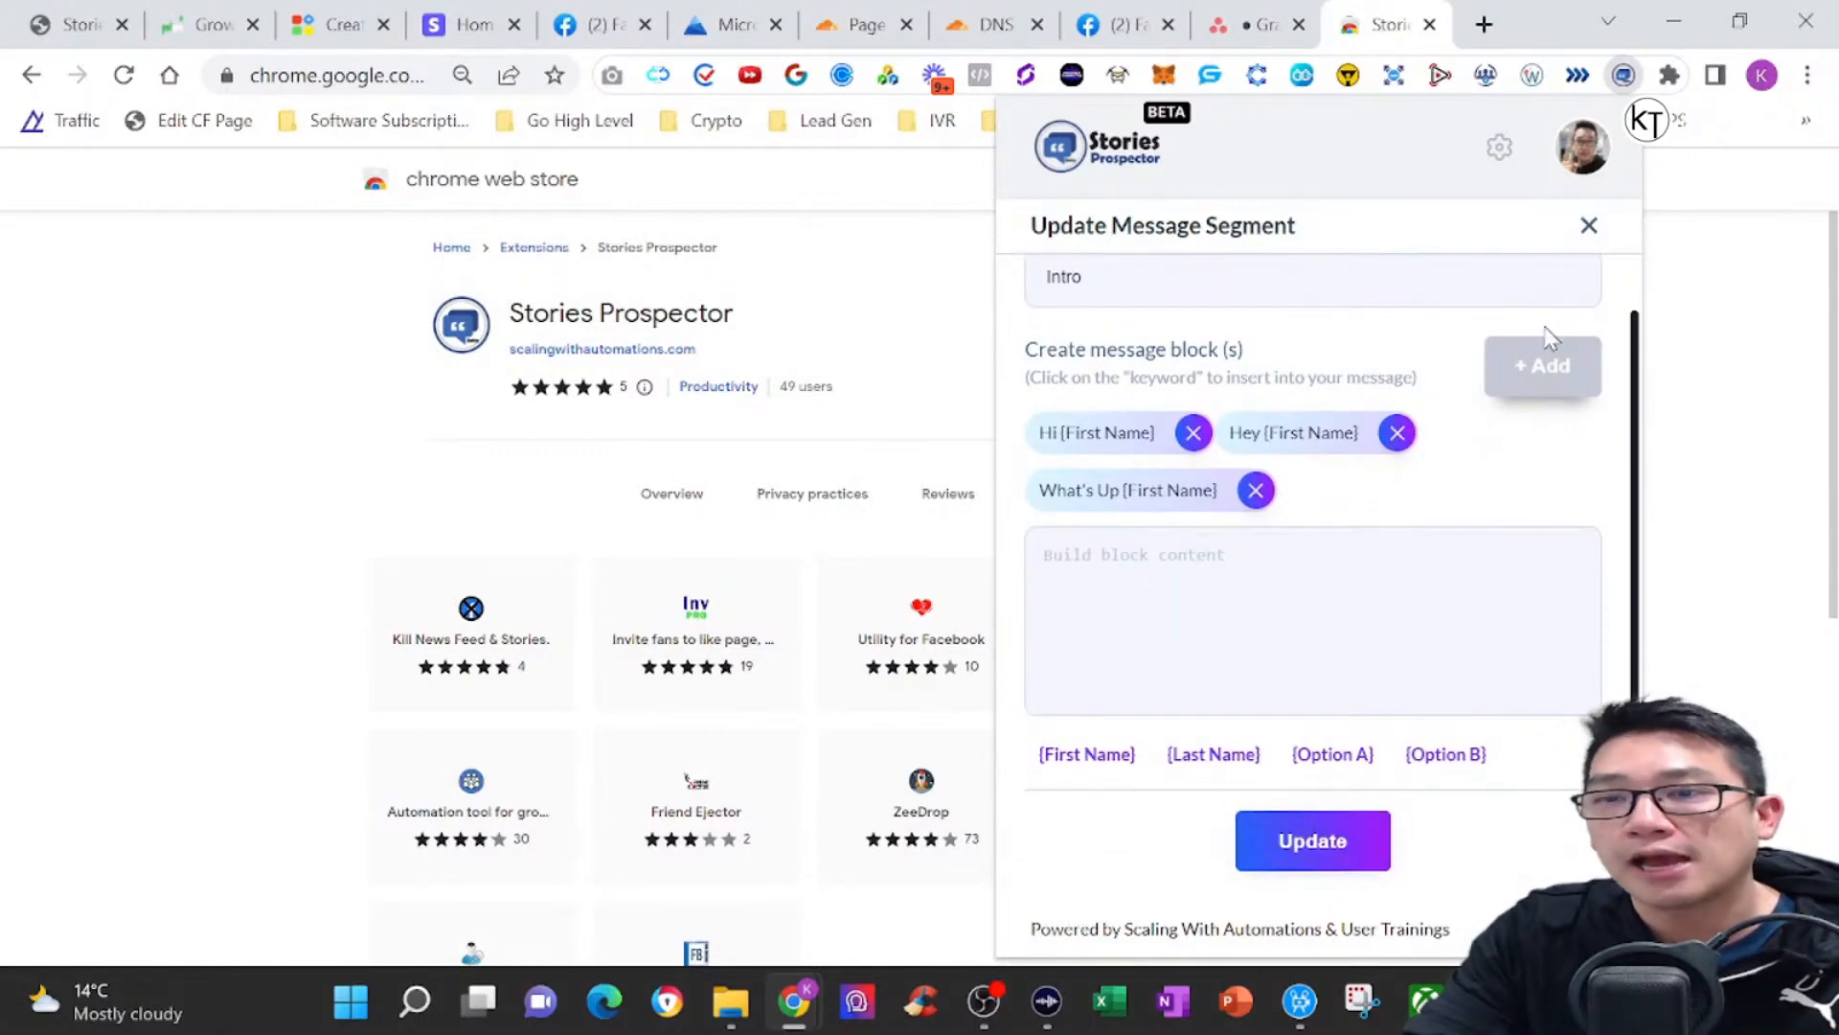
pyautogui.scroll(1, 1449, 410)
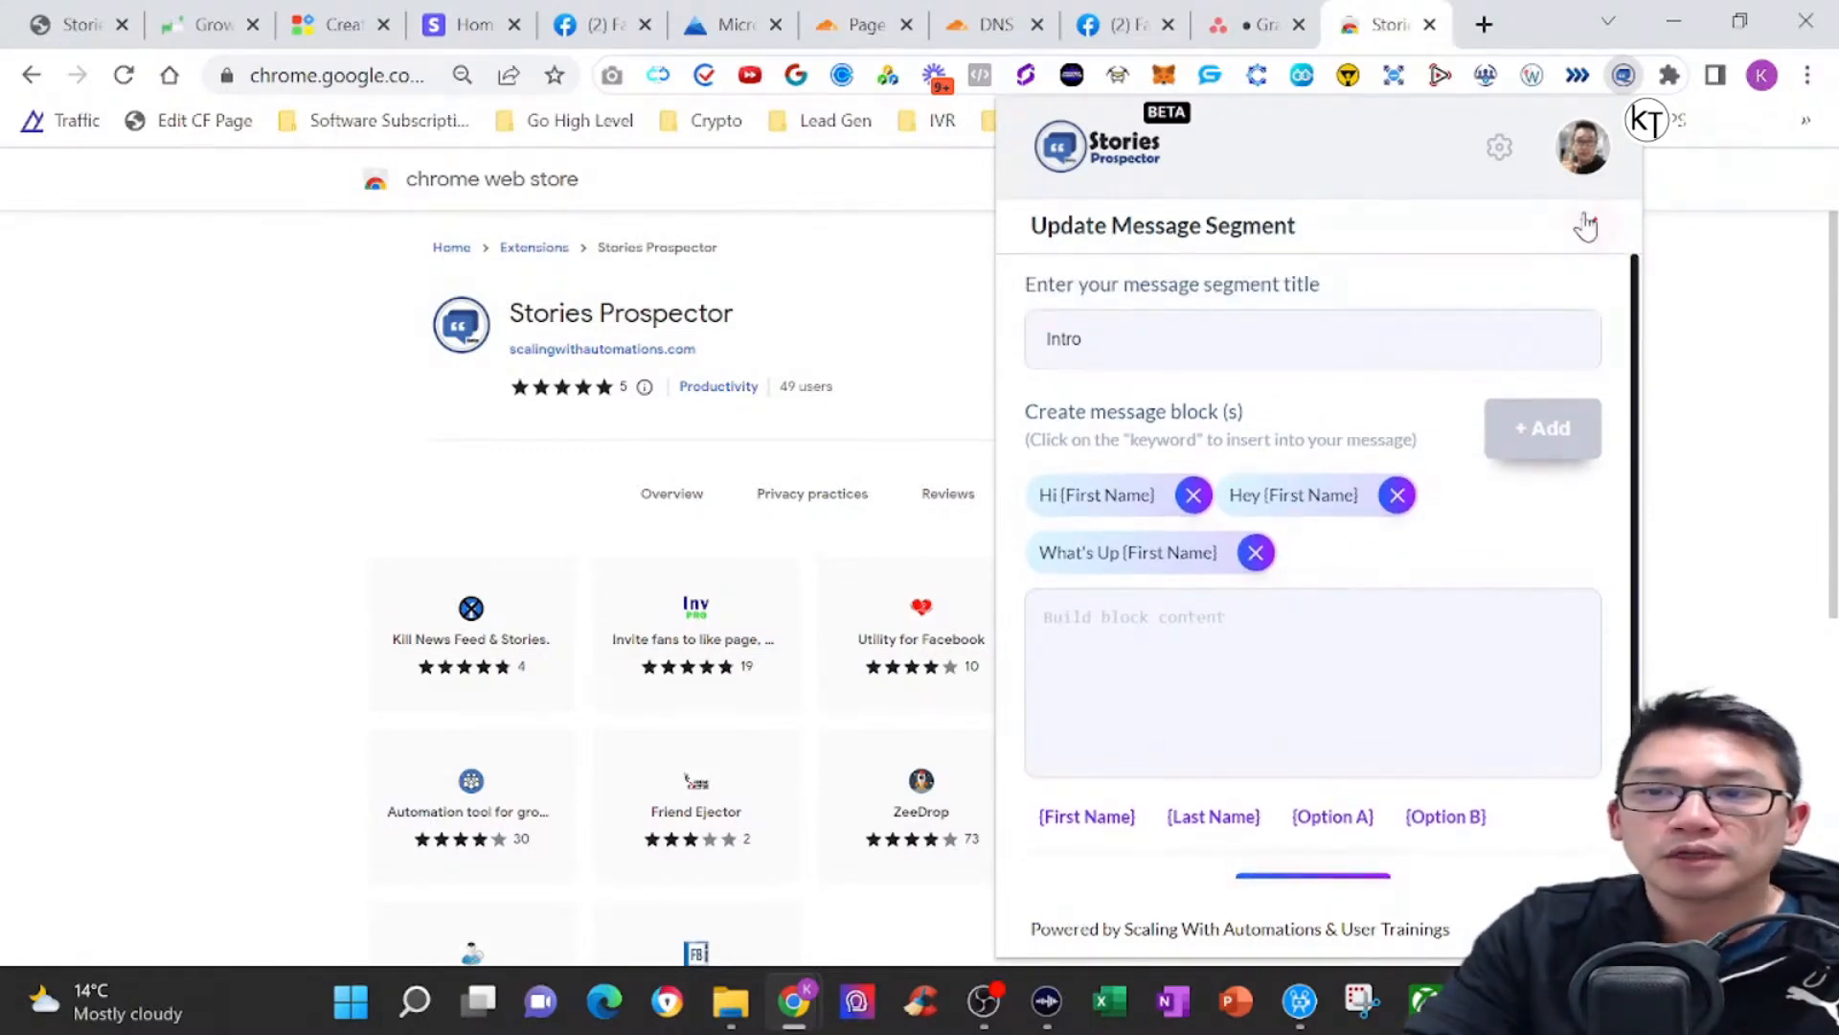
pyautogui.click(1586, 230)
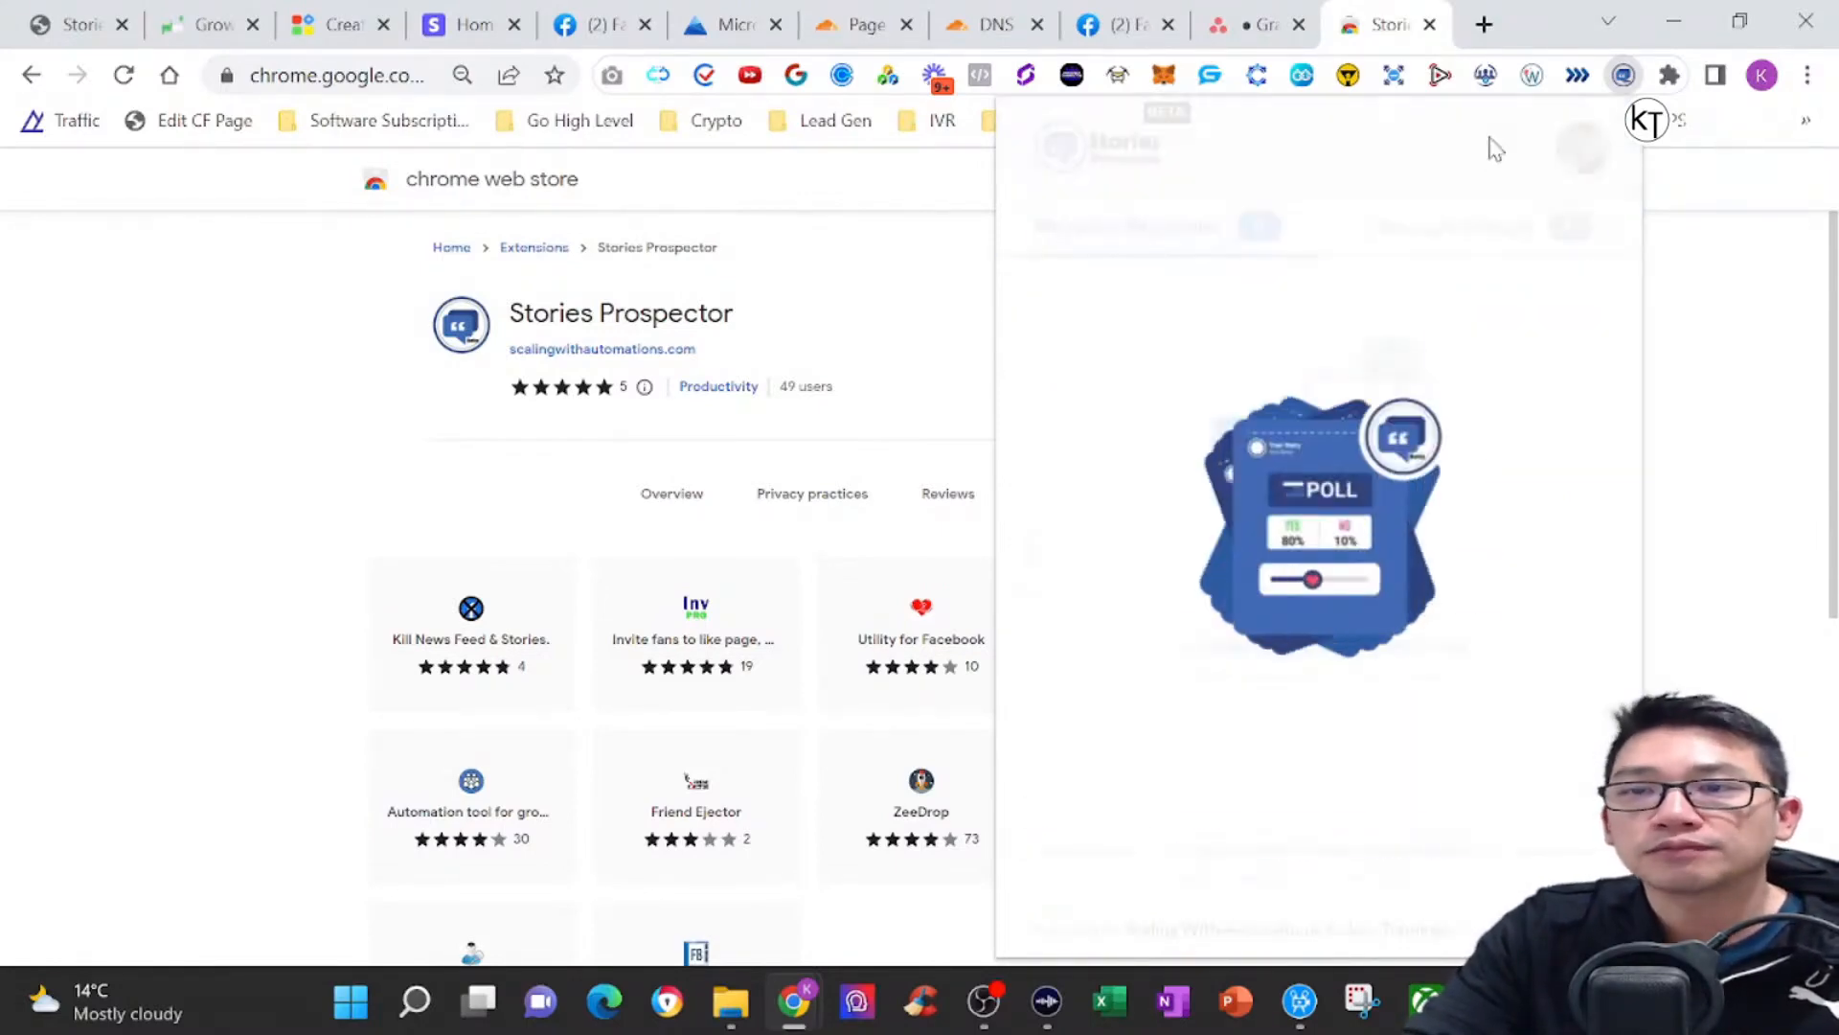
# Open the Pre-launch Offer message group and examine how its message set combines the Intro, Body and CTA segments.
pyautogui.click(1478, 239)
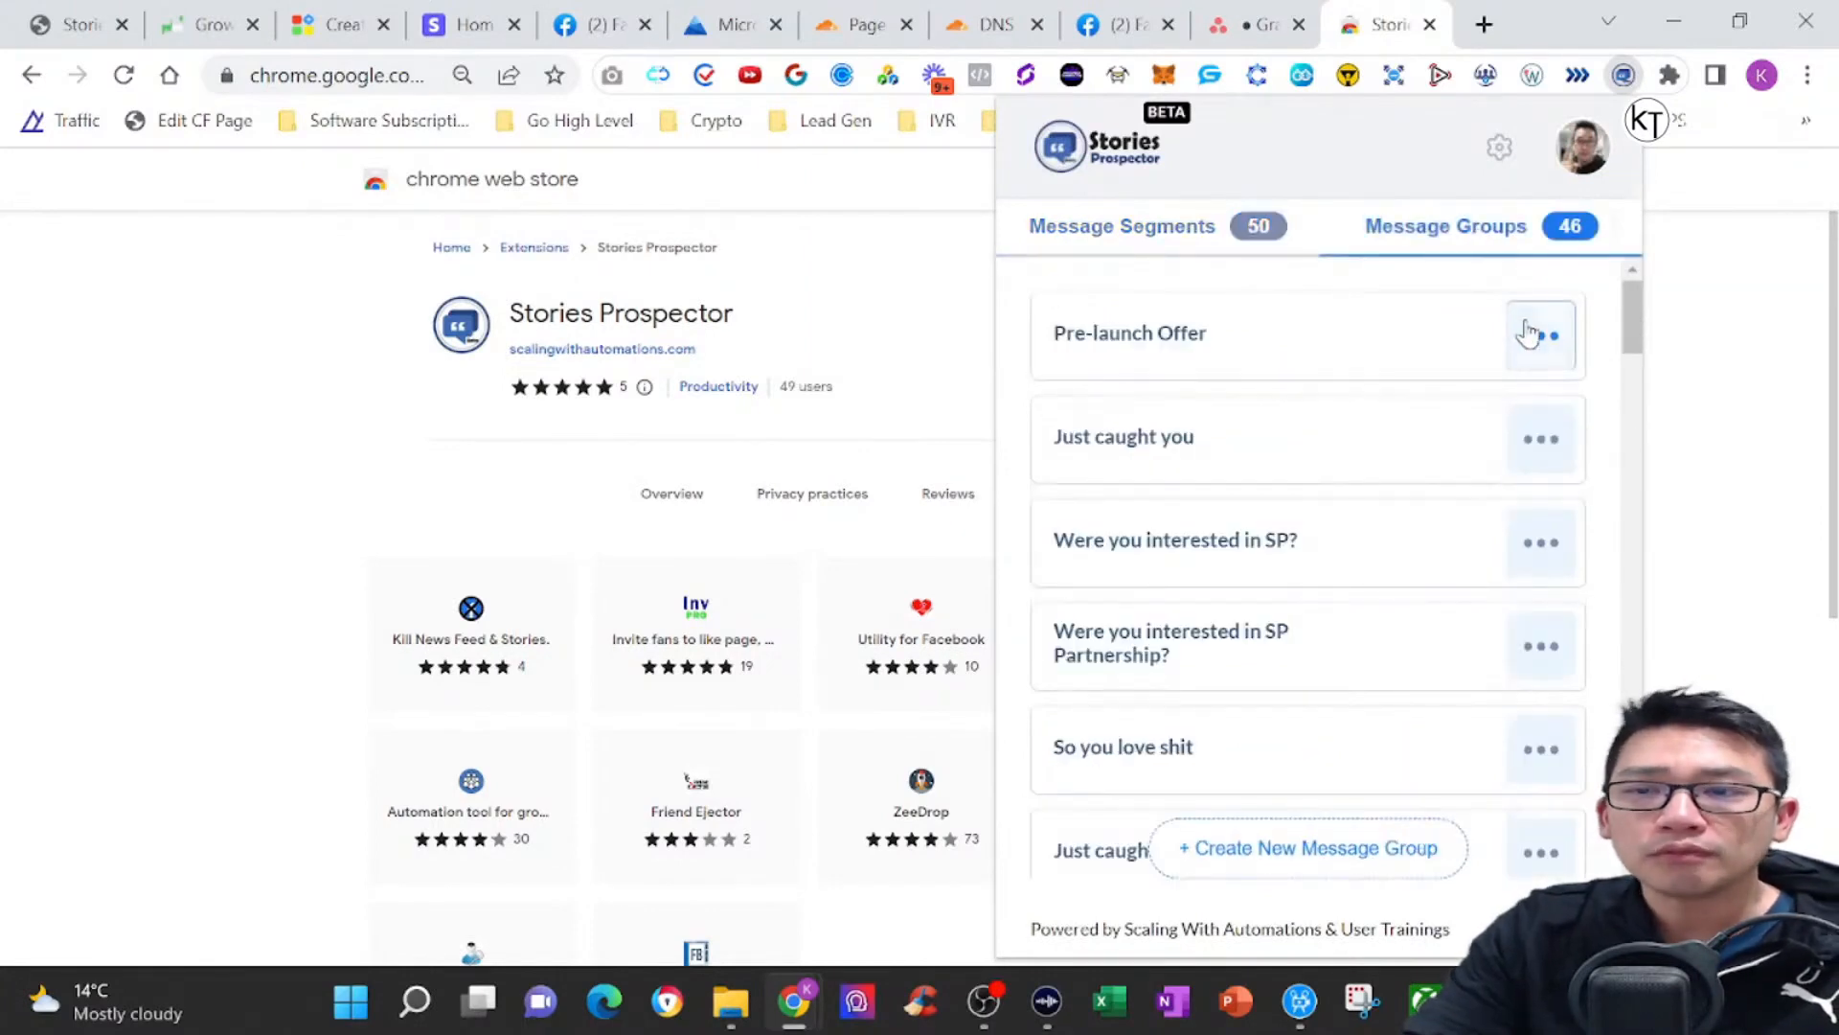
pyautogui.moveTo(1526, 328)
pyautogui.click(1464, 336)
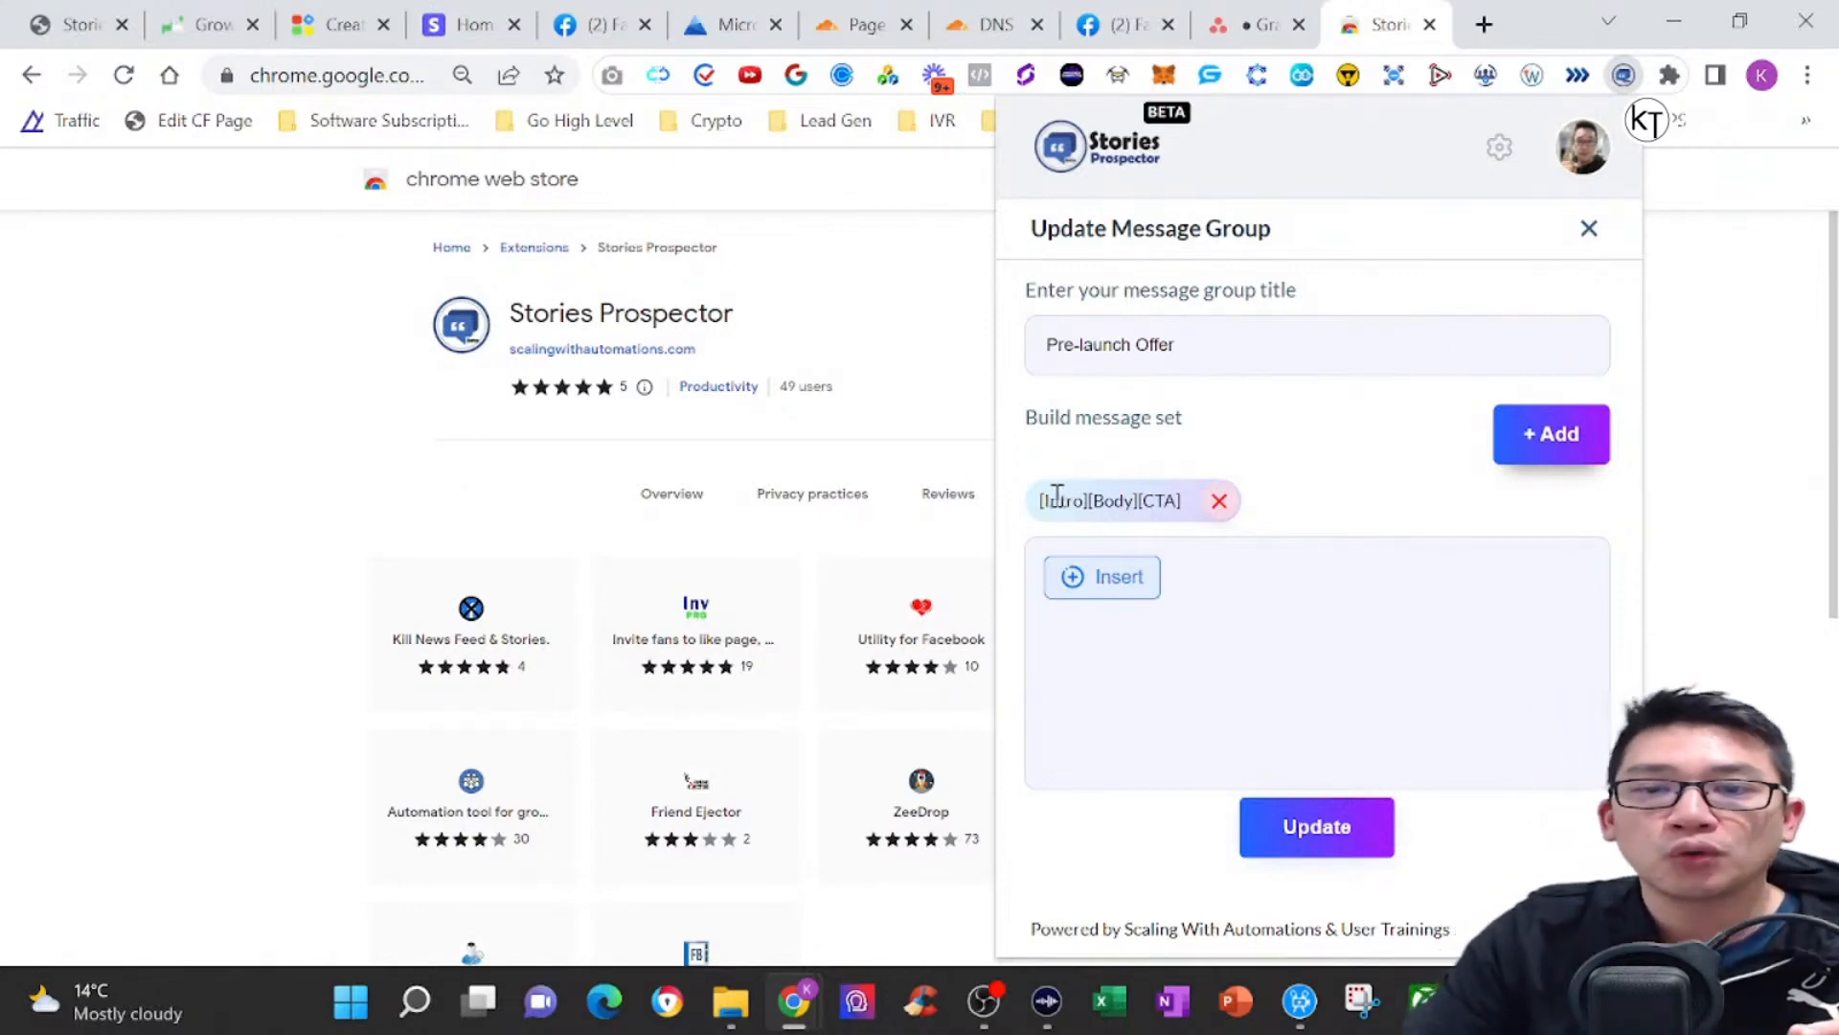
pyautogui.moveTo(1040, 500); pyautogui.dragTo(1092, 513)
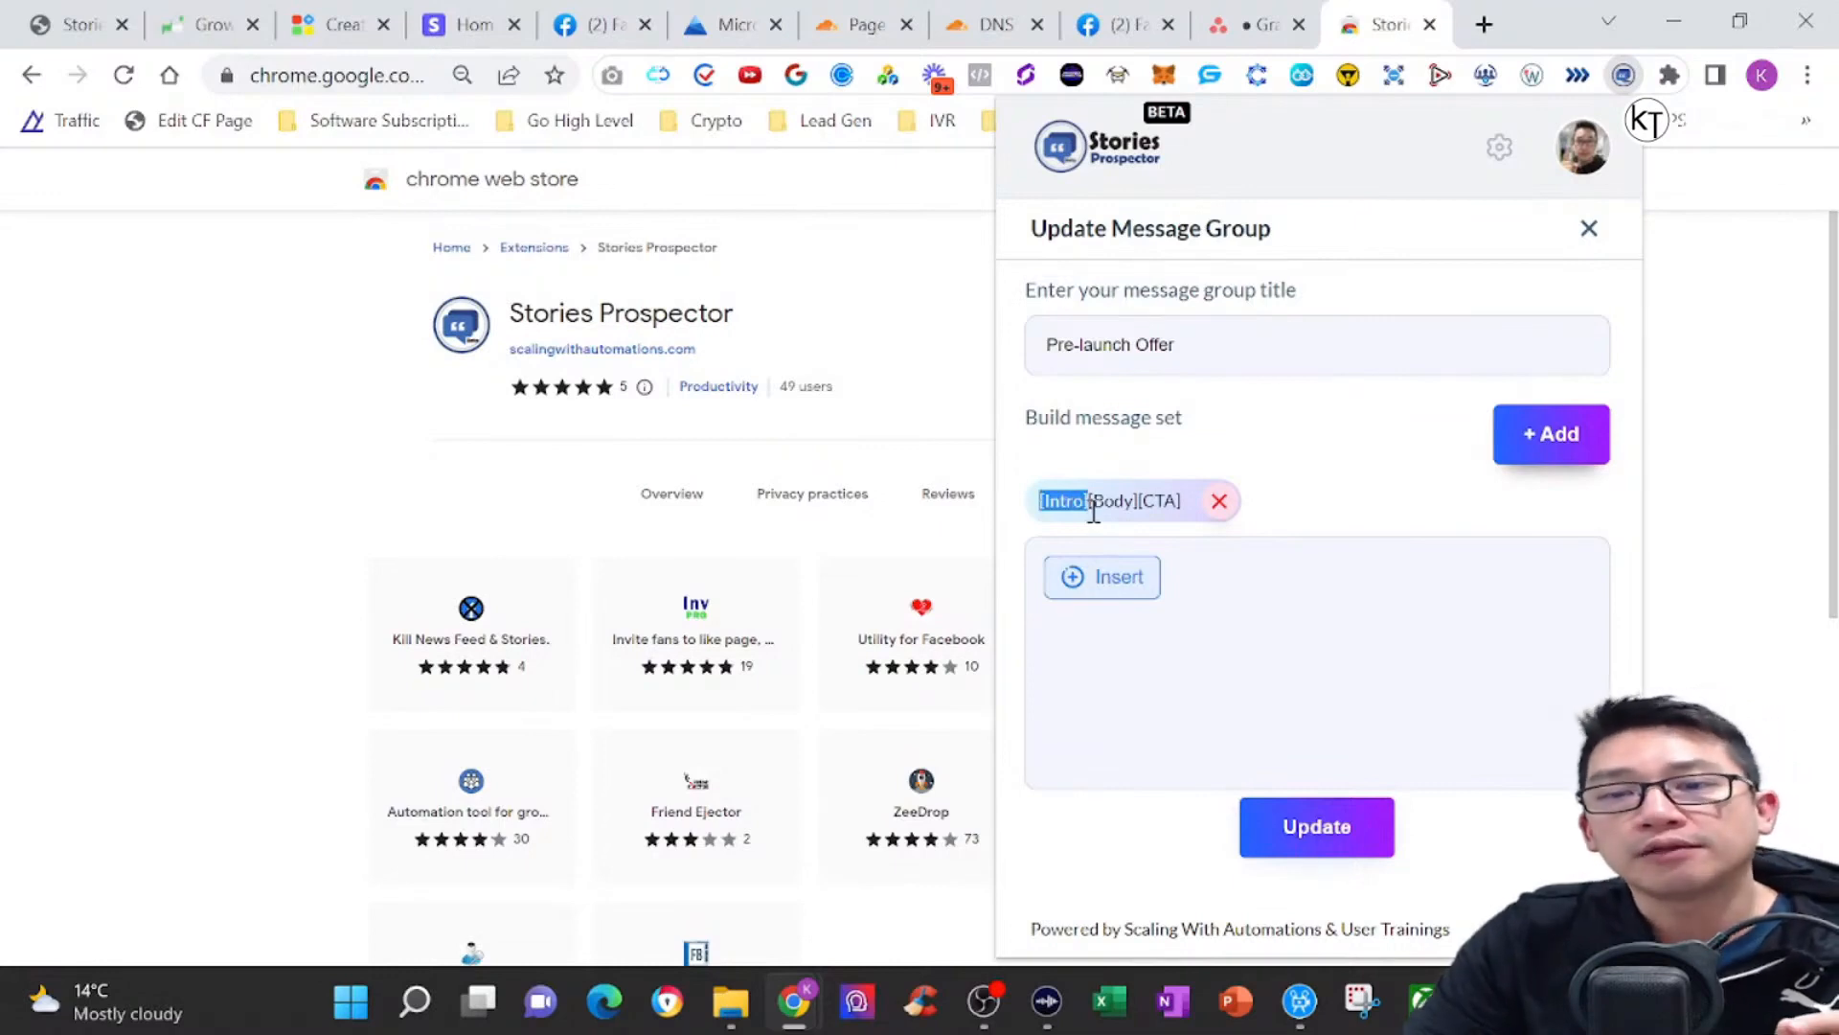
pyautogui.click(1093, 512)
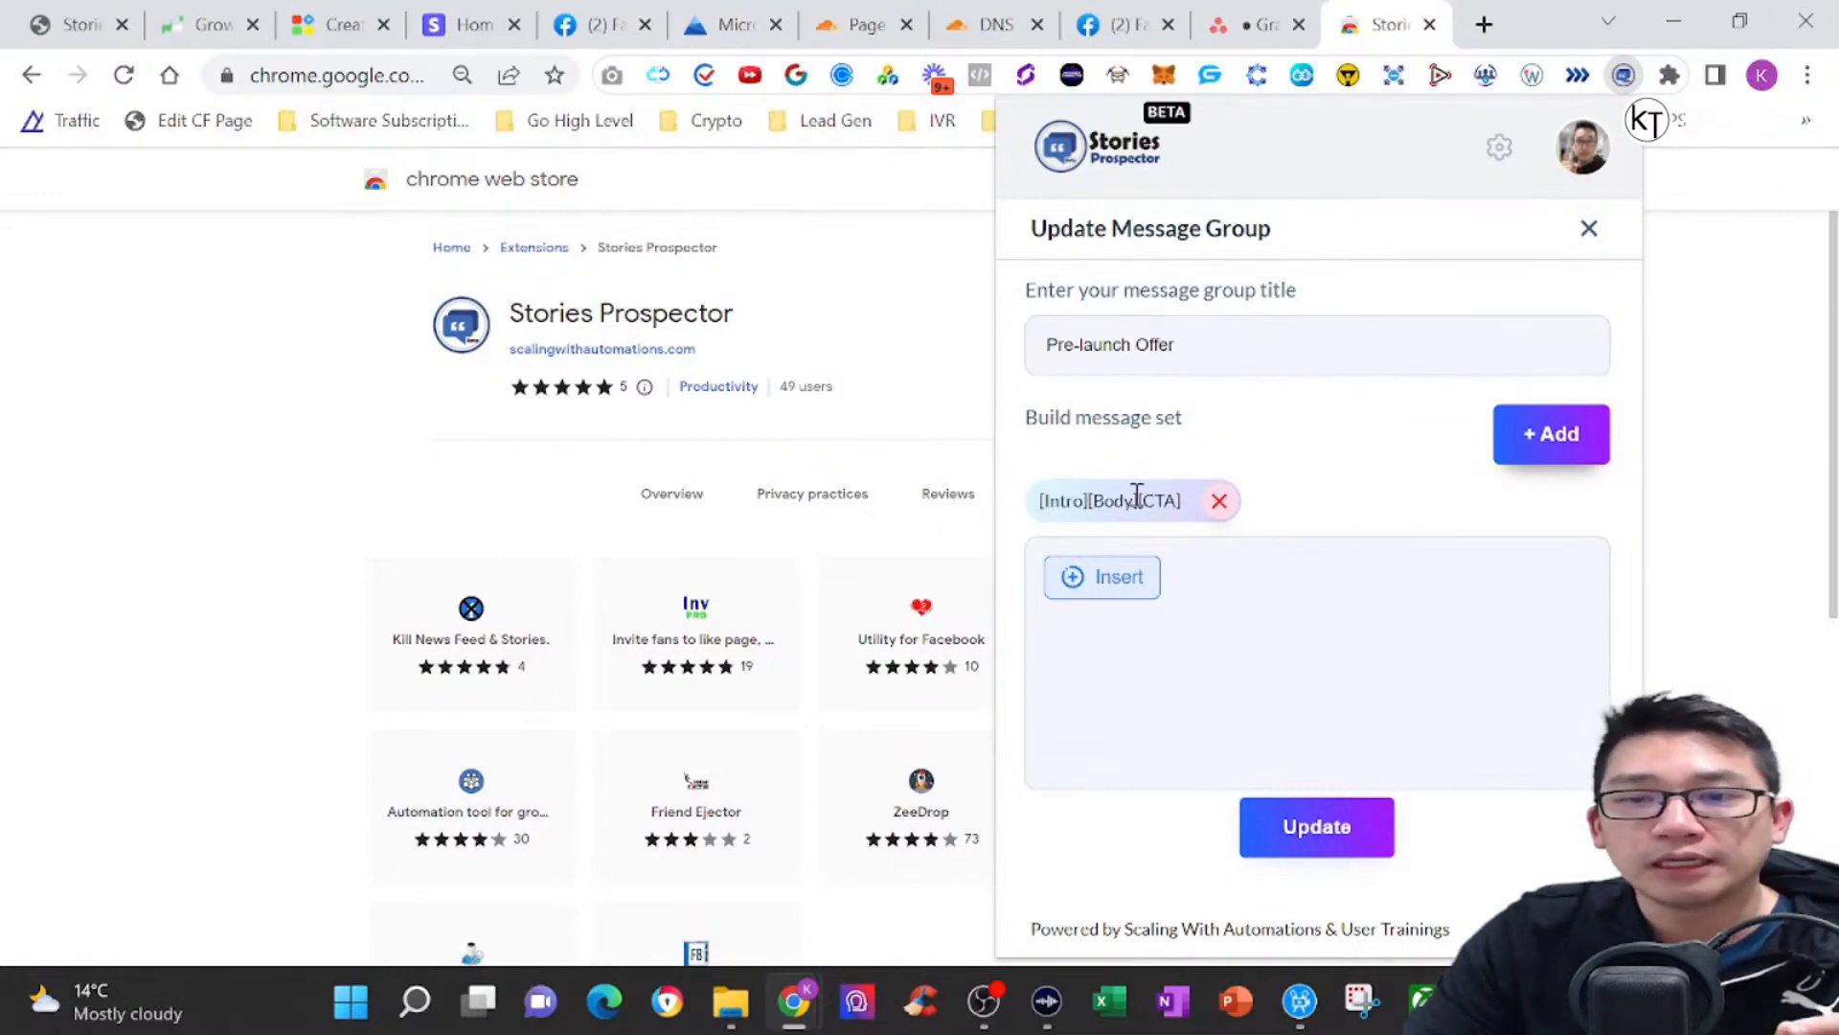
# Examine the Intro, Body and CTA segments that make up the Pre-launch Offer message set.
pyautogui.moveTo(1148, 506); pyautogui.dragTo(1180, 506)
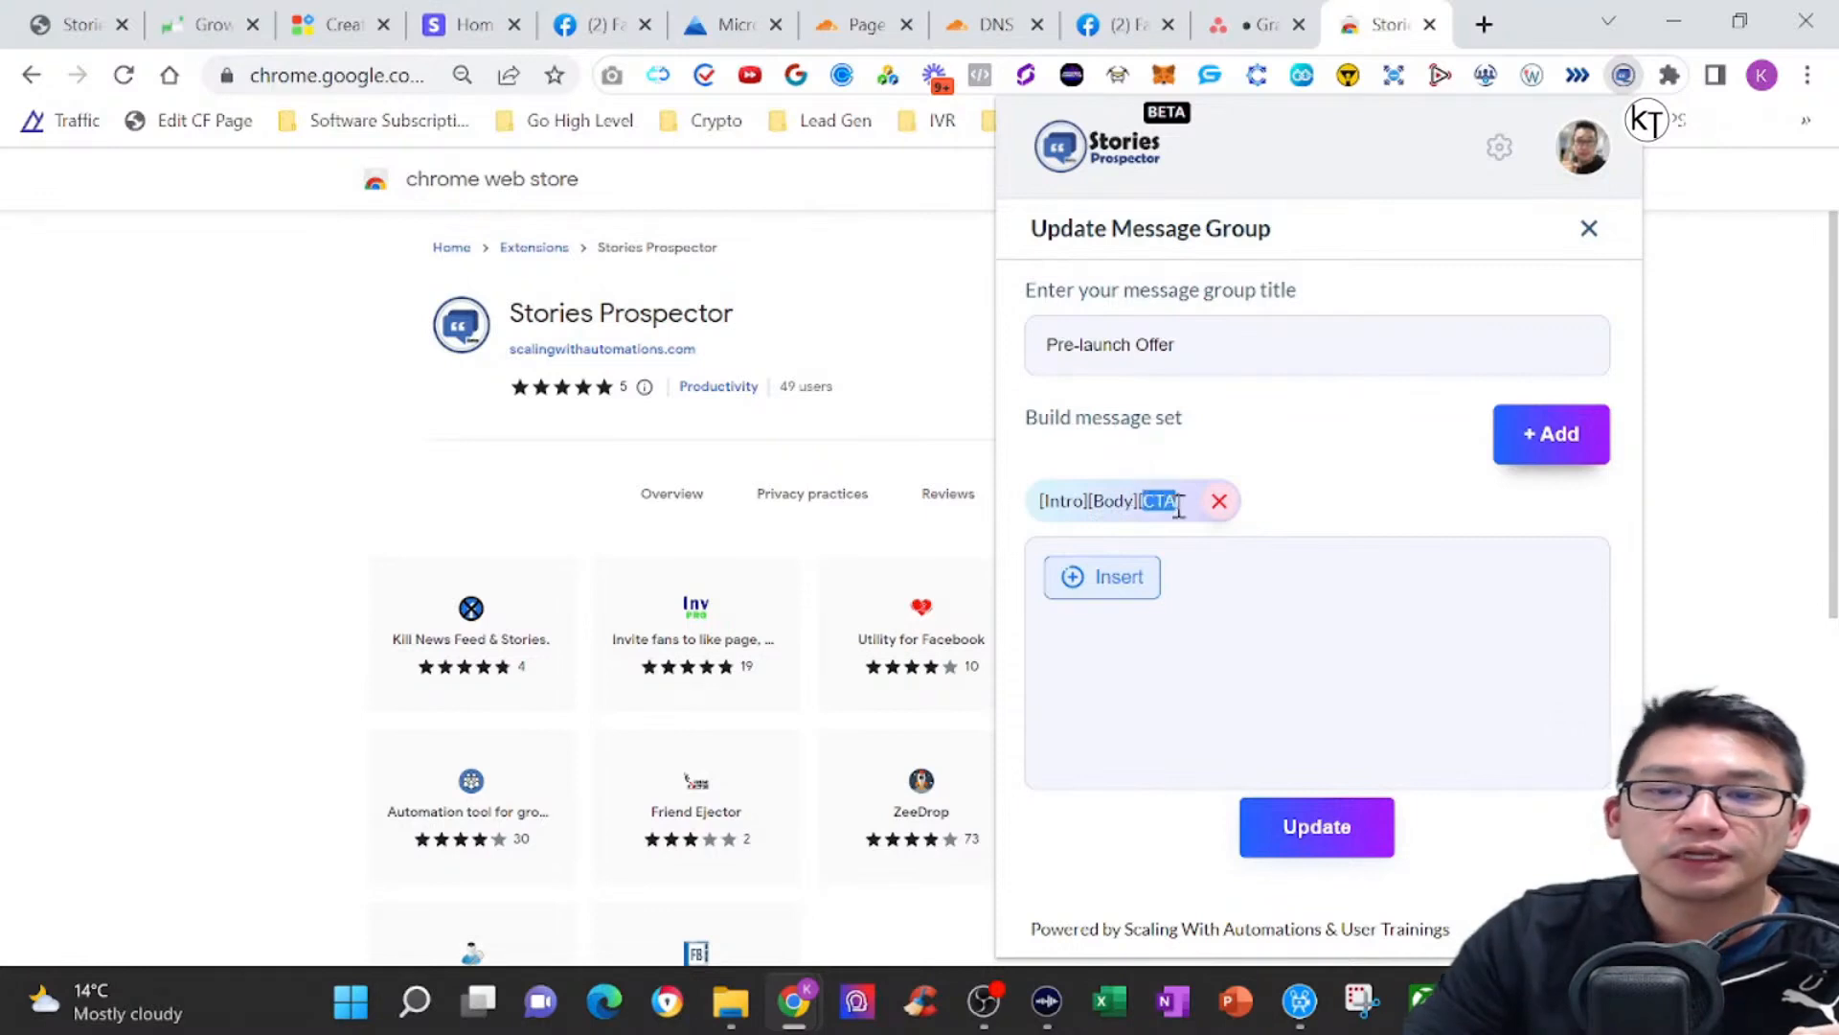
pyautogui.click(1180, 507)
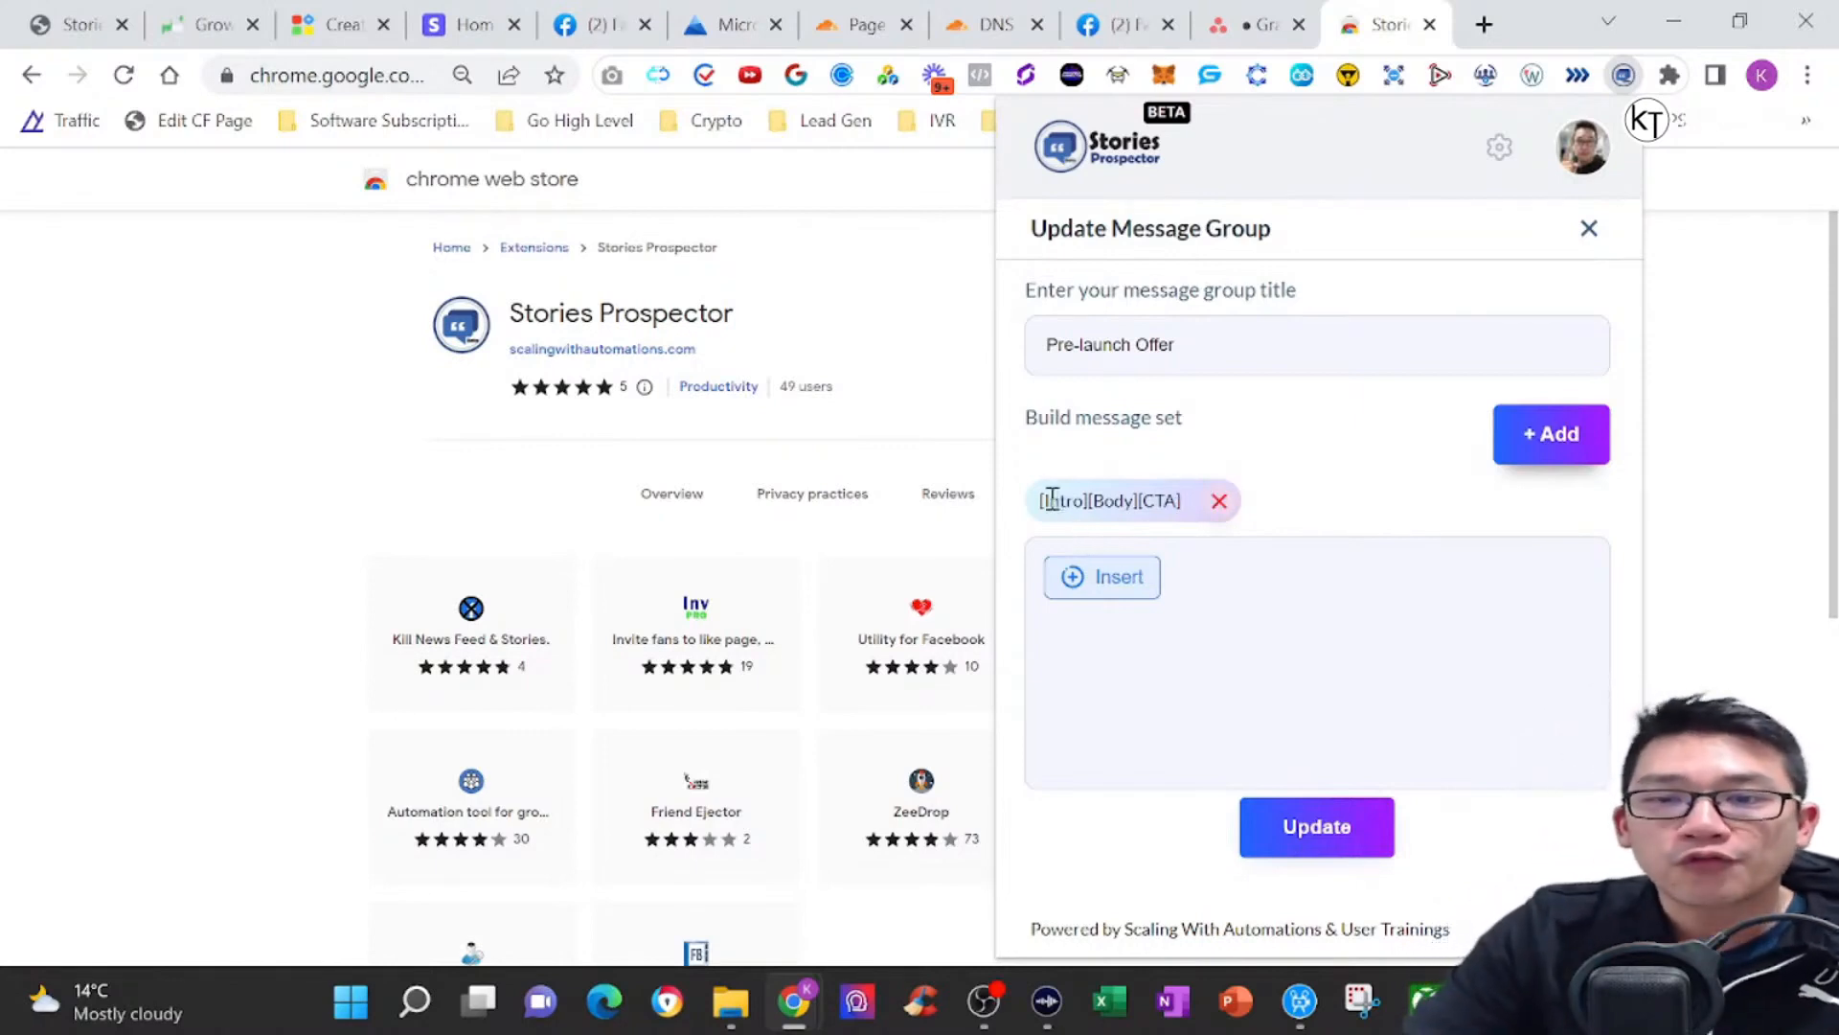
pyautogui.moveTo(1047, 497); pyautogui.dragTo(1095, 504)
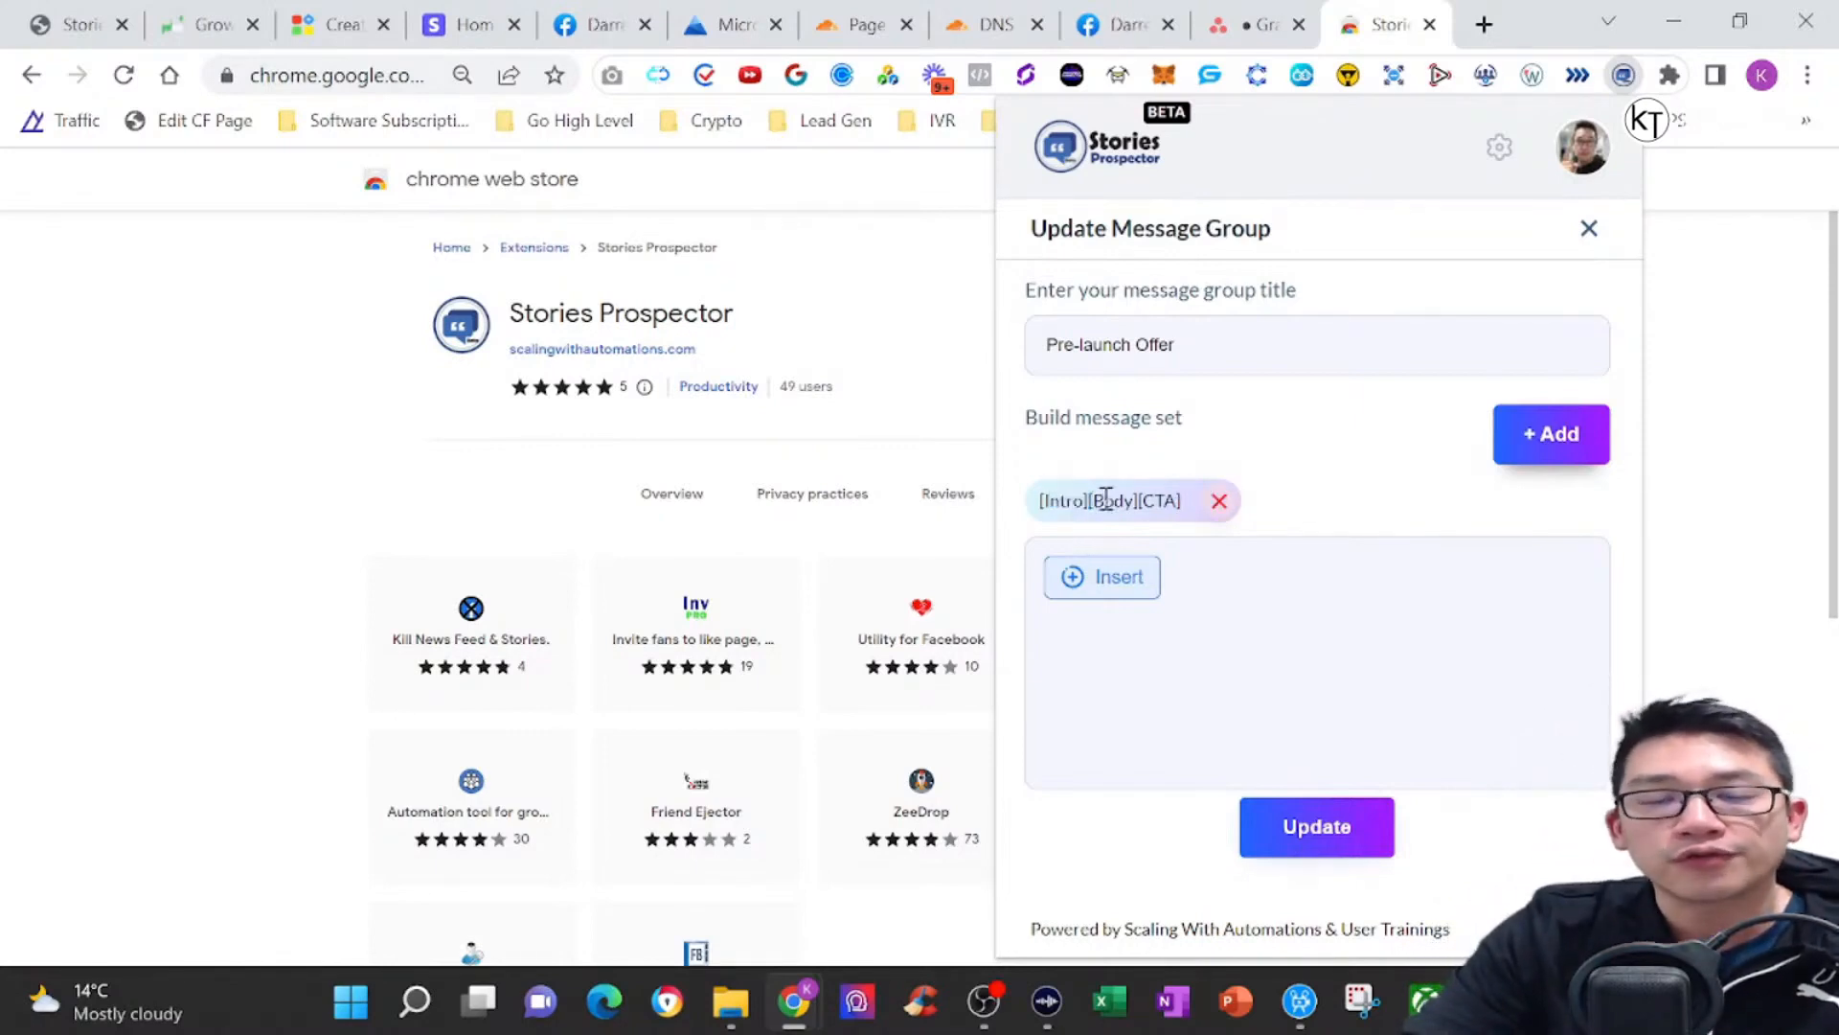
pyautogui.doubleClick(1106, 502)
pyautogui.click(1170, 495)
pyautogui.moveTo(1156, 498); pyautogui.dragTo(1188, 500)
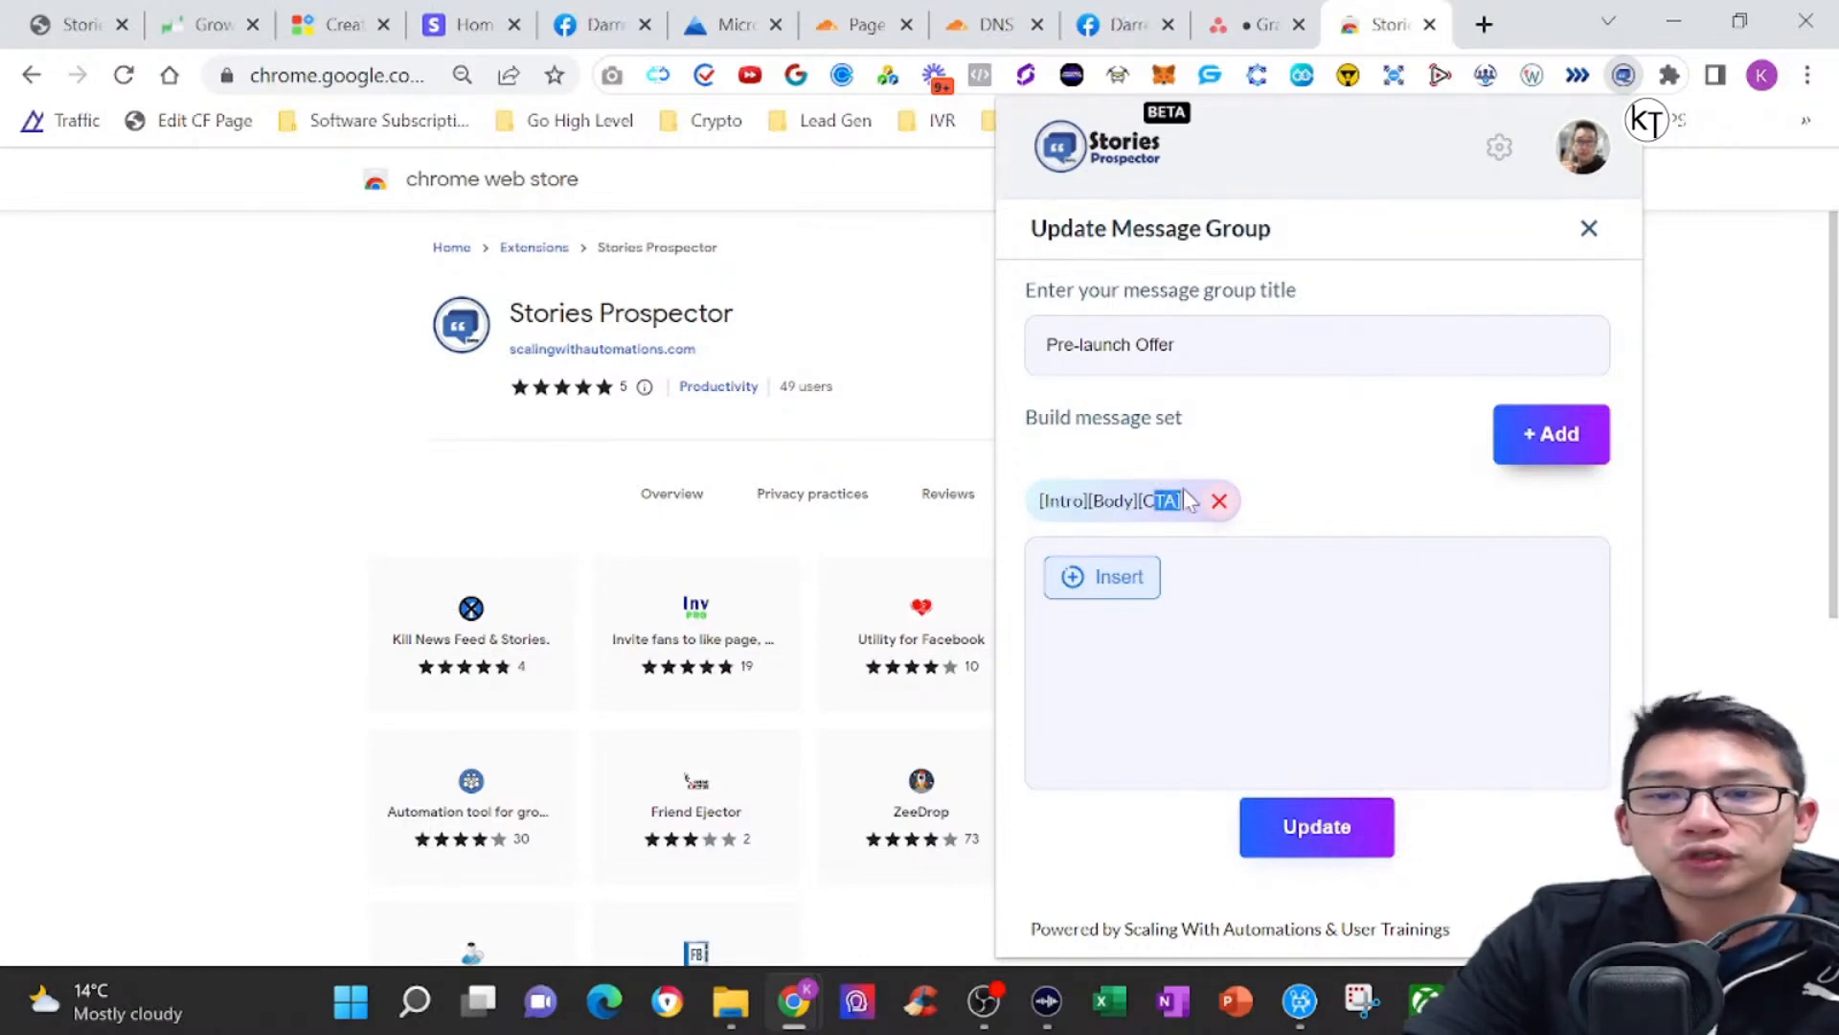
pyautogui.click(1188, 500)
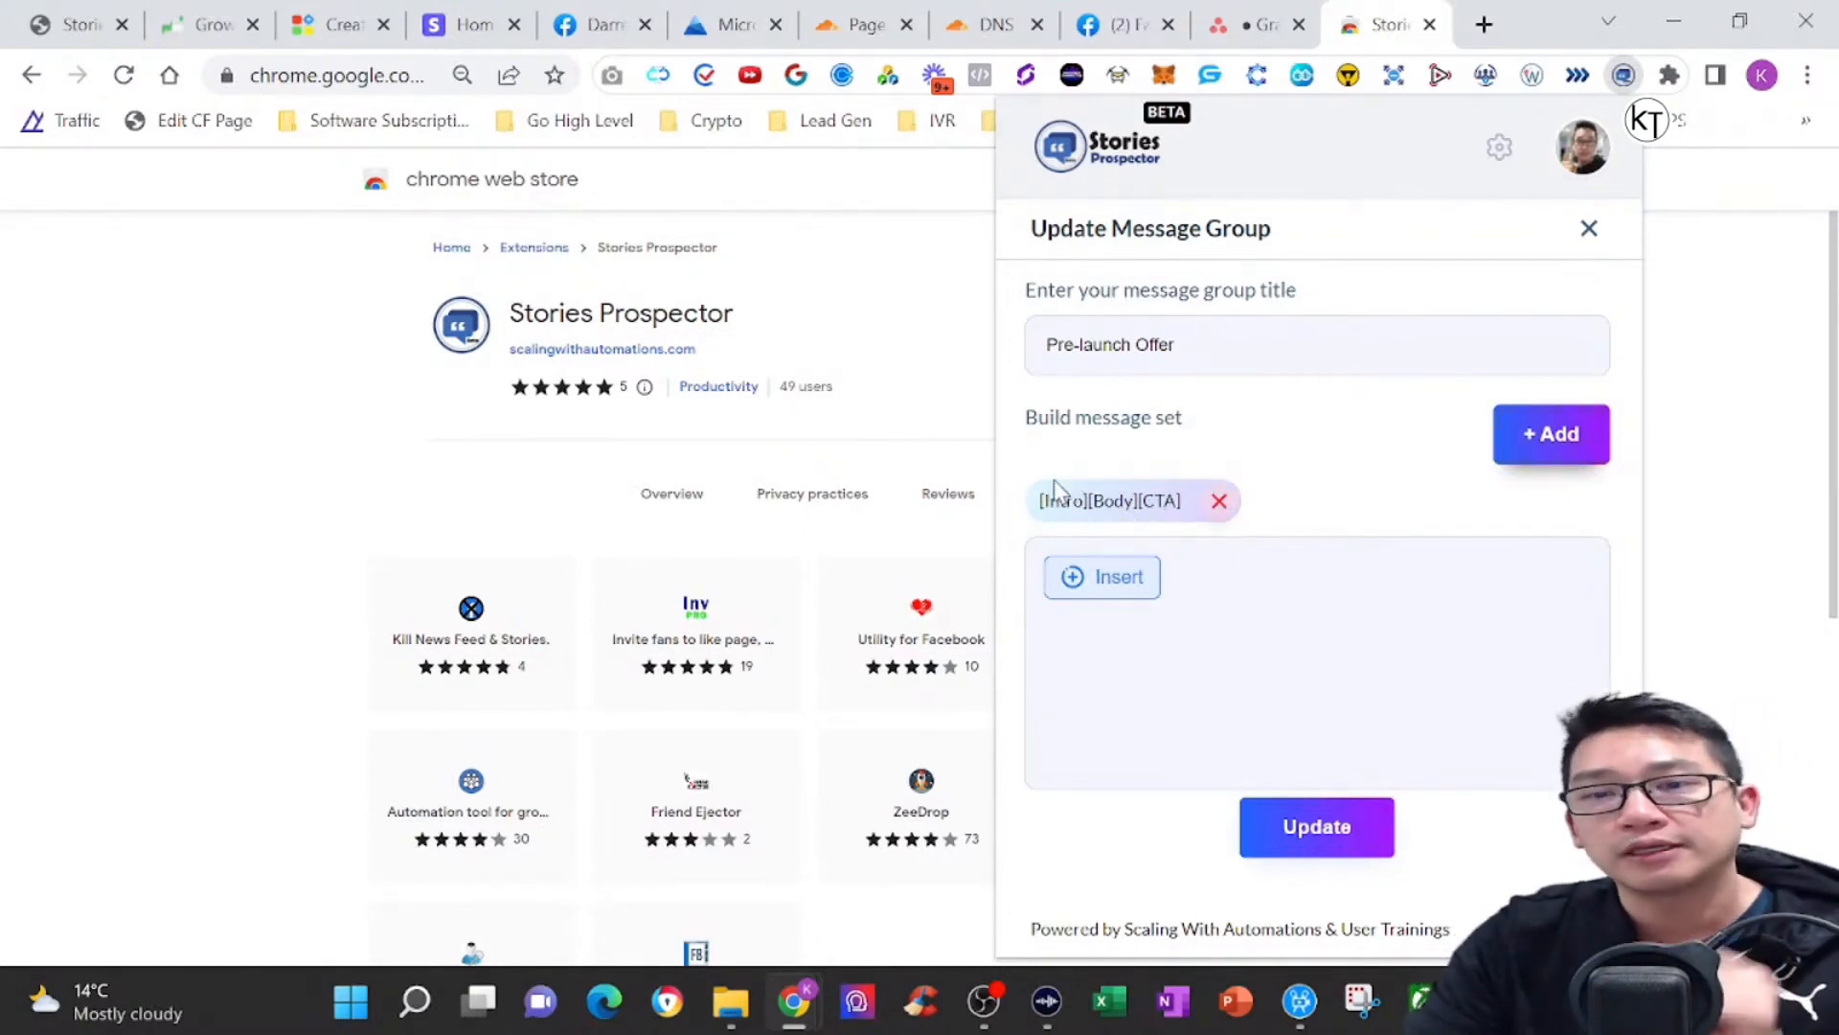
# Remove the existing message set from the Pre-launch Offer group and insert the Intro message segment as the start of a new one.
pyautogui.click(1095, 599)
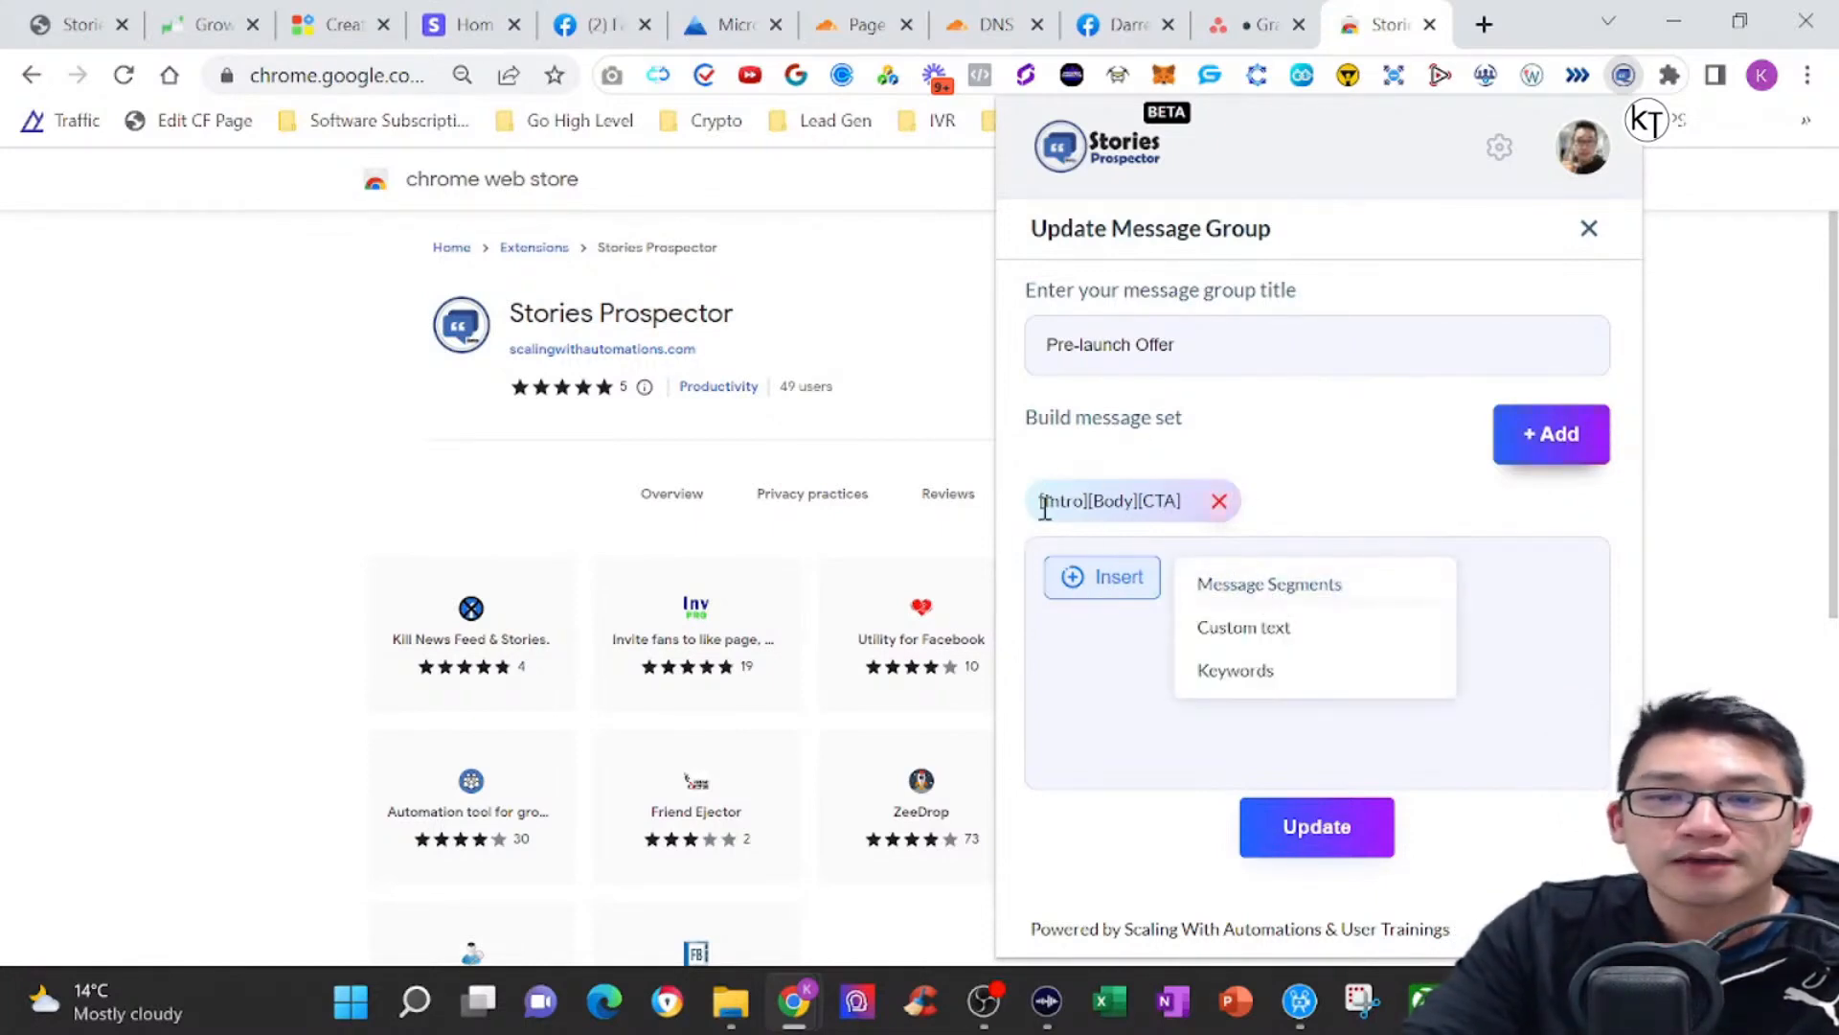
pyautogui.click(1222, 503)
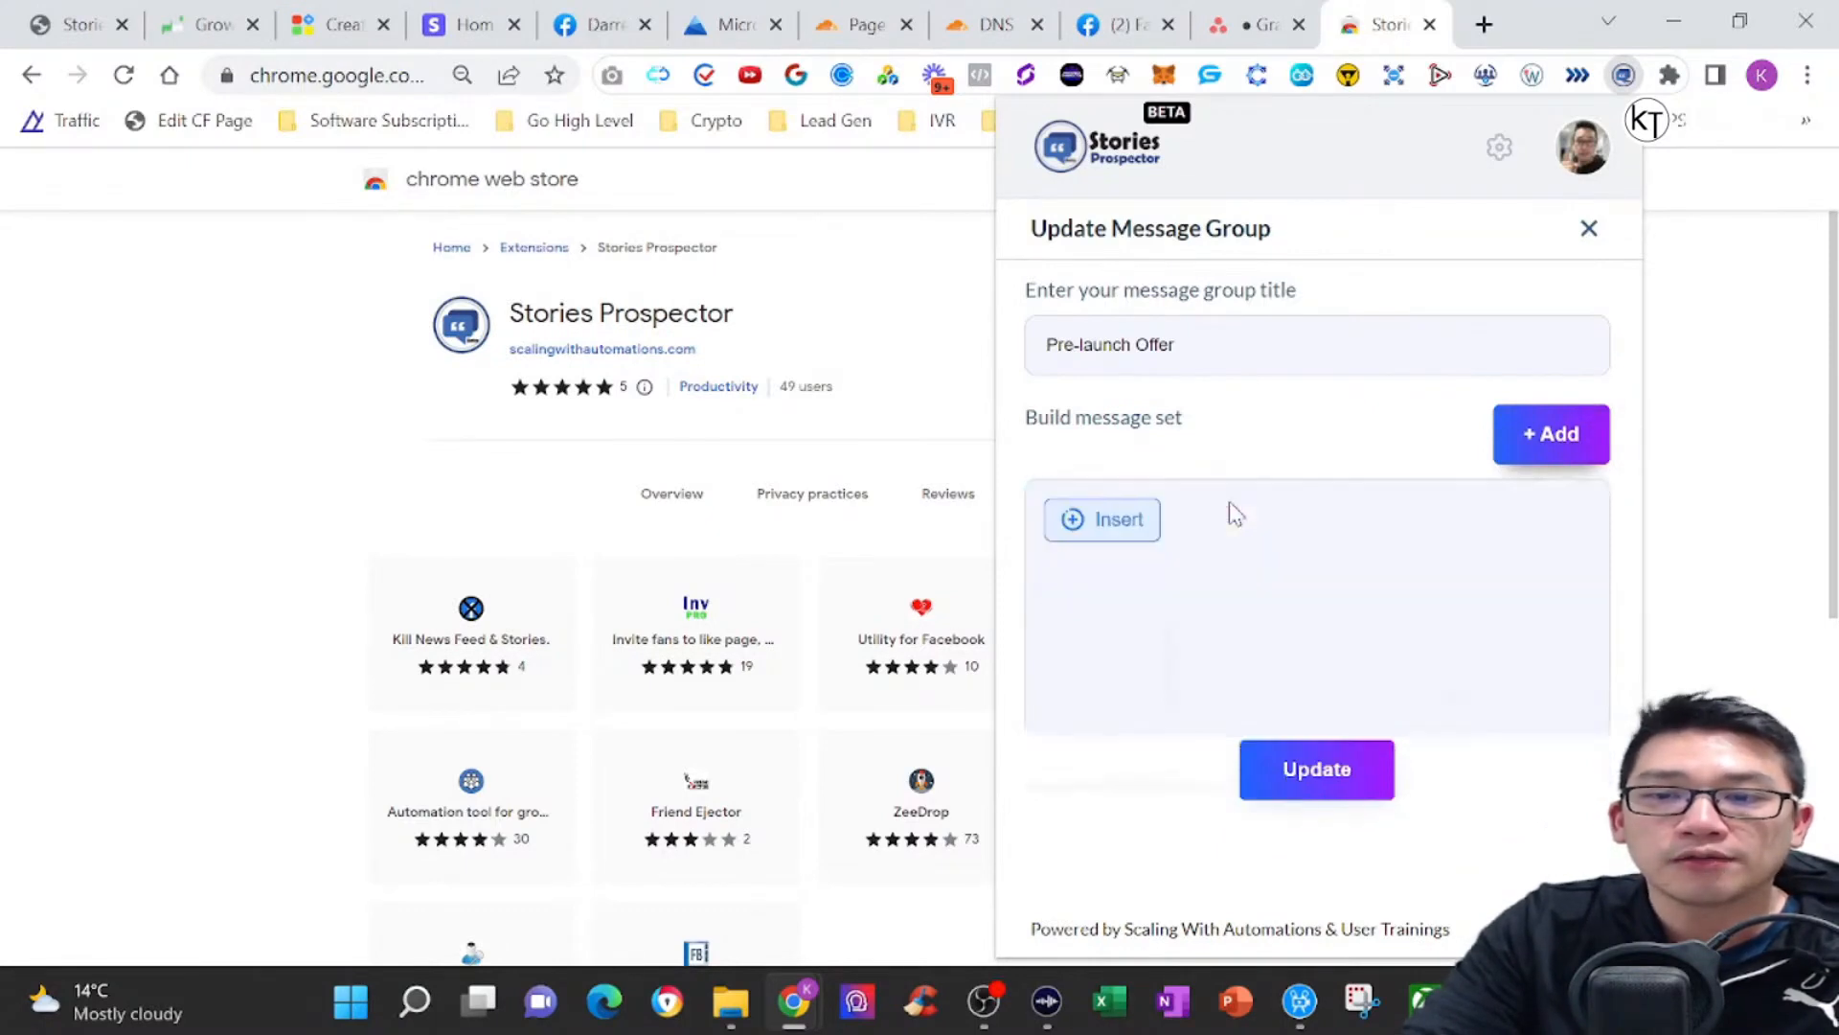
pyautogui.click(1112, 518)
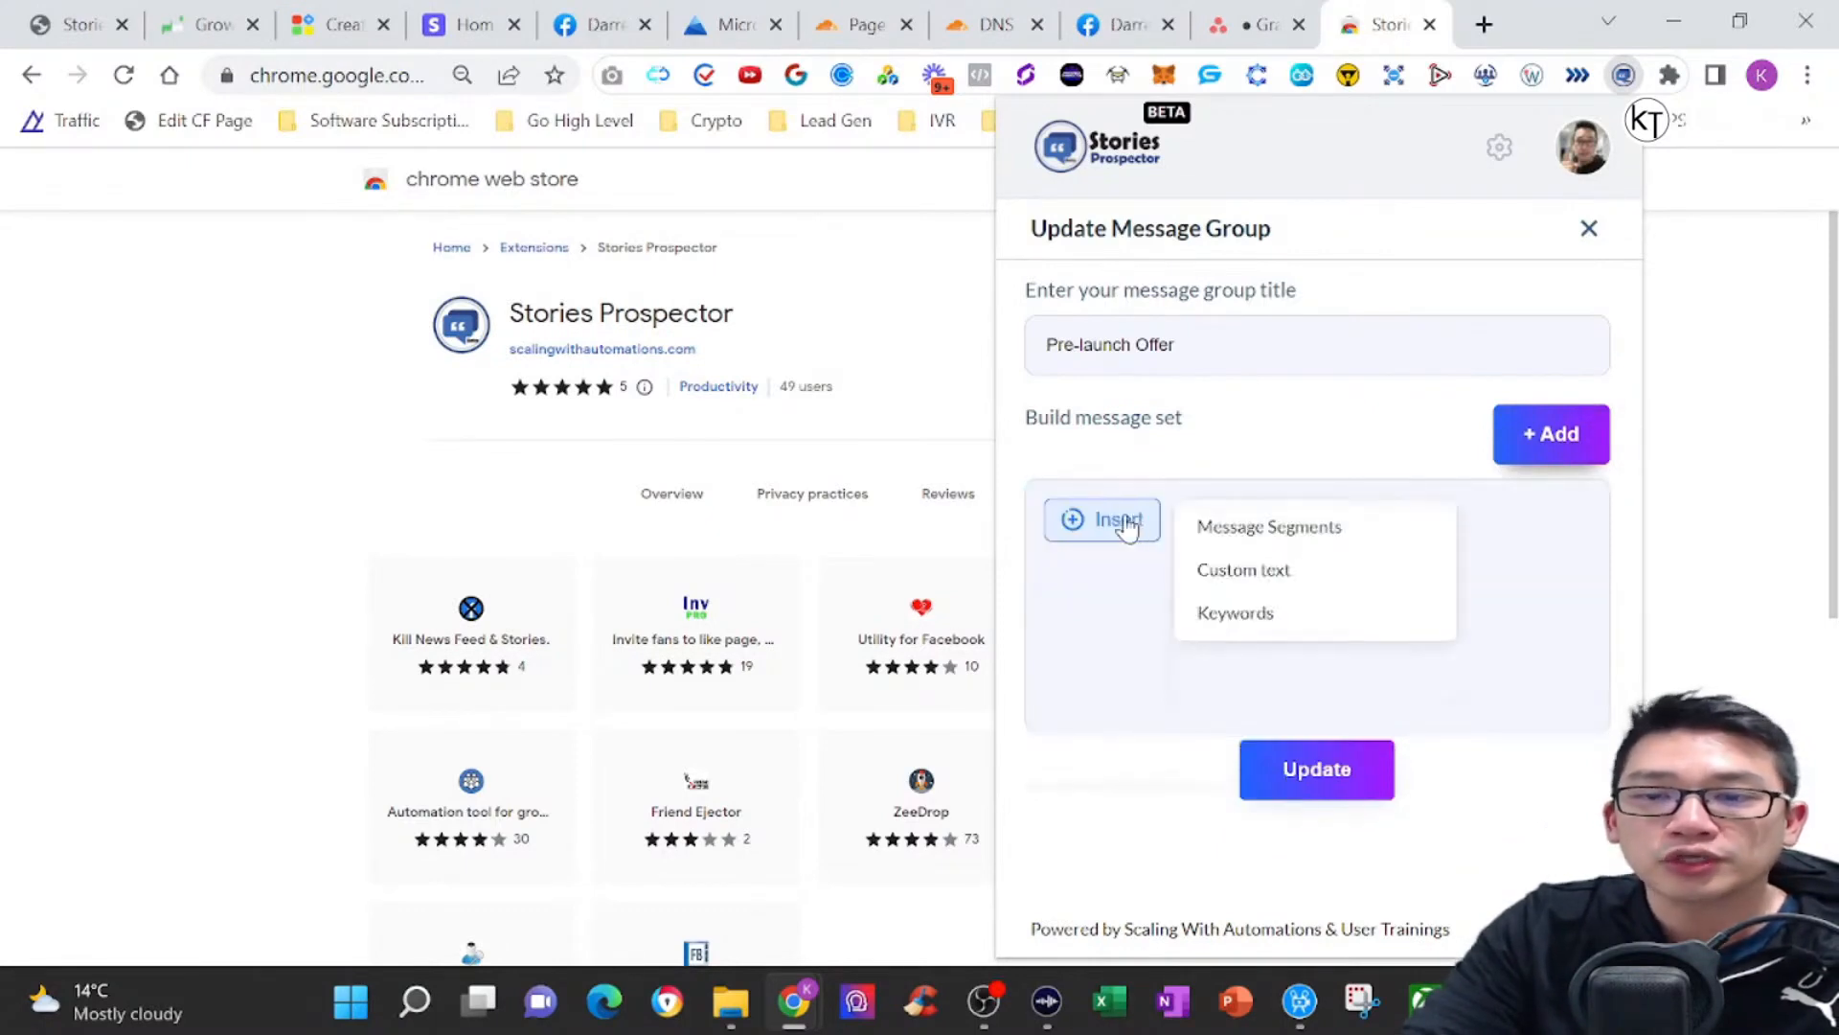
pyautogui.click(1285, 537)
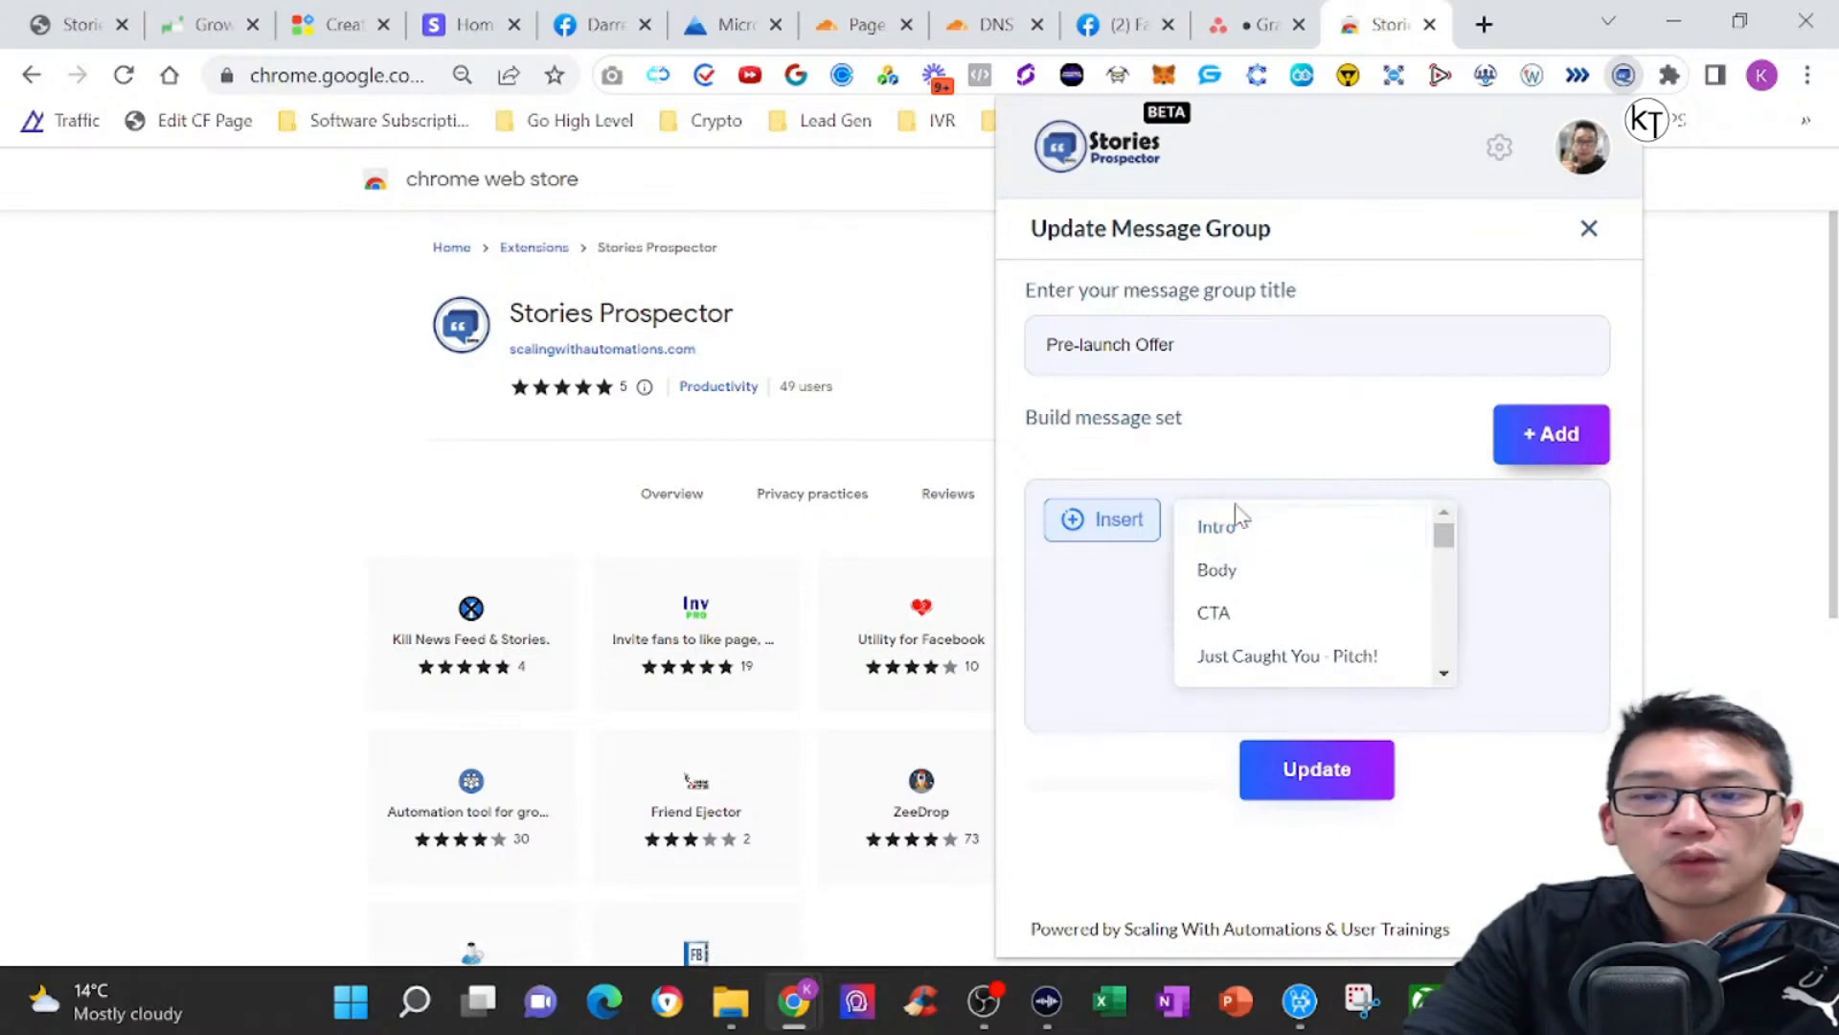
pyautogui.click(1236, 546)
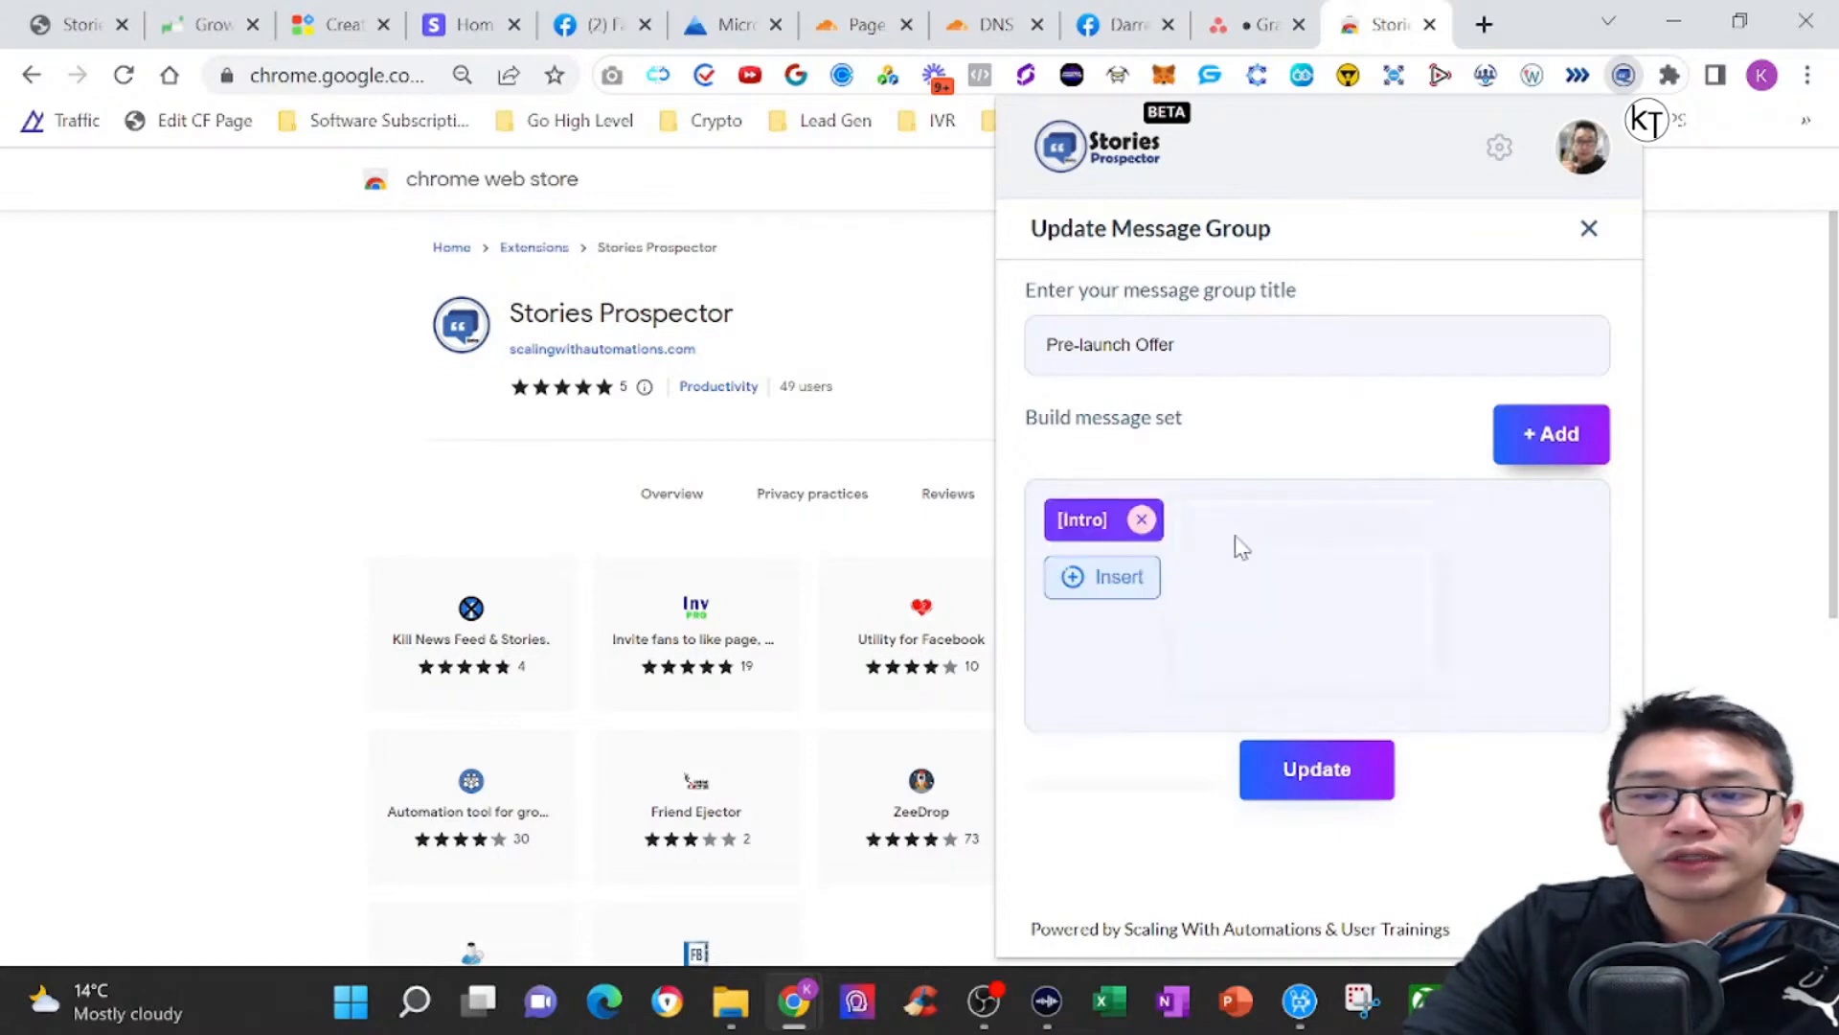
# Insert the Body and CTA segments after Intro, and save the combination as the Pre-launch Offer group's message set.
pyautogui.click(1109, 584)
pyautogui.click(1245, 587)
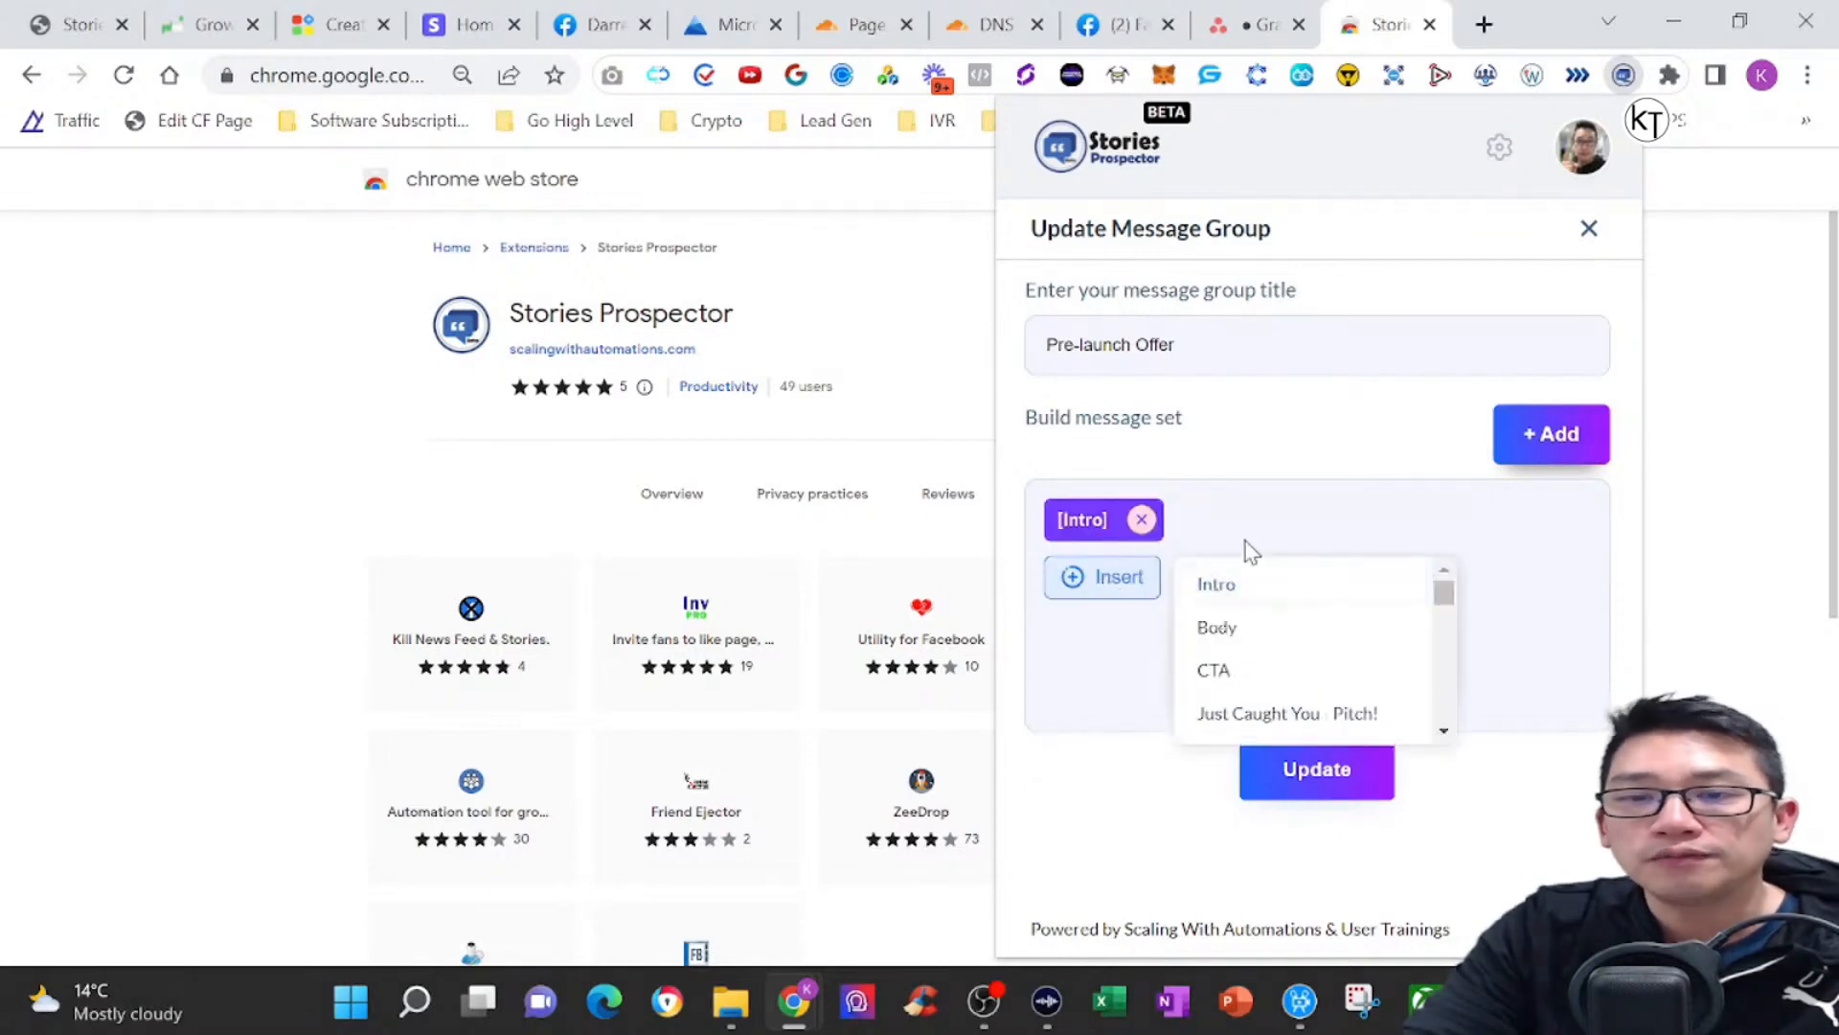
pyautogui.click(1236, 637)
pyautogui.click(1102, 576)
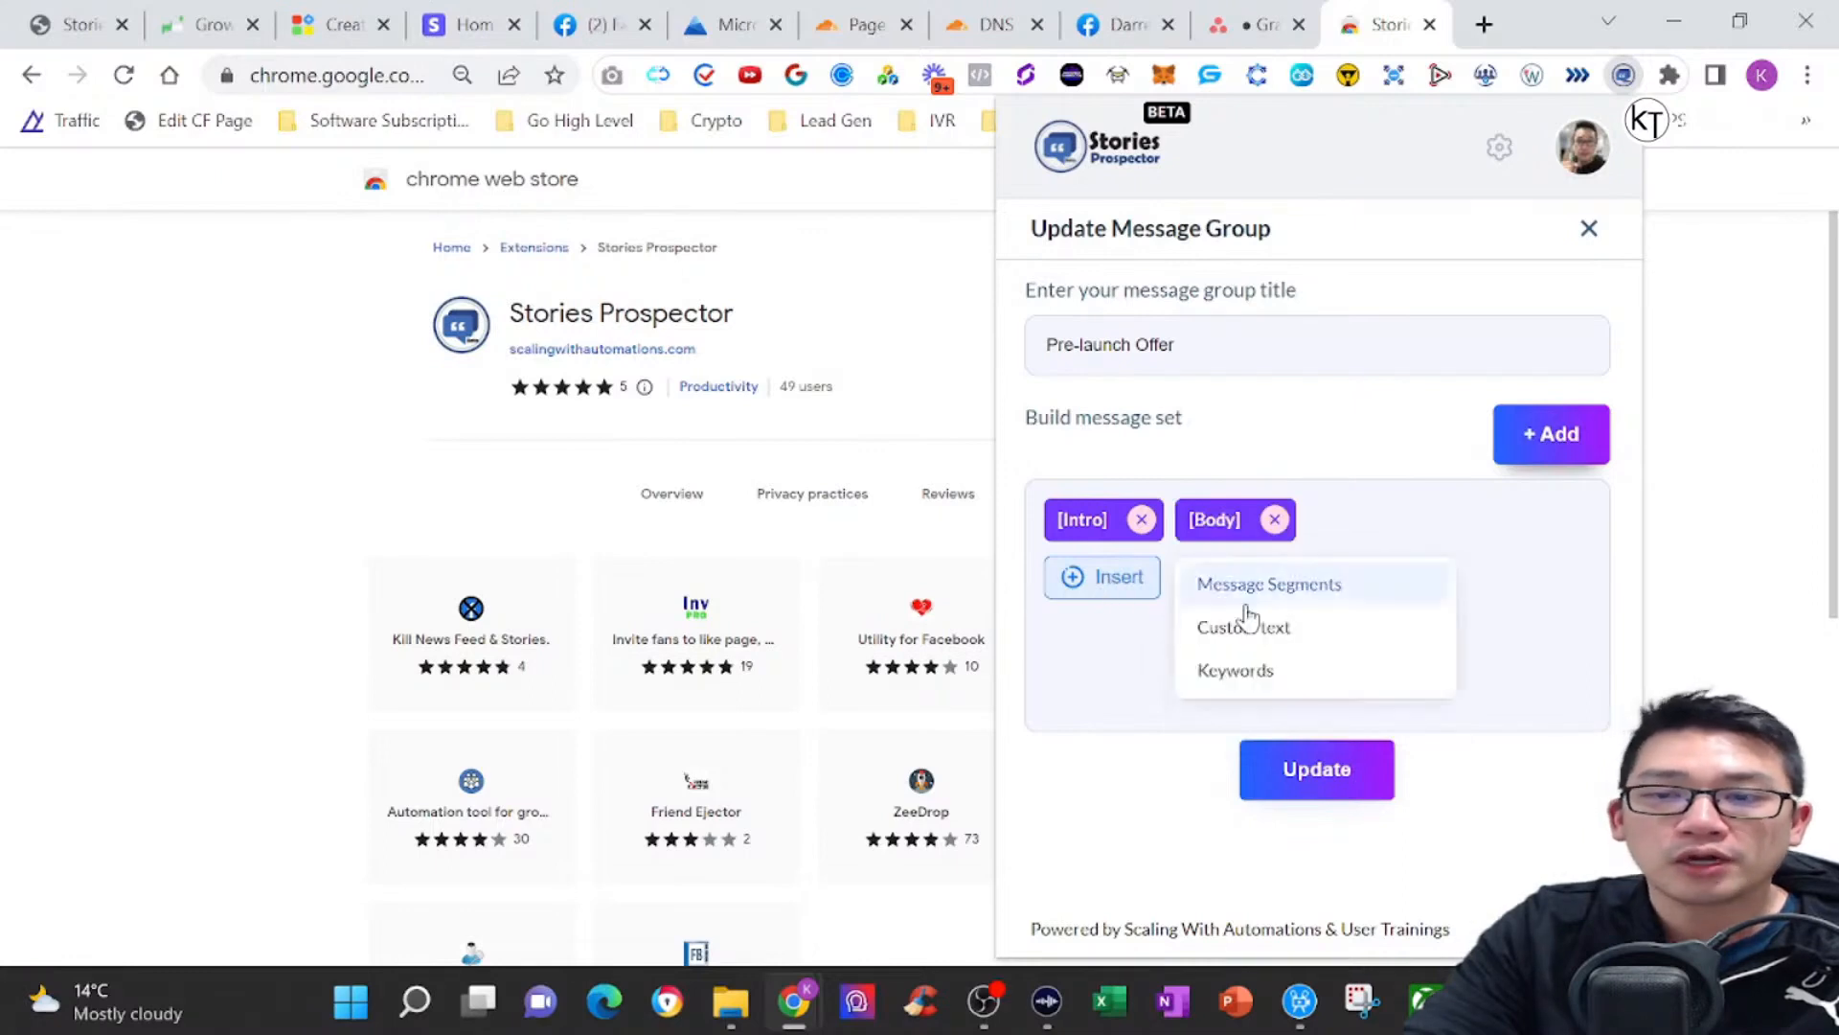
pyautogui.click(1291, 594)
pyautogui.click(1288, 669)
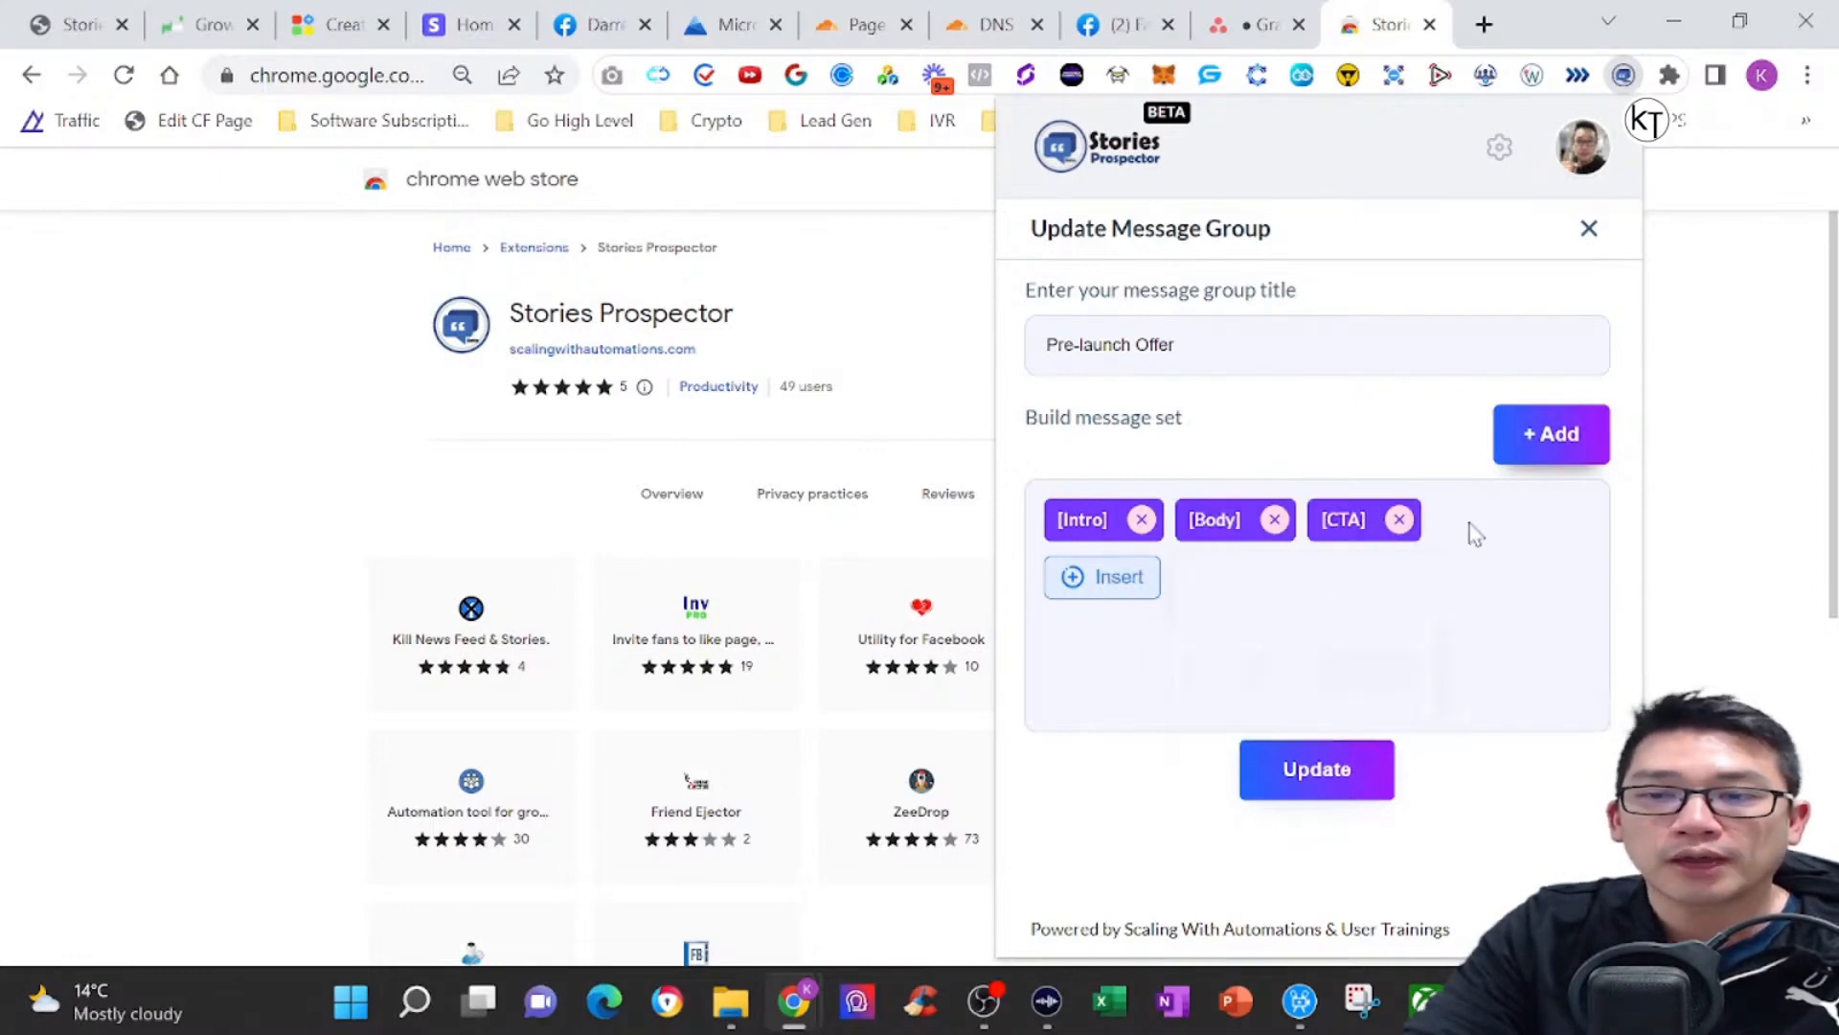
pyautogui.click(1572, 448)
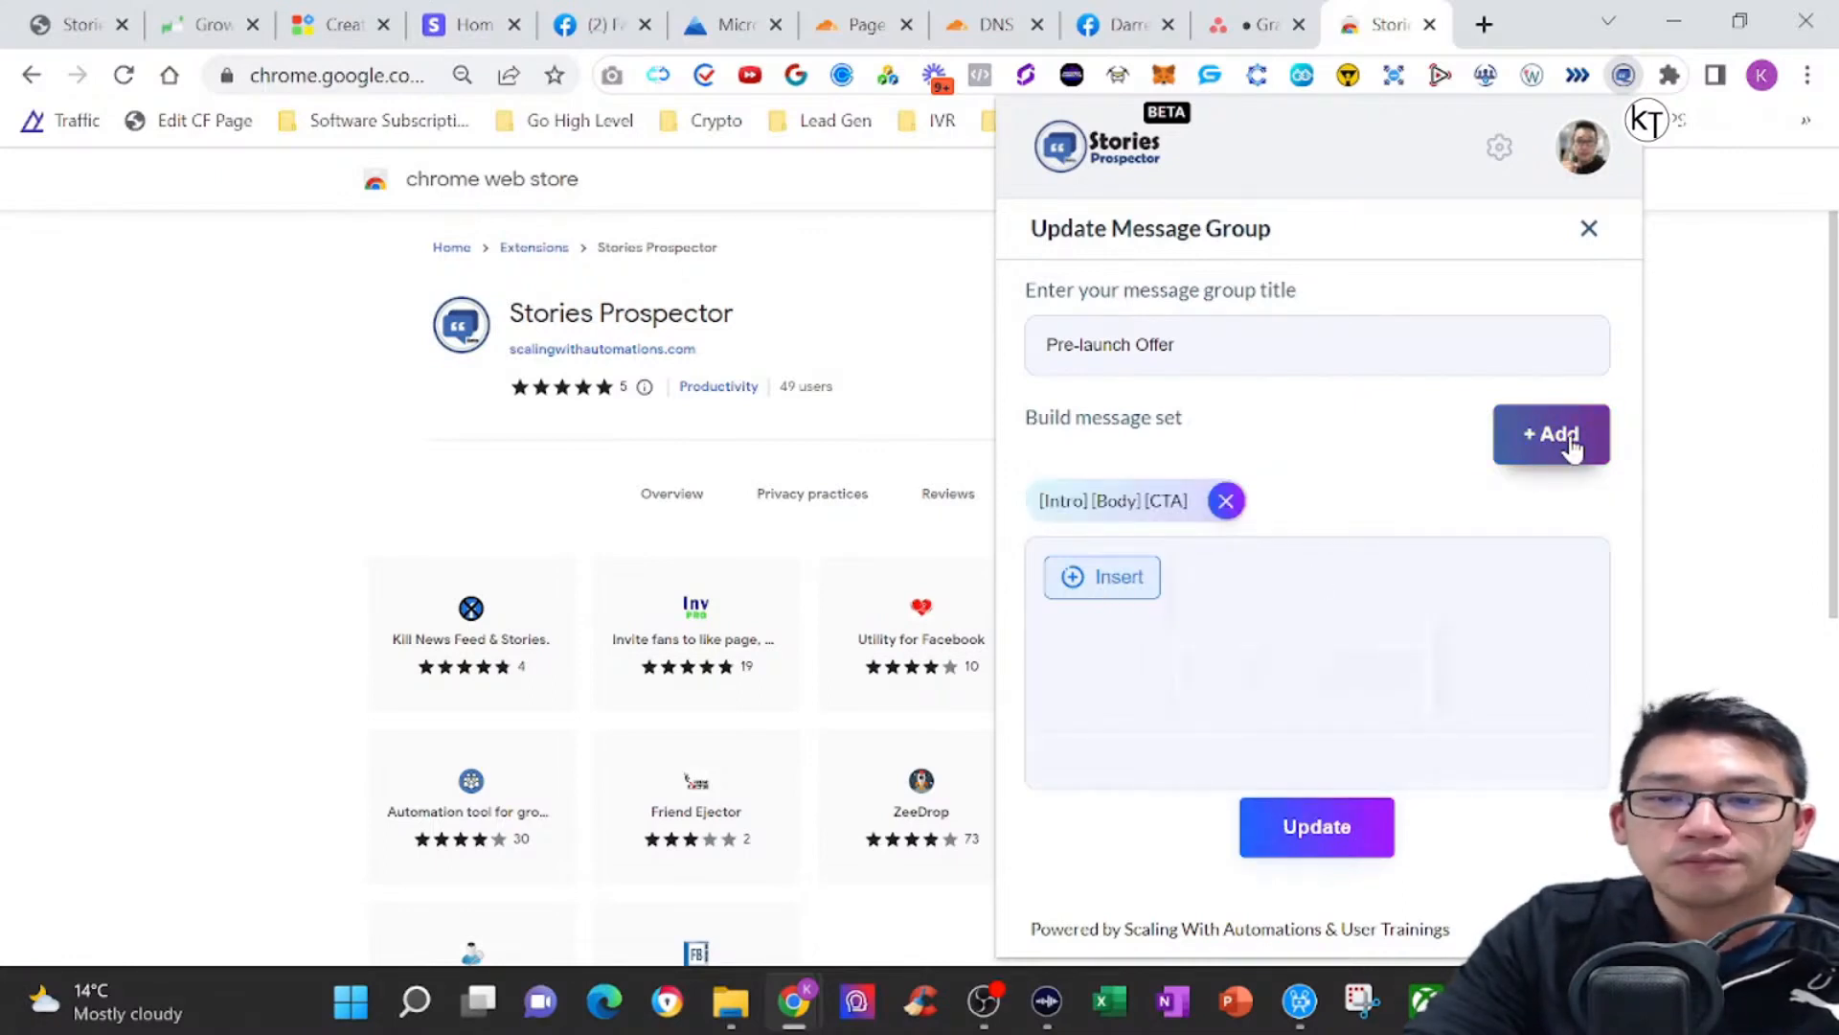
pyautogui.click(1329, 824)
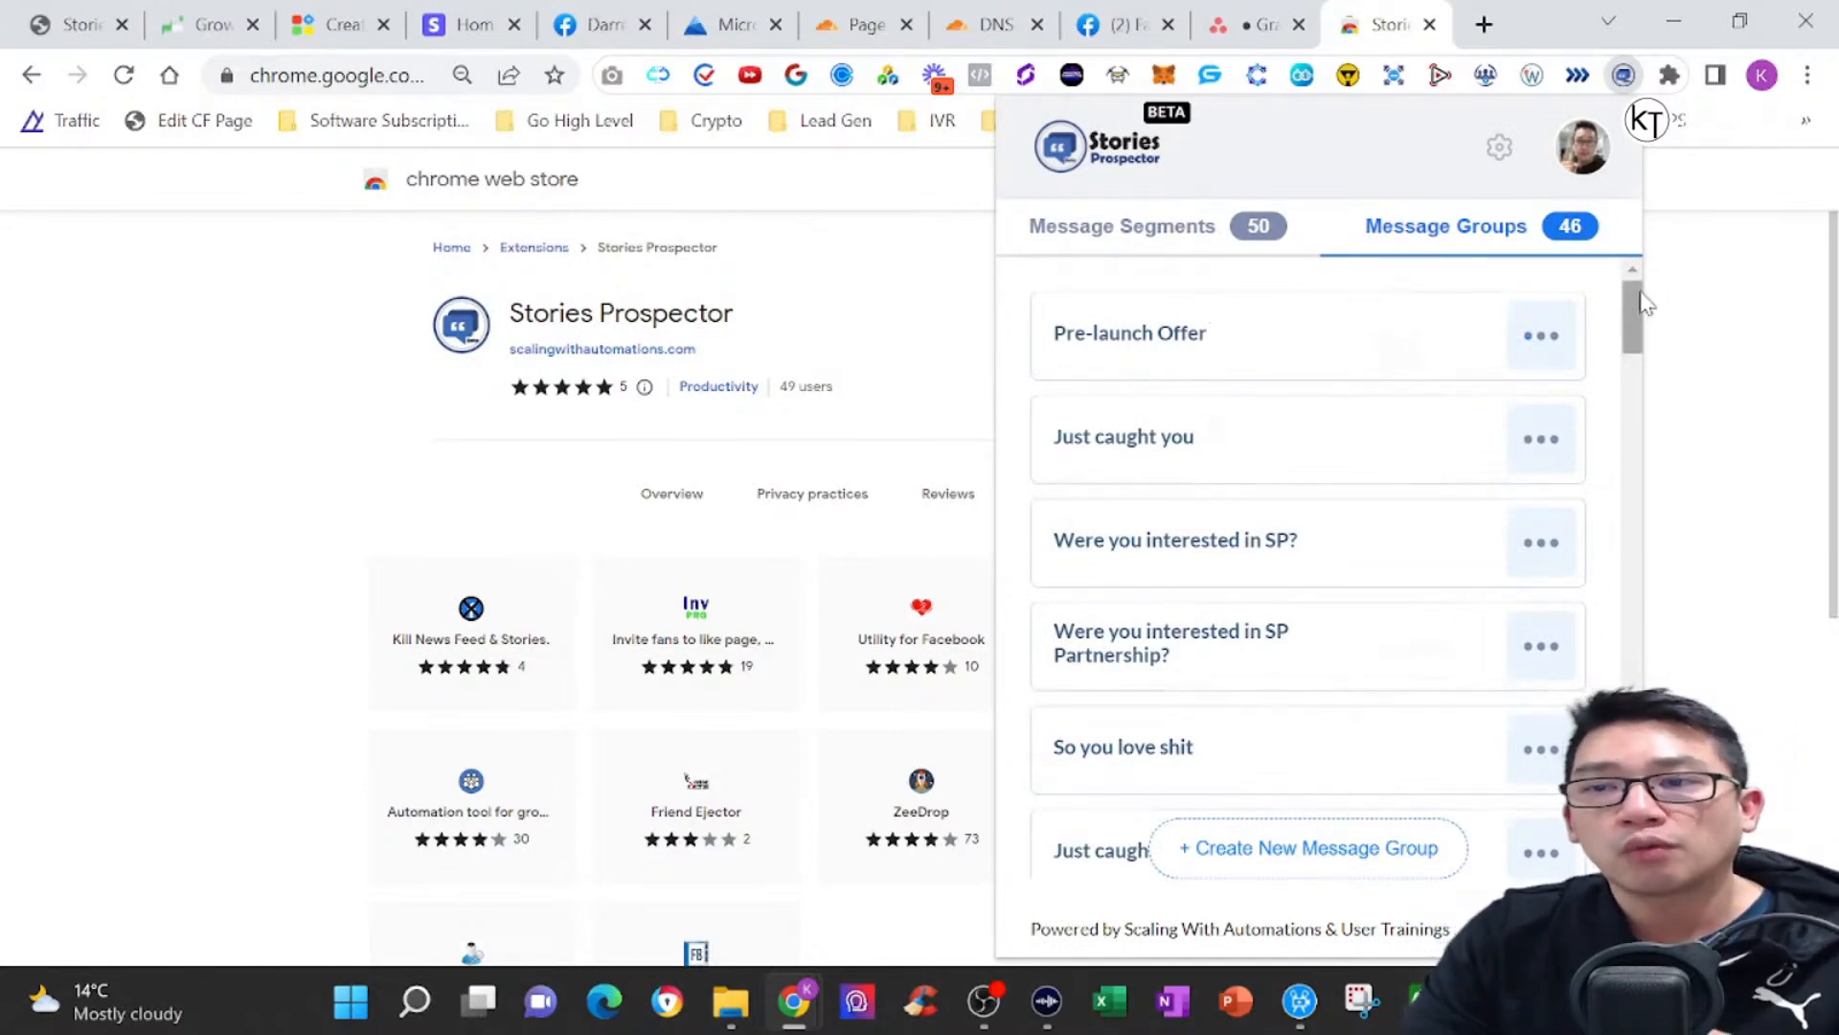
# Open the "So you love shit" and "16 Secs" message groups one after the other to view their message sets, closing each.
pyautogui.moveTo(1640, 310); pyautogui.dragTo(1639, 360)
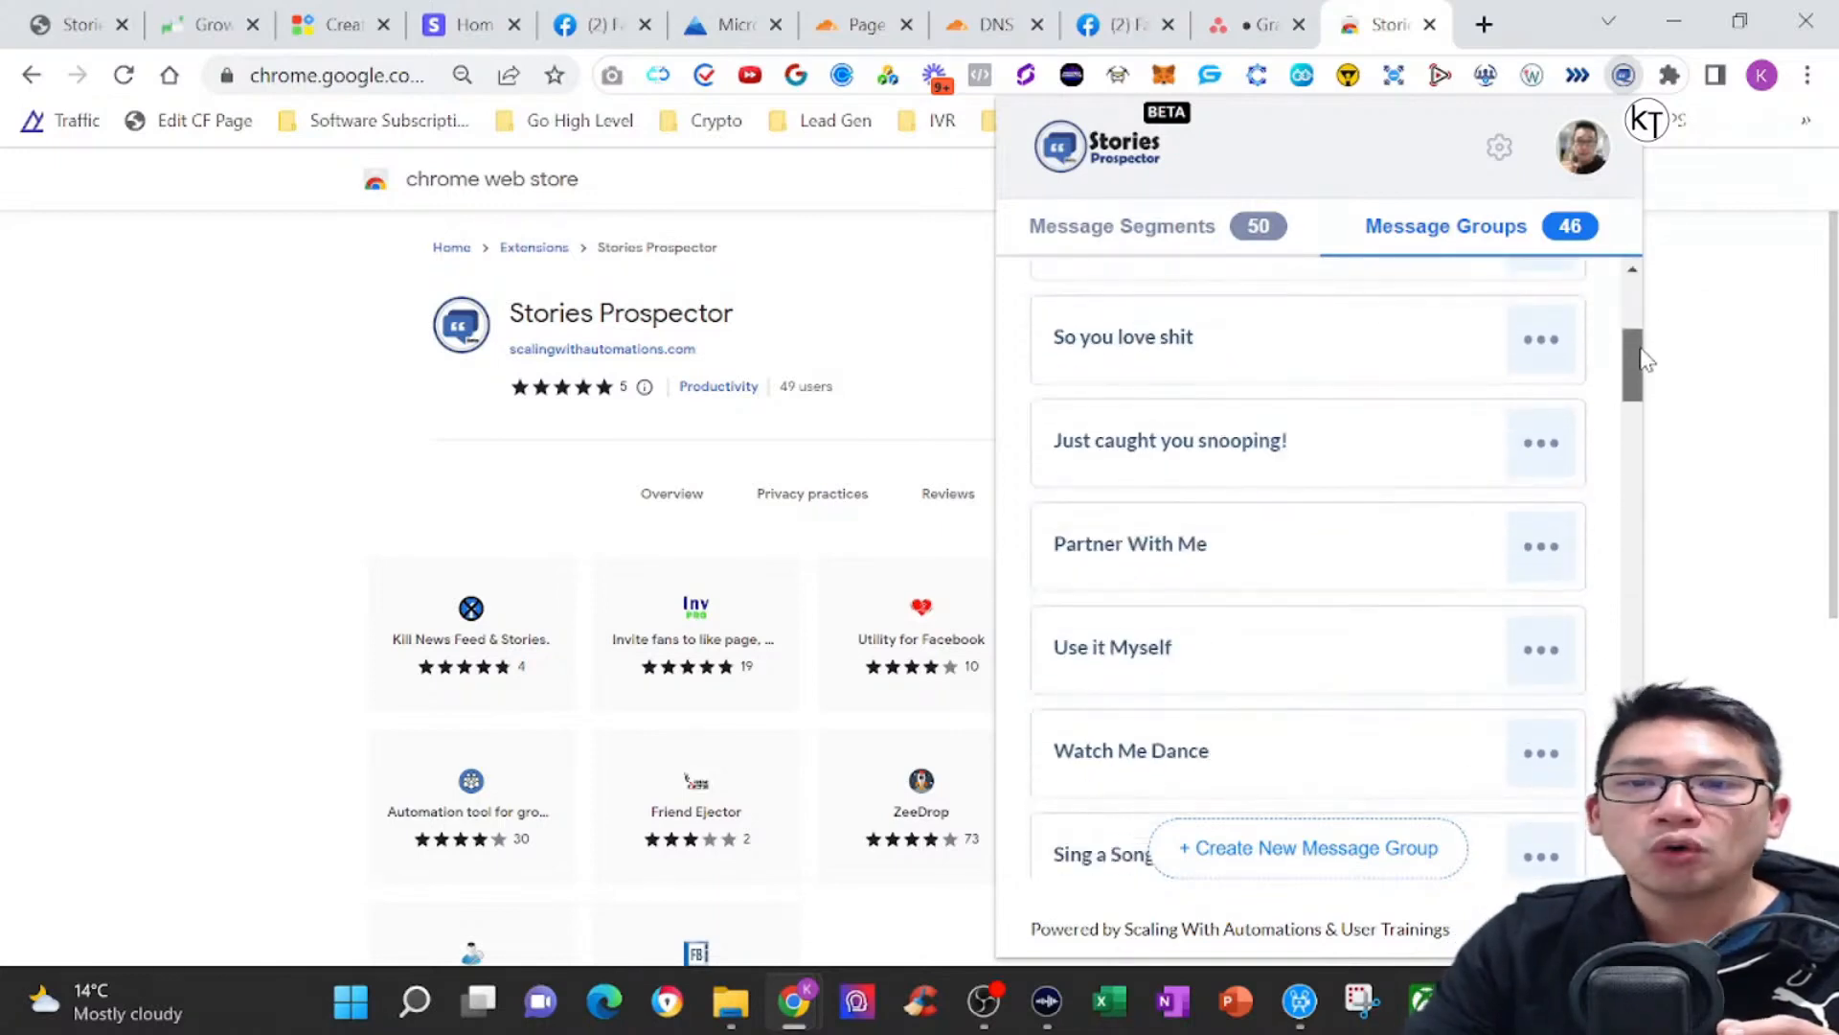
pyautogui.click(1557, 357)
pyautogui.click(1467, 341)
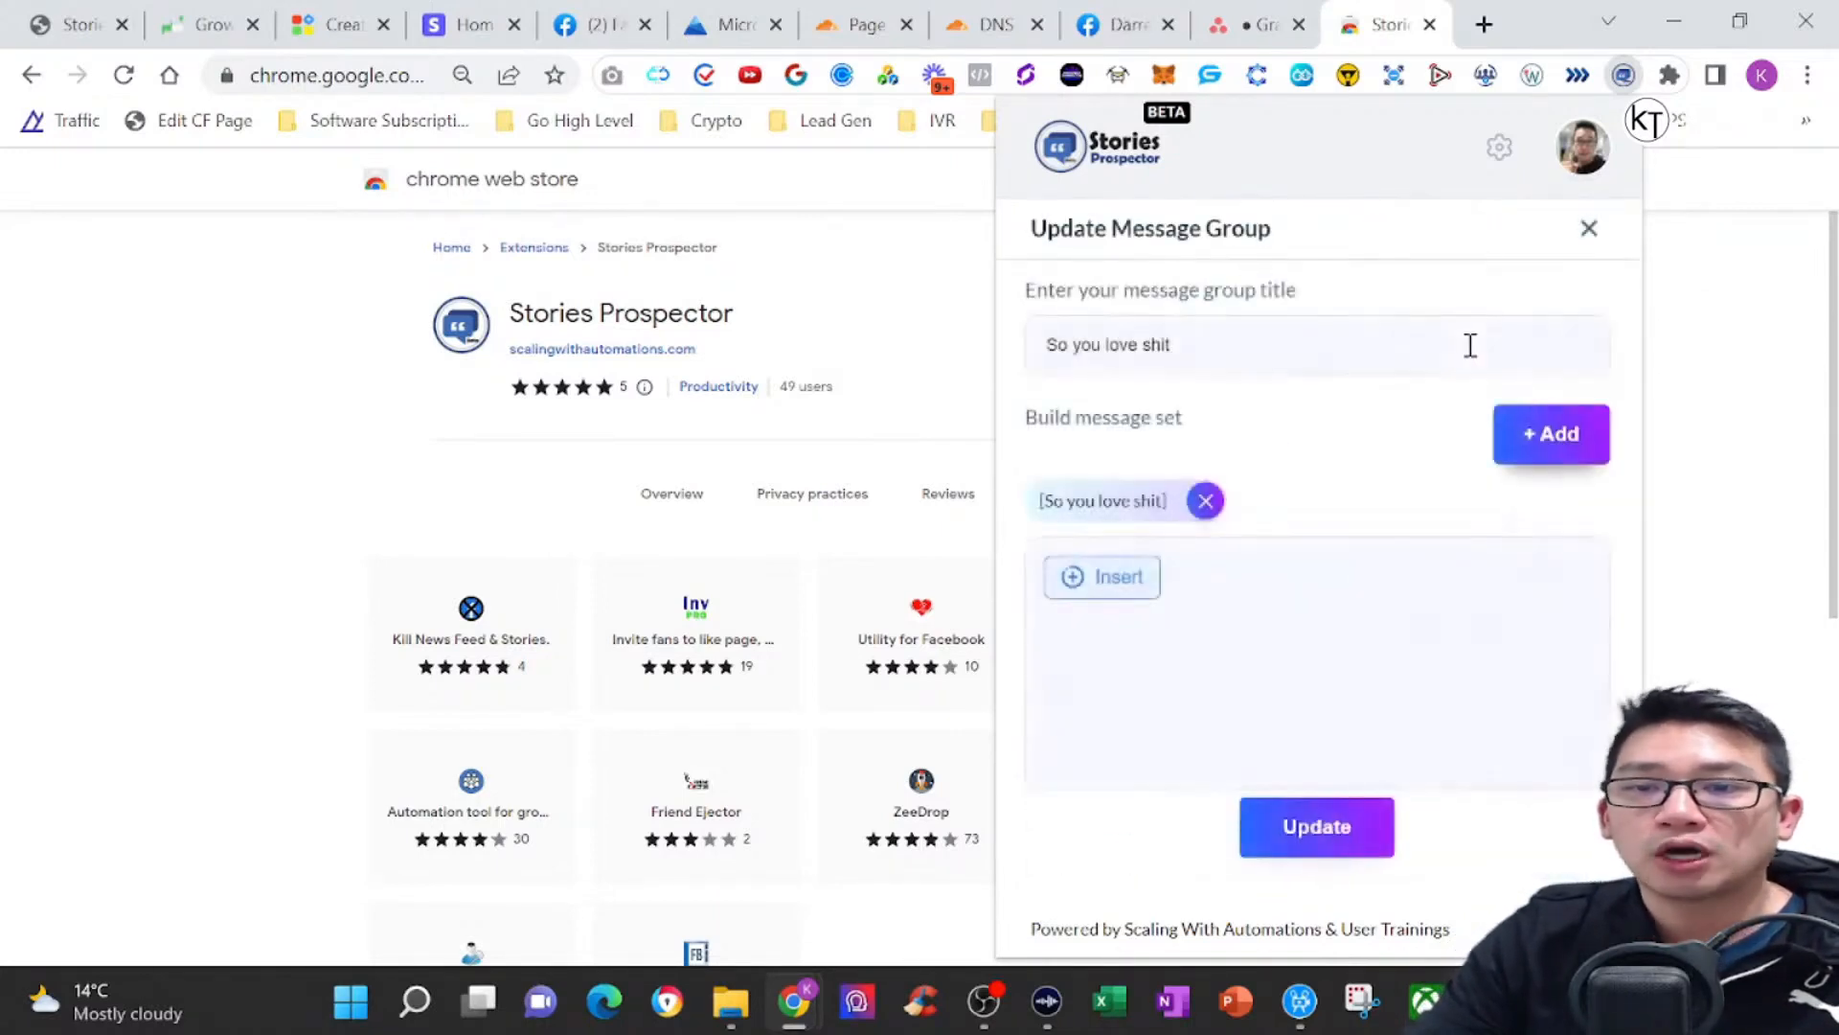
pyautogui.click(1589, 228)
pyautogui.scroll(-15, 1494, 525)
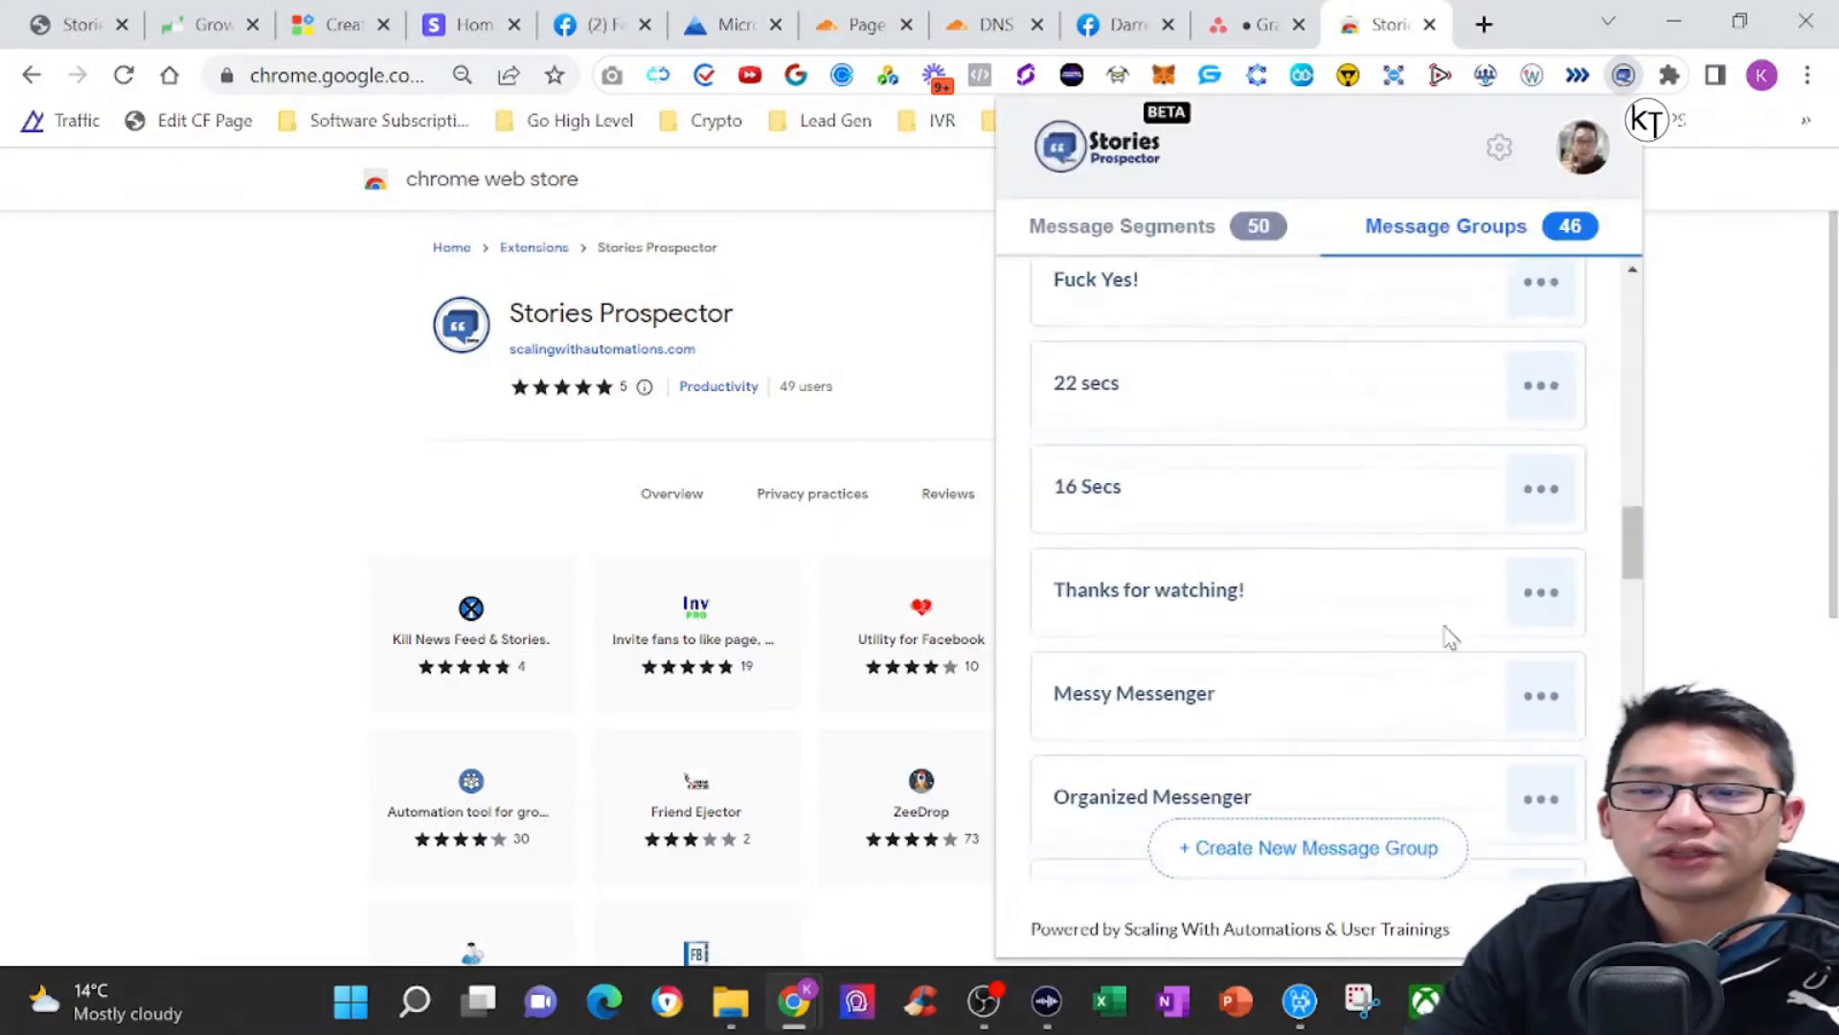
pyautogui.click(1541, 490)
pyautogui.click(1468, 504)
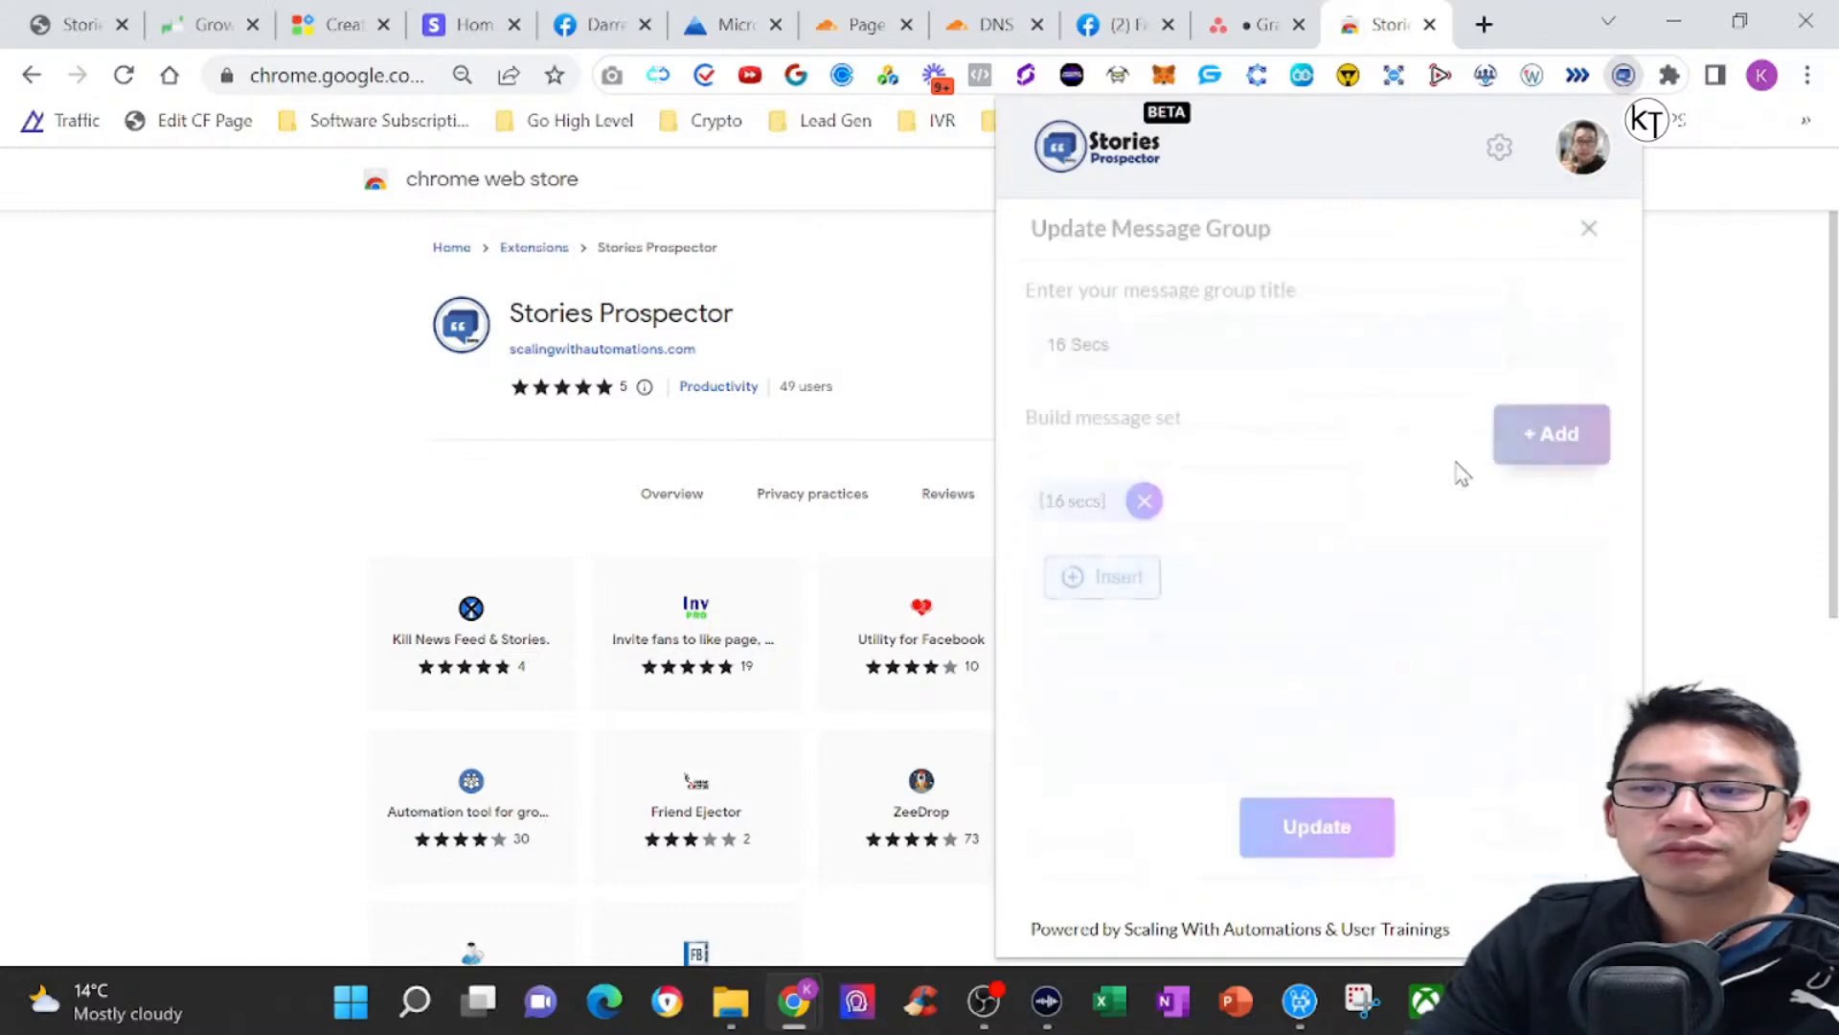
pyautogui.click(1590, 228)
# Open the "BOOM" and "Stories Prospector - Deal" message groups in turn to inspect their message sets, closing each without changes.
pyautogui.scroll(-15, 1336, 661)
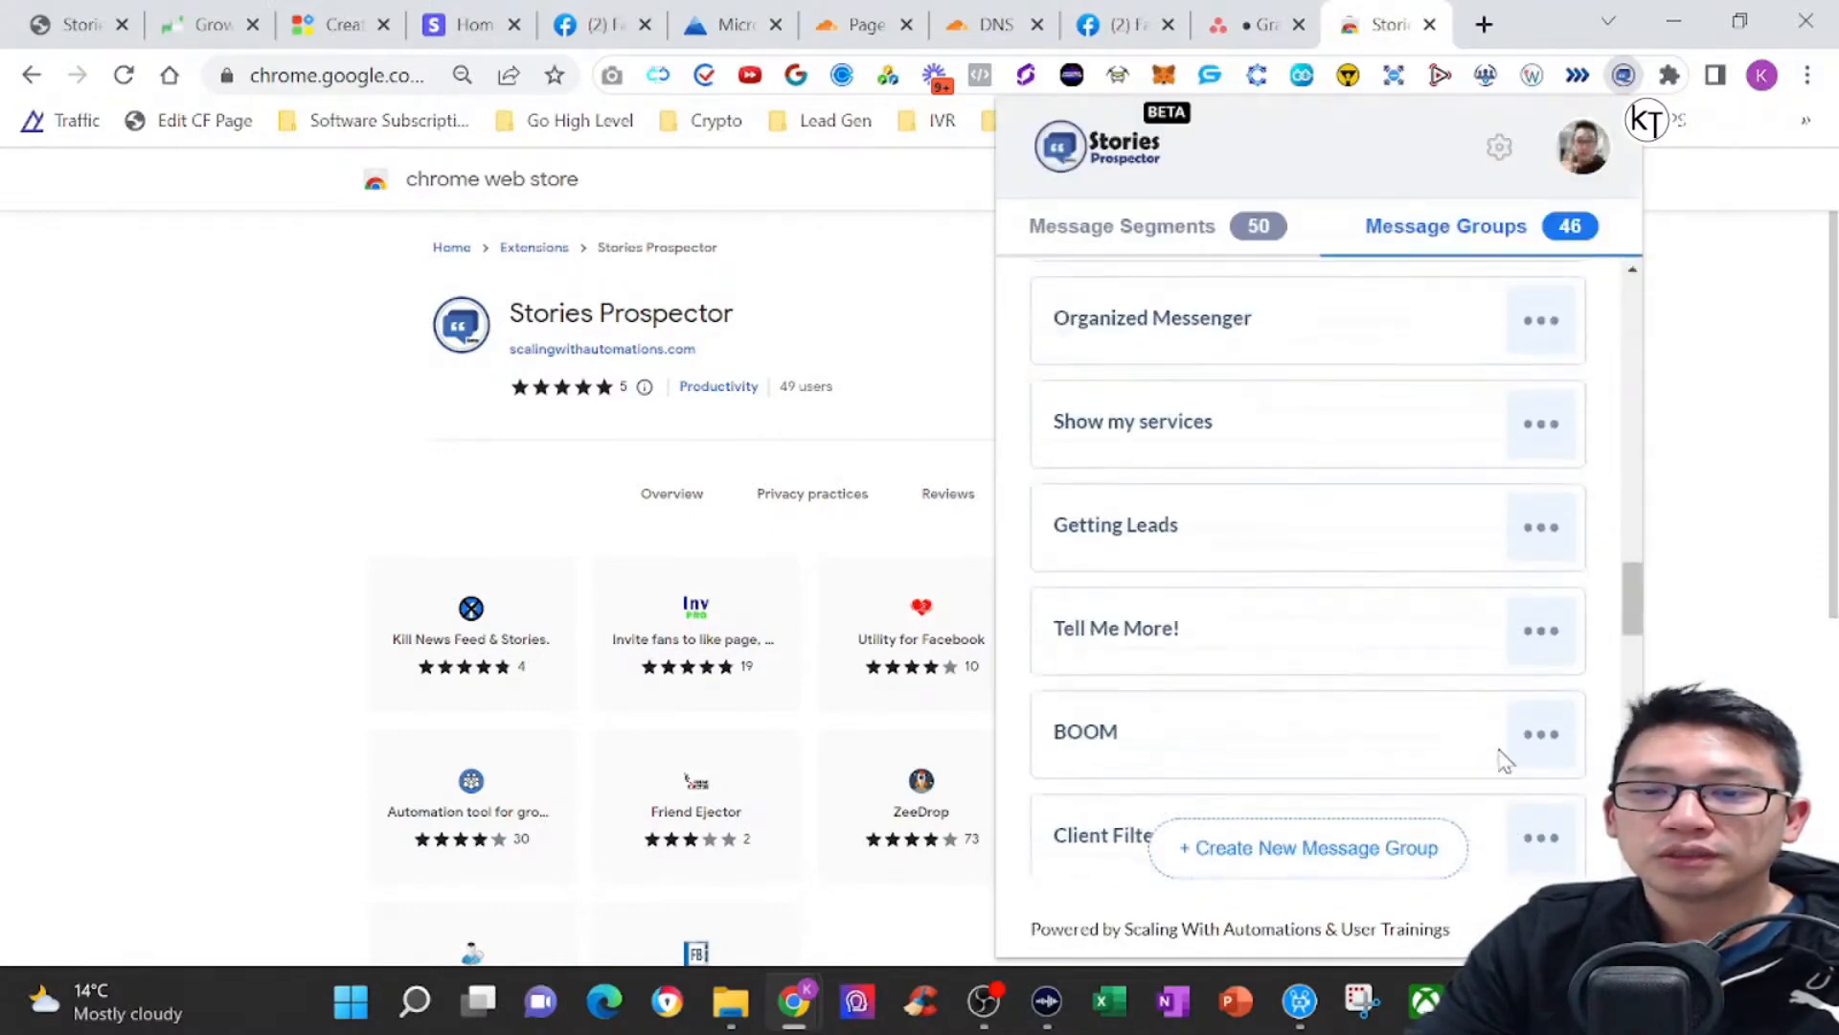
pyautogui.click(1542, 733)
pyautogui.click(1467, 739)
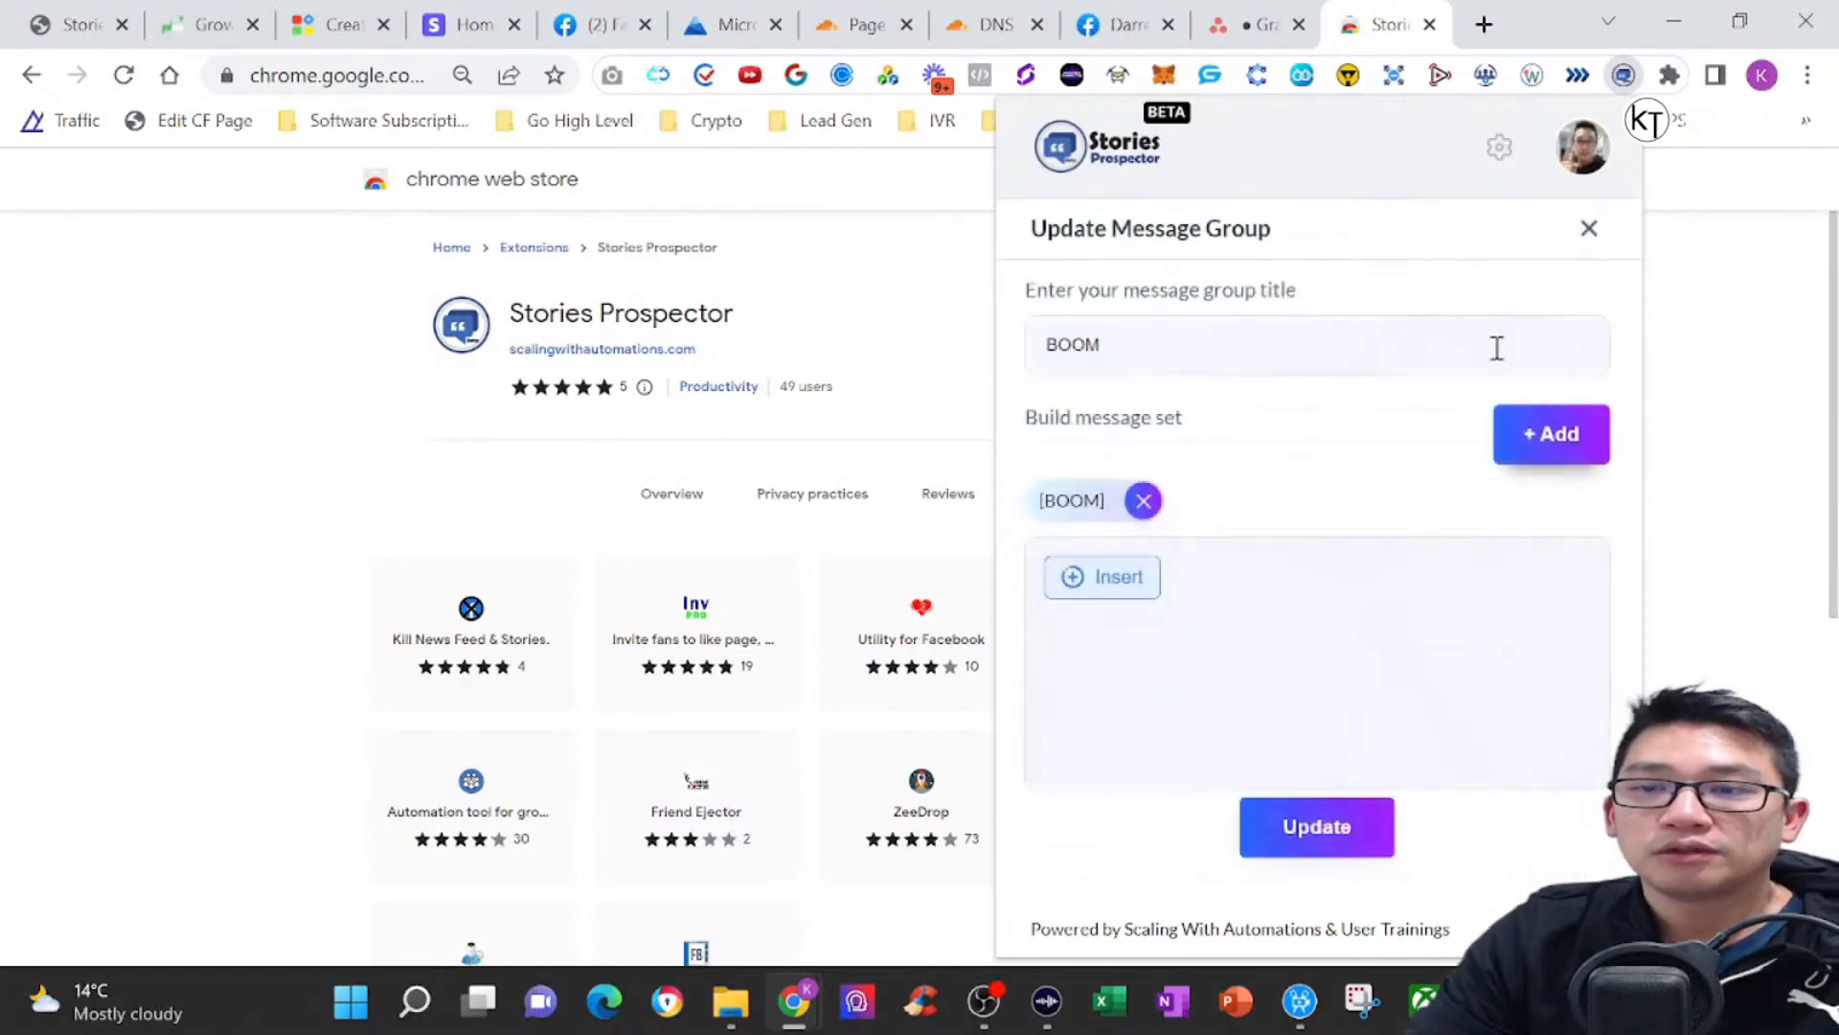
pyautogui.click(1589, 228)
pyautogui.scroll(-10, 1453, 488)
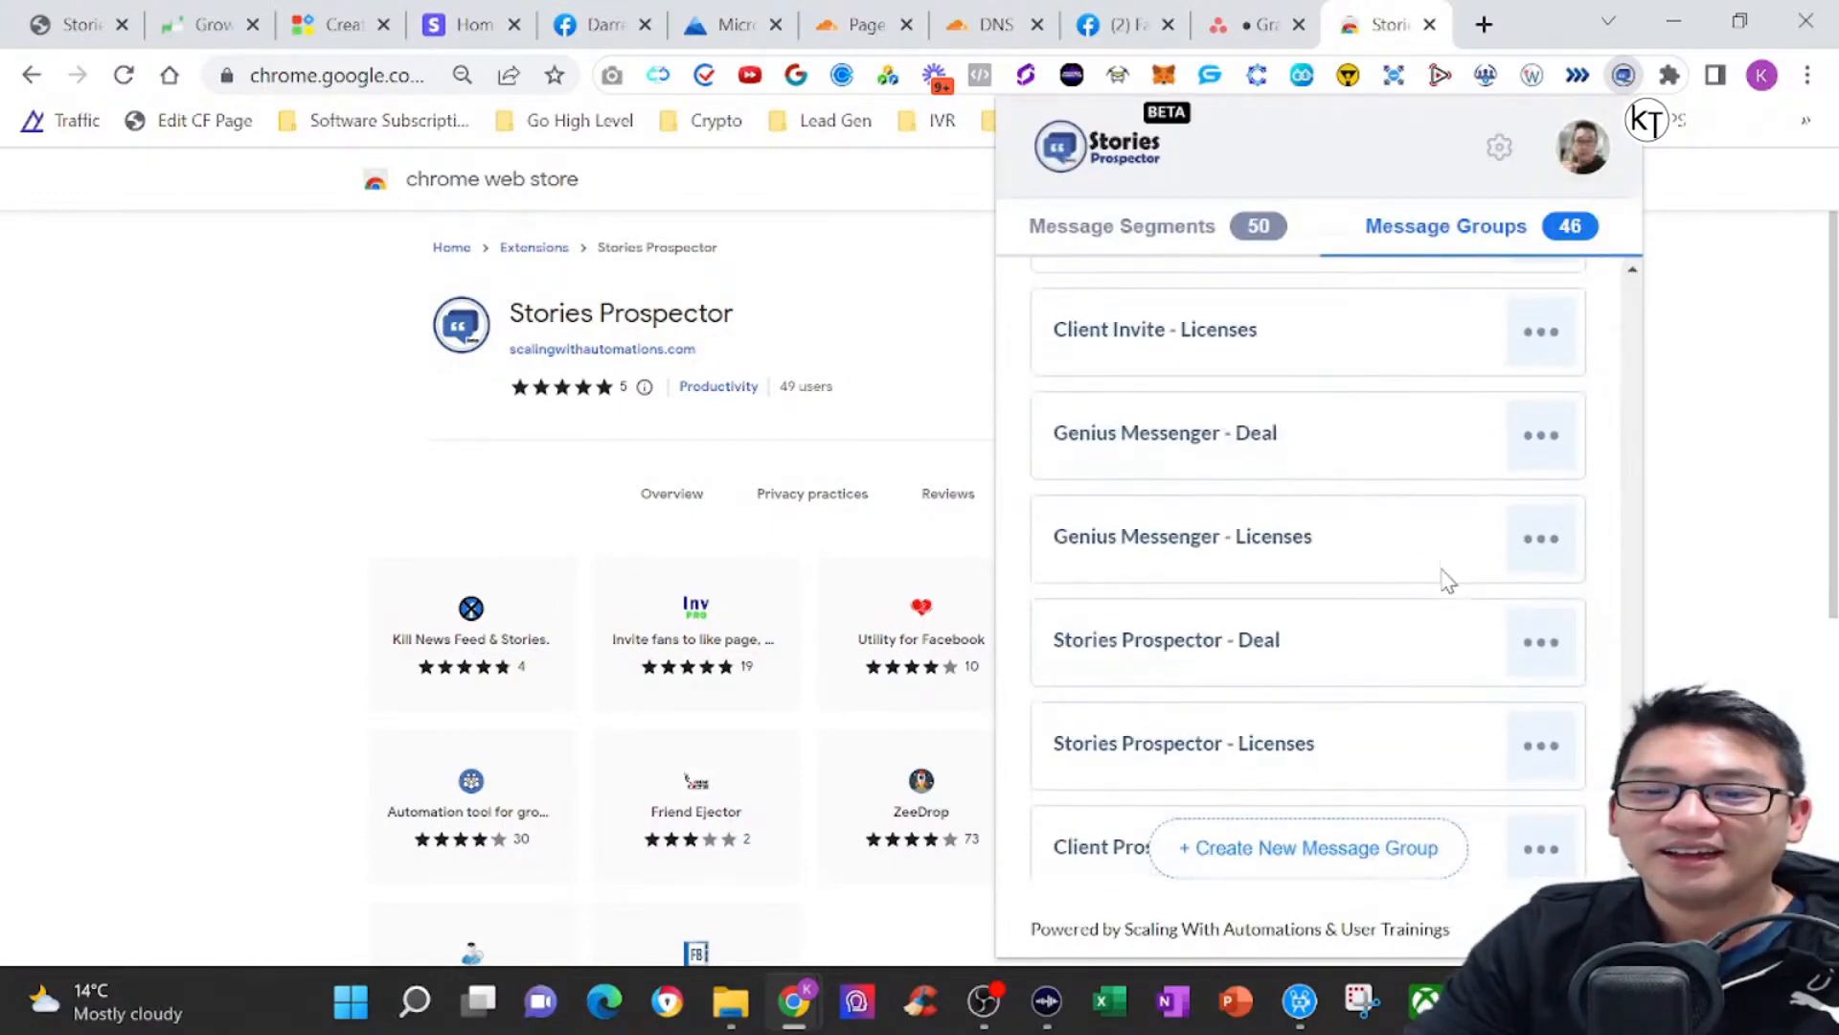
pyautogui.click(1541, 642)
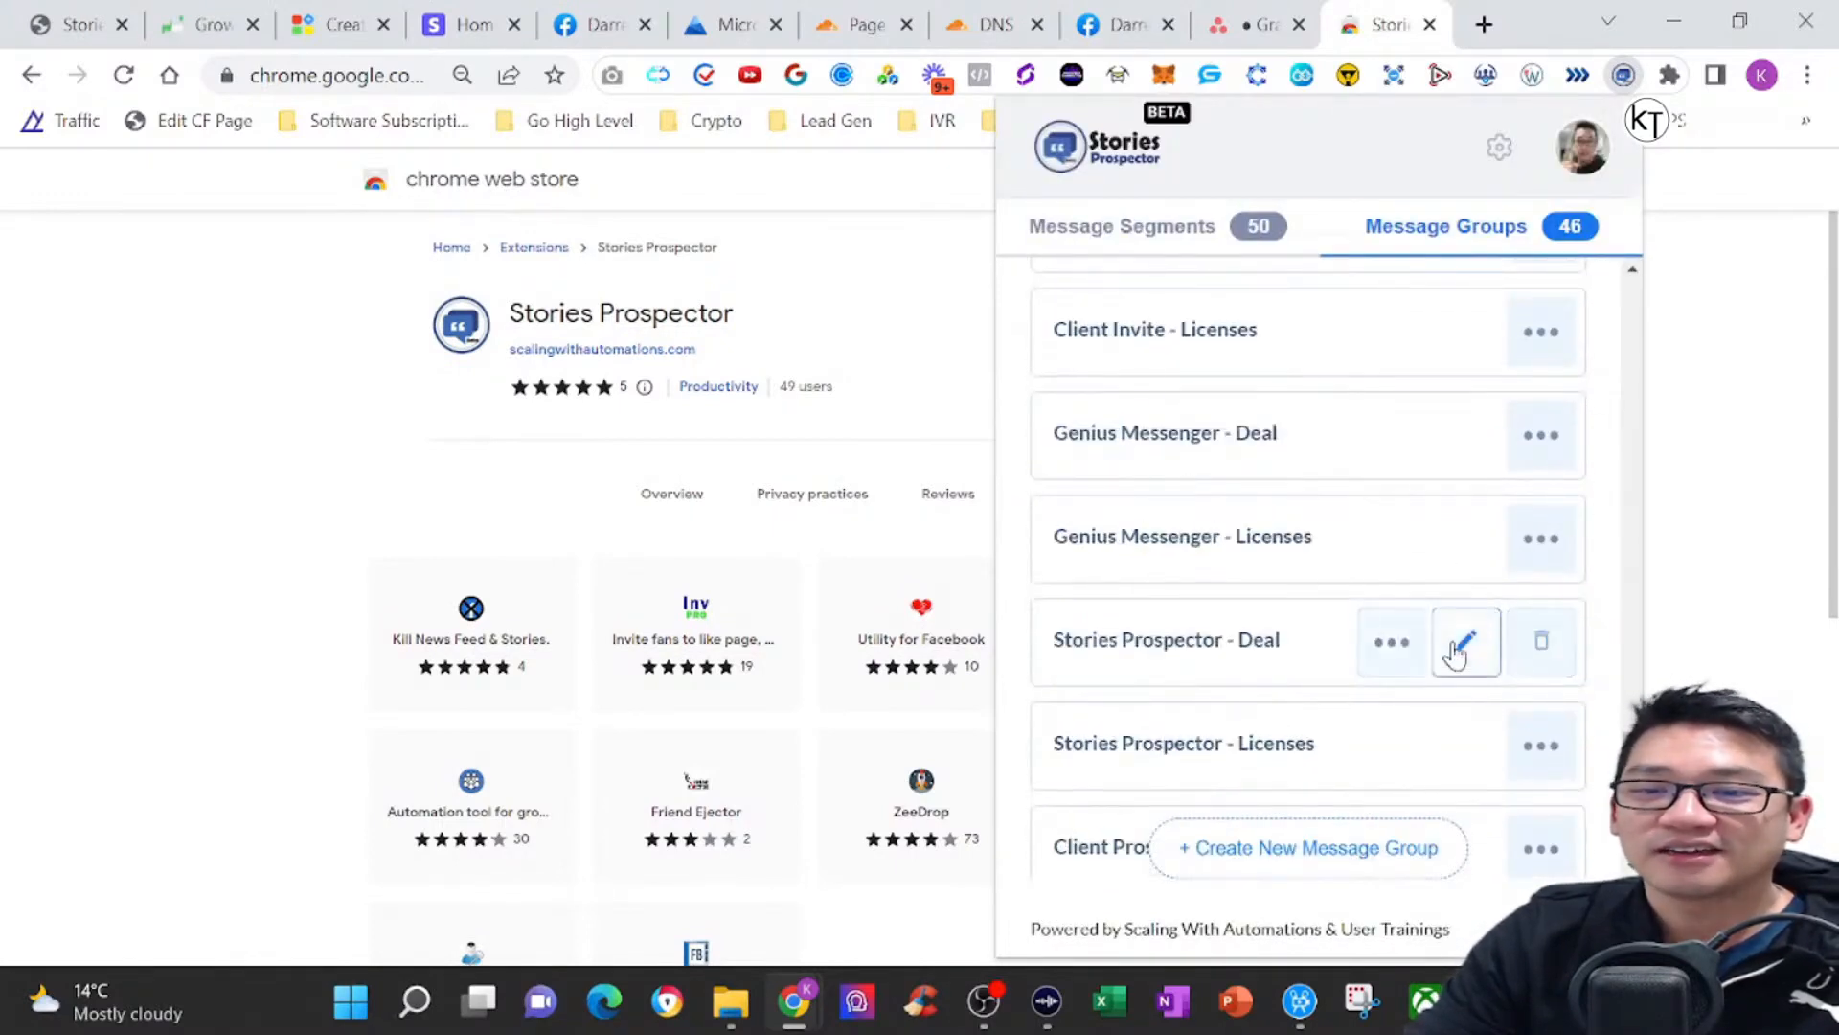
pyautogui.click(1463, 646)
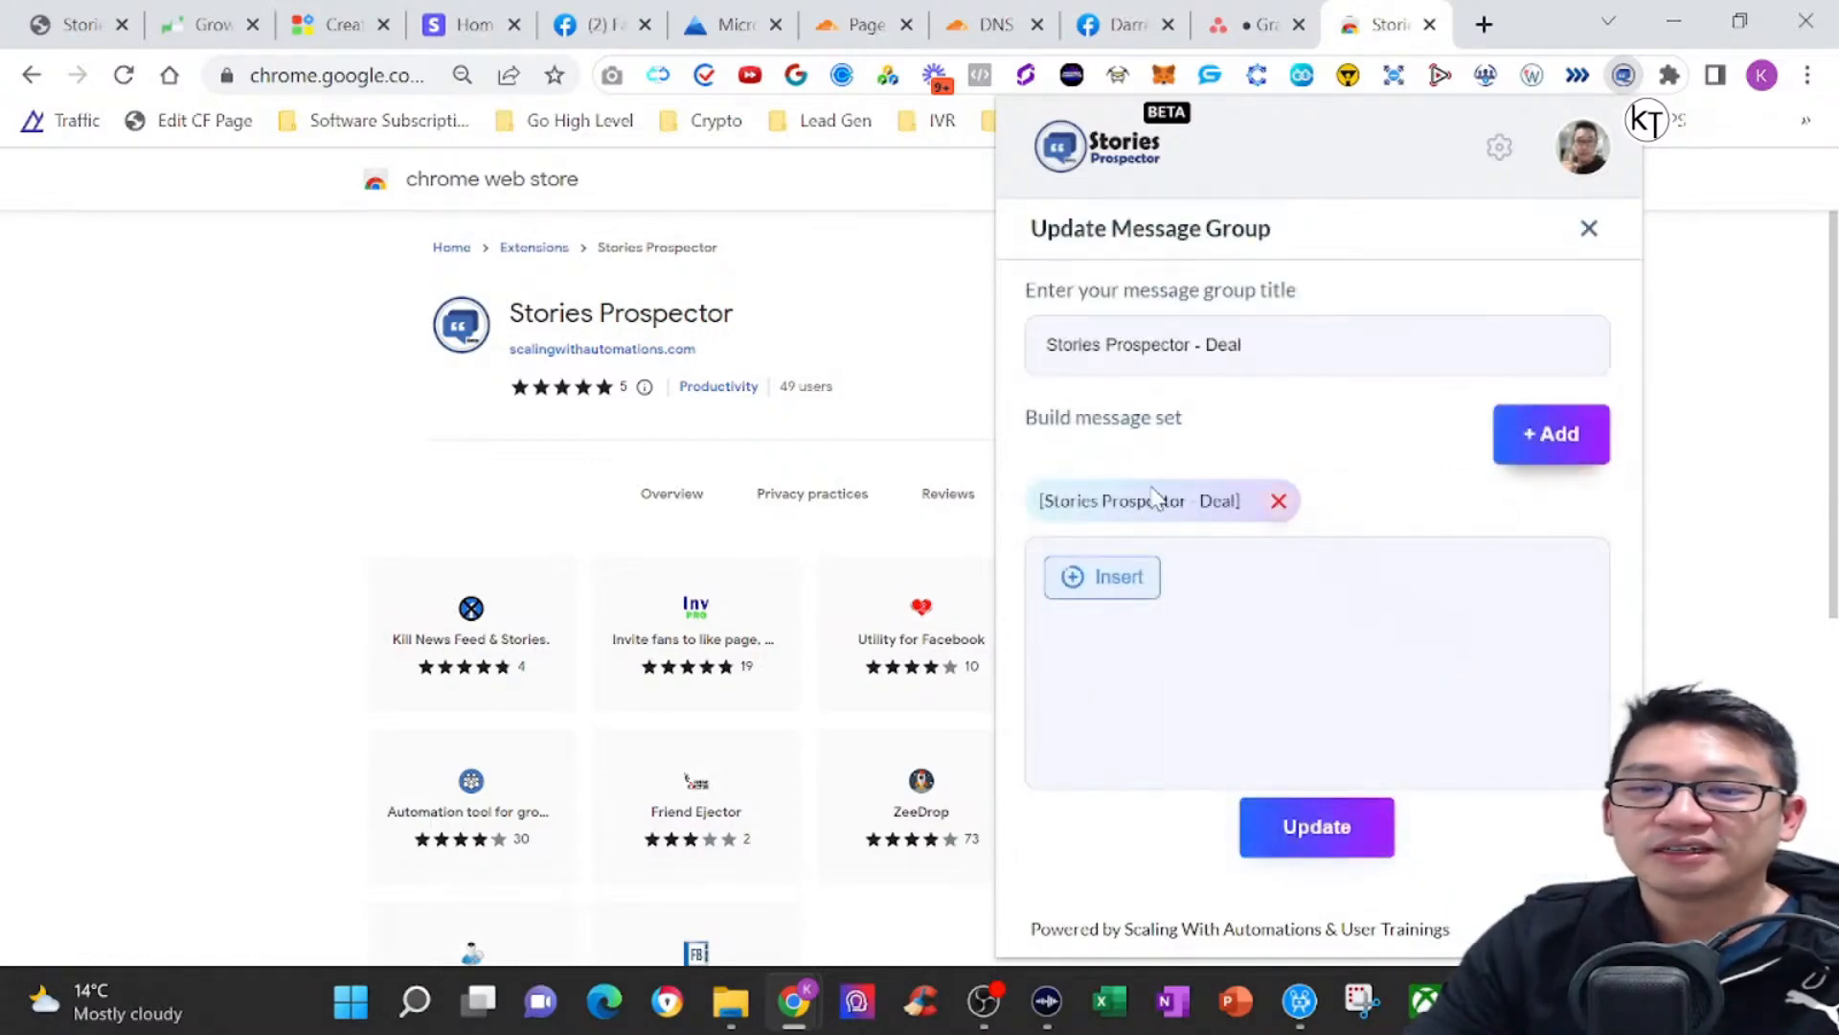
pyautogui.click(1589, 230)
# Go to the message segments and open "Just caught you snooping!" to view its message blocks and available keywords.
pyautogui.click(1140, 235)
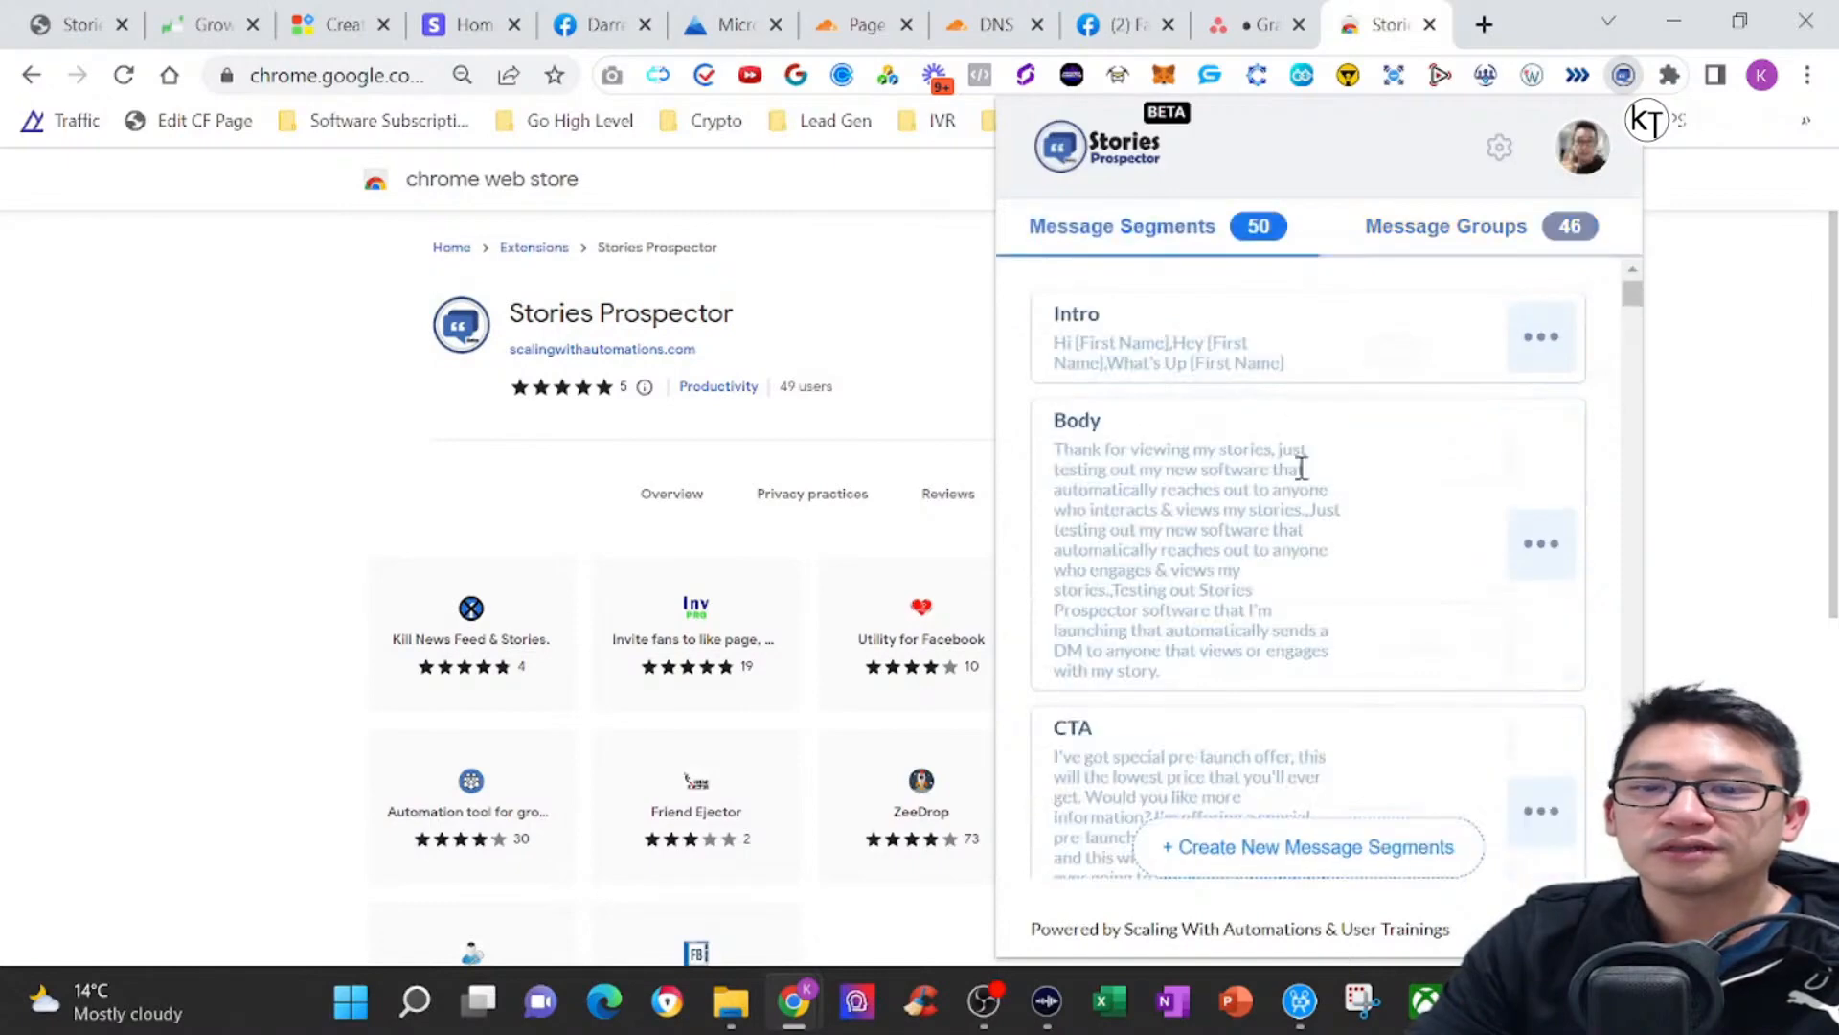
pyautogui.scroll(-5, 1322, 488)
pyautogui.click(1552, 649)
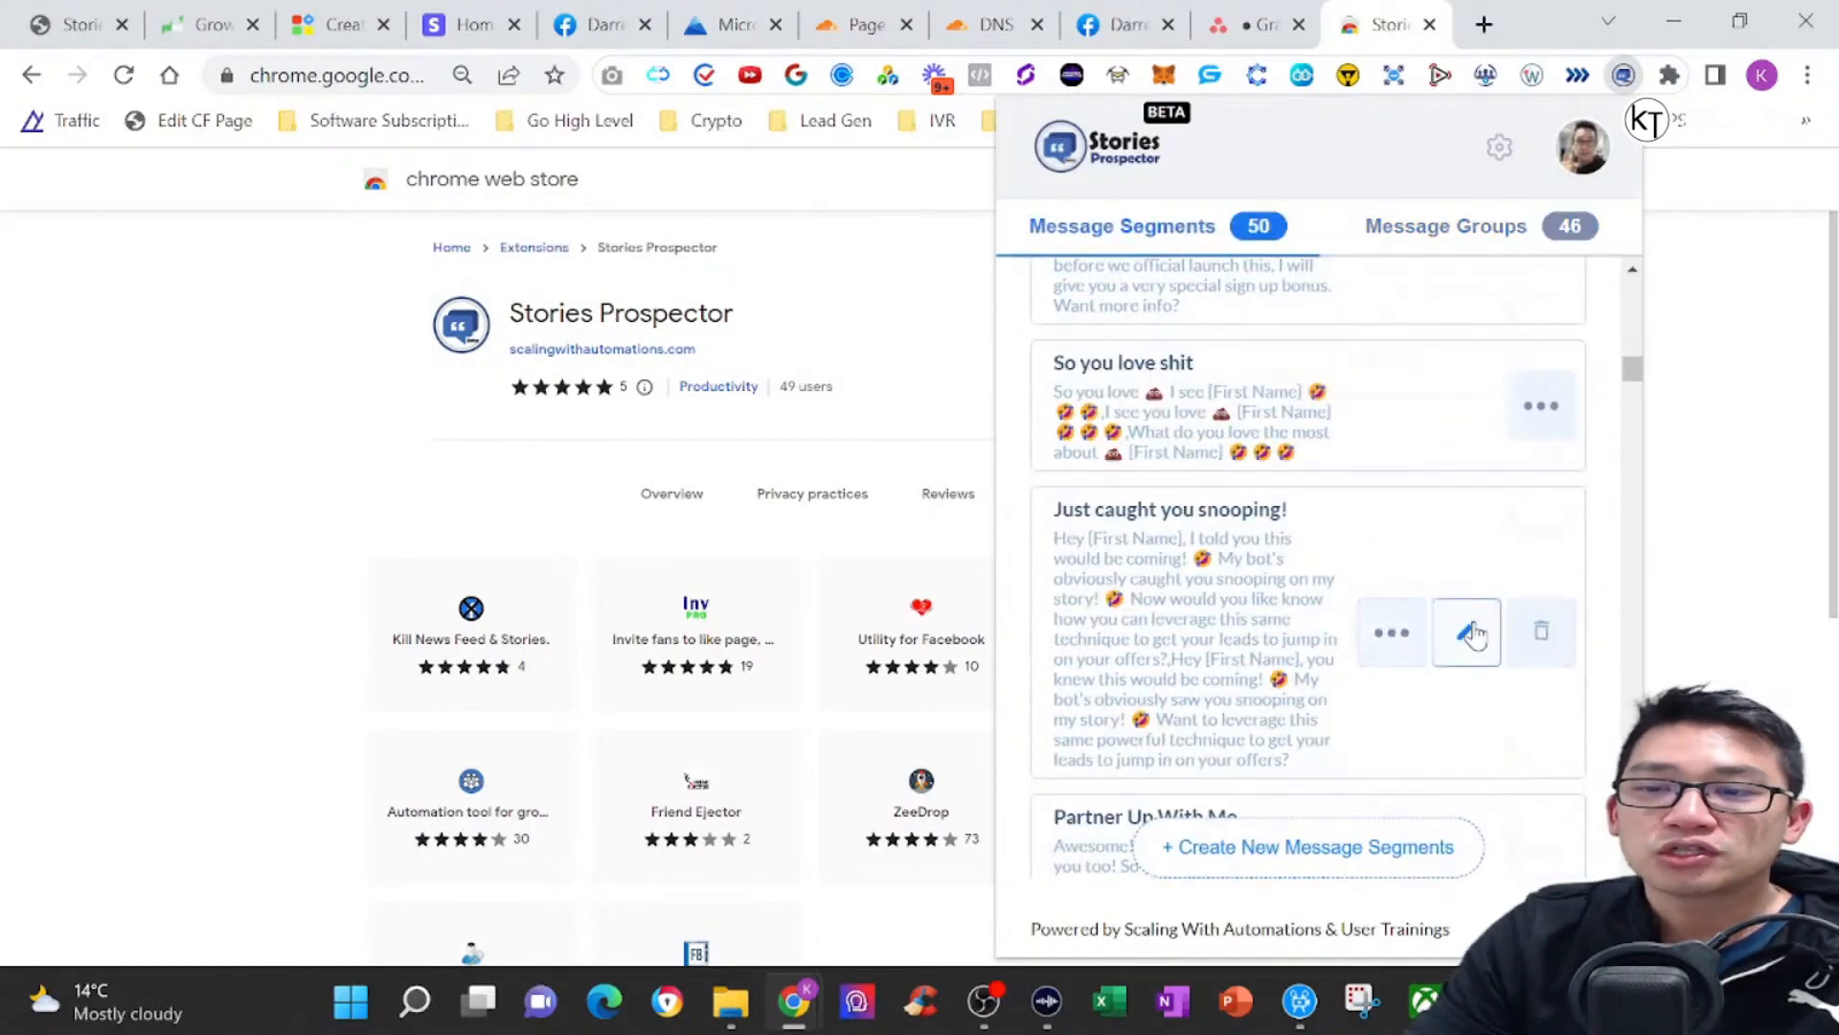
pyautogui.click(1466, 631)
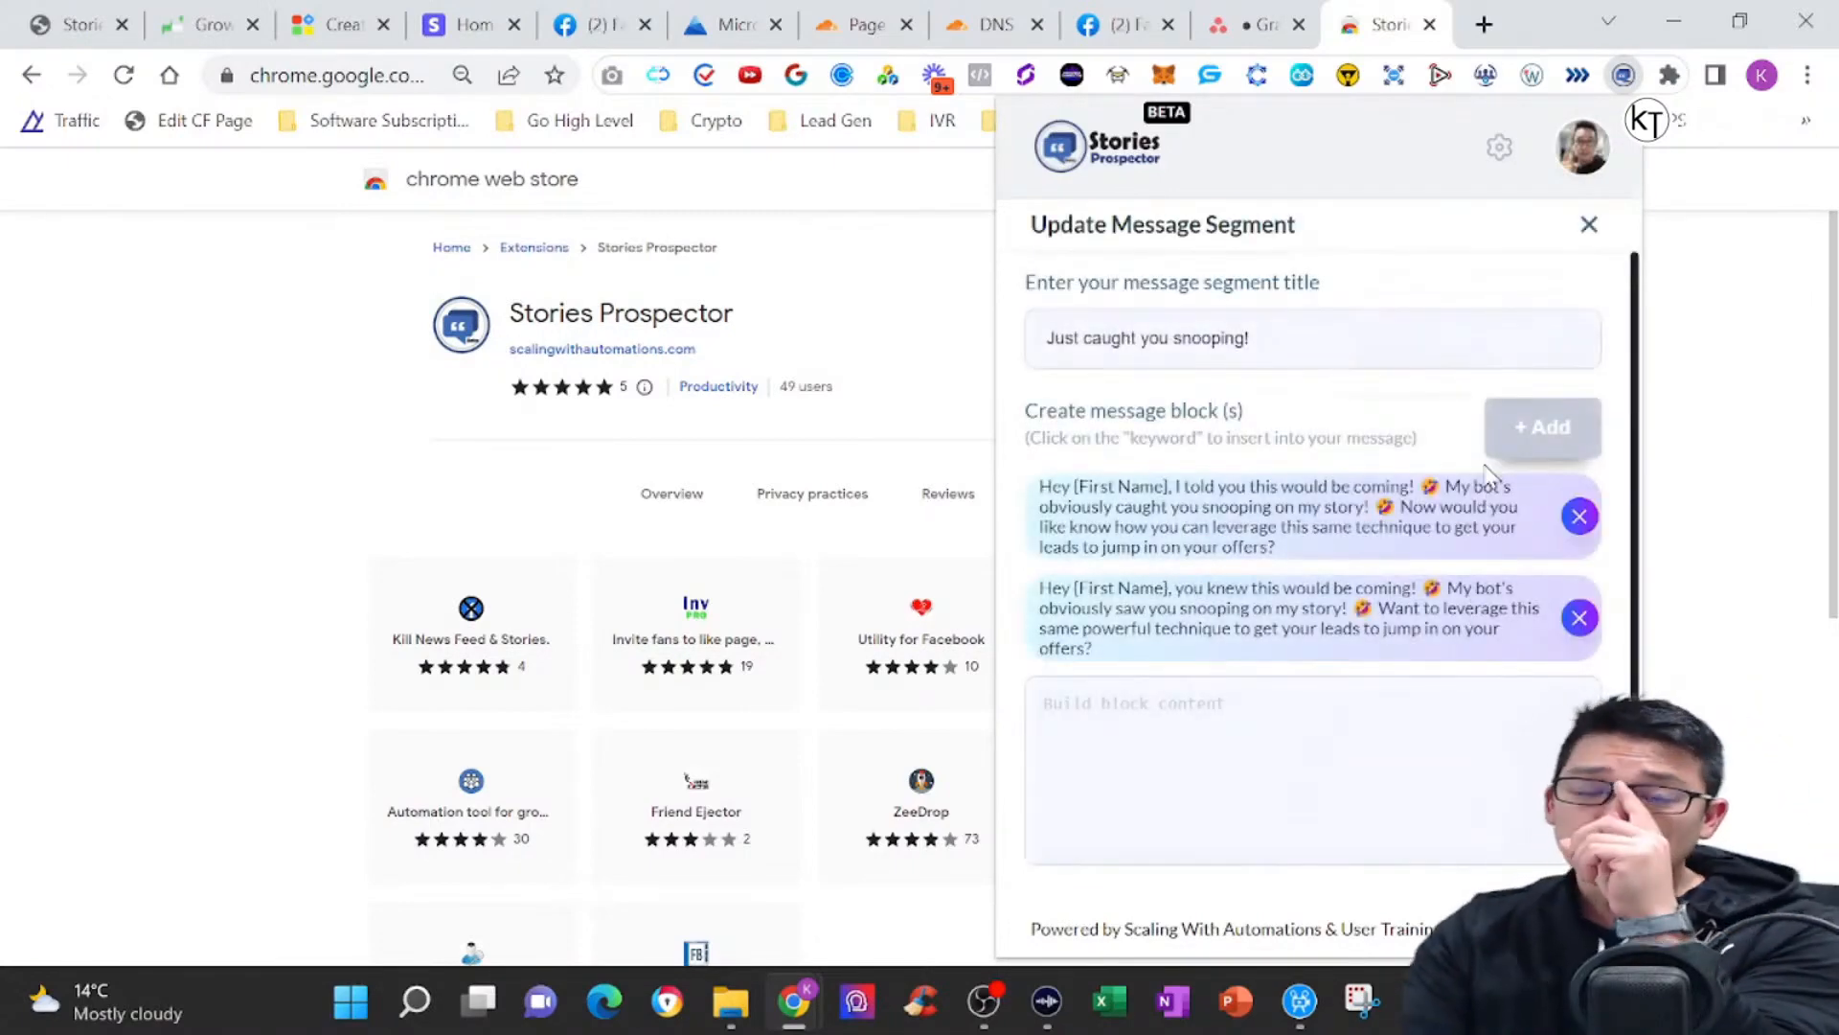
pyautogui.scroll(-3, 1358, 525)
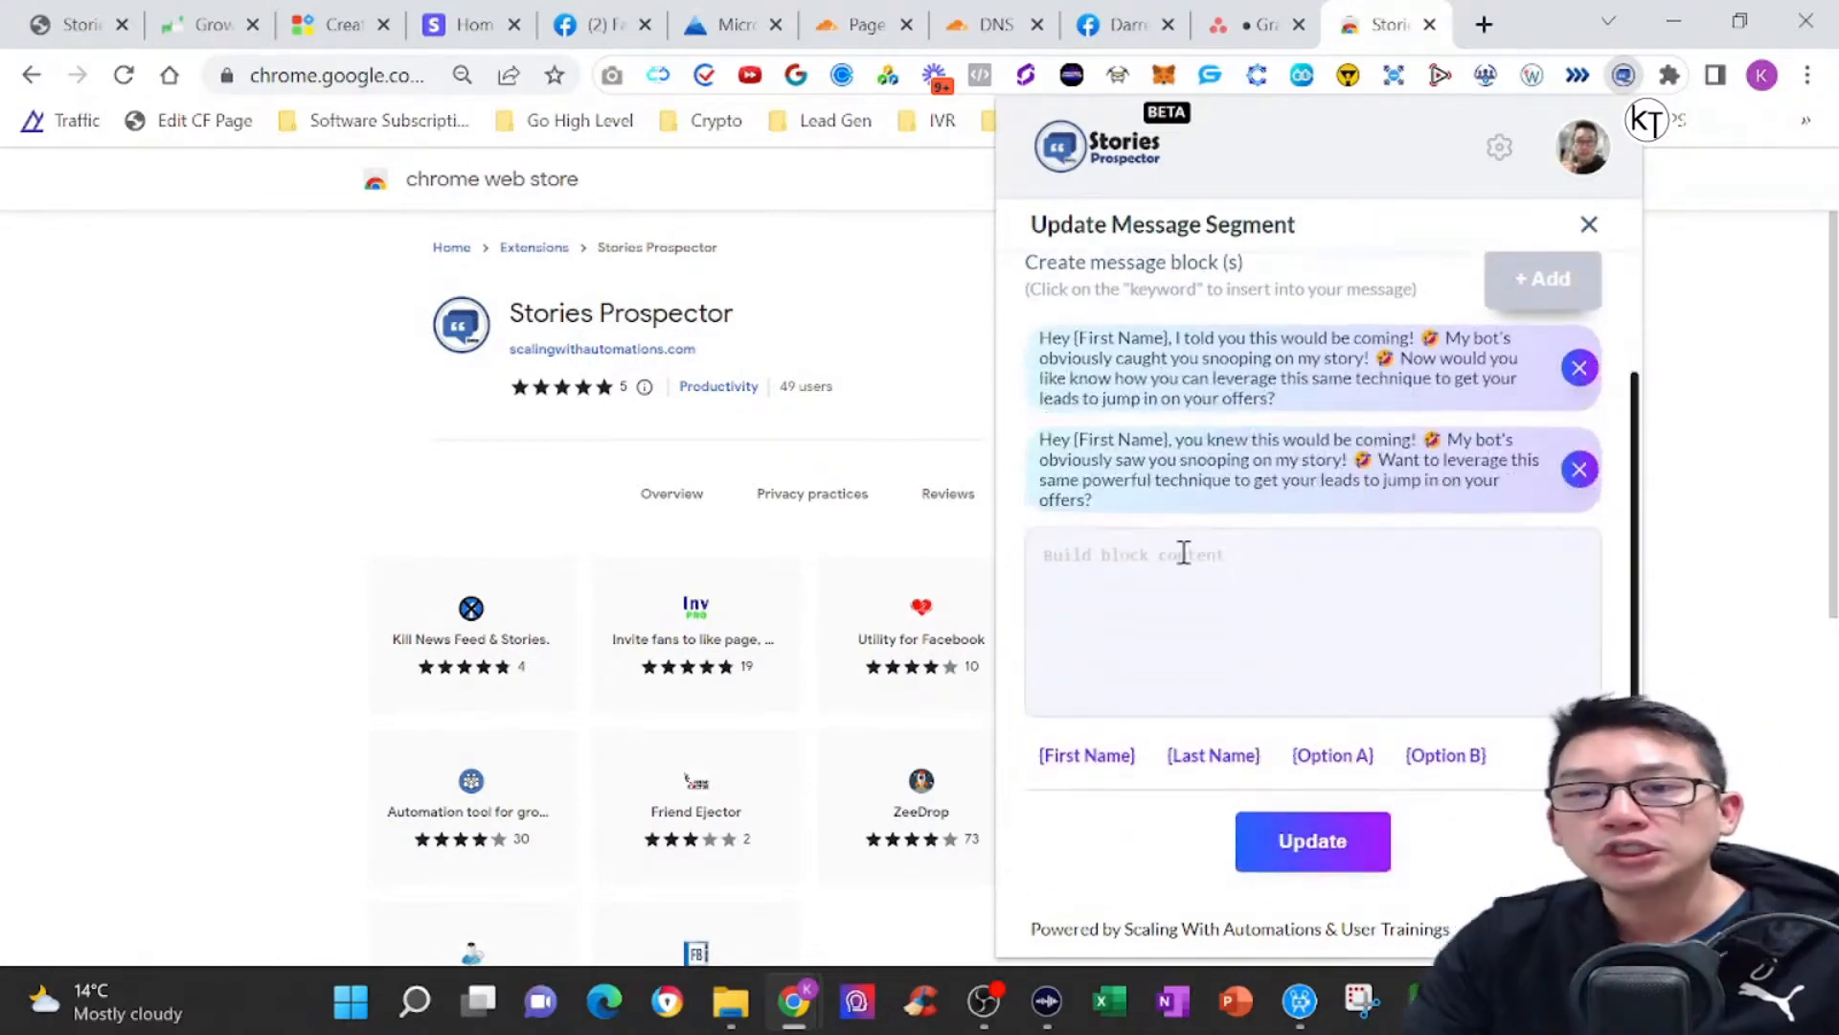
# Compare the two message blocks of the "Just caught you snooping!" segment, check the block content area, and close the segment without changes.
pyautogui.moveTo(1278, 402); pyautogui.dragTo(1034, 350)
pyautogui.moveTo(1092, 502); pyautogui.dragTo(1021, 445)
pyautogui.click(1155, 565)
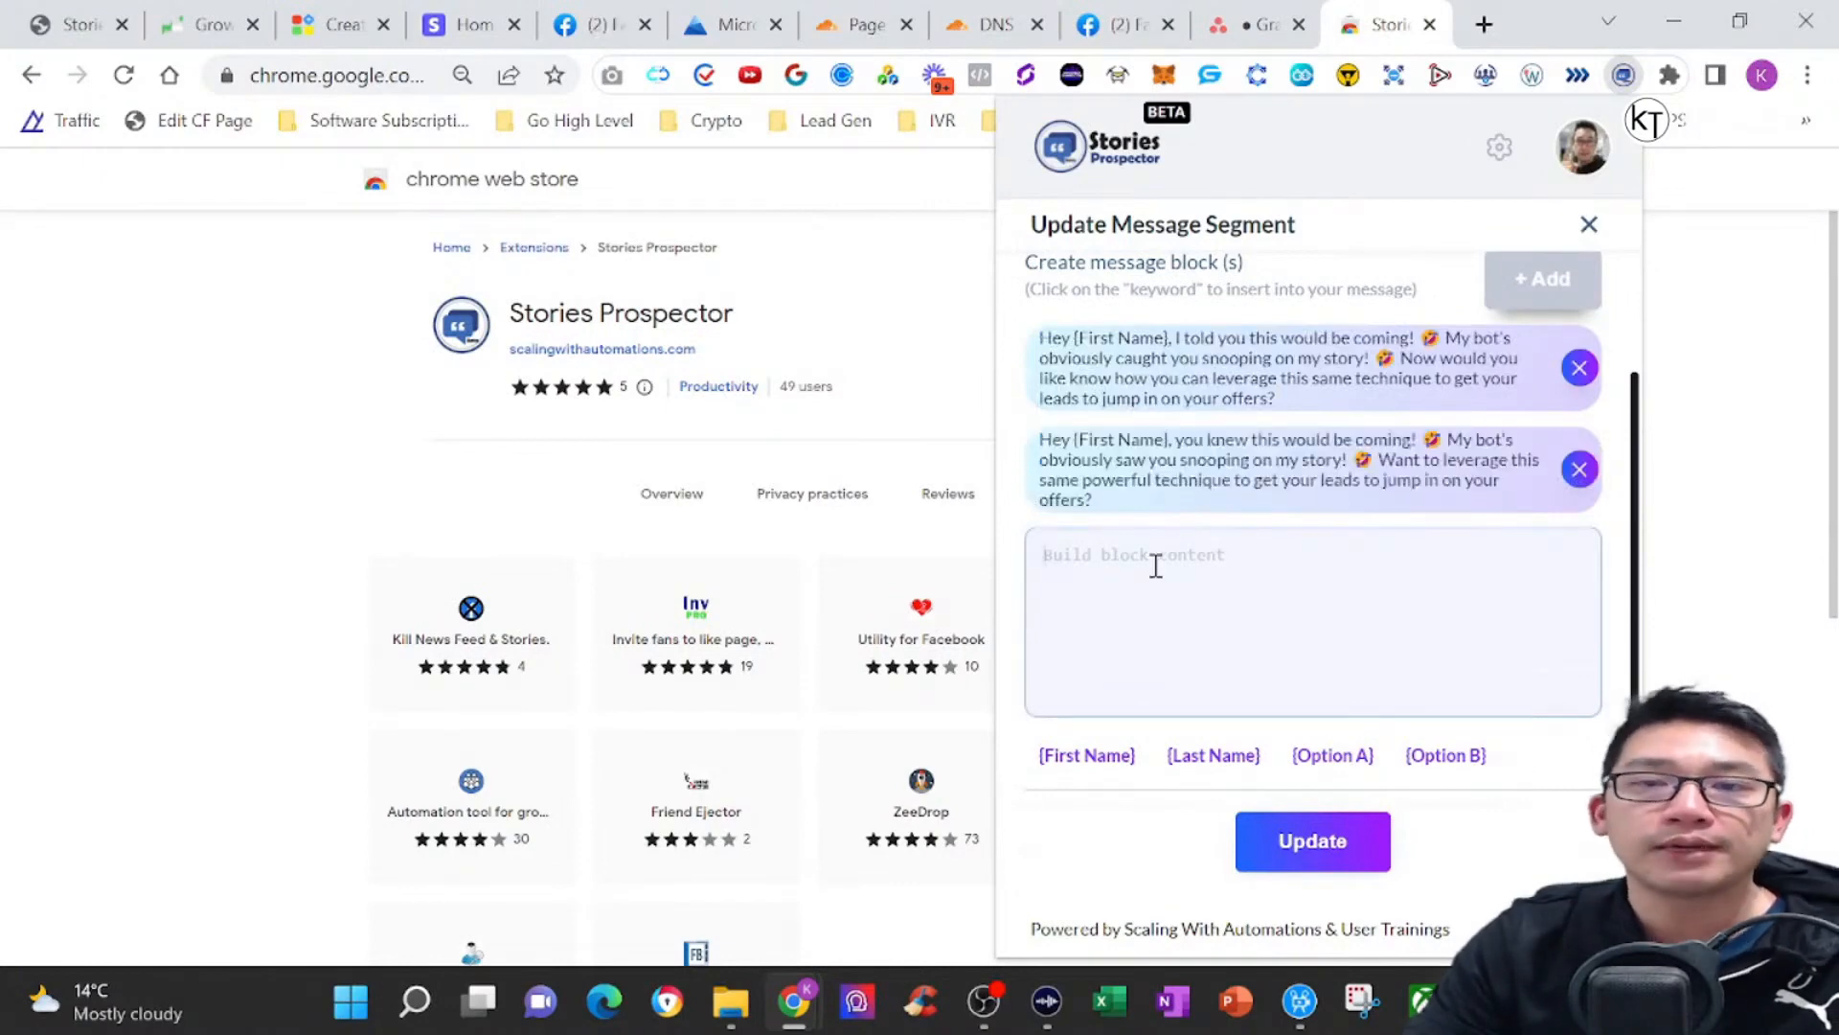
pyautogui.scroll(2, 1157, 566)
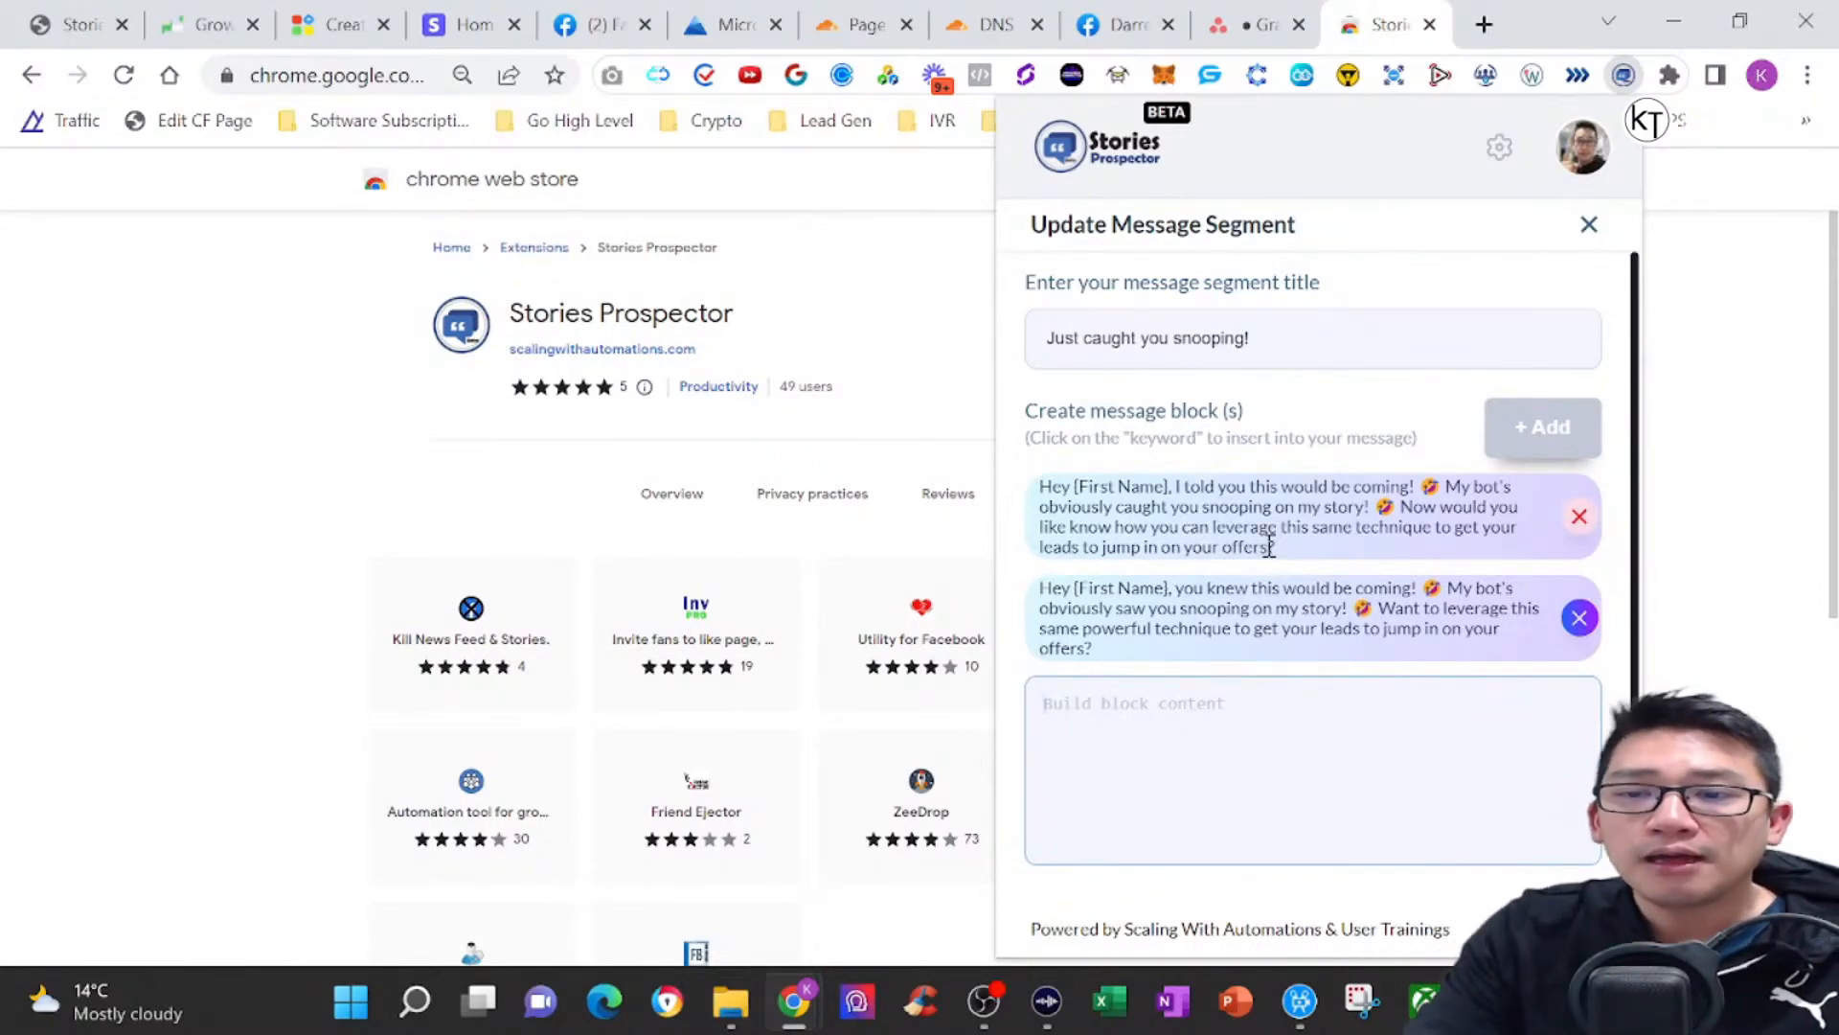
pyautogui.moveTo(1338, 560)
pyautogui.mouseDown()
pyautogui.moveTo(1049, 479)
pyautogui.moveTo(1207, 491)
pyautogui.moveTo(1354, 572)
pyautogui.mouseUp()
pyautogui.click(1047, 479)
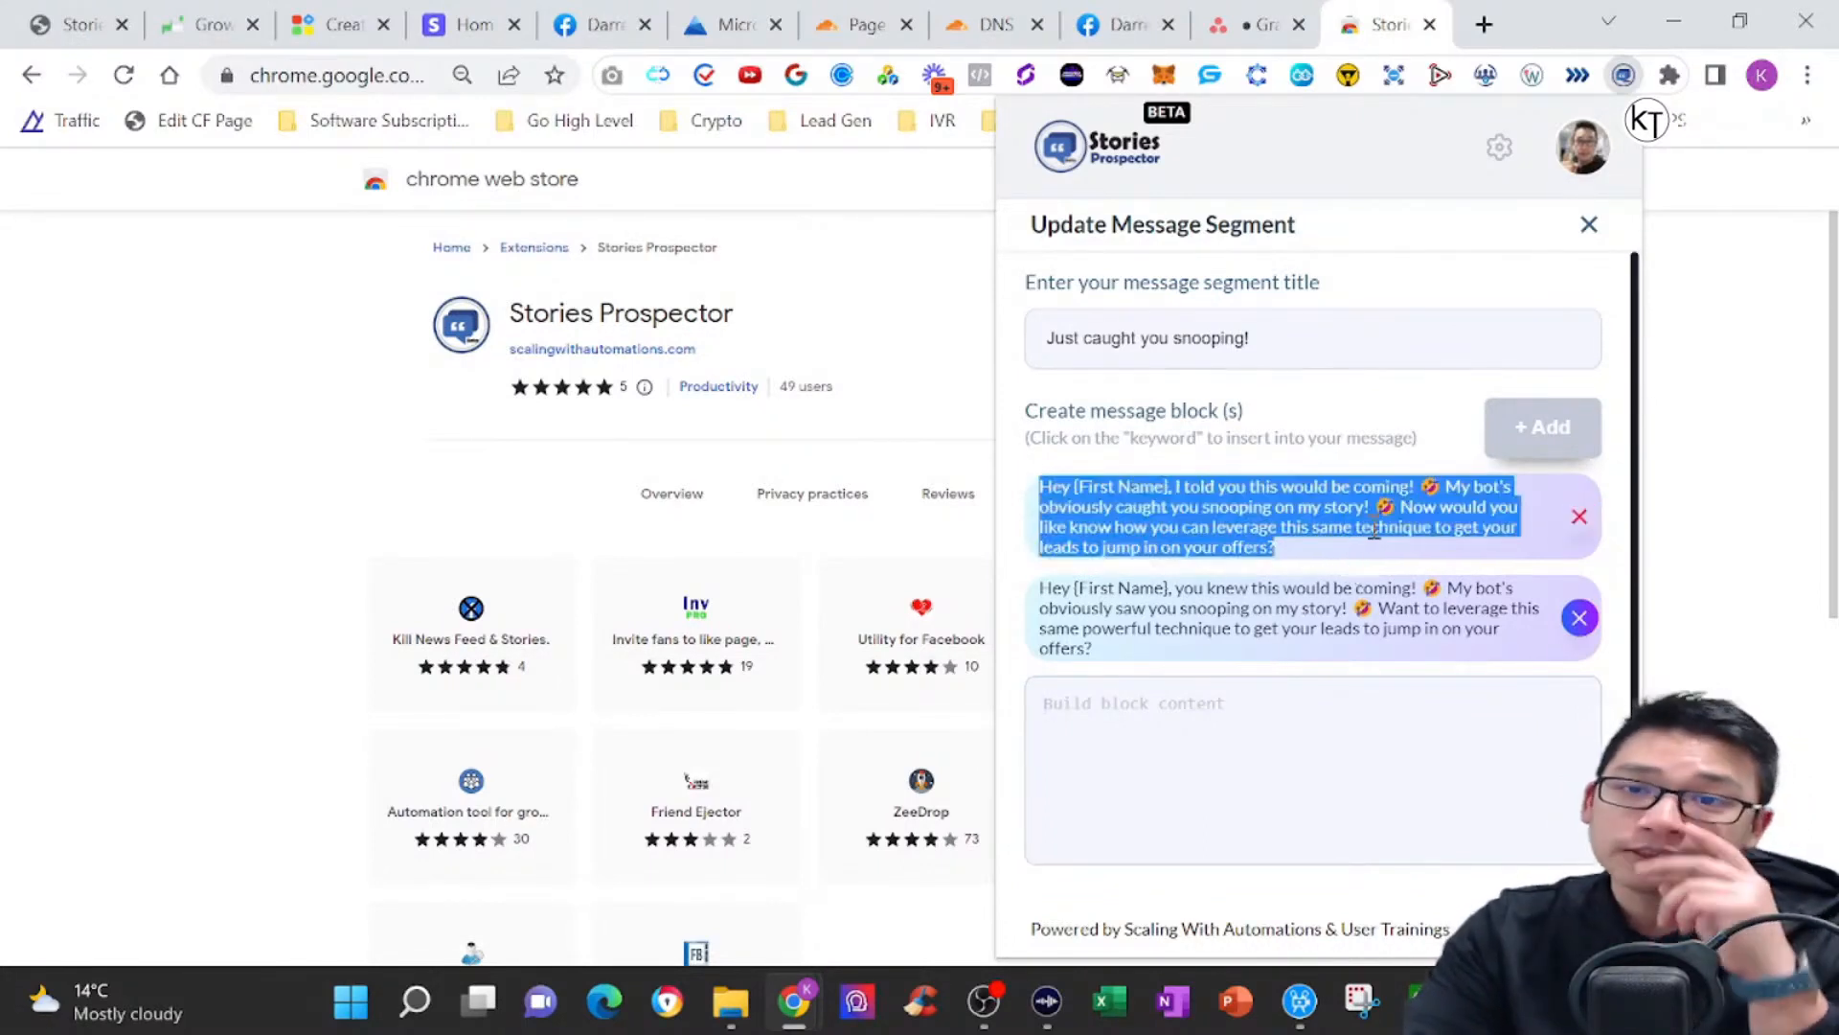
pyautogui.click(1590, 226)
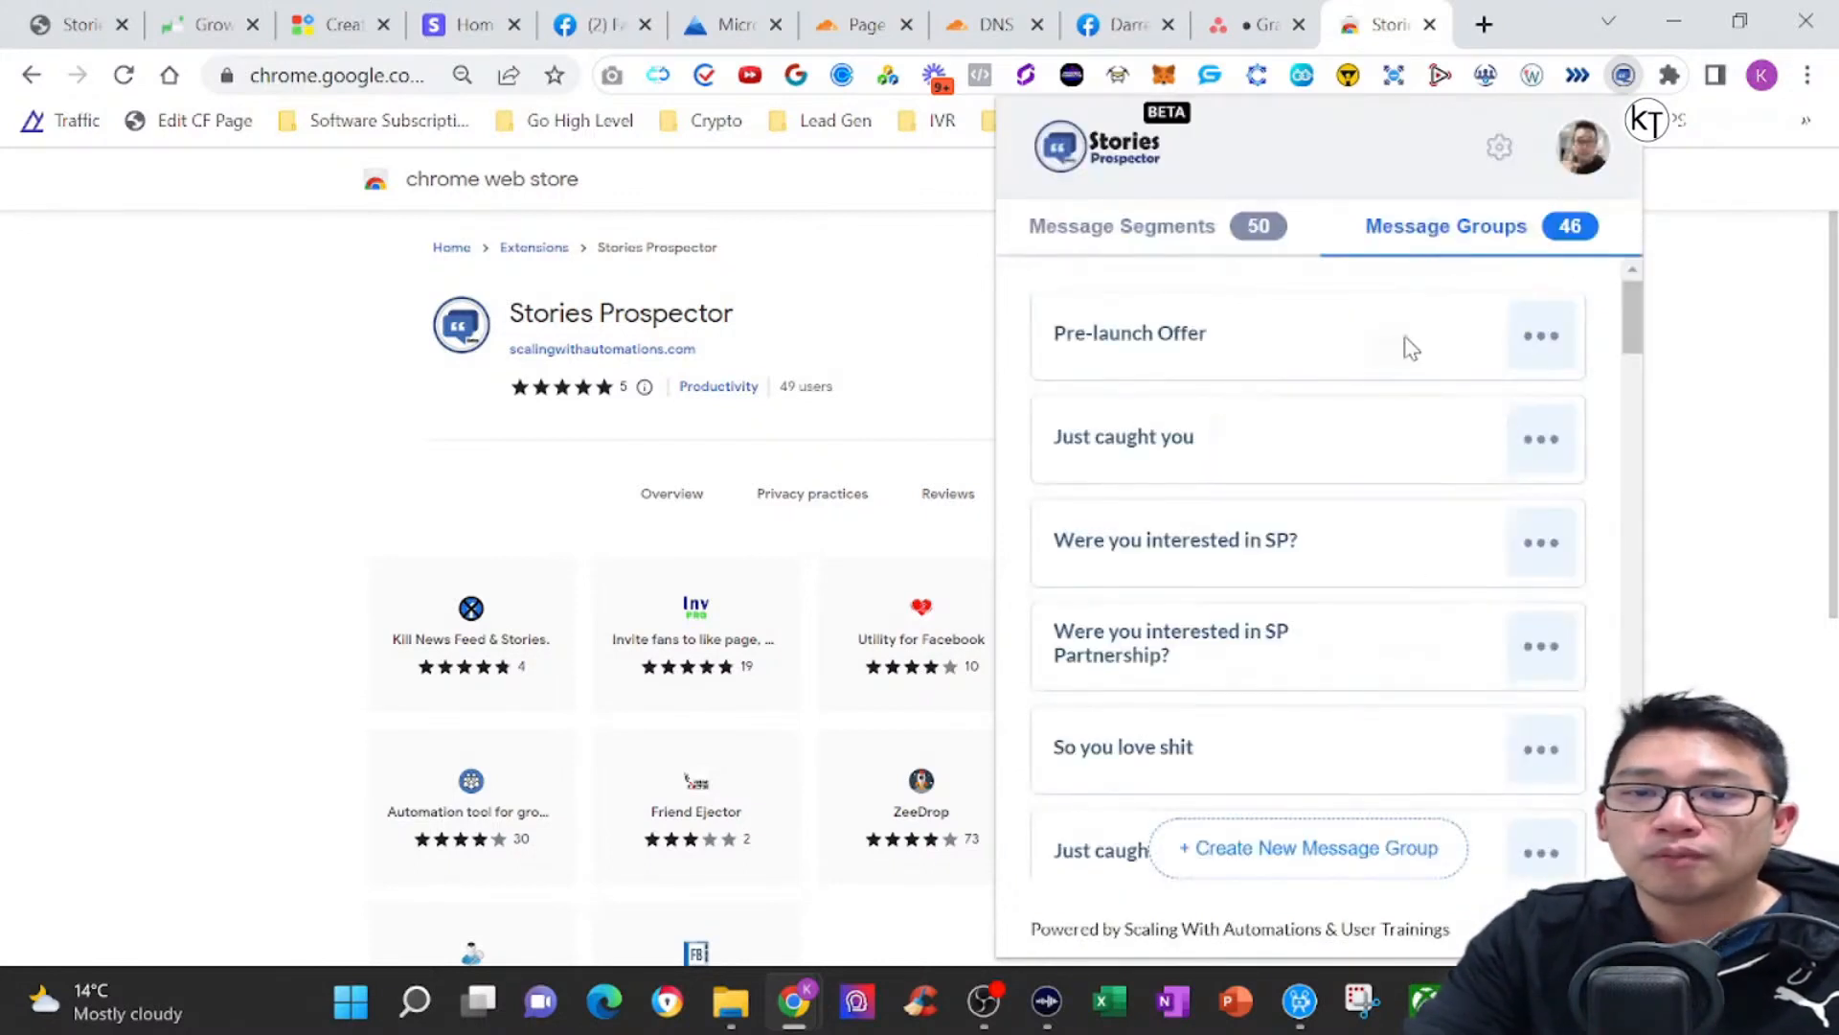
# Open the "Just caught you snooping!" message group and insert the "Just caught you snooping!" message segment into a new message set entry.
pyautogui.scroll(-5, 1236, 674)
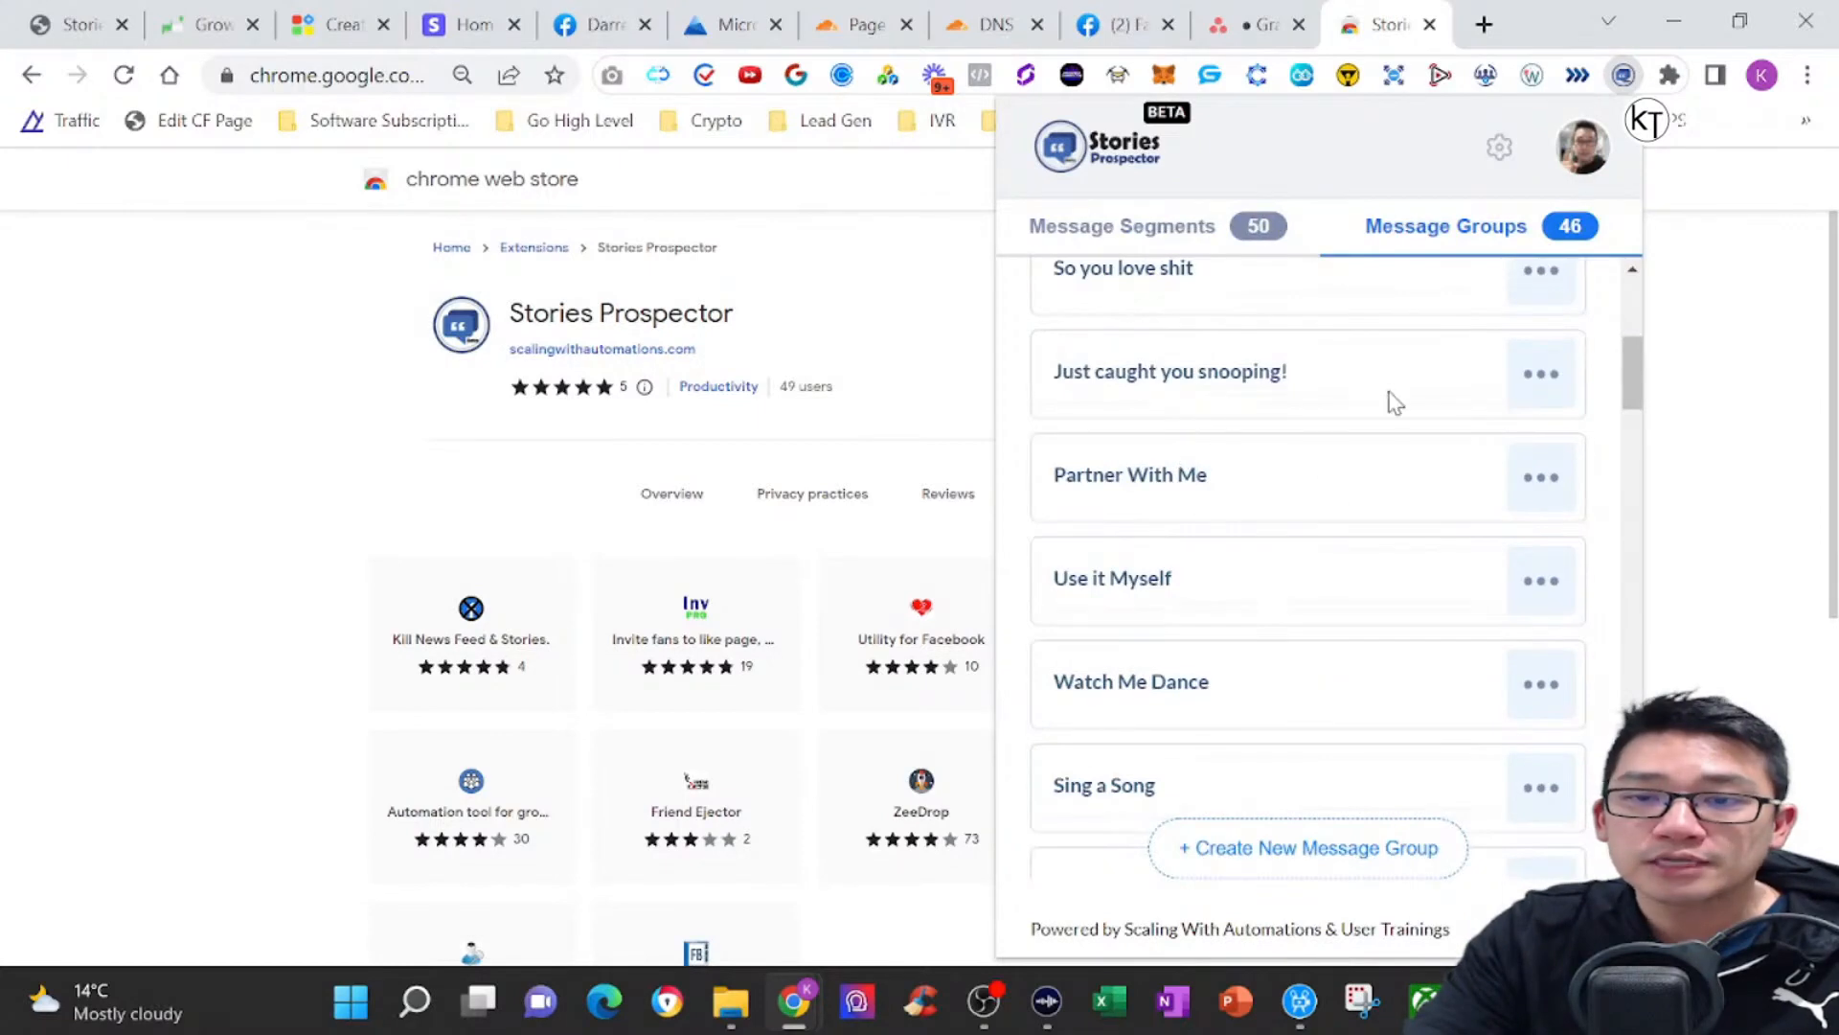
pyautogui.moveTo(1542, 374)
pyautogui.click(1467, 370)
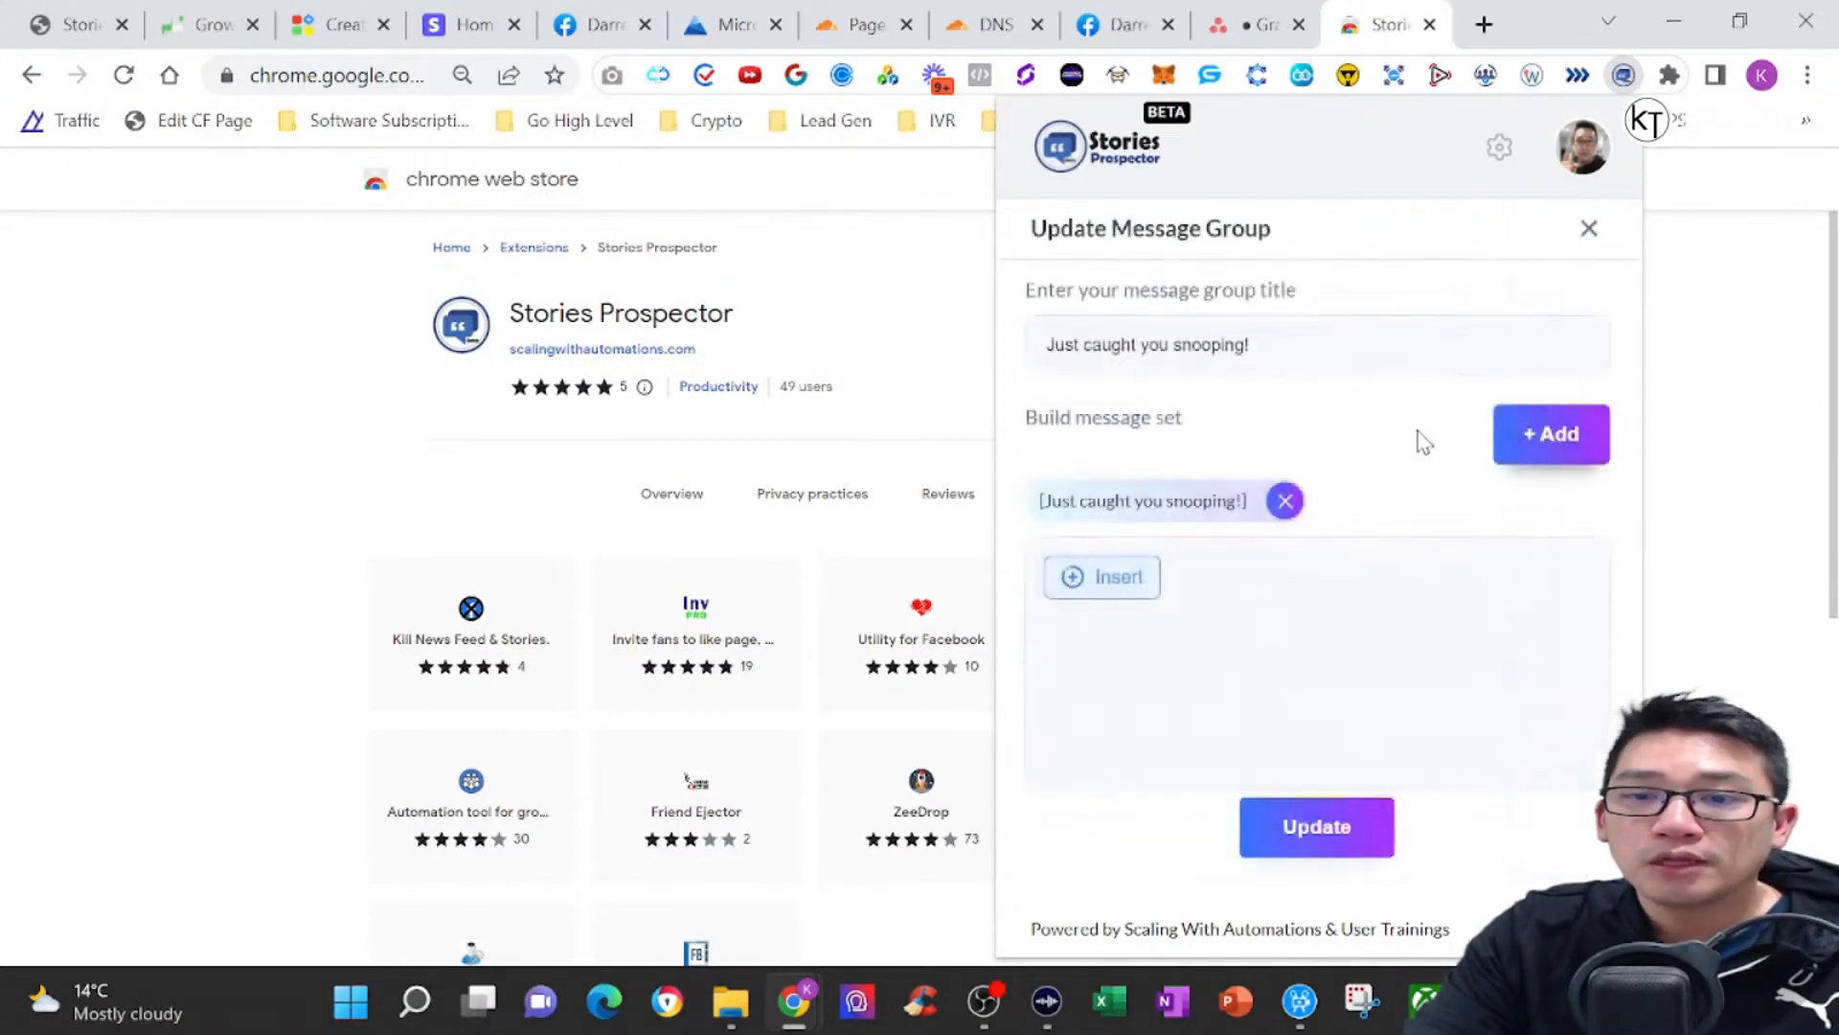
pyautogui.click(1123, 586)
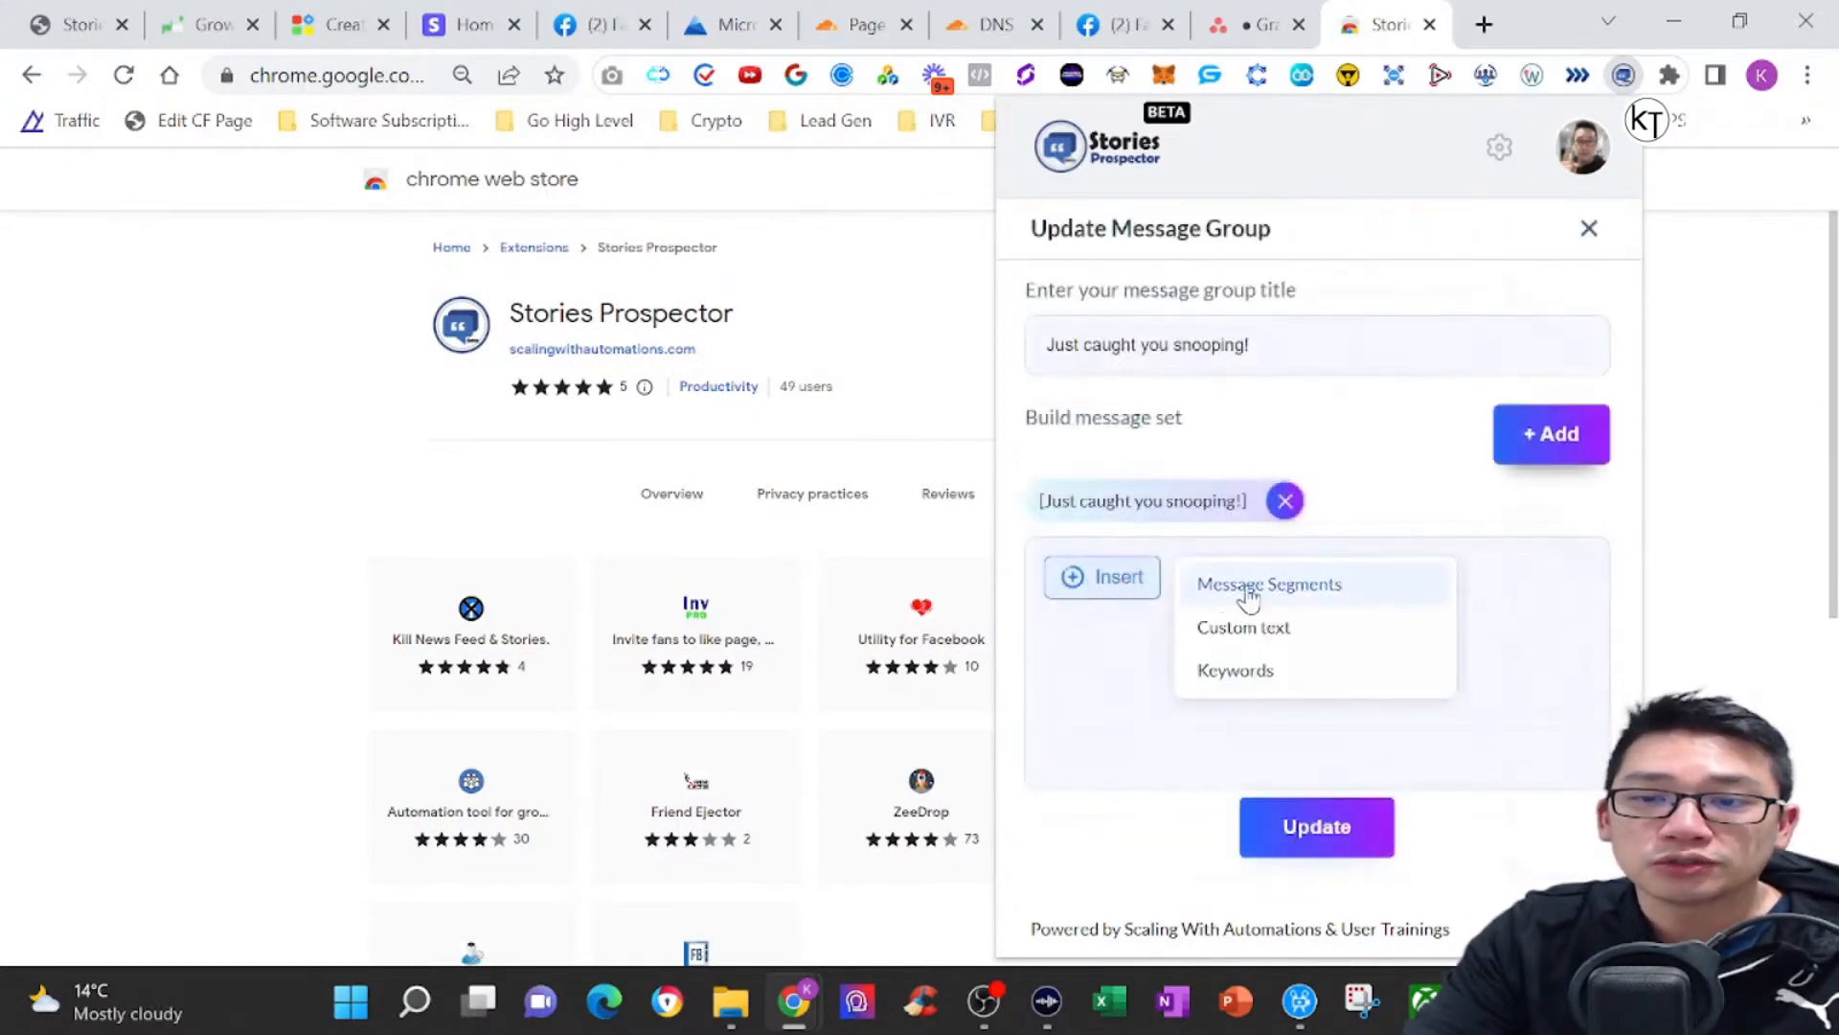
pyautogui.click(1246, 584)
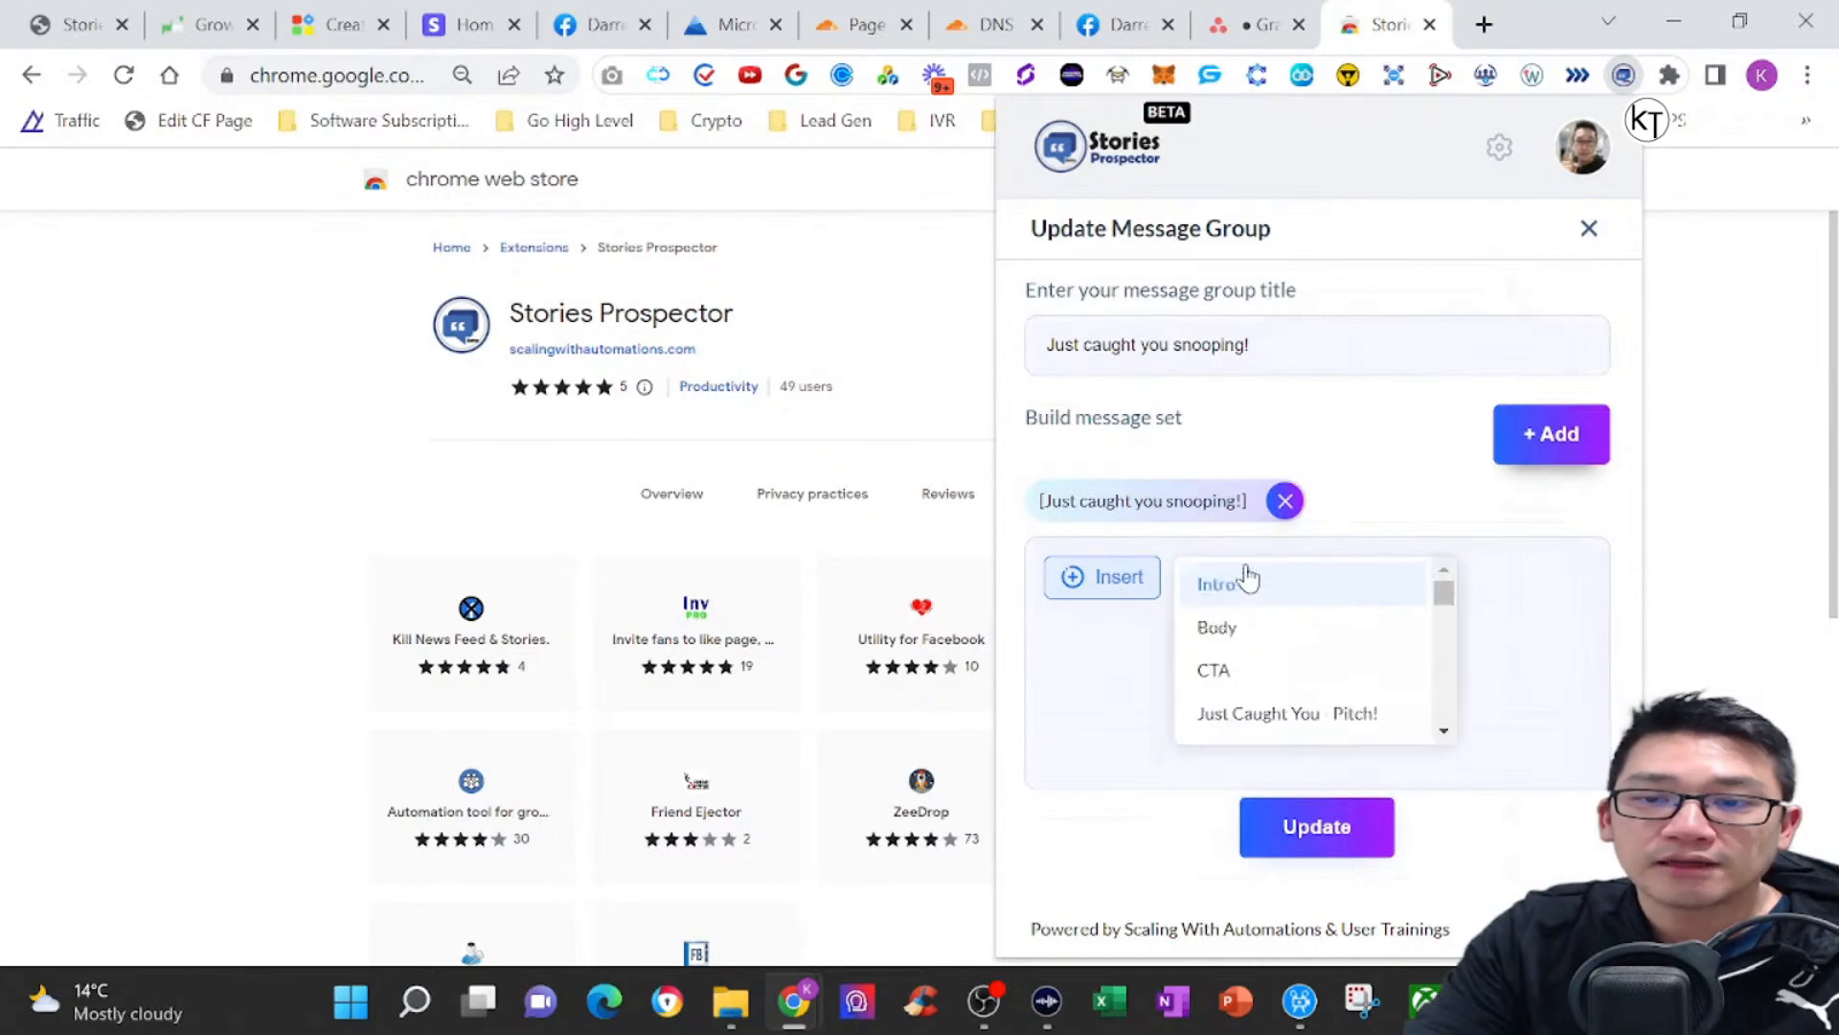
pyautogui.click(1444, 731)
pyautogui.click(1444, 736)
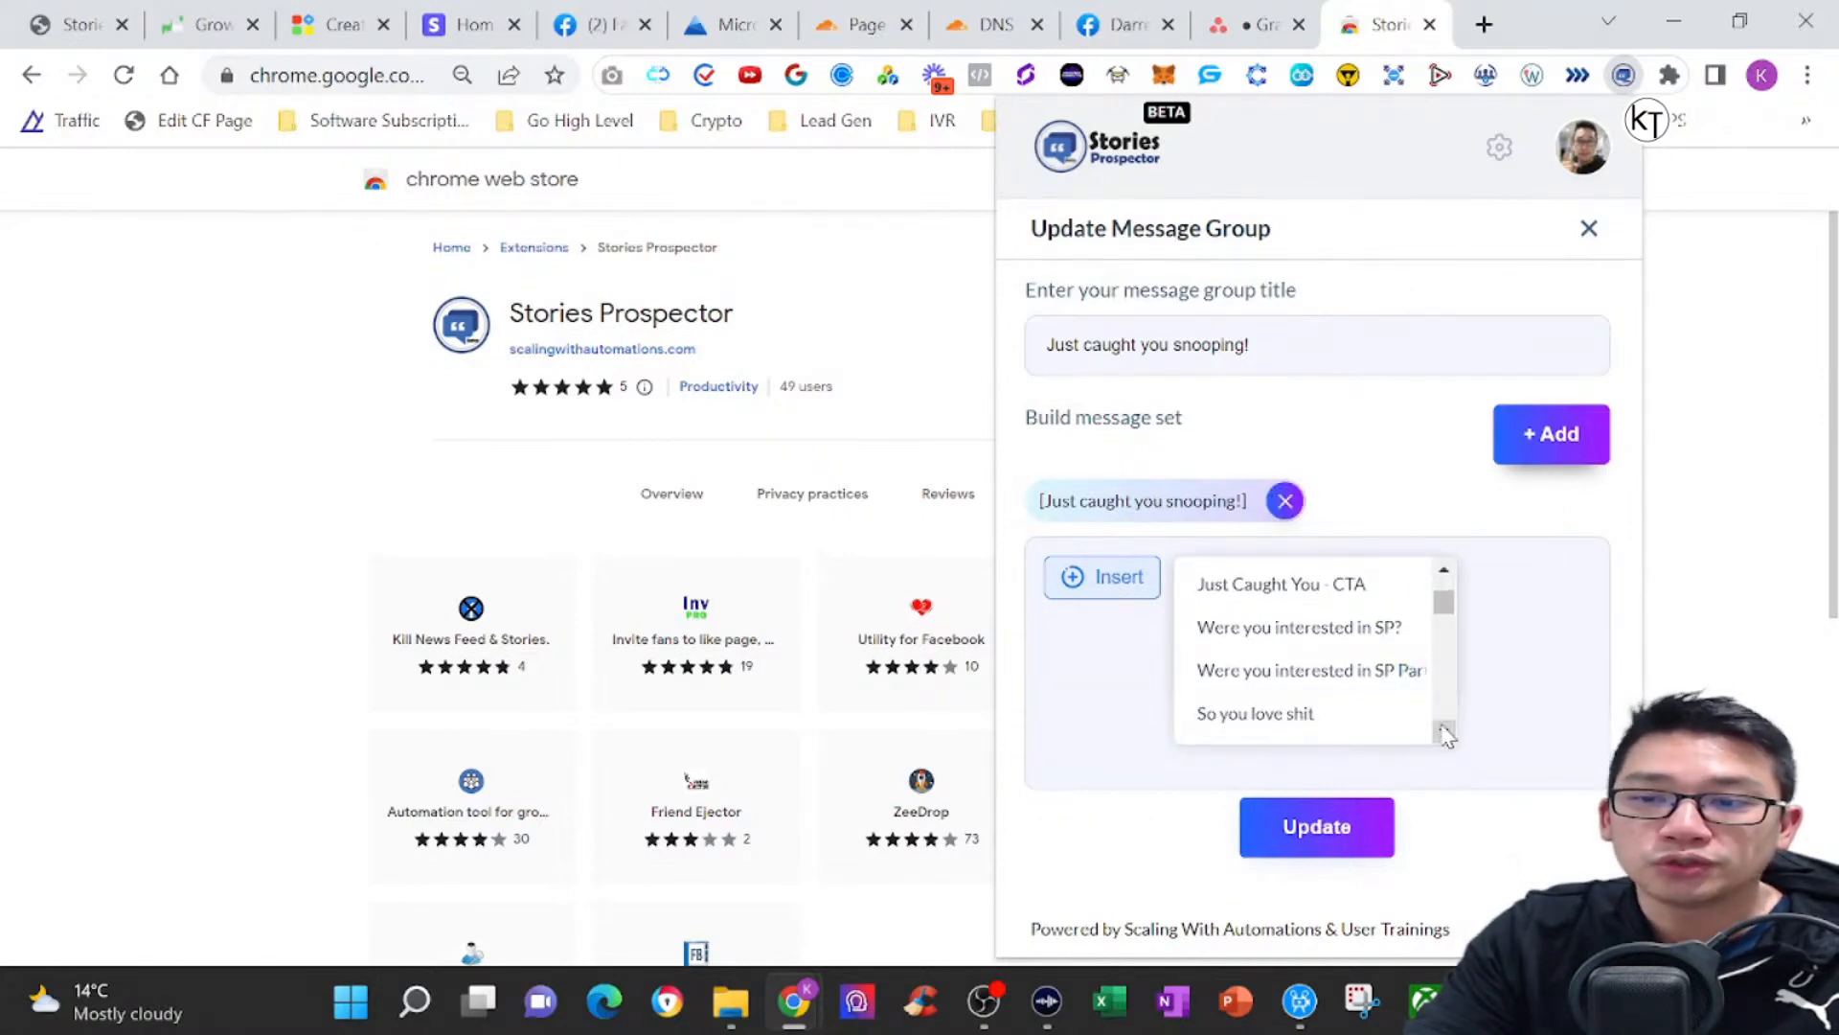
pyautogui.click(1444, 733)
pyautogui.scroll(-1, 1387, 628)
pyautogui.click(1360, 575)
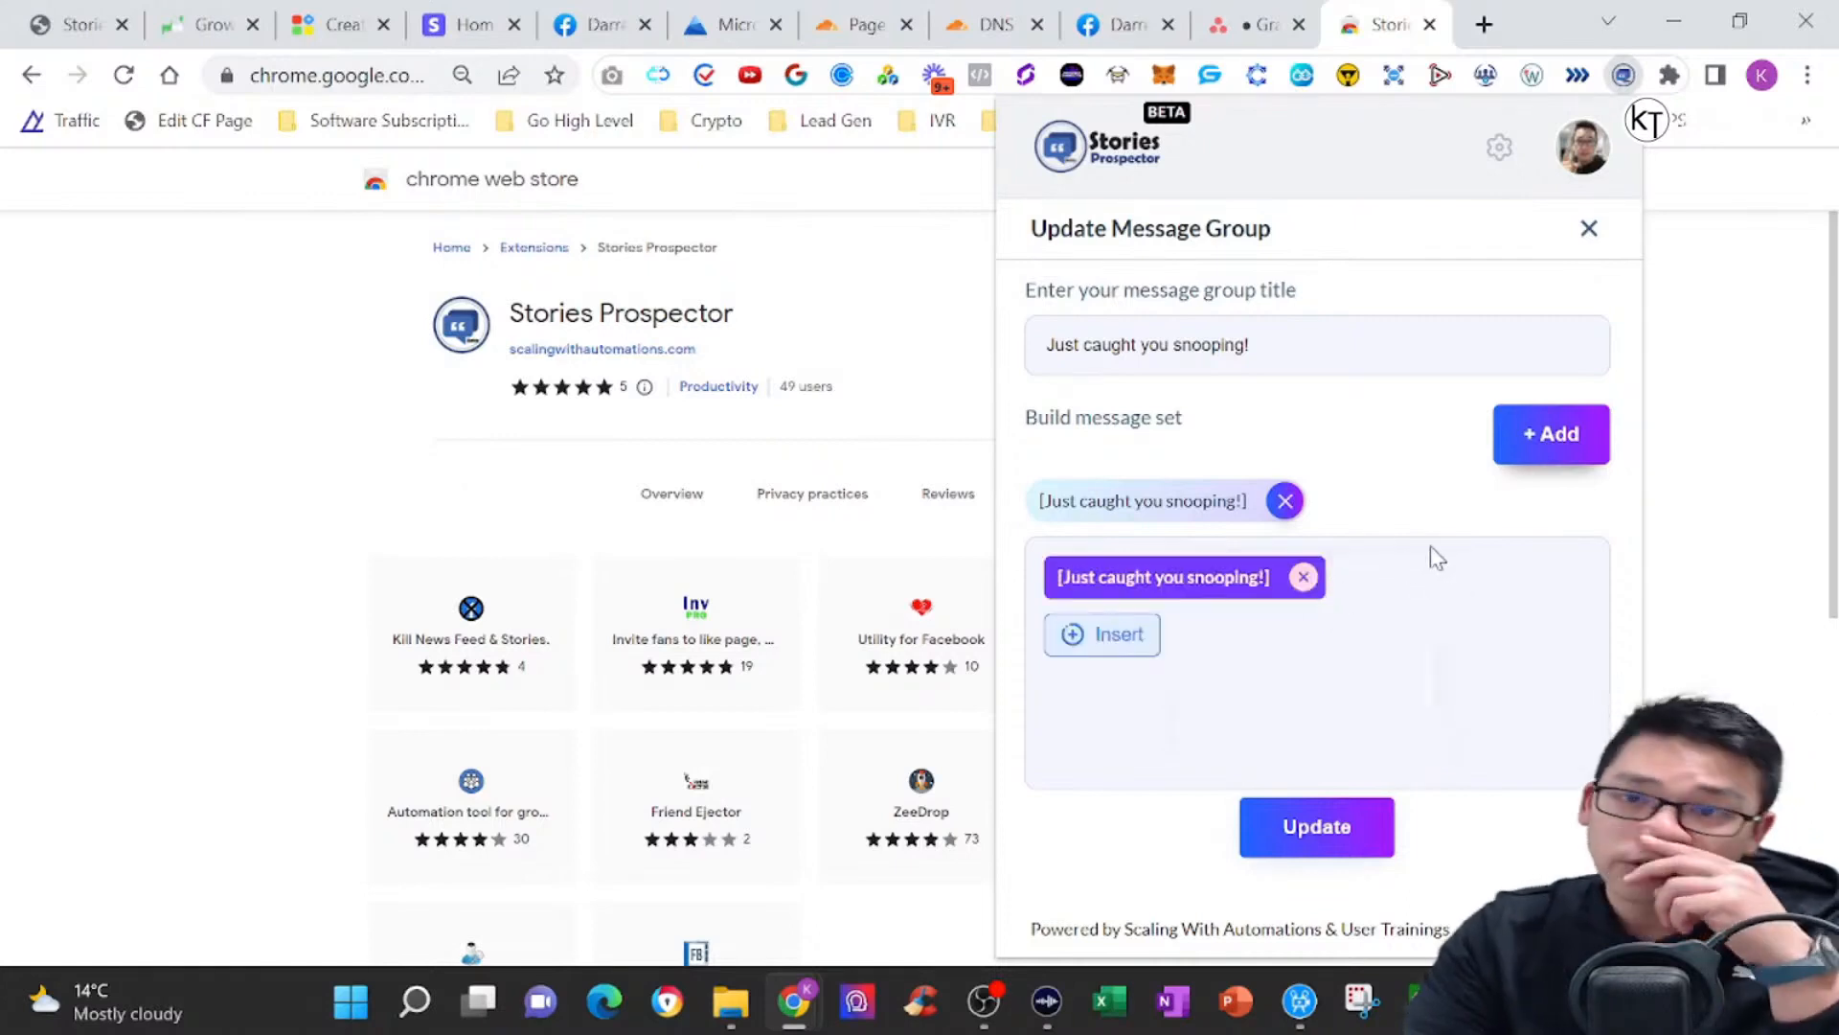
# Open the setup of the 18-hour-old tagging story from the recent stories and assign the "Pre-launch Offer" message group to IM INTERESTED.
pyautogui.click(1092, 147)
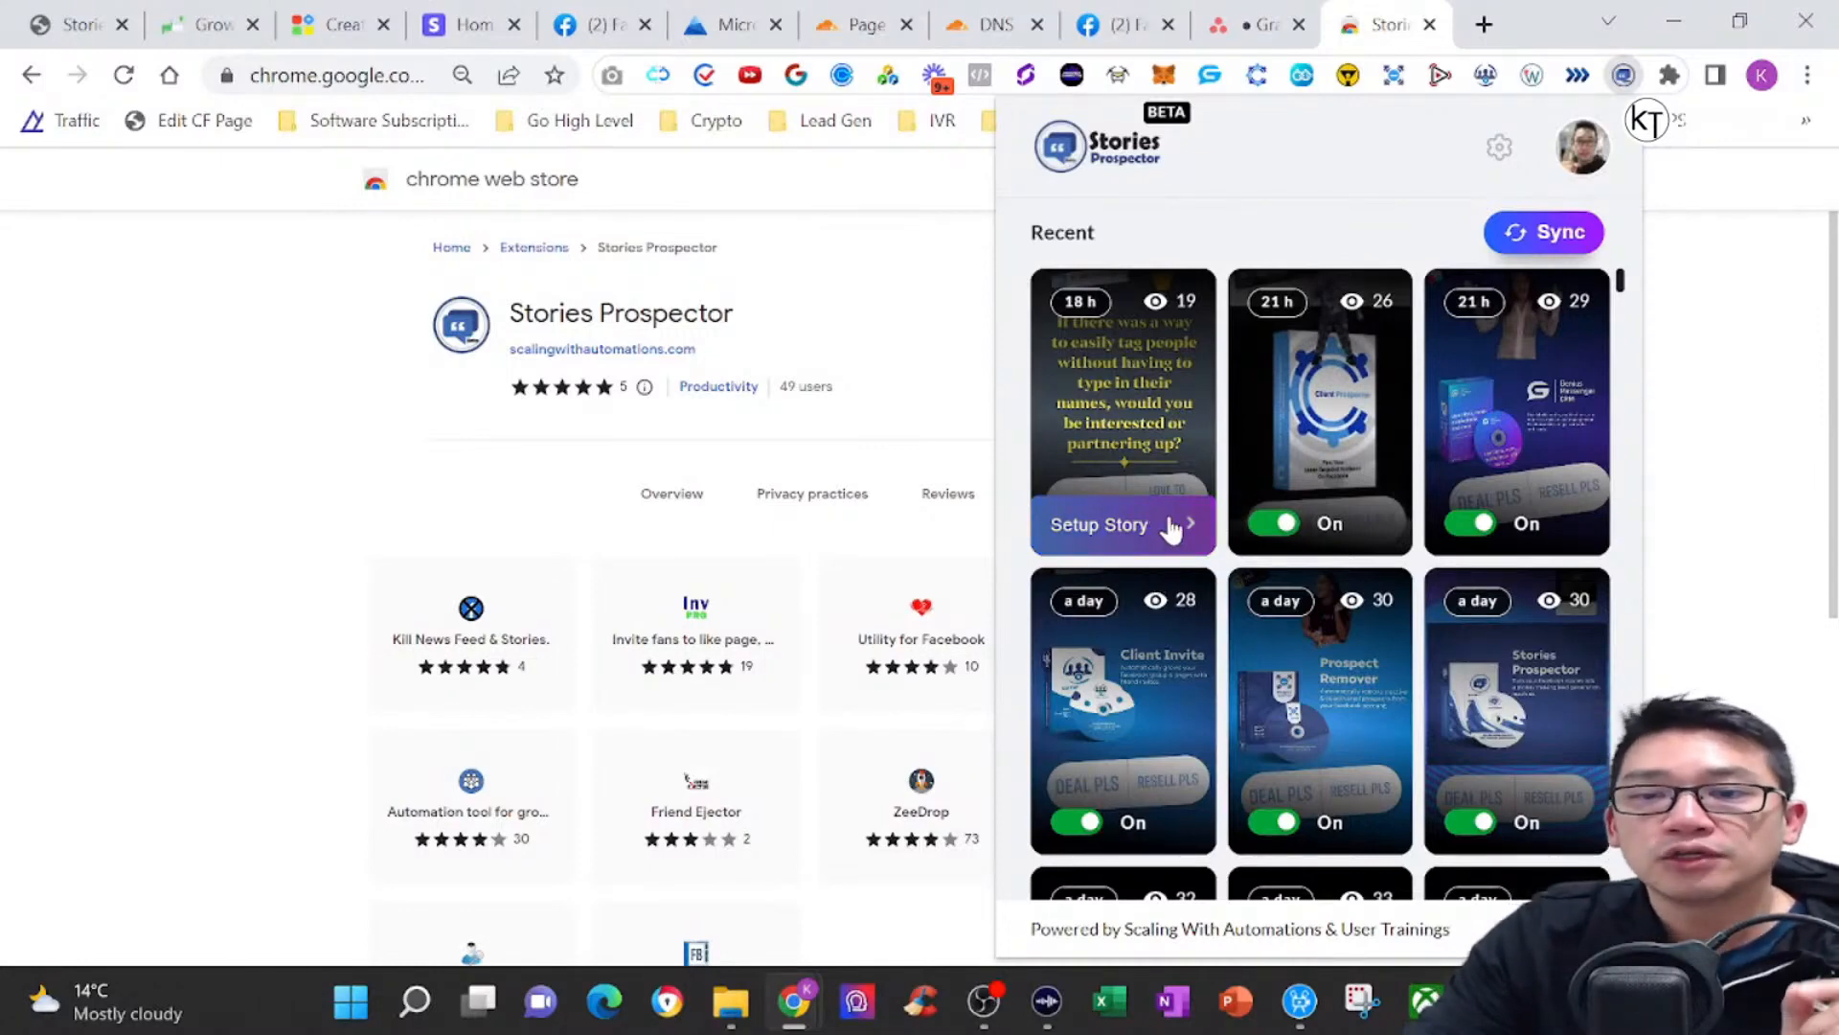
pyautogui.click(1185, 541)
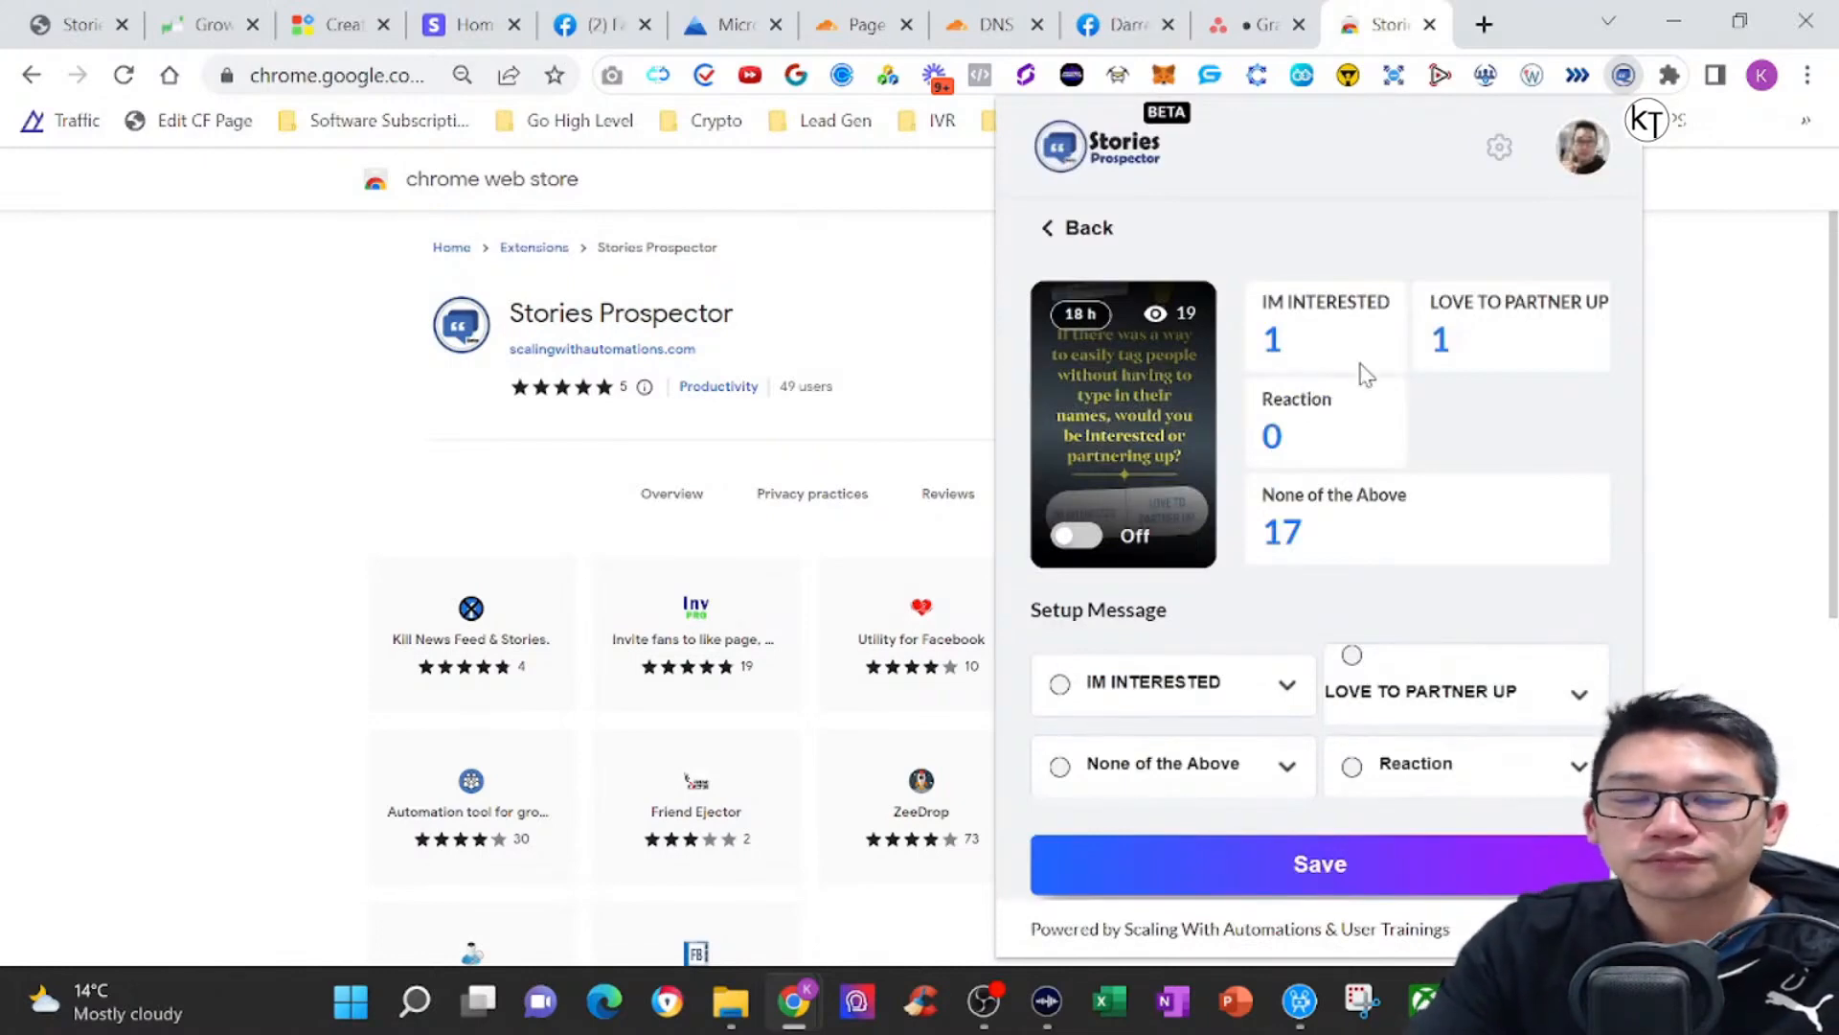
pyautogui.click(1284, 688)
pyautogui.scroll(-3, 1288, 752)
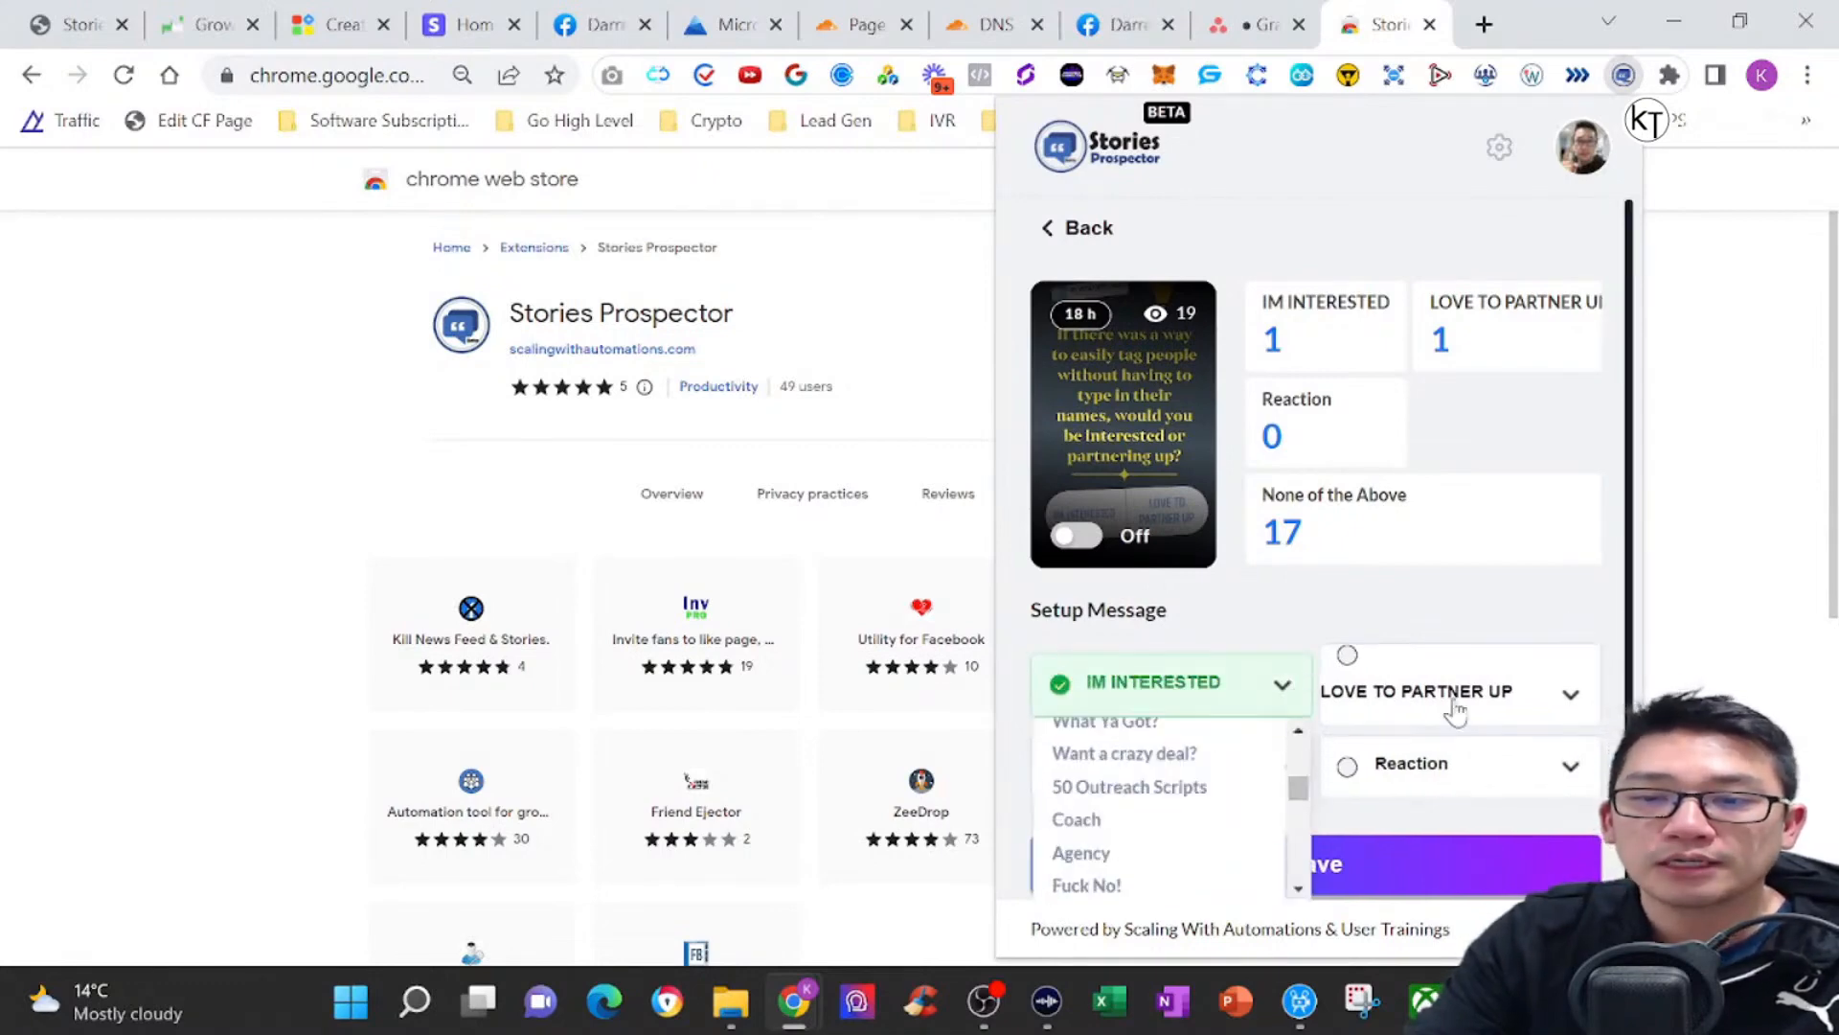
pyautogui.scroll(-1, 1452, 708)
pyautogui.scroll(-5, 1300, 815)
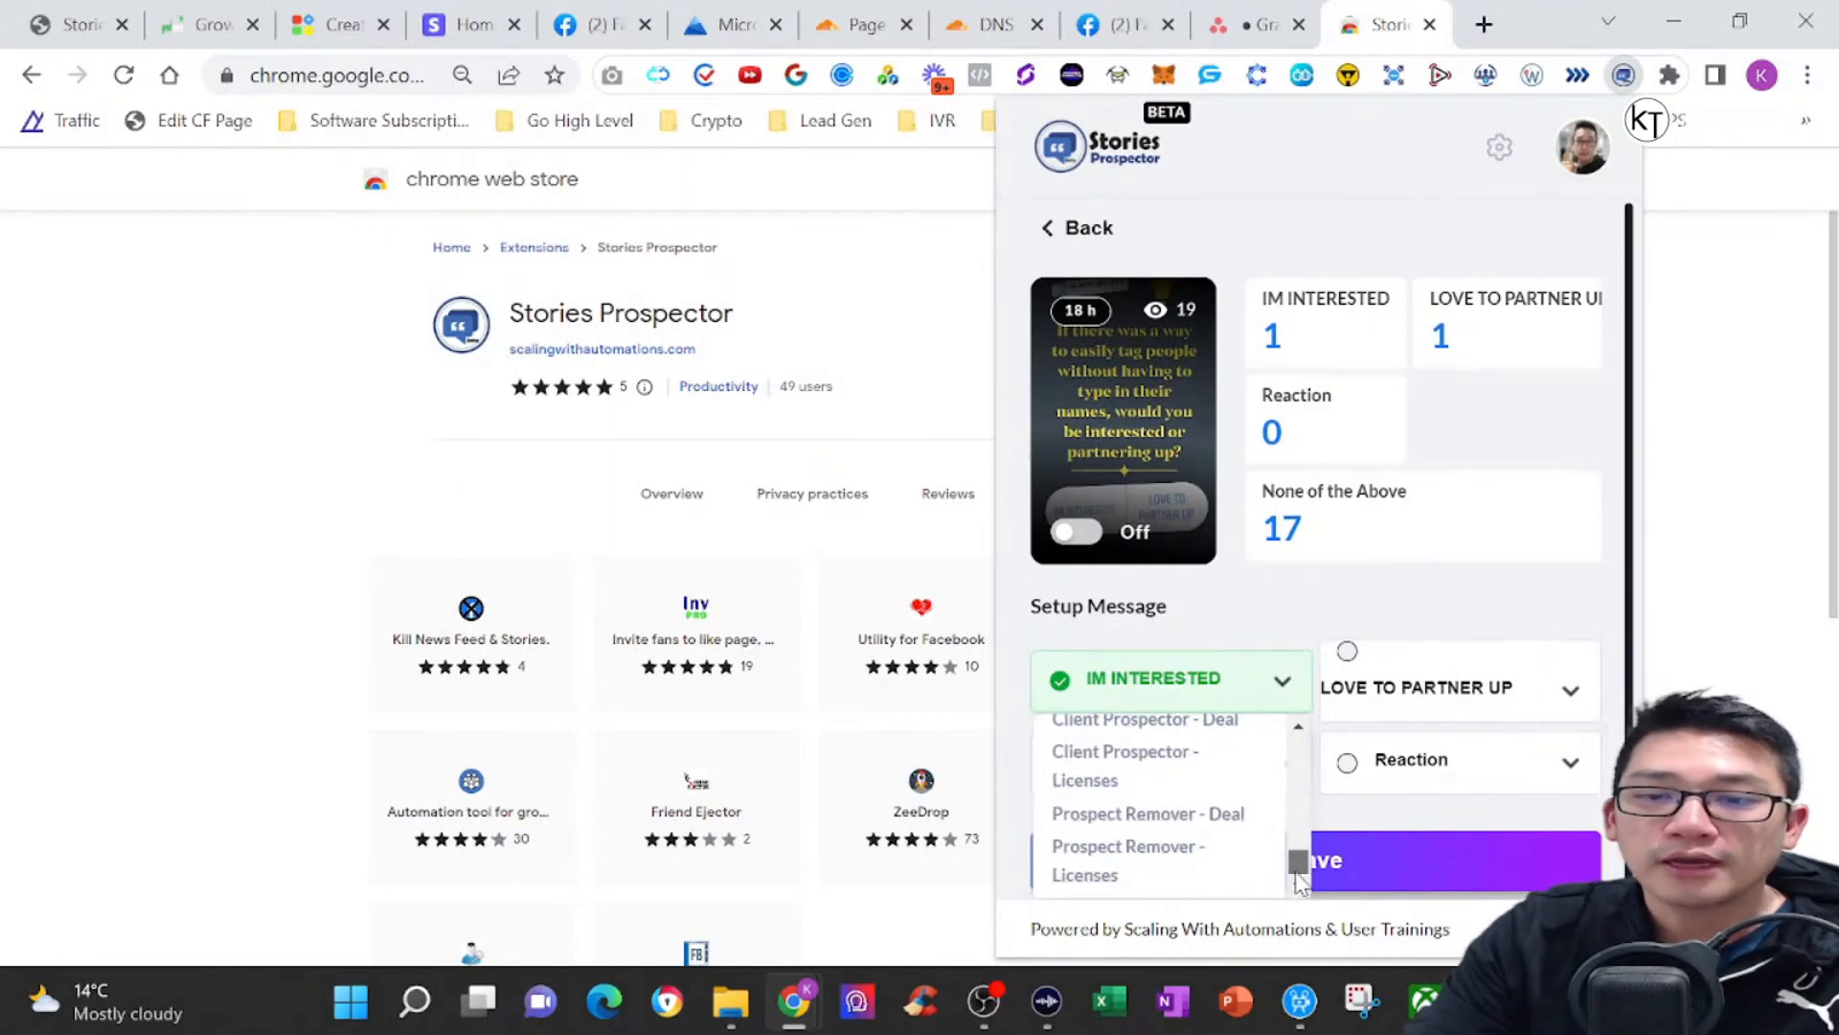
pyautogui.moveTo(1299, 877); pyautogui.dragTo(1297, 722)
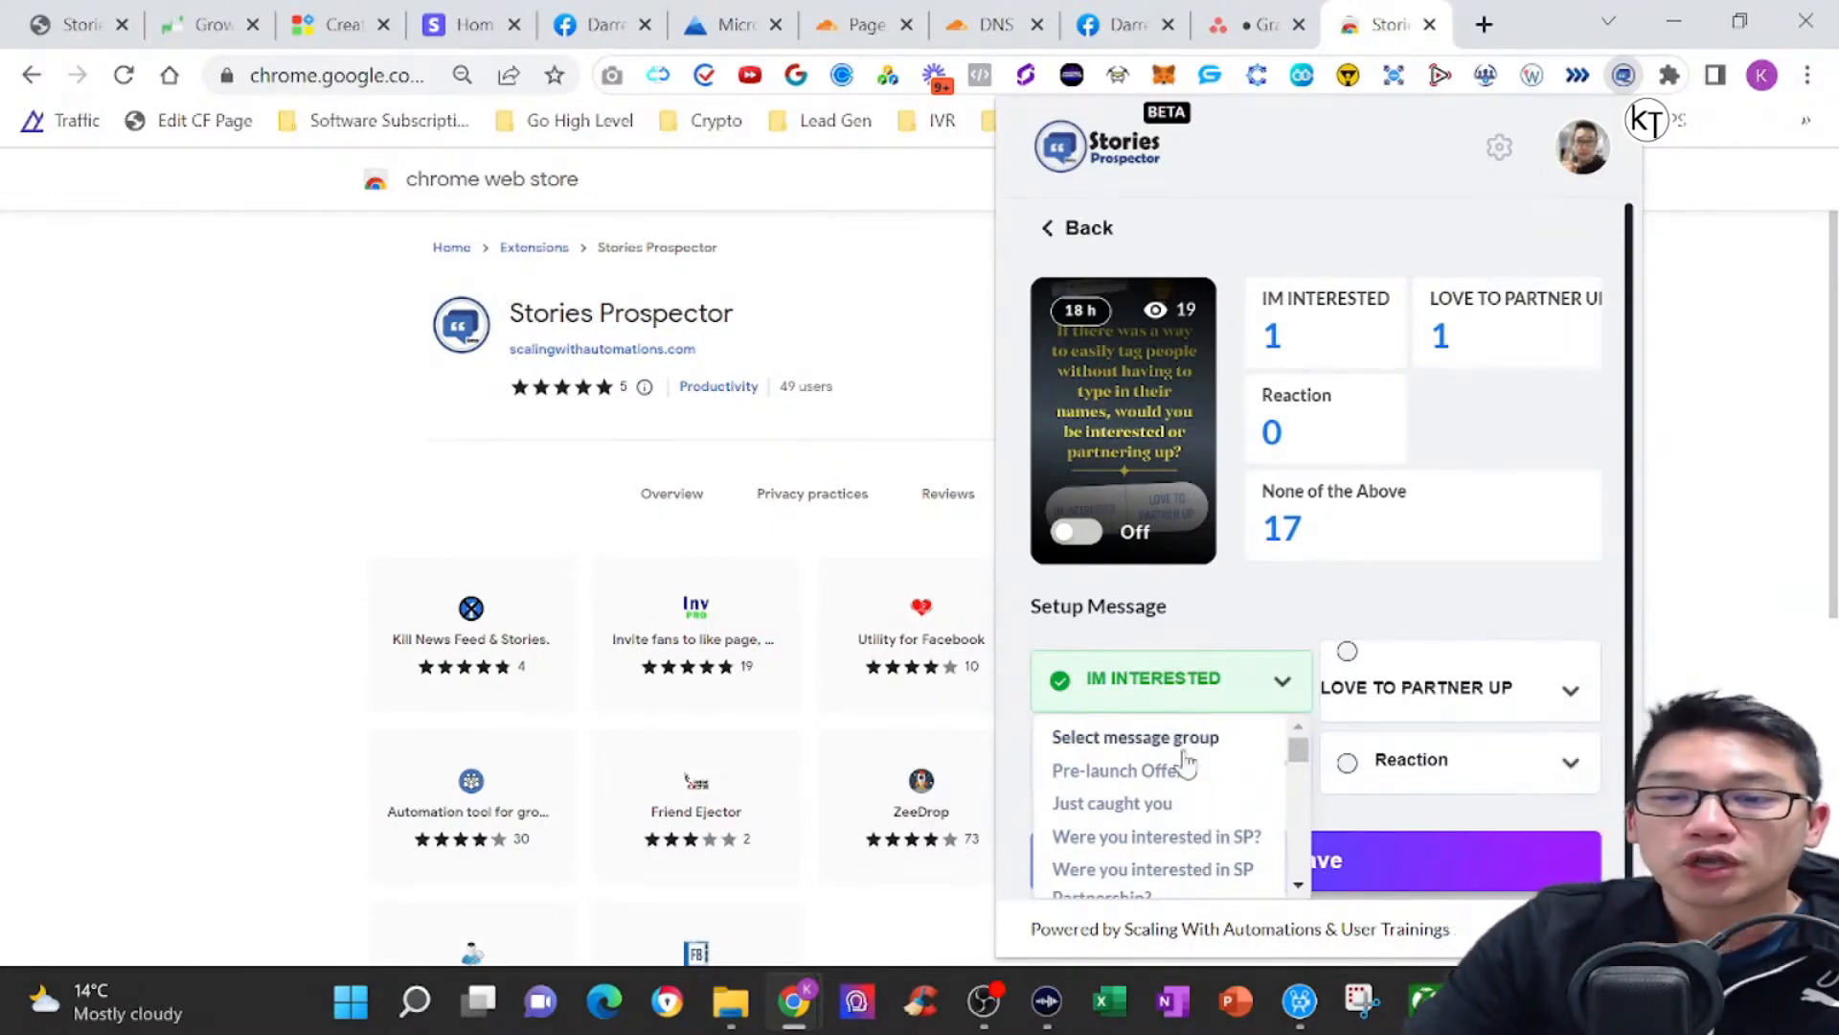
pyautogui.click(1184, 771)
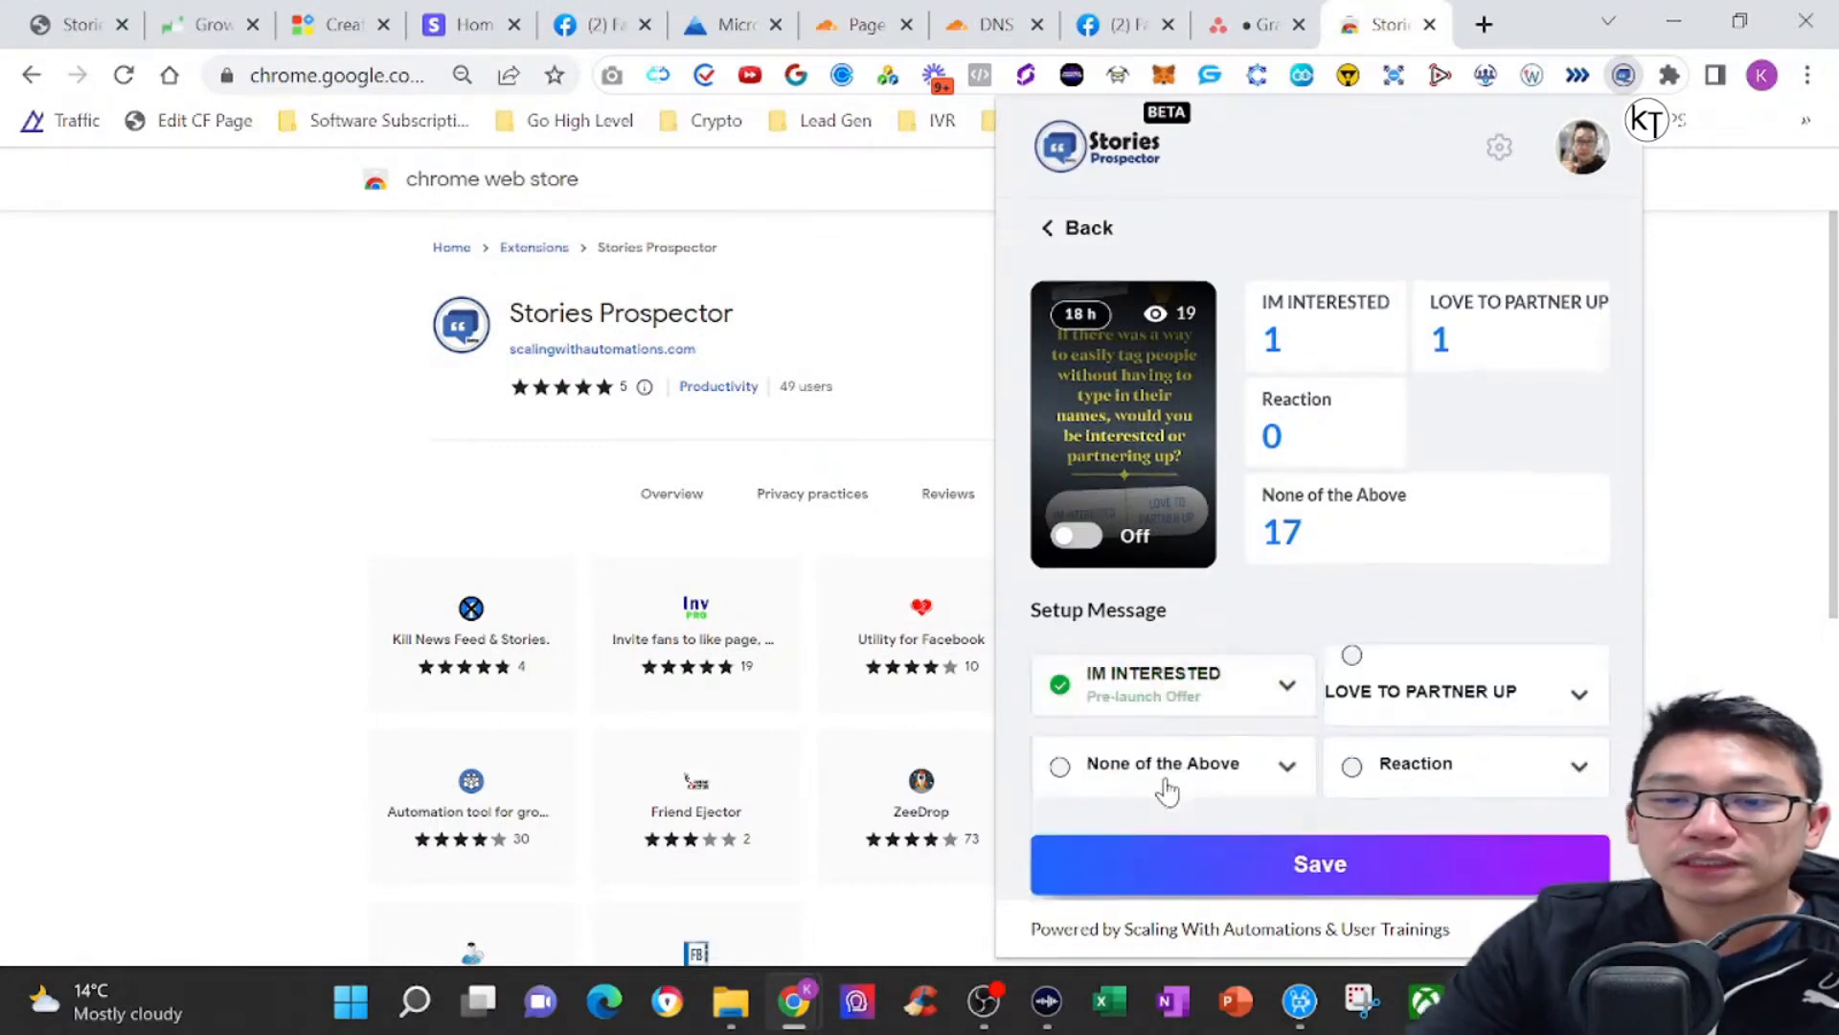
# Assign the "Pre-launch Offer" message group to LOVE TO PARTNER UP and "Just caught you" to Reaction.
pyautogui.click(1560, 693)
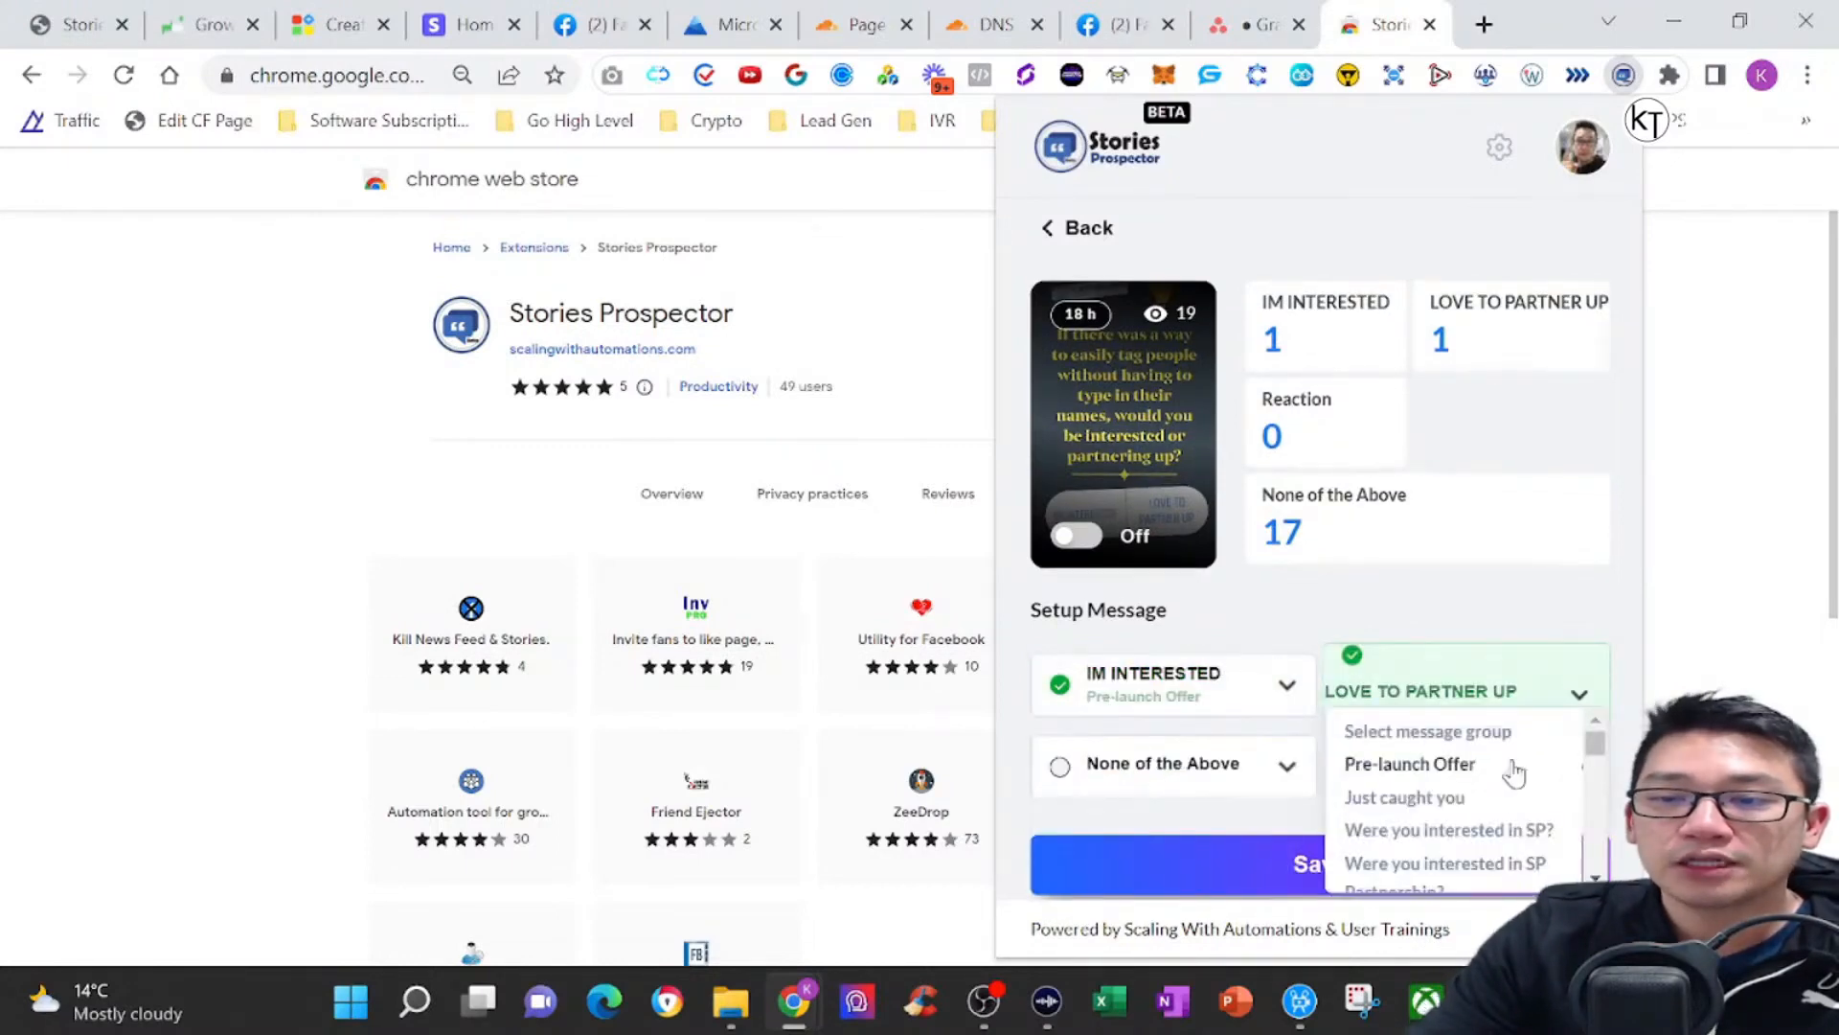
pyautogui.click(1448, 769)
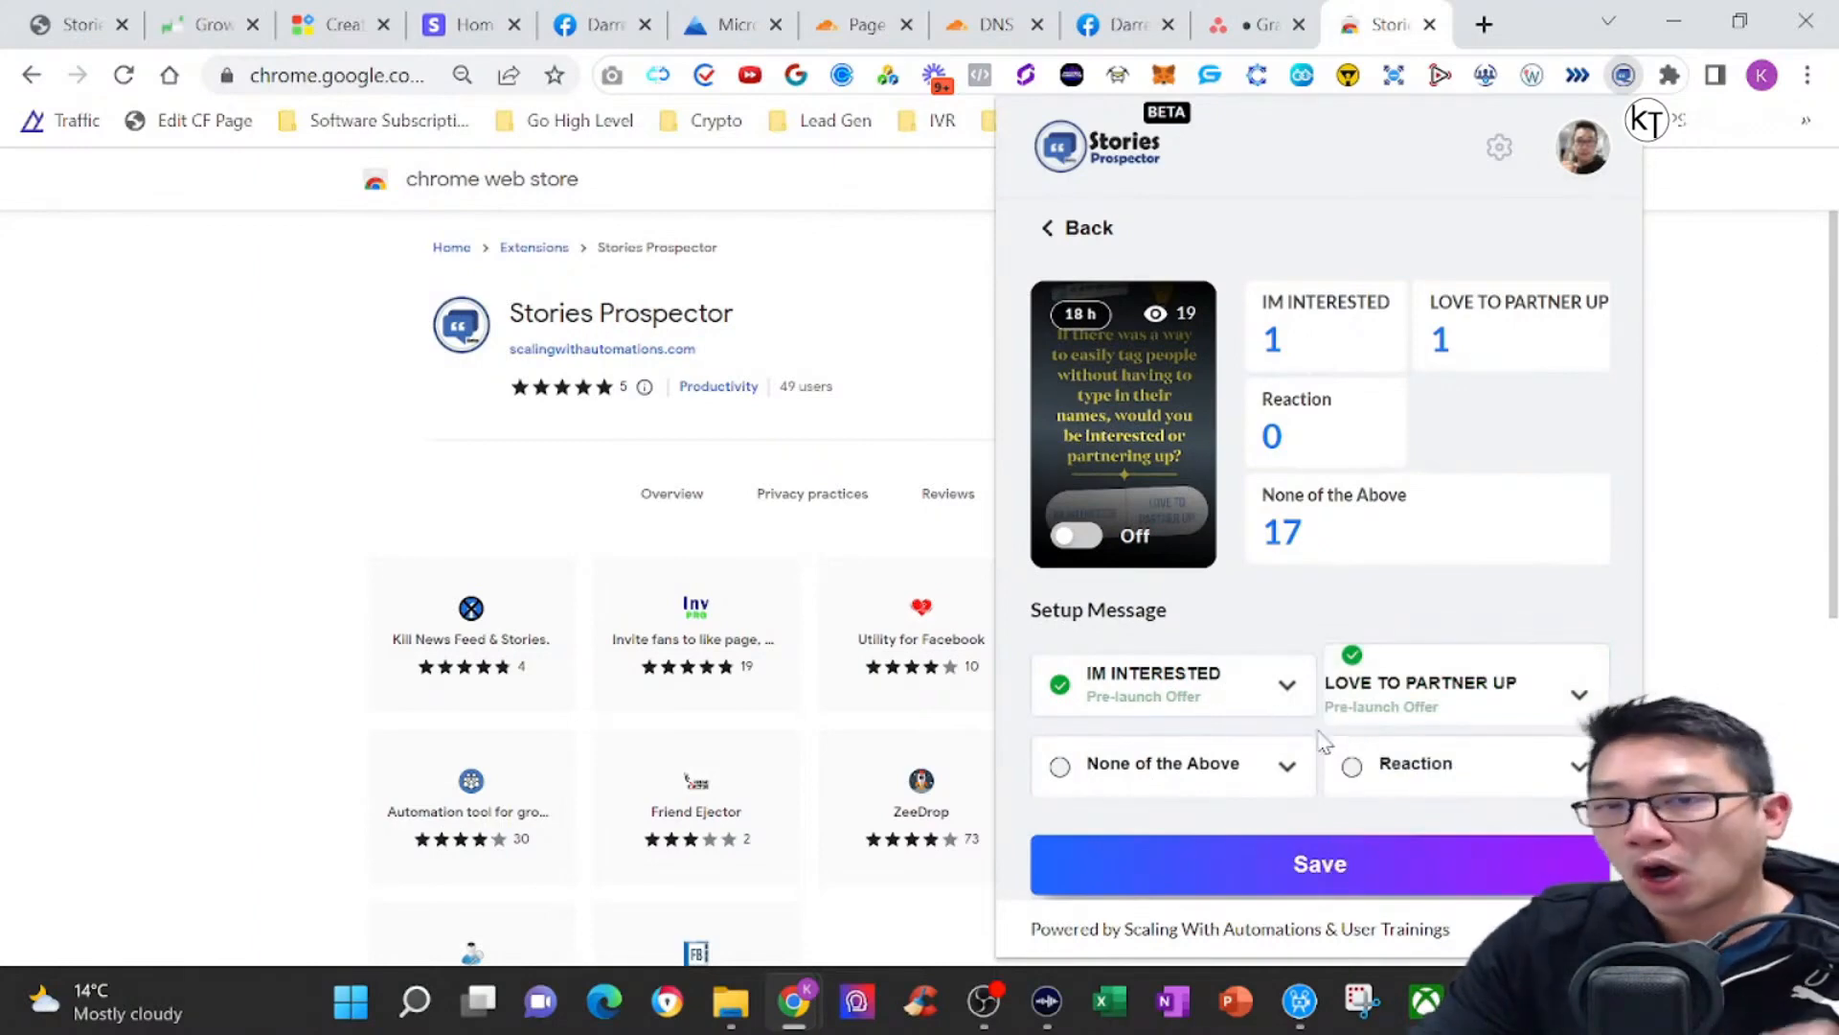
pyautogui.click(1571, 771)
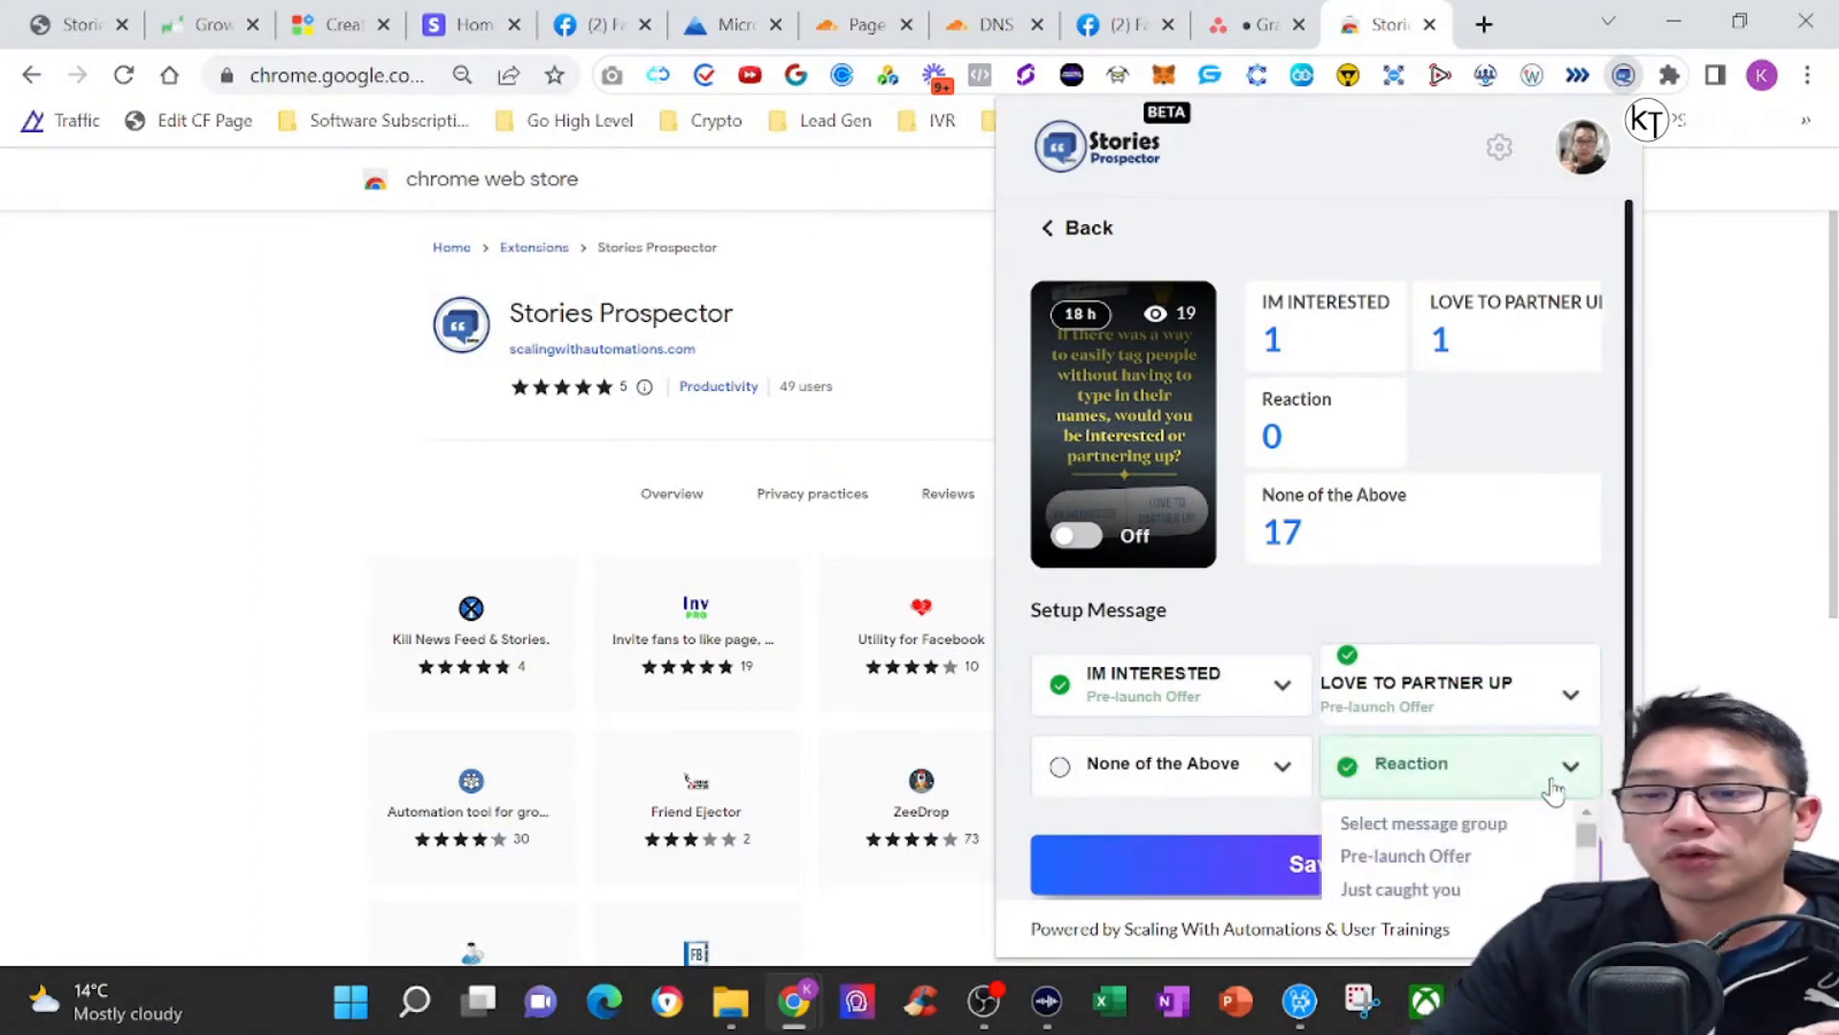
pyautogui.click(1431, 891)
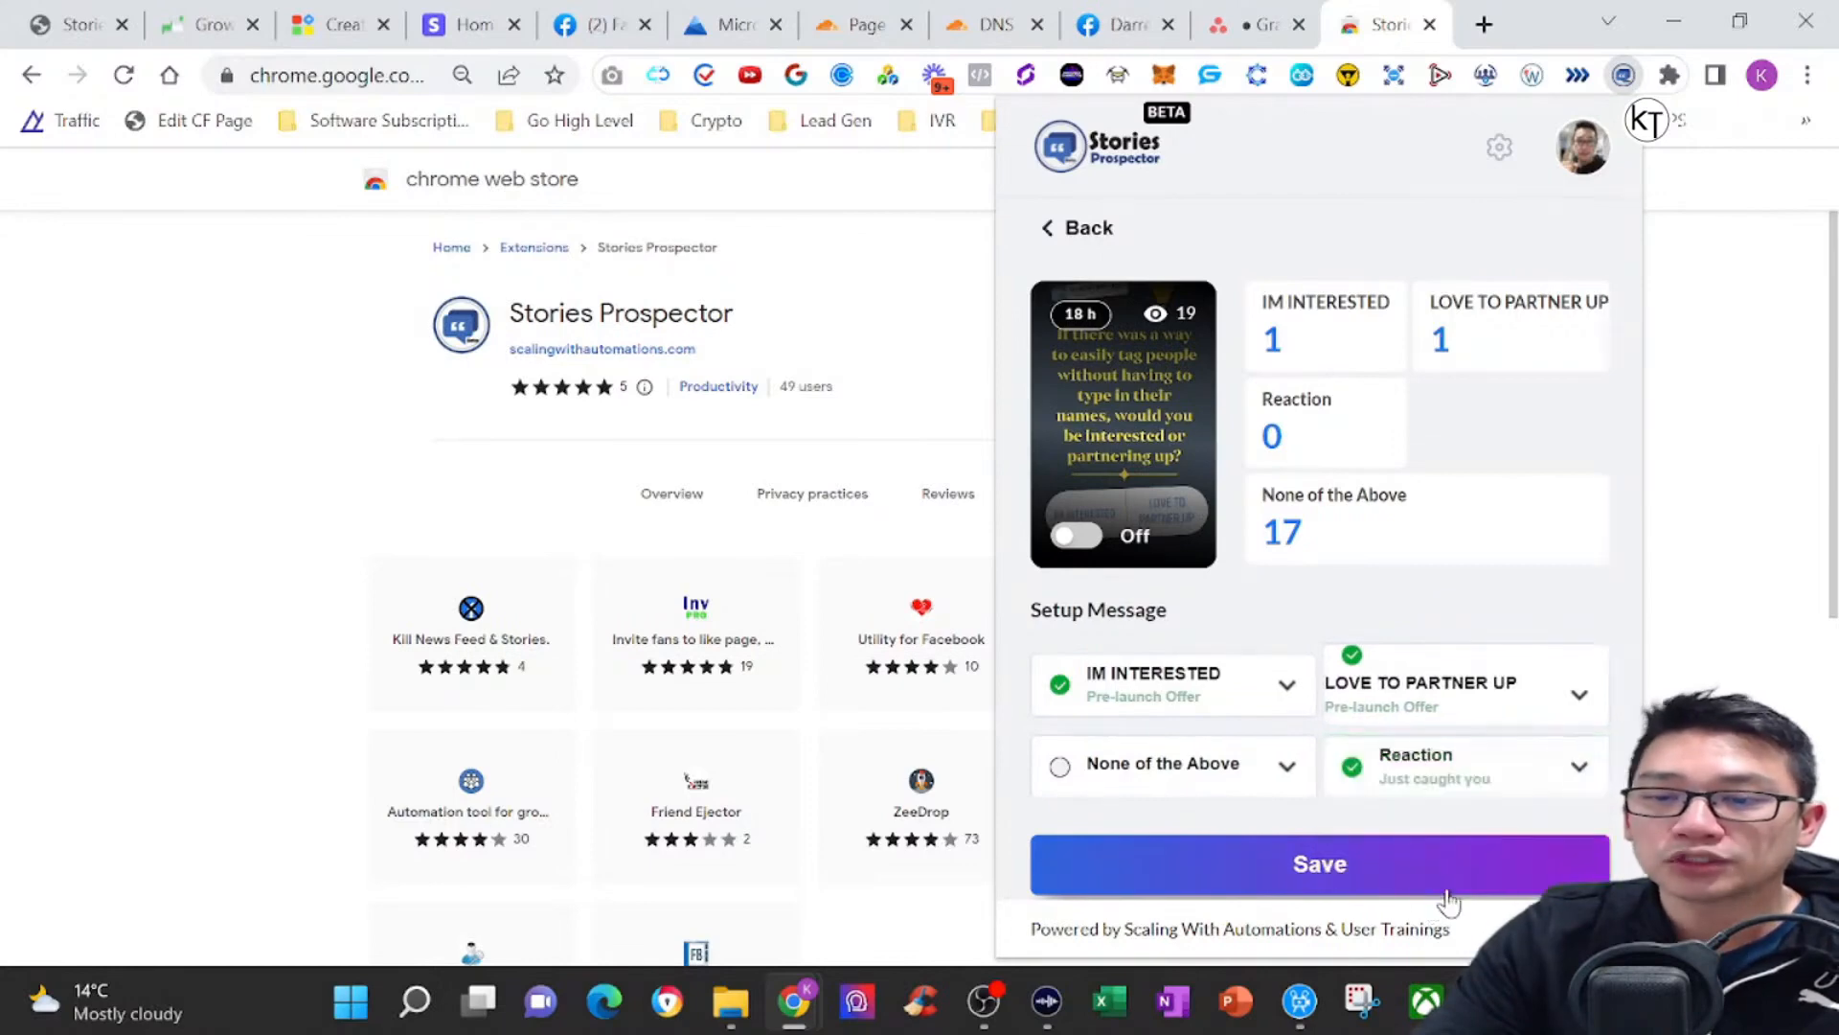
# Assign the "Coach" message group to None of the Above and return to the recent stories without saving.
pyautogui.click(1275, 777)
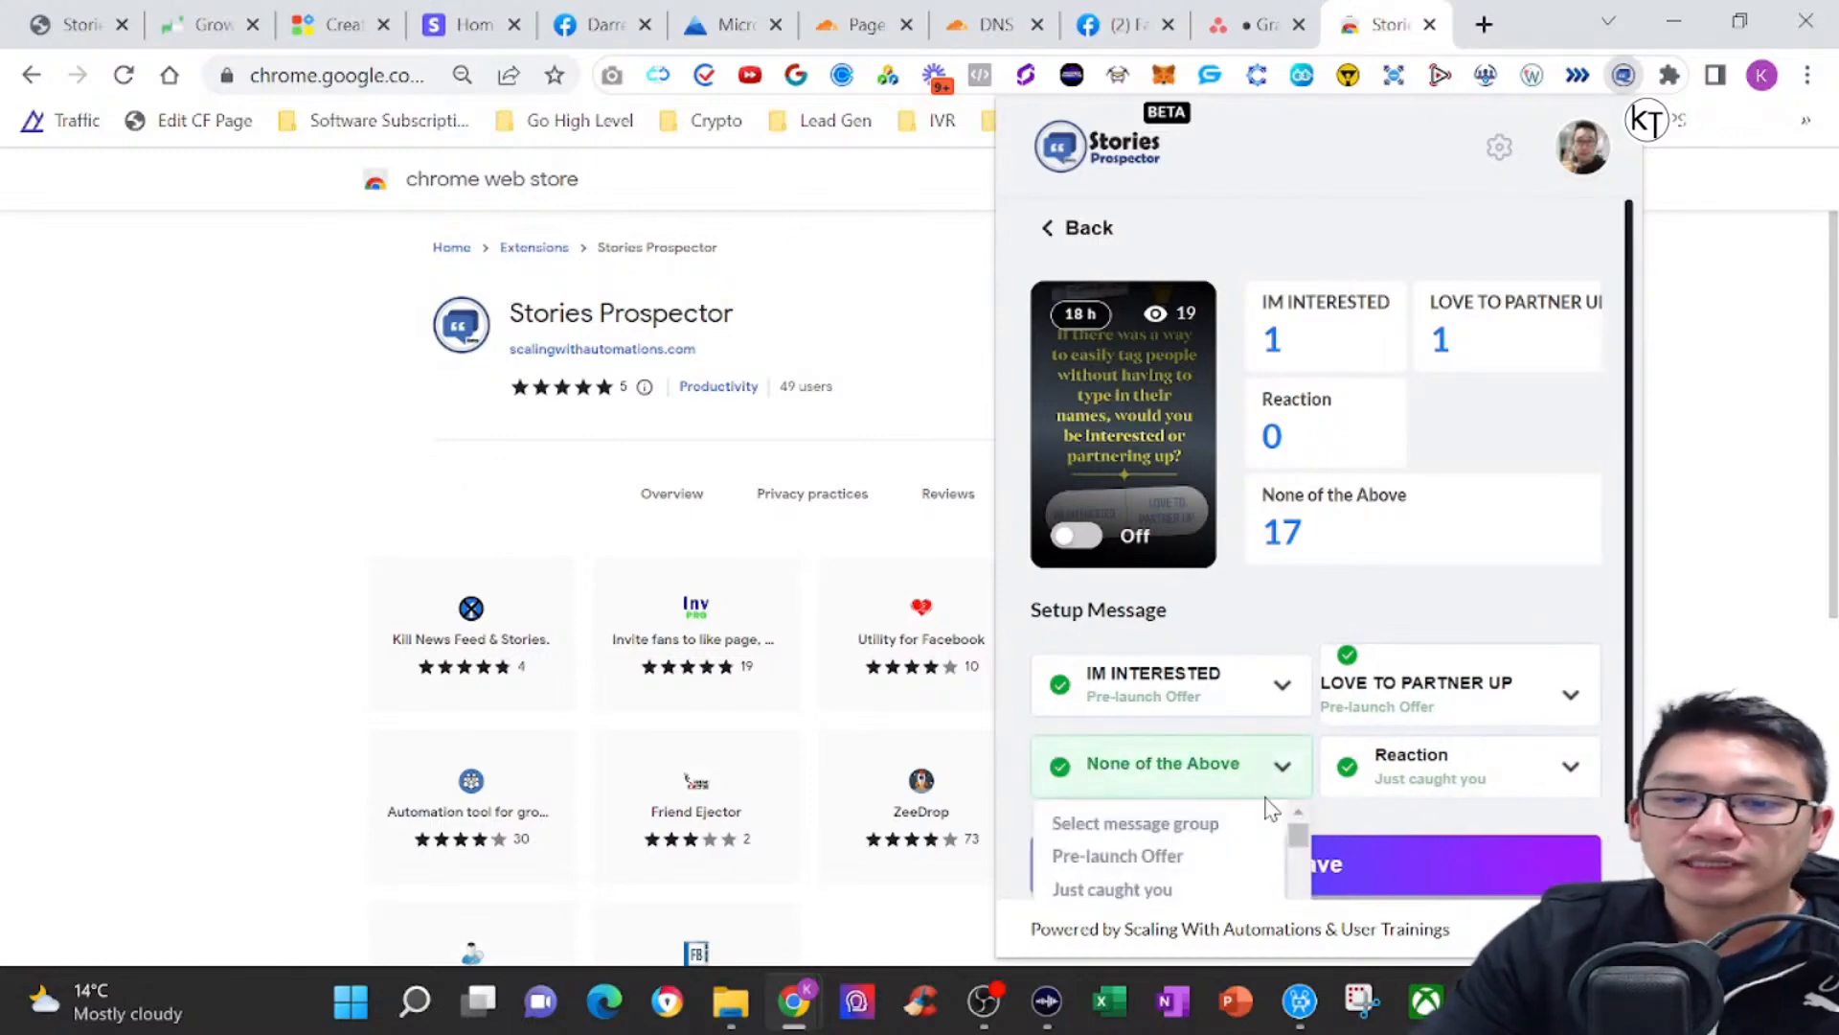
pyautogui.scroll(-3, 1150, 838)
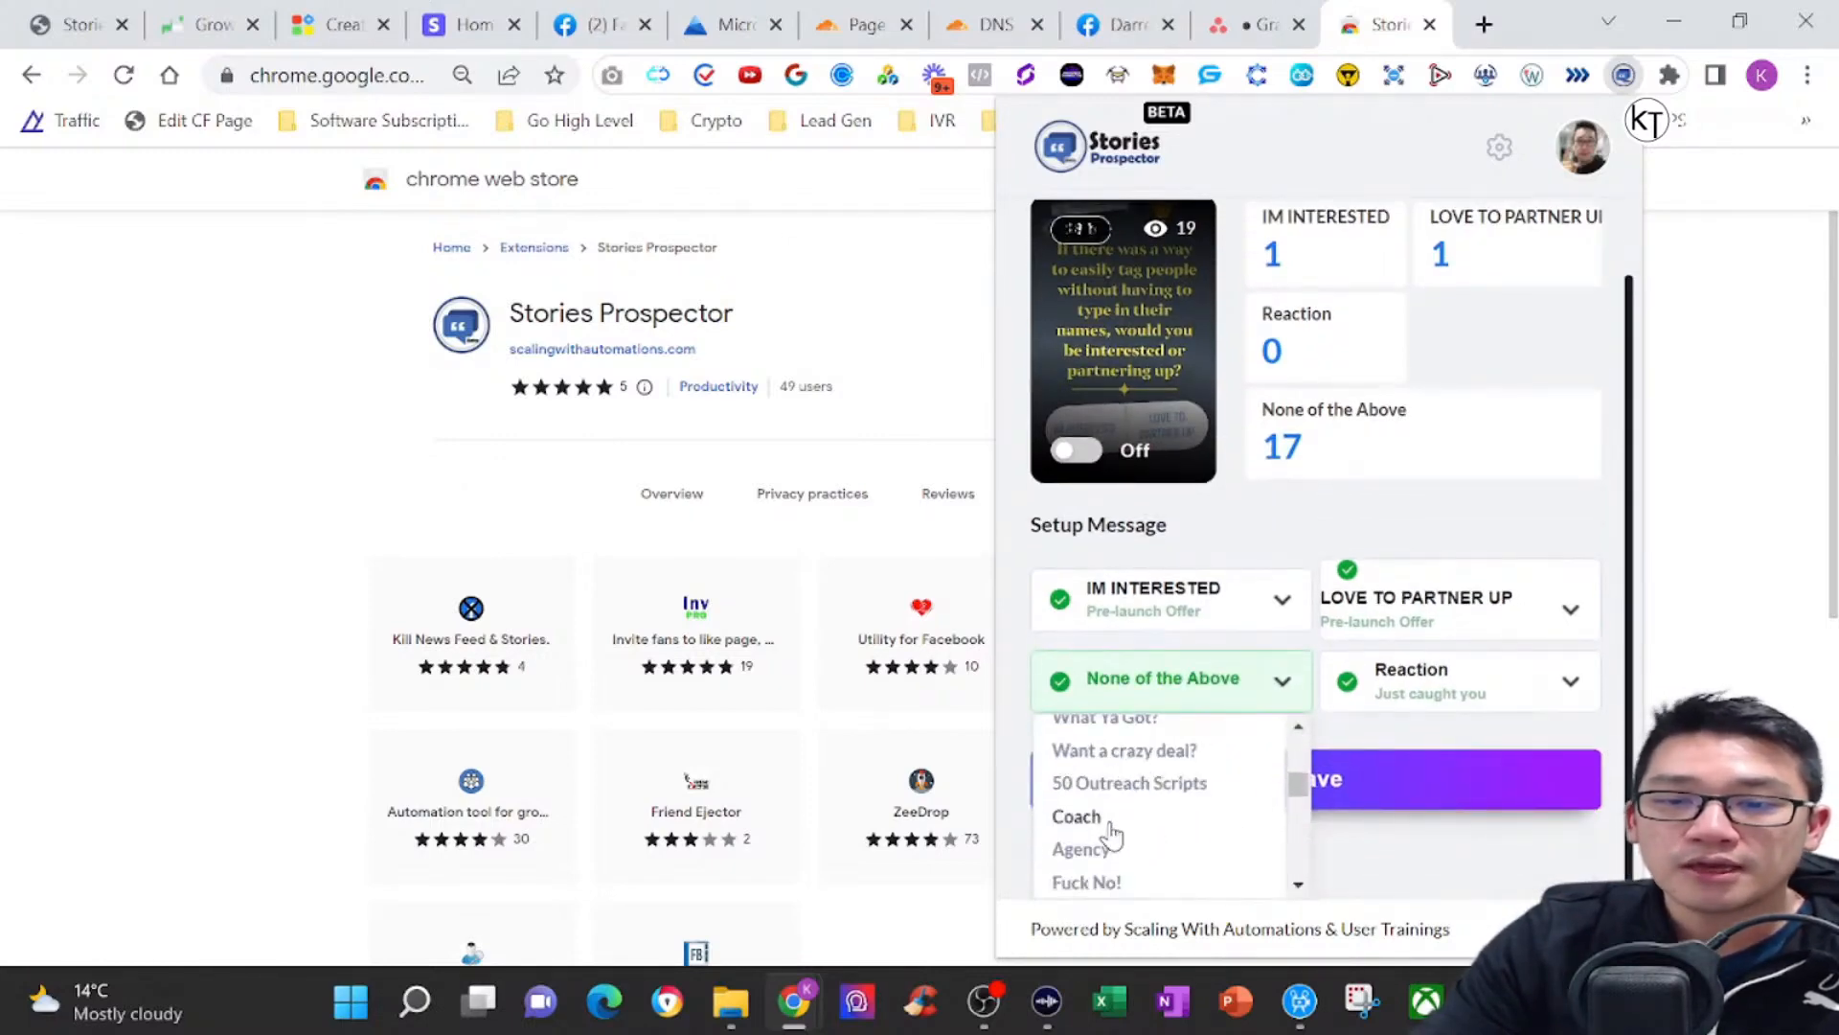
pyautogui.click(1076, 817)
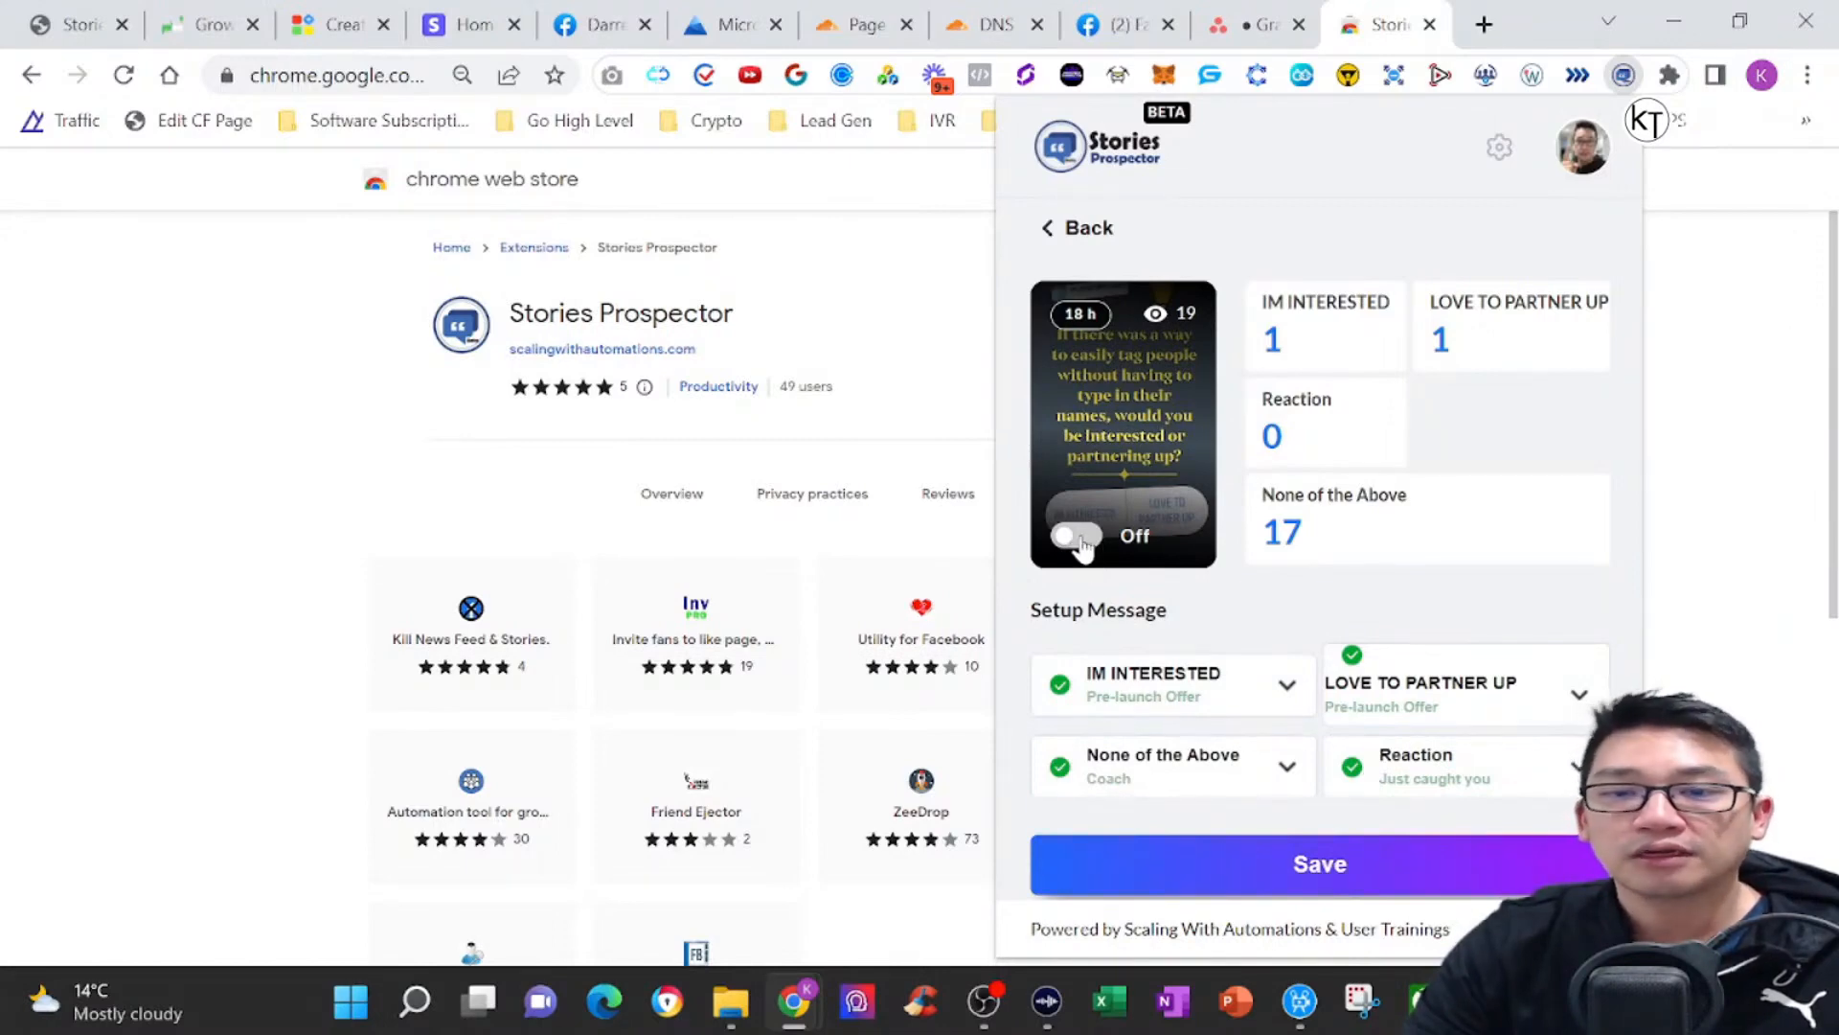
pyautogui.click(1089, 230)
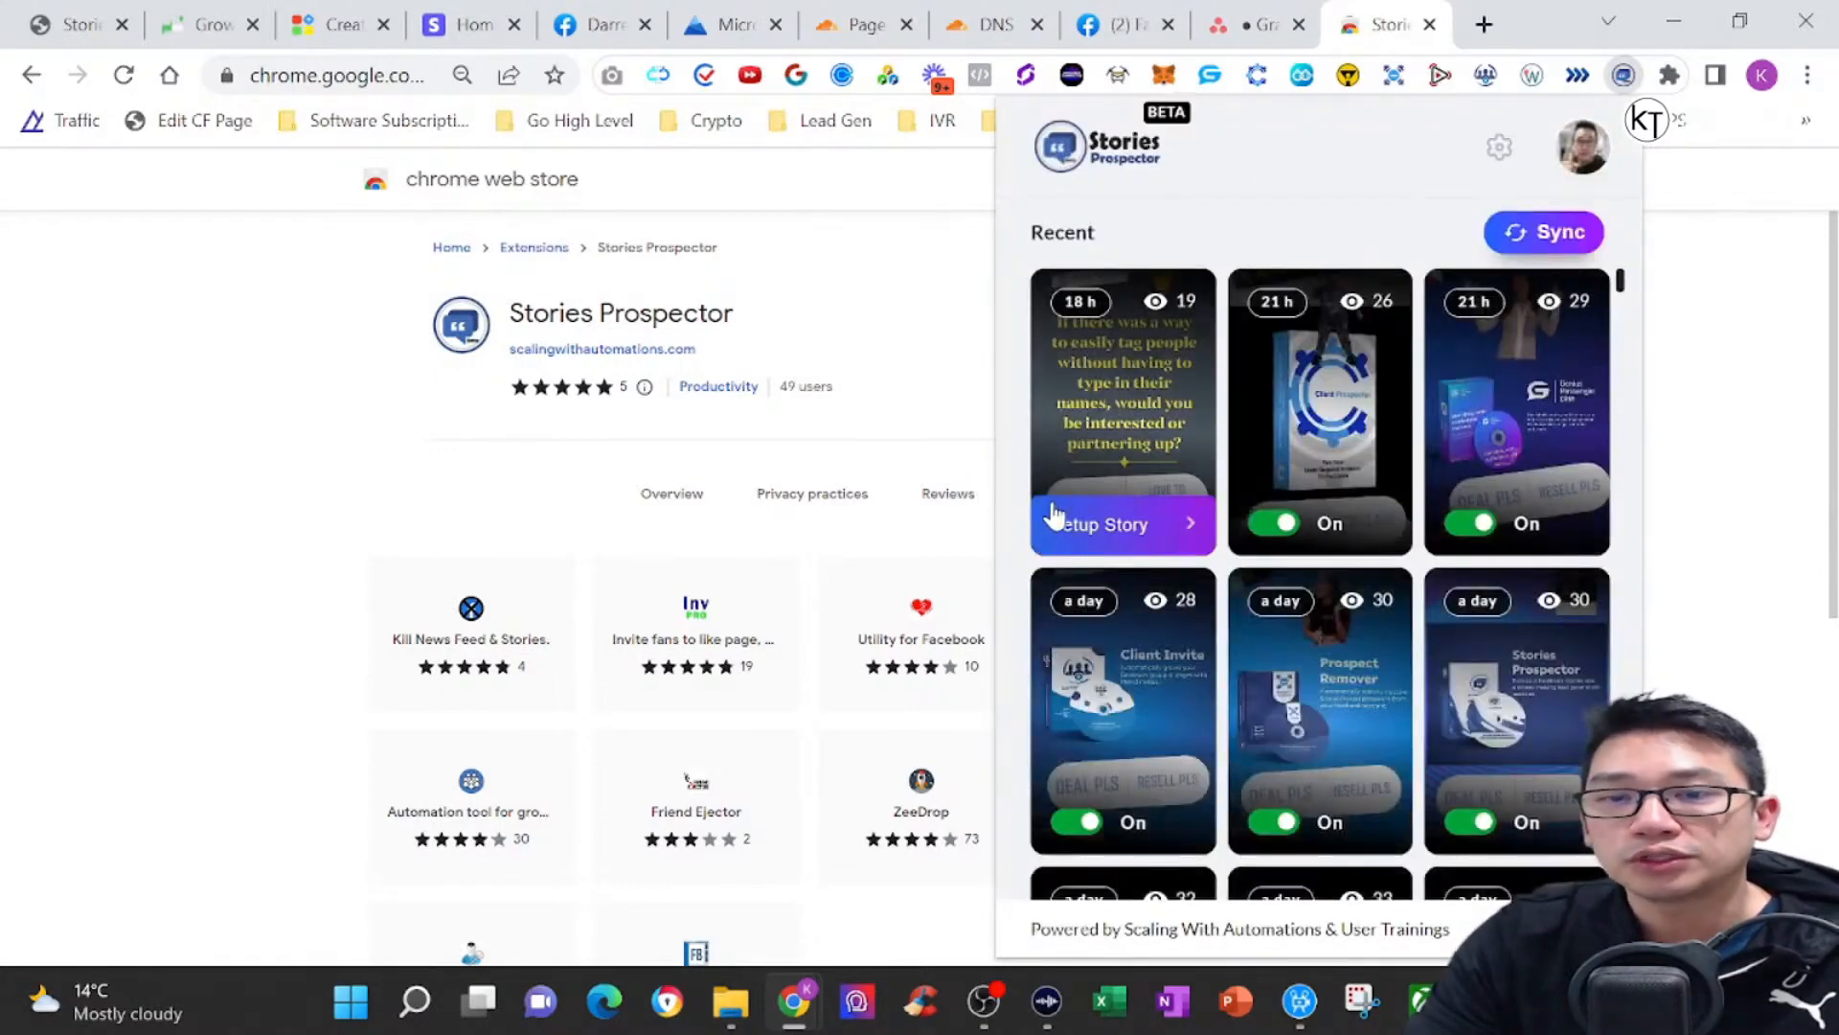
# Look through the recent stories, open the Client Prospector story and check the message group choices for DEAL PLS and RESELL PLS.
pyautogui.scroll(-9, 1428, 654)
pyautogui.scroll(4, 1427, 654)
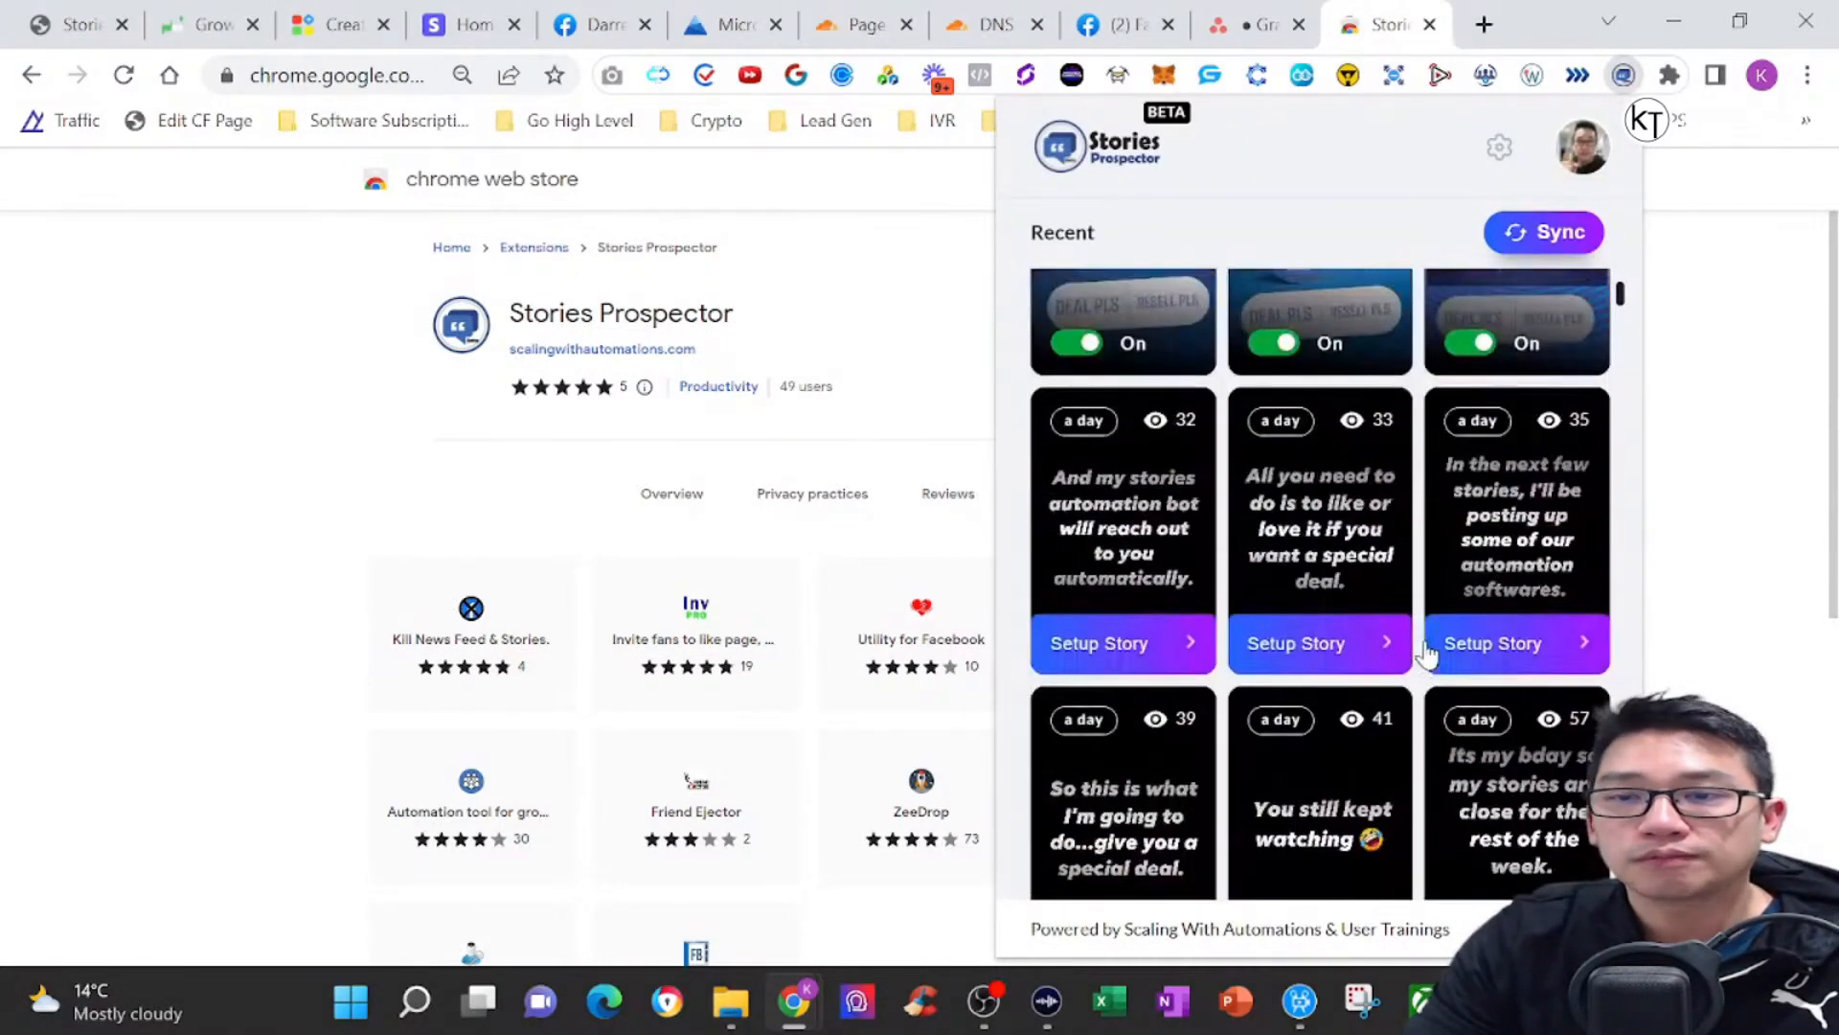
pyautogui.scroll(5, 1338, 553)
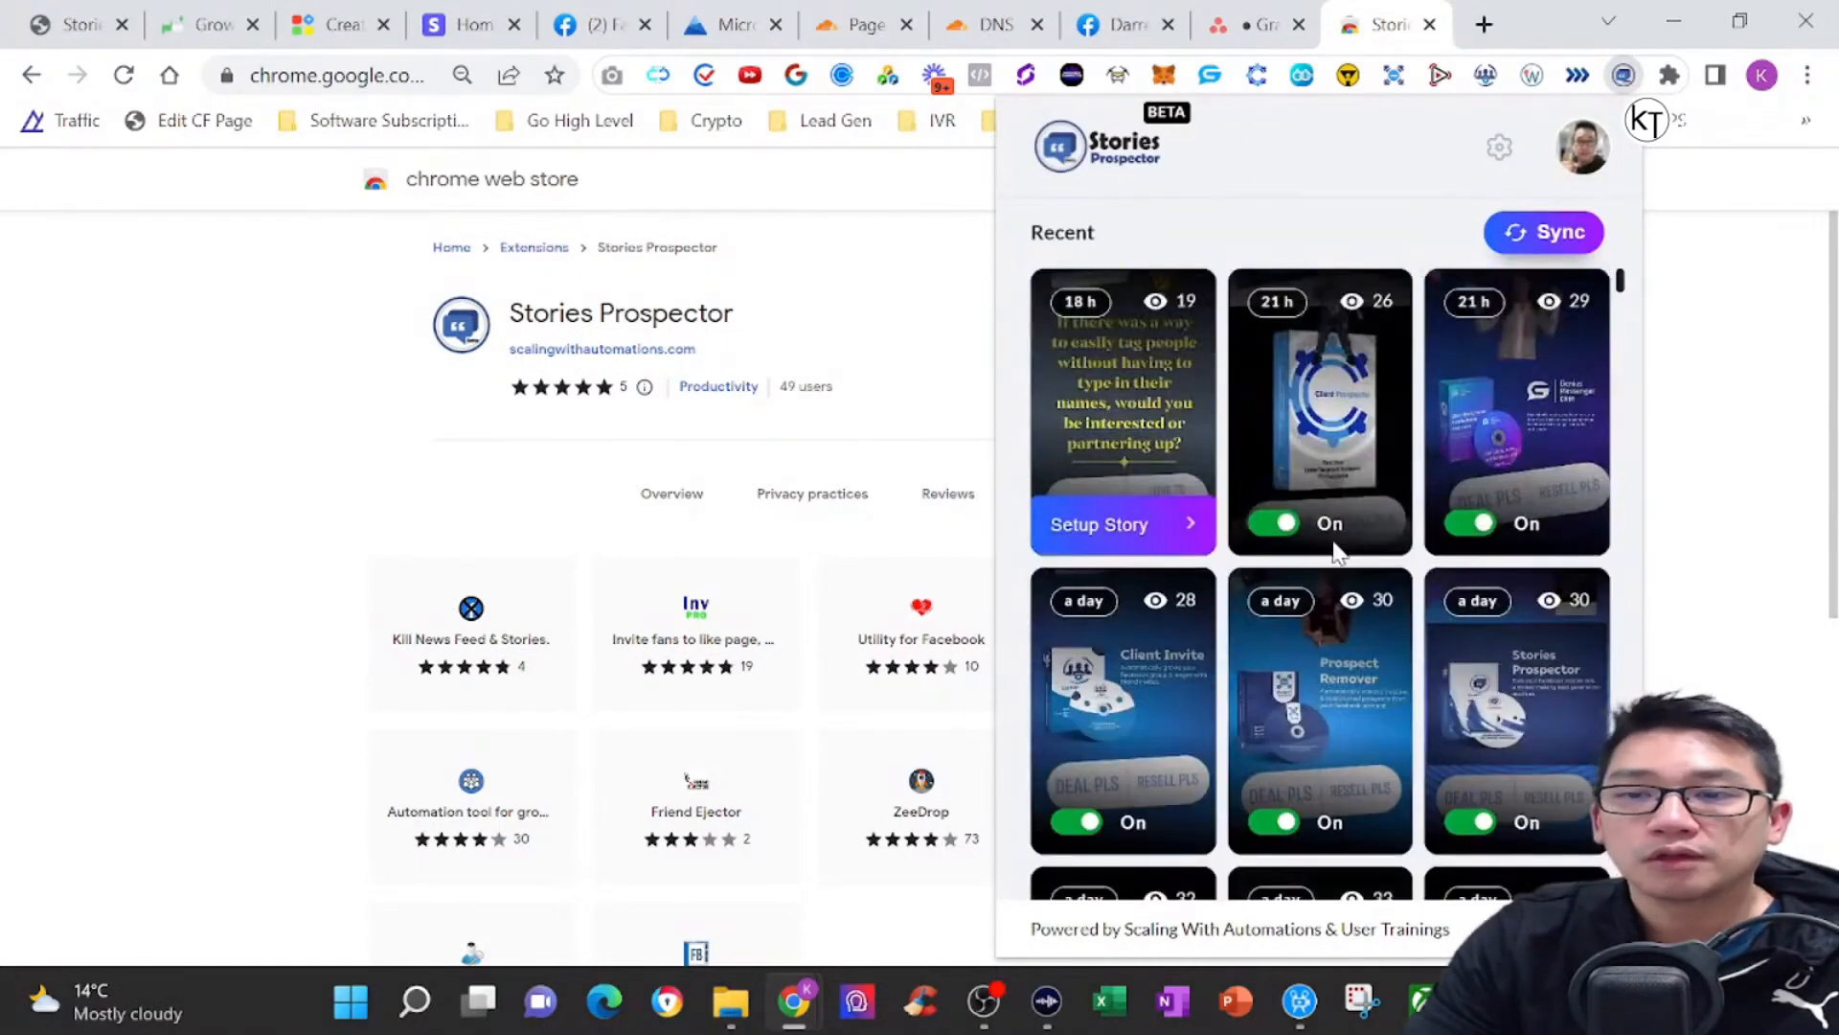
pyautogui.click(1342, 473)
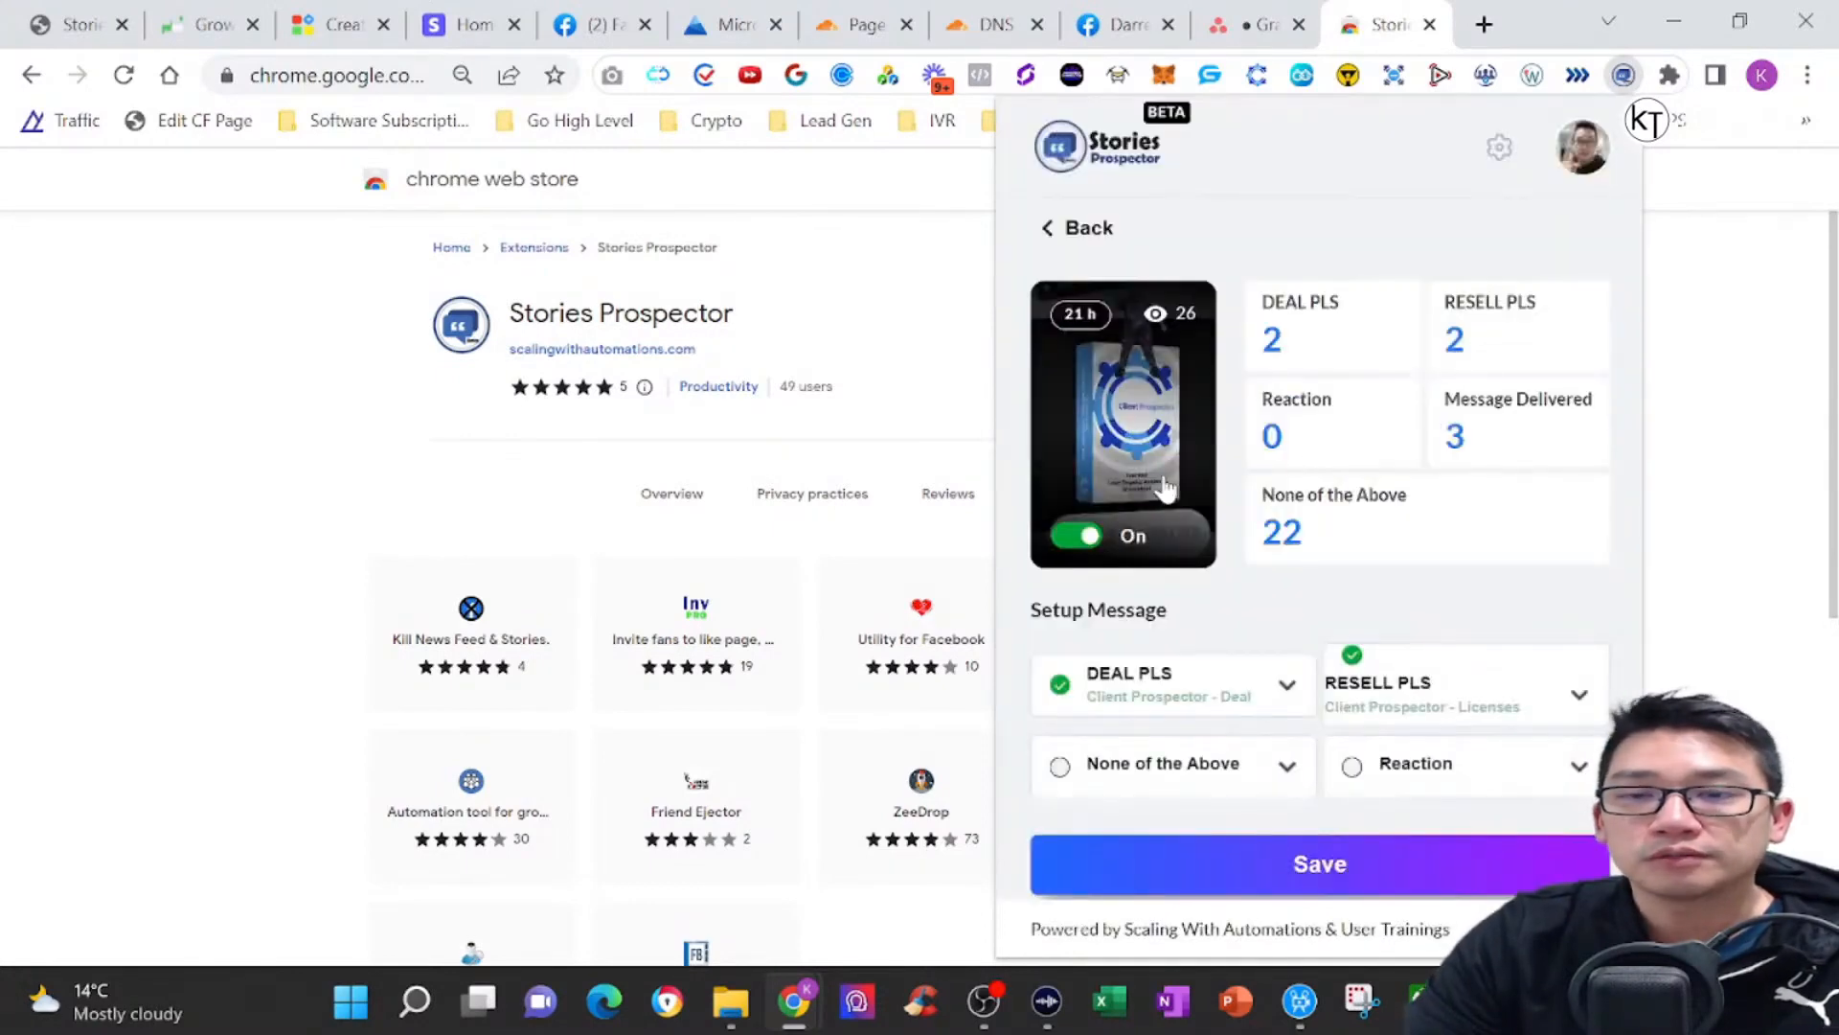
pyautogui.click(1289, 694)
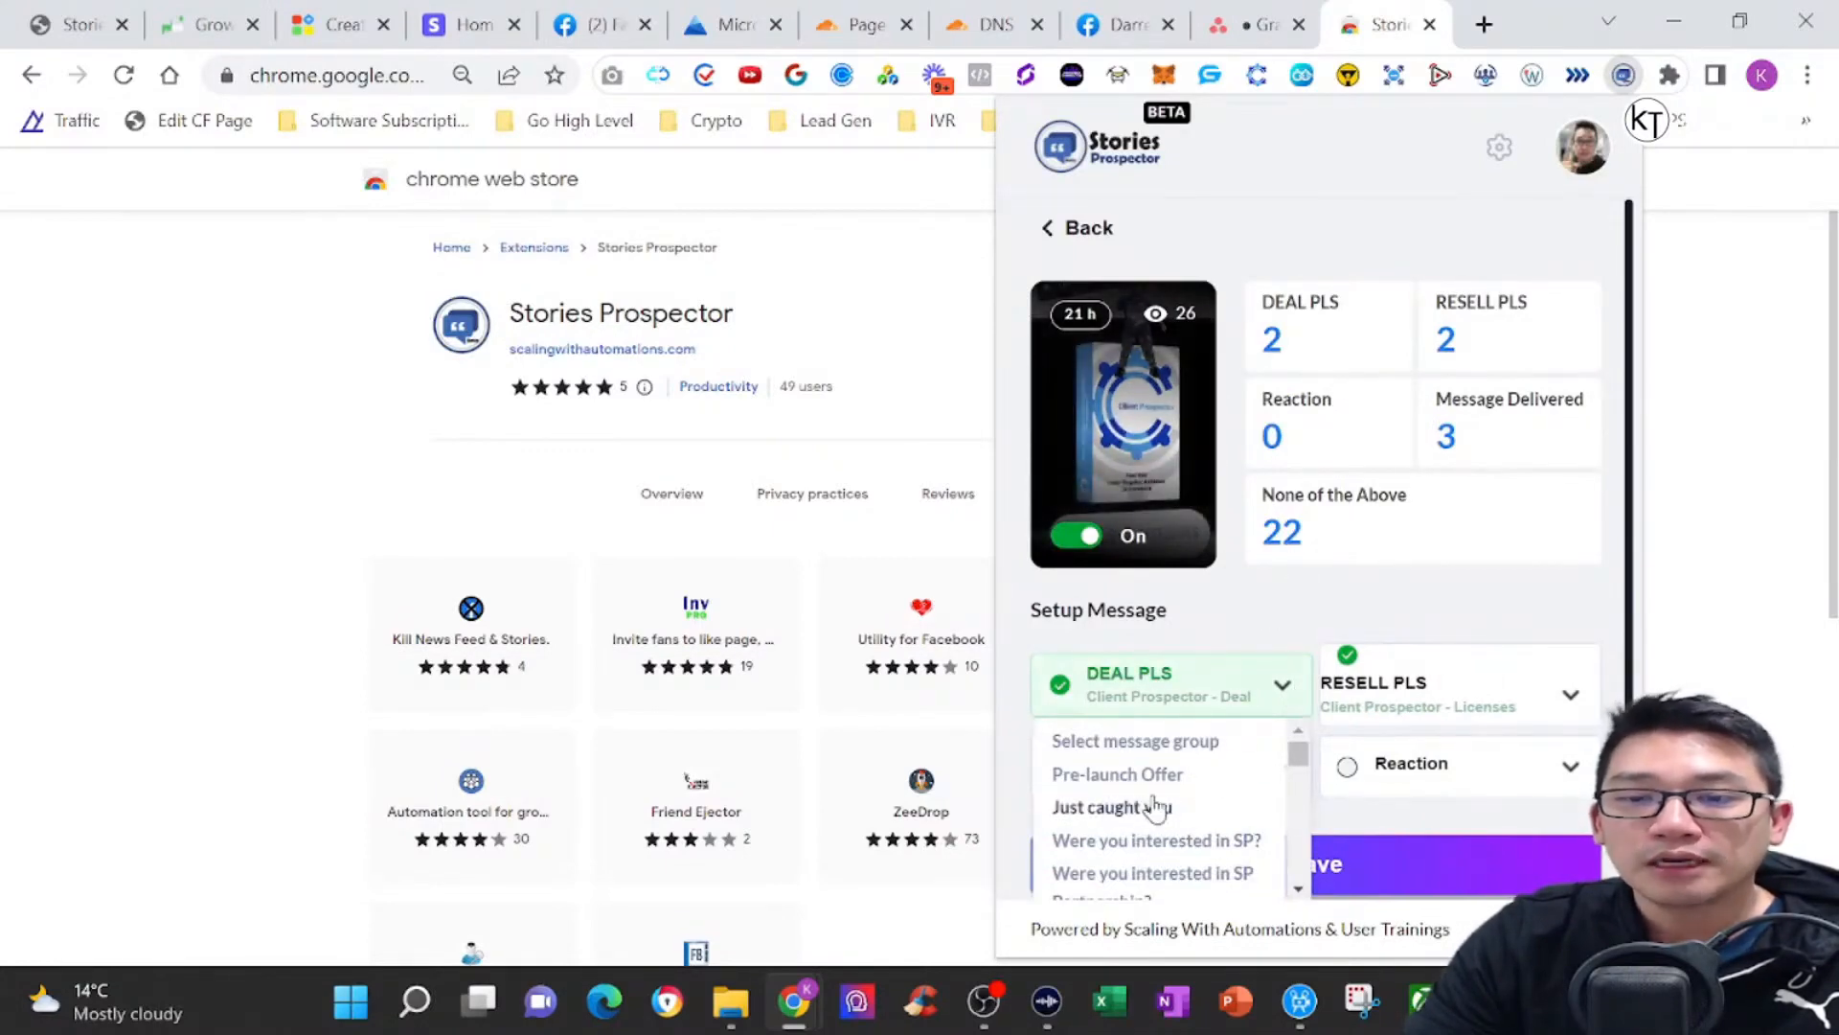
pyautogui.click(1566, 691)
pyautogui.click(1587, 581)
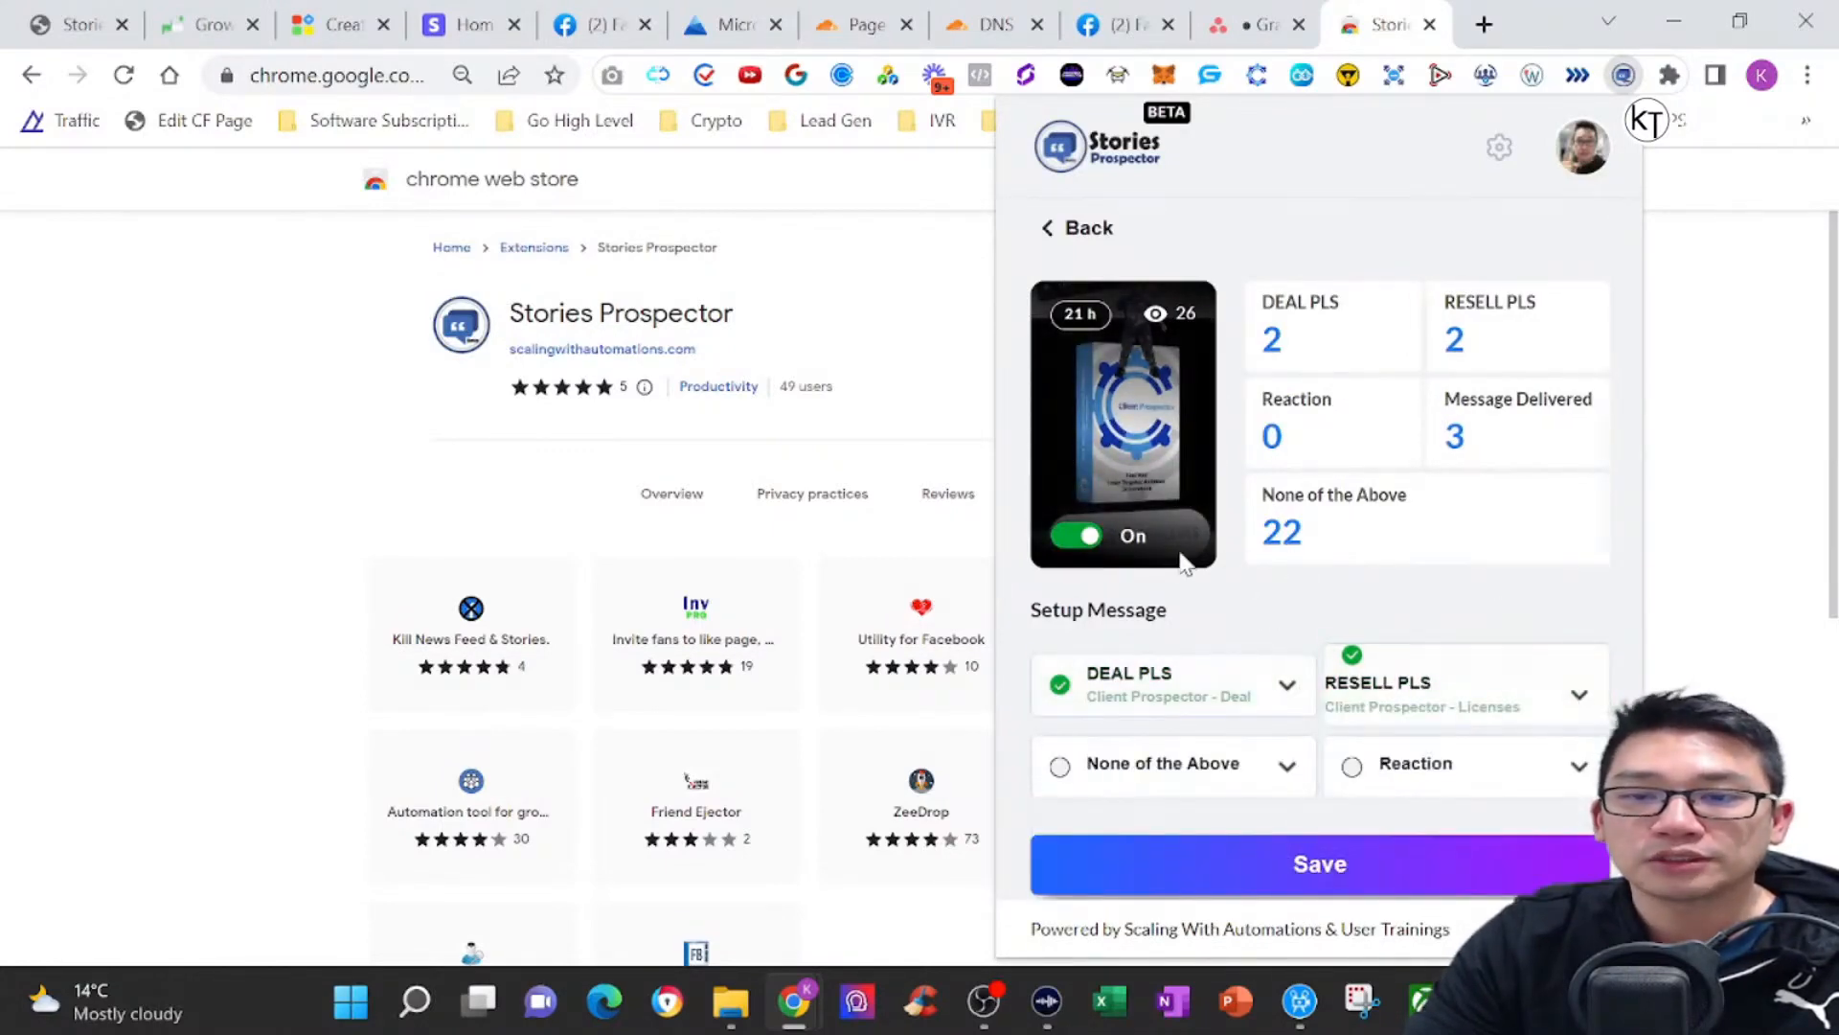
# Switch the Client Prospector story's automation off and back on, both in its setup and in the recent stories.
pyautogui.click(1081, 536)
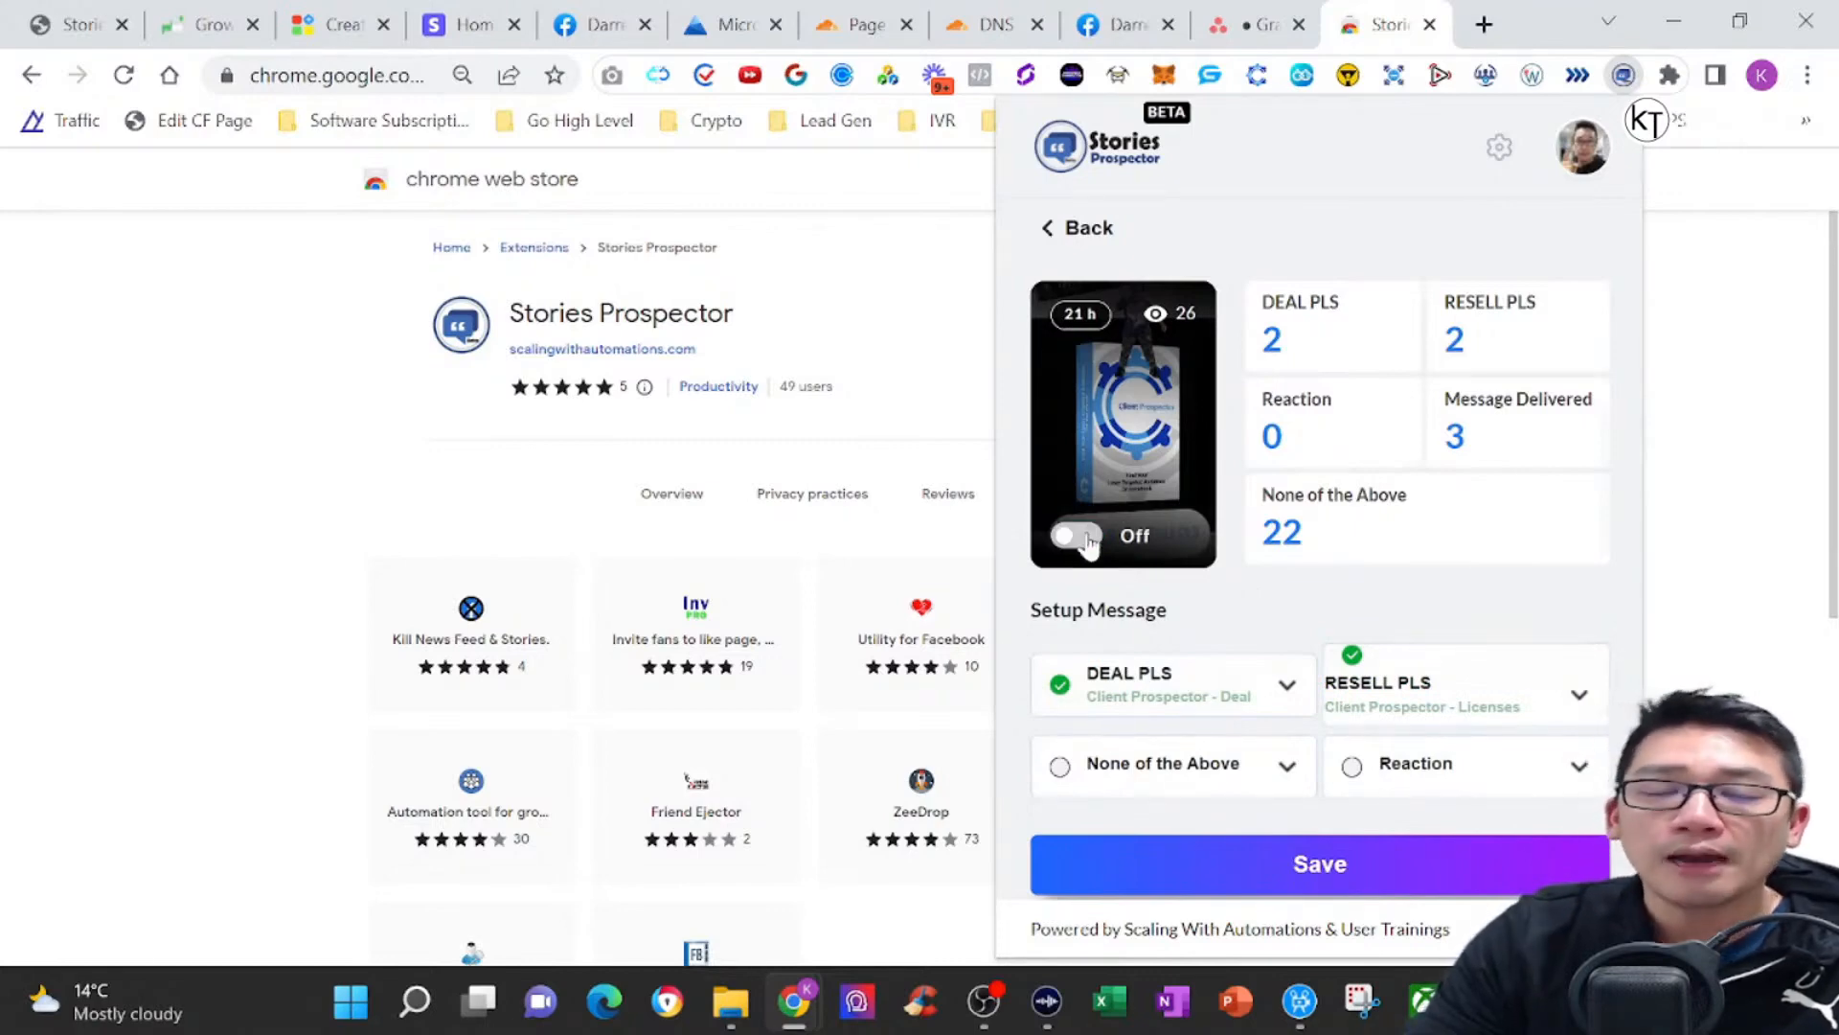
pyautogui.click(1087, 539)
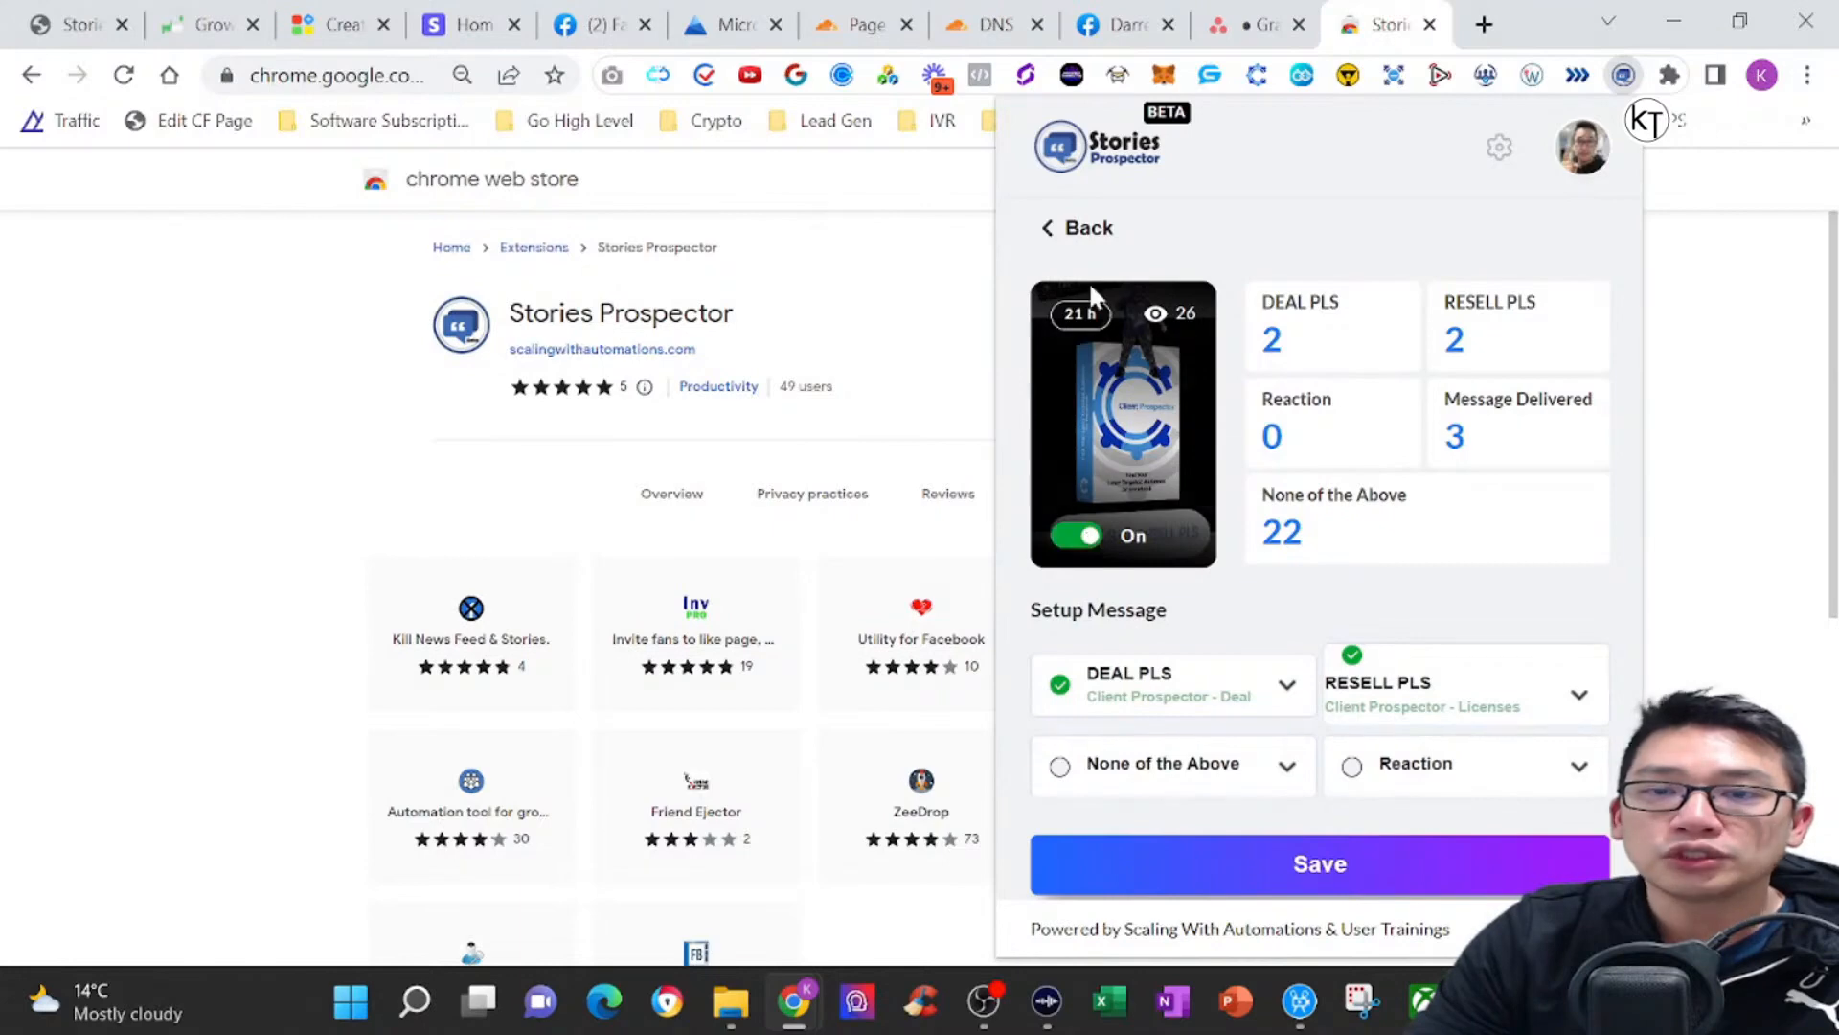
pyautogui.click(1086, 228)
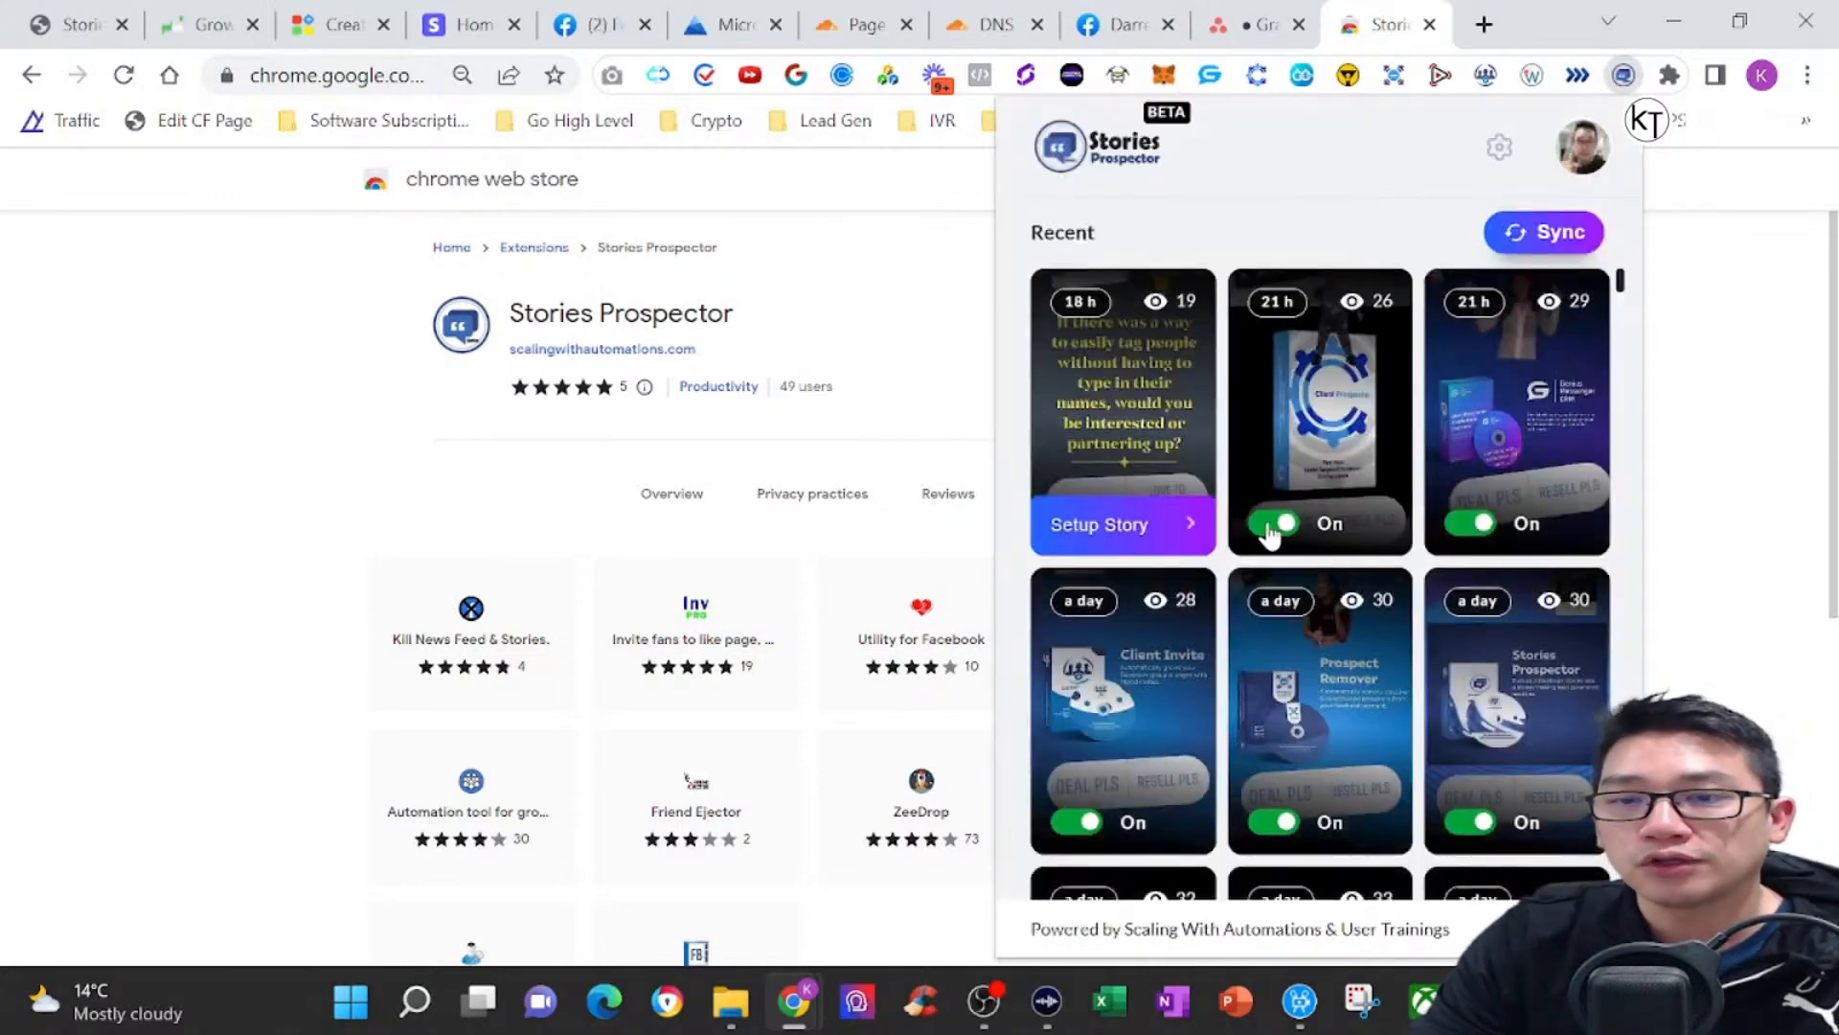
pyautogui.click(1271, 526)
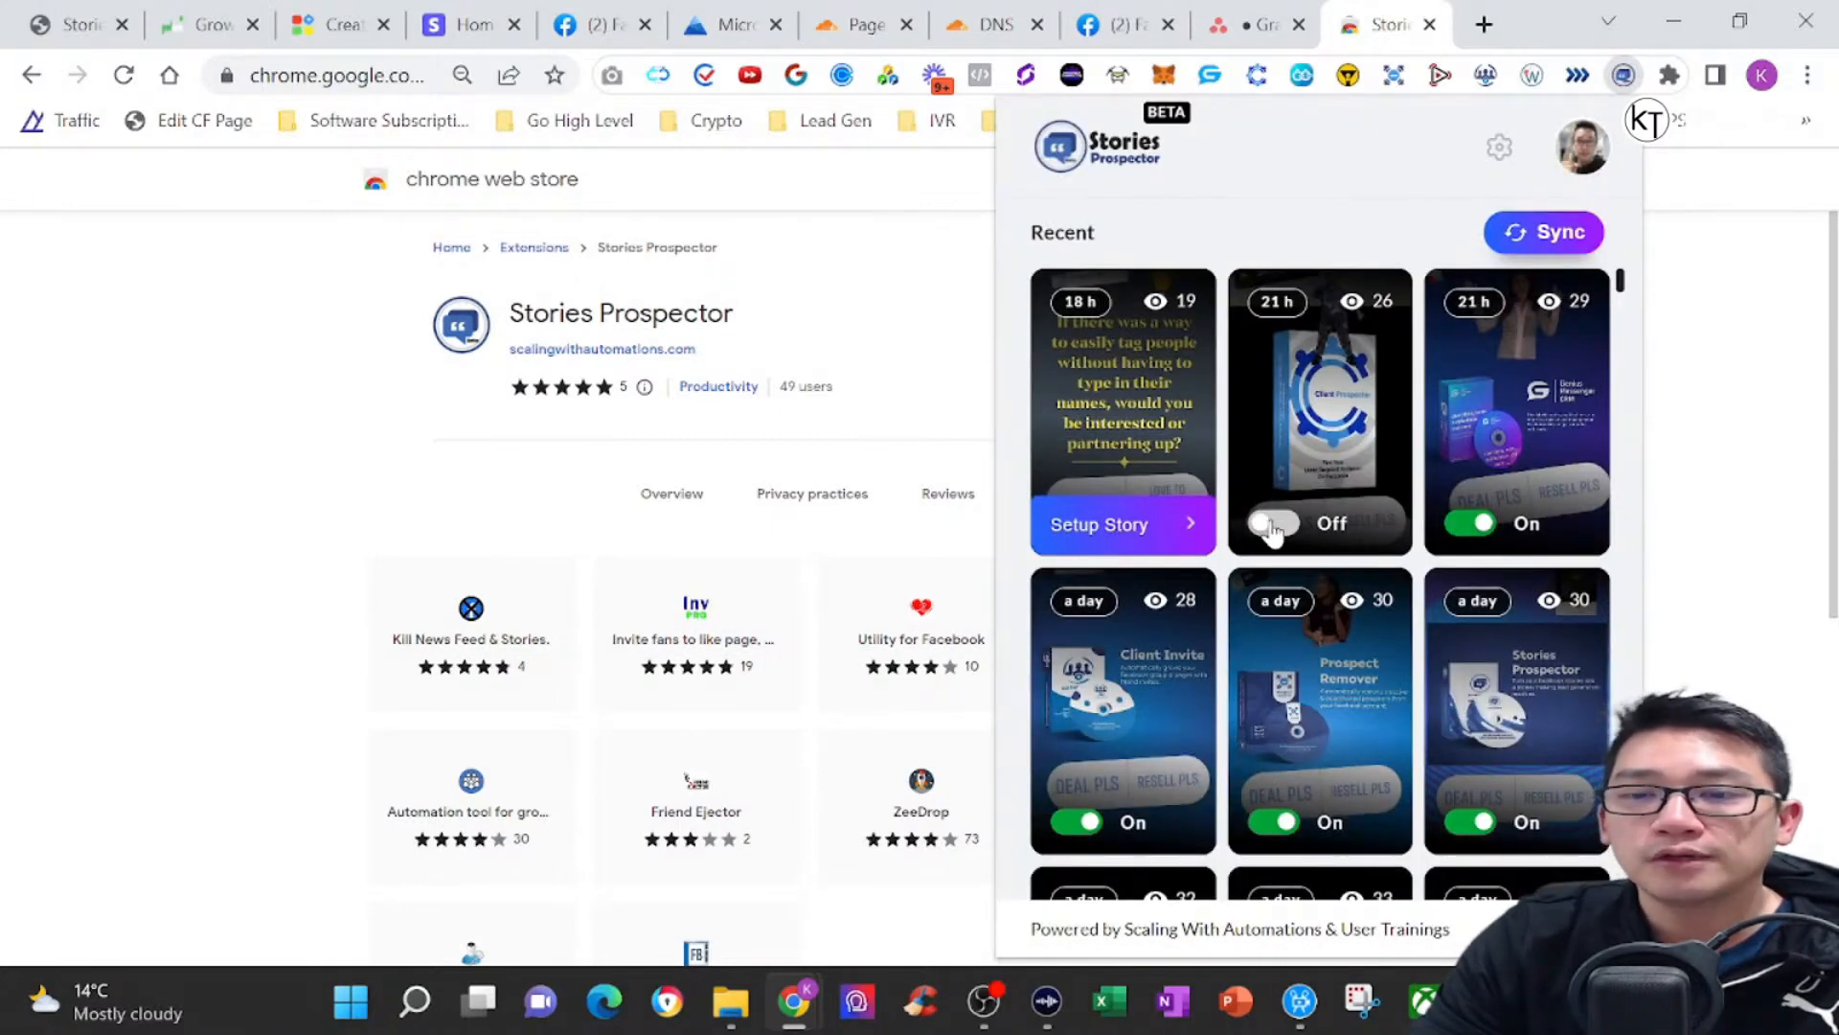
pyautogui.click(1271, 527)
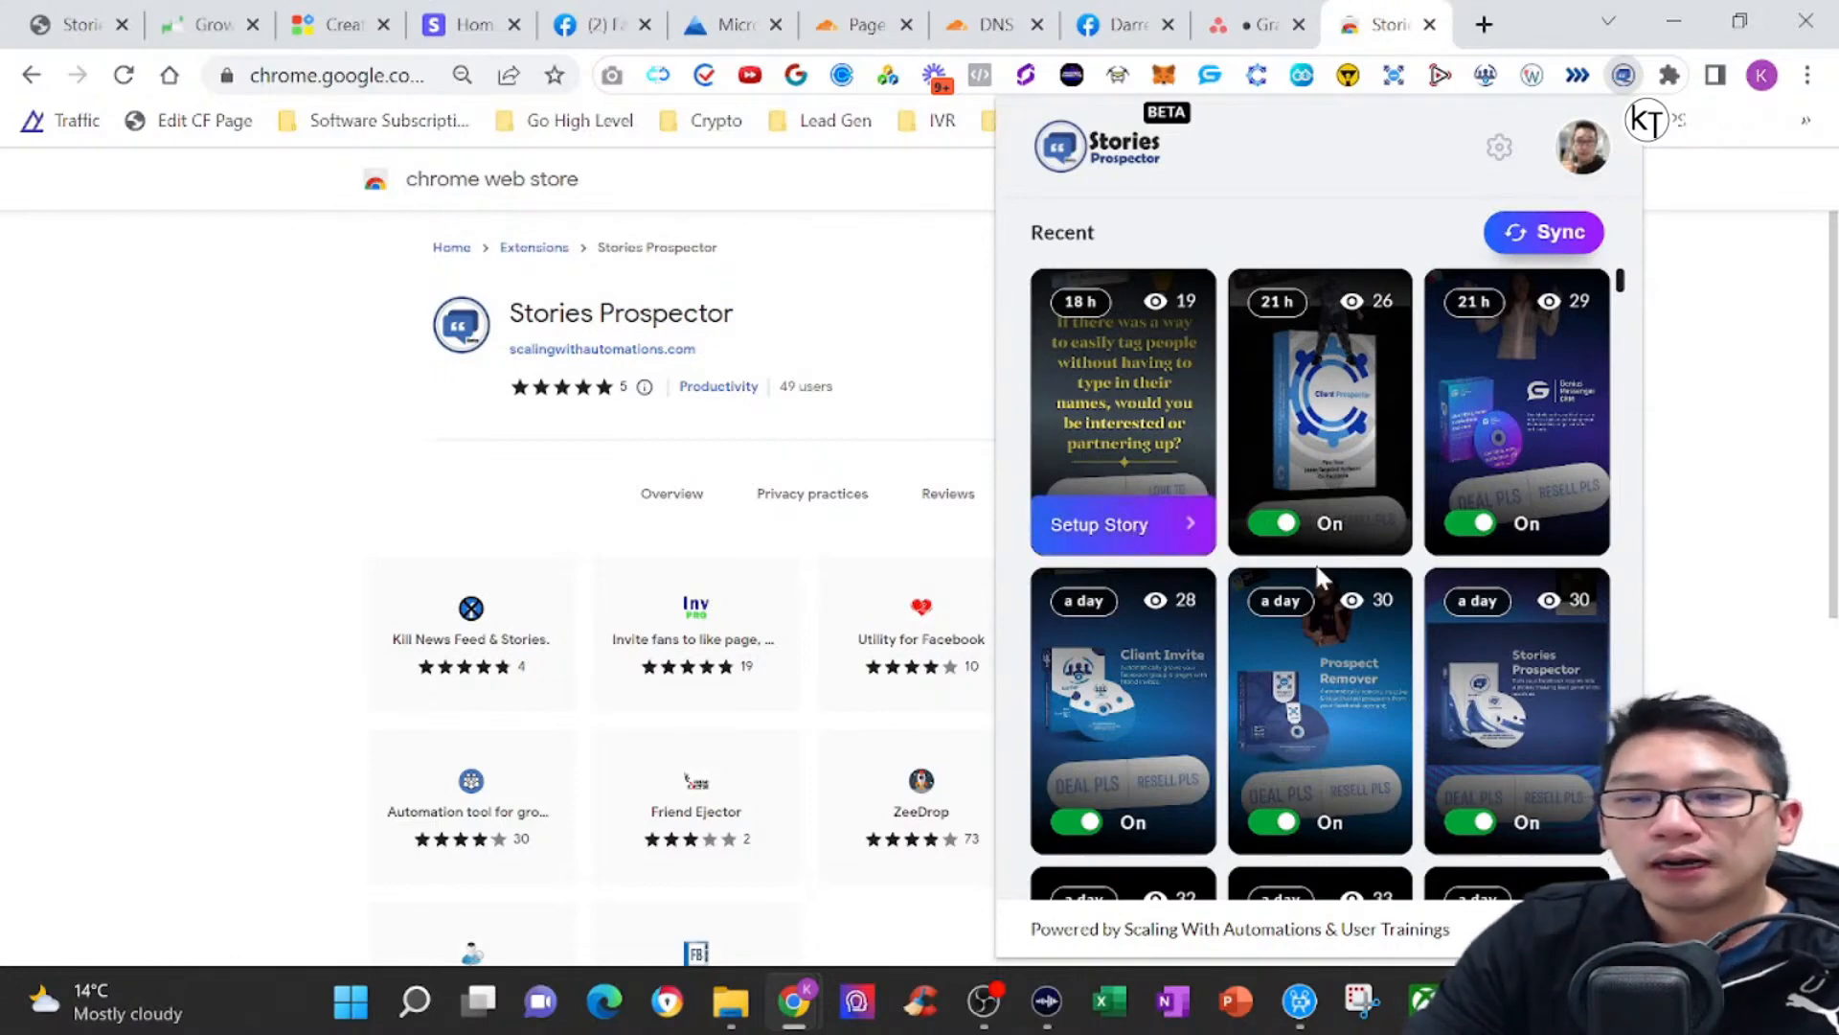
# Reopen the Client Prospector story and examine its RESELL PLS and Message Delivered figures.
pyautogui.click(1376, 412)
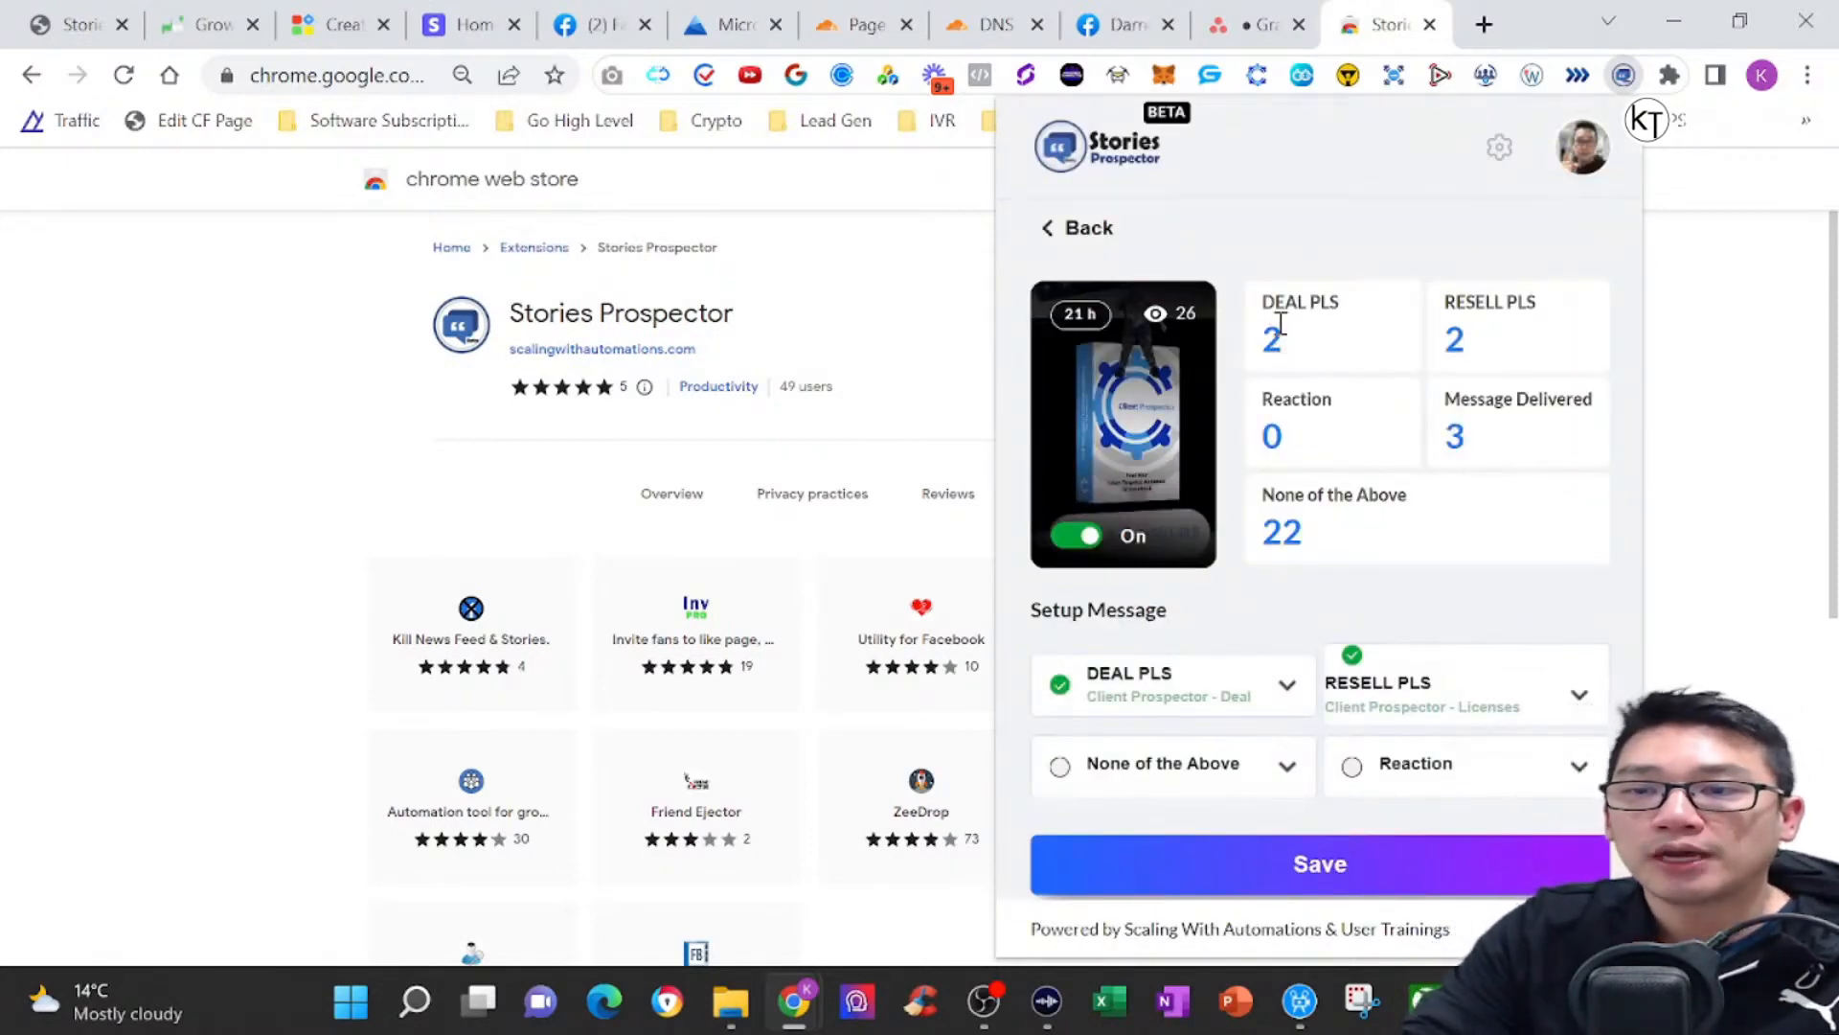
pyautogui.moveTo(1442, 340); pyautogui.dragTo(1528, 337)
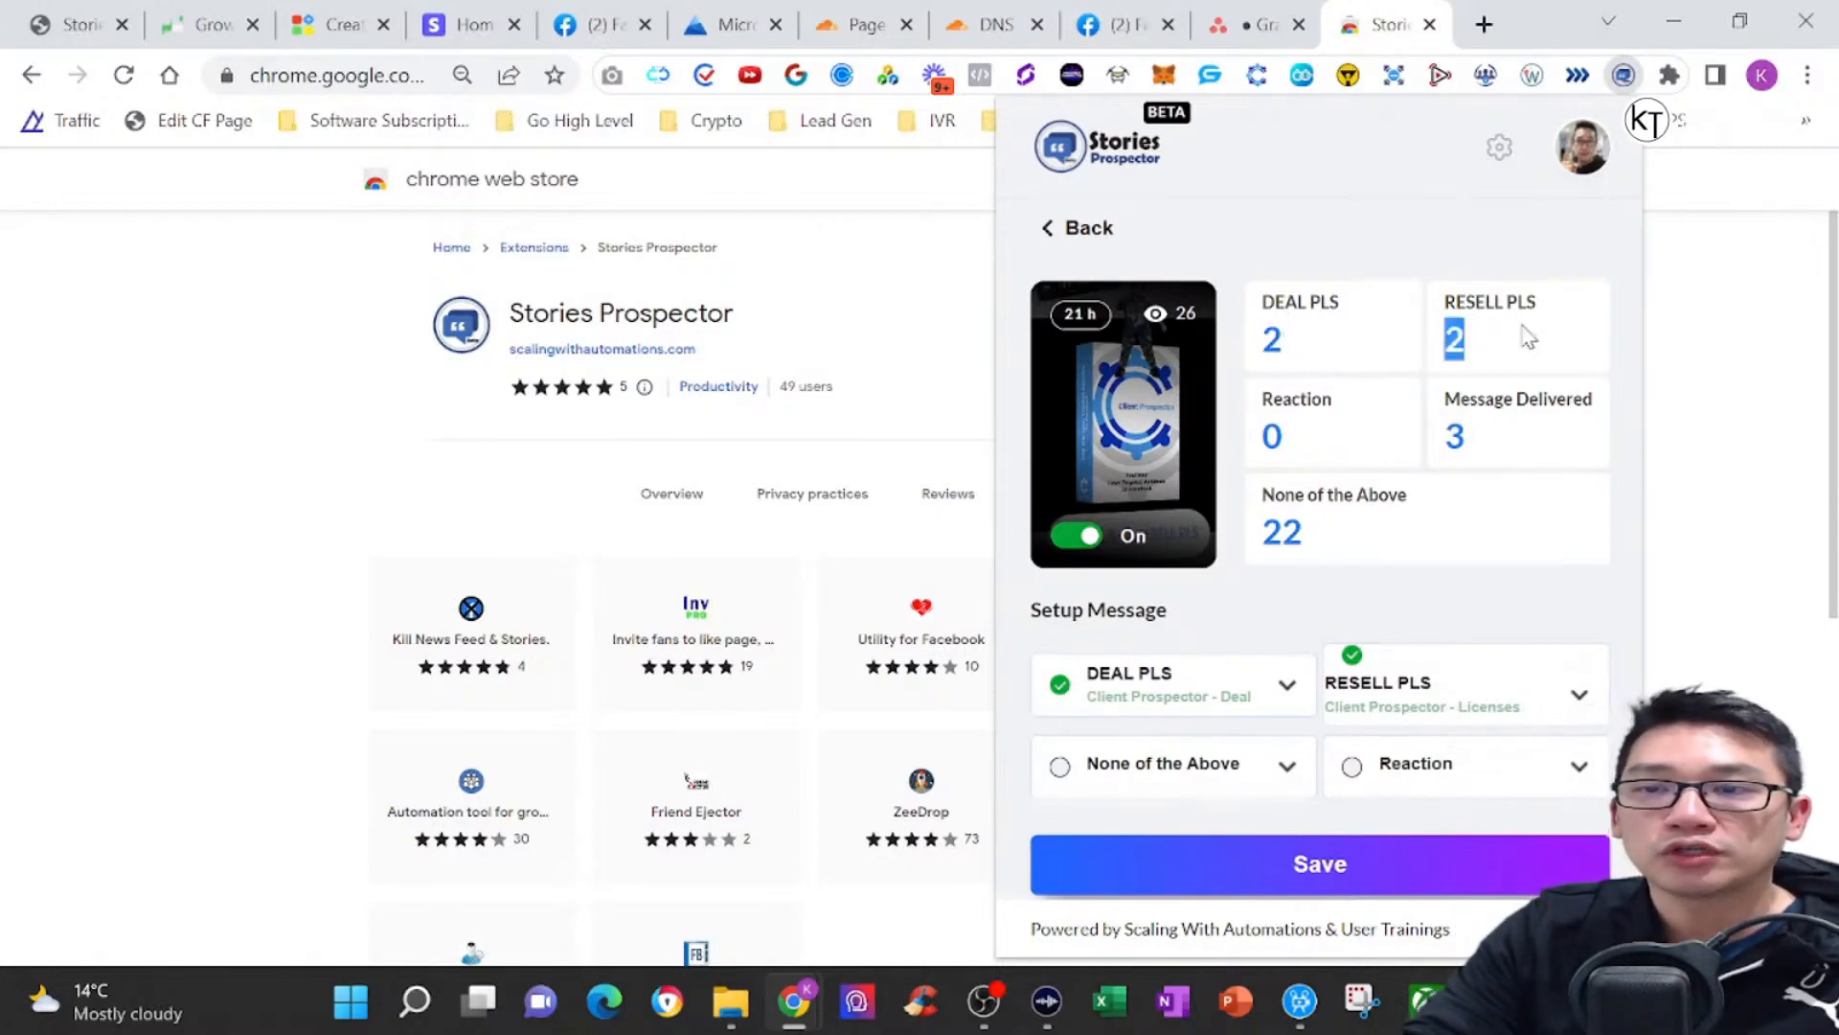
pyautogui.click(1532, 337)
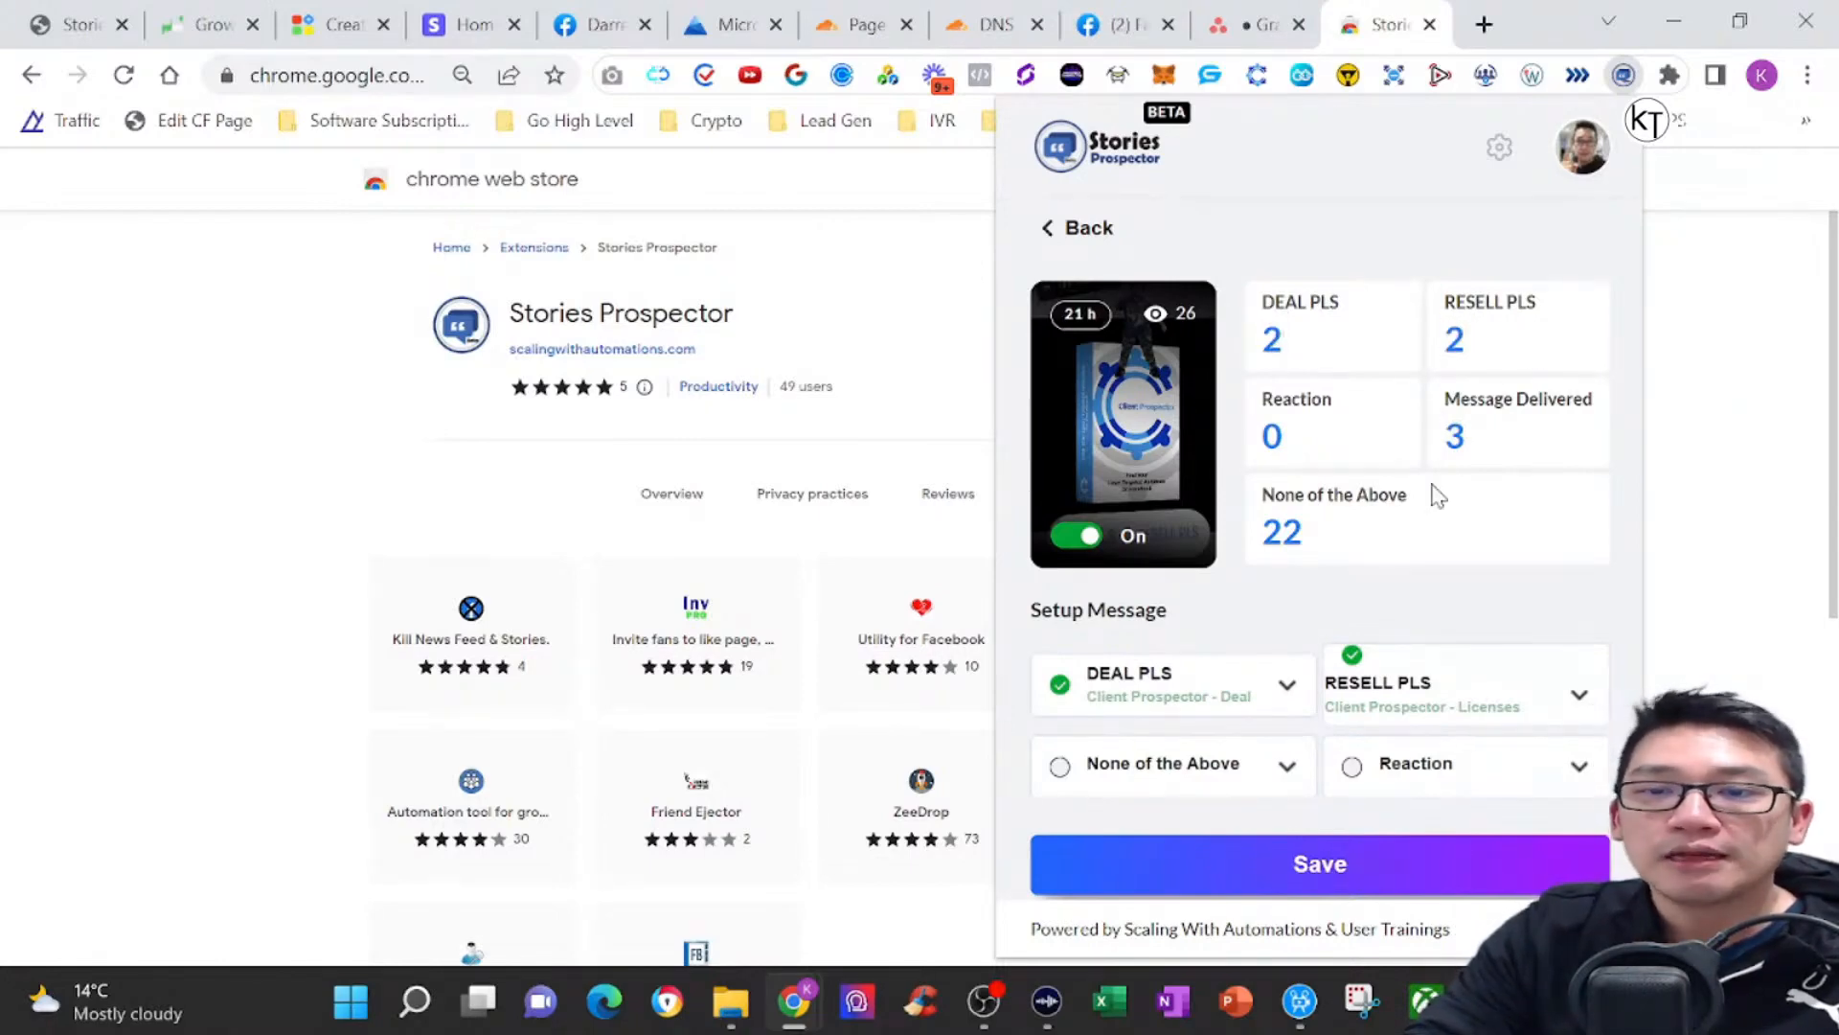
pyautogui.moveTo(1454, 431); pyautogui.dragTo(1520, 443)
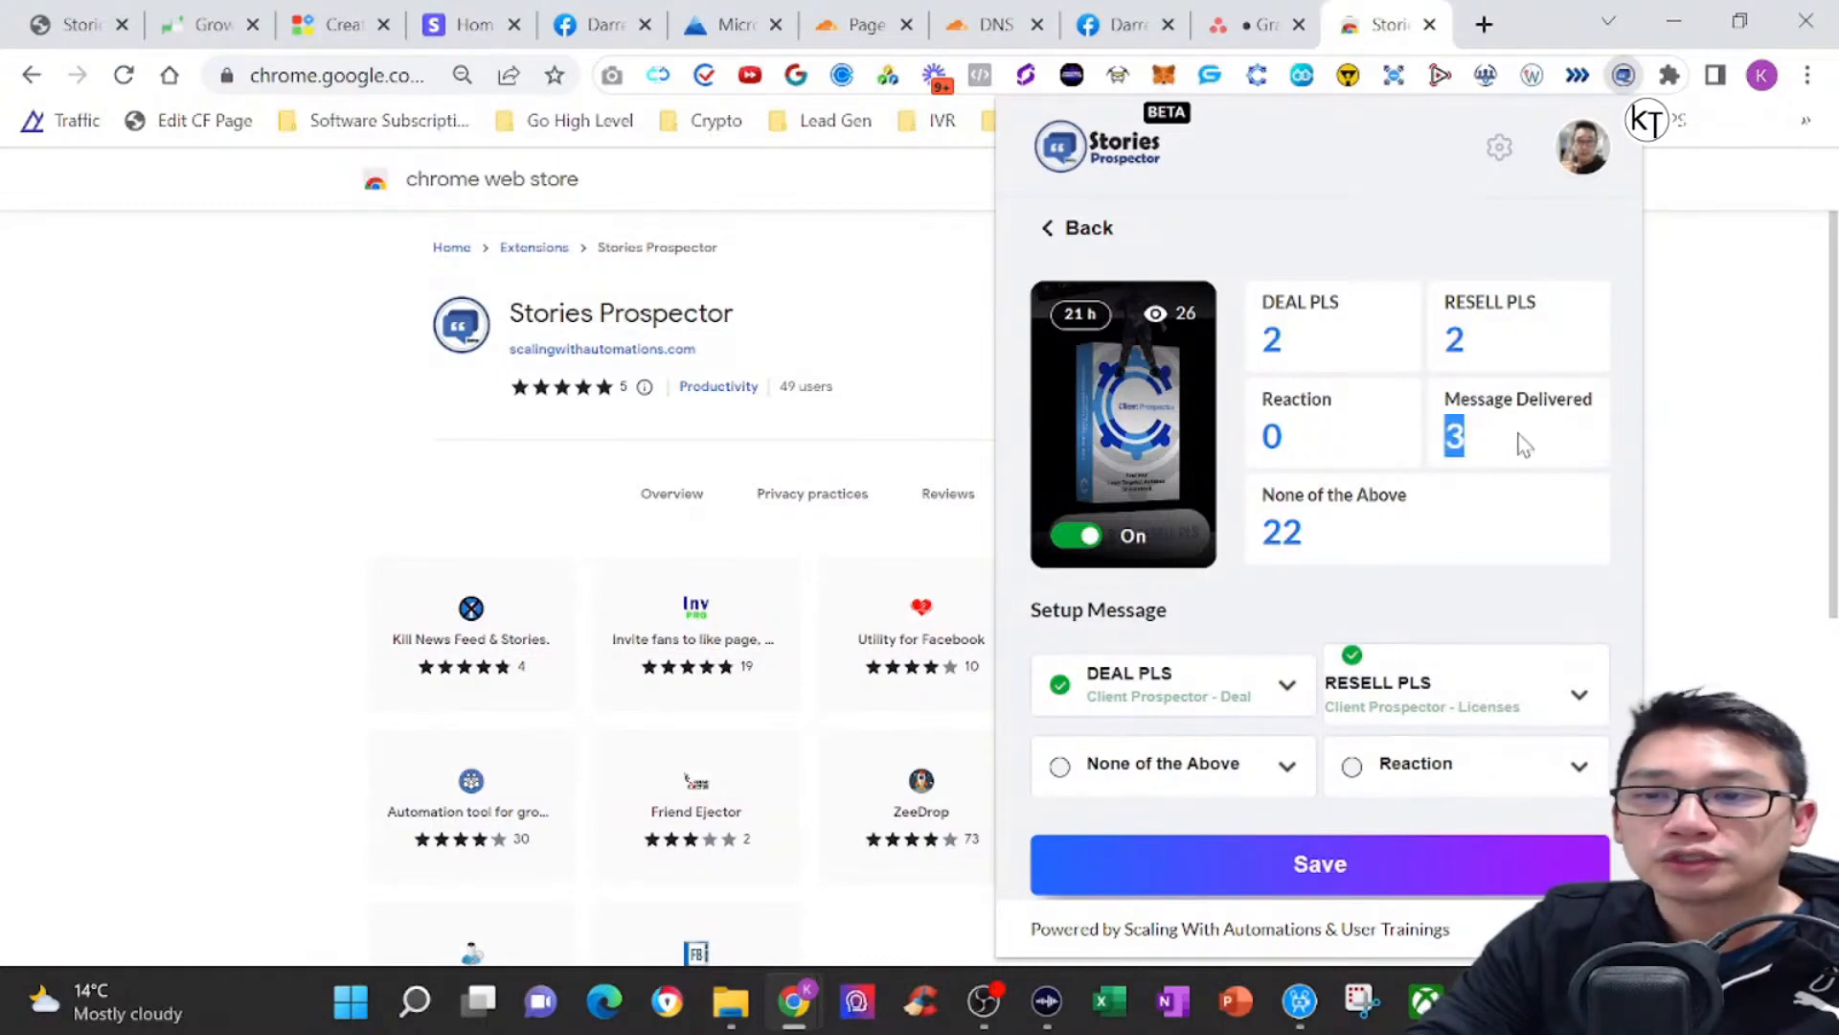
pyautogui.click(1527, 440)
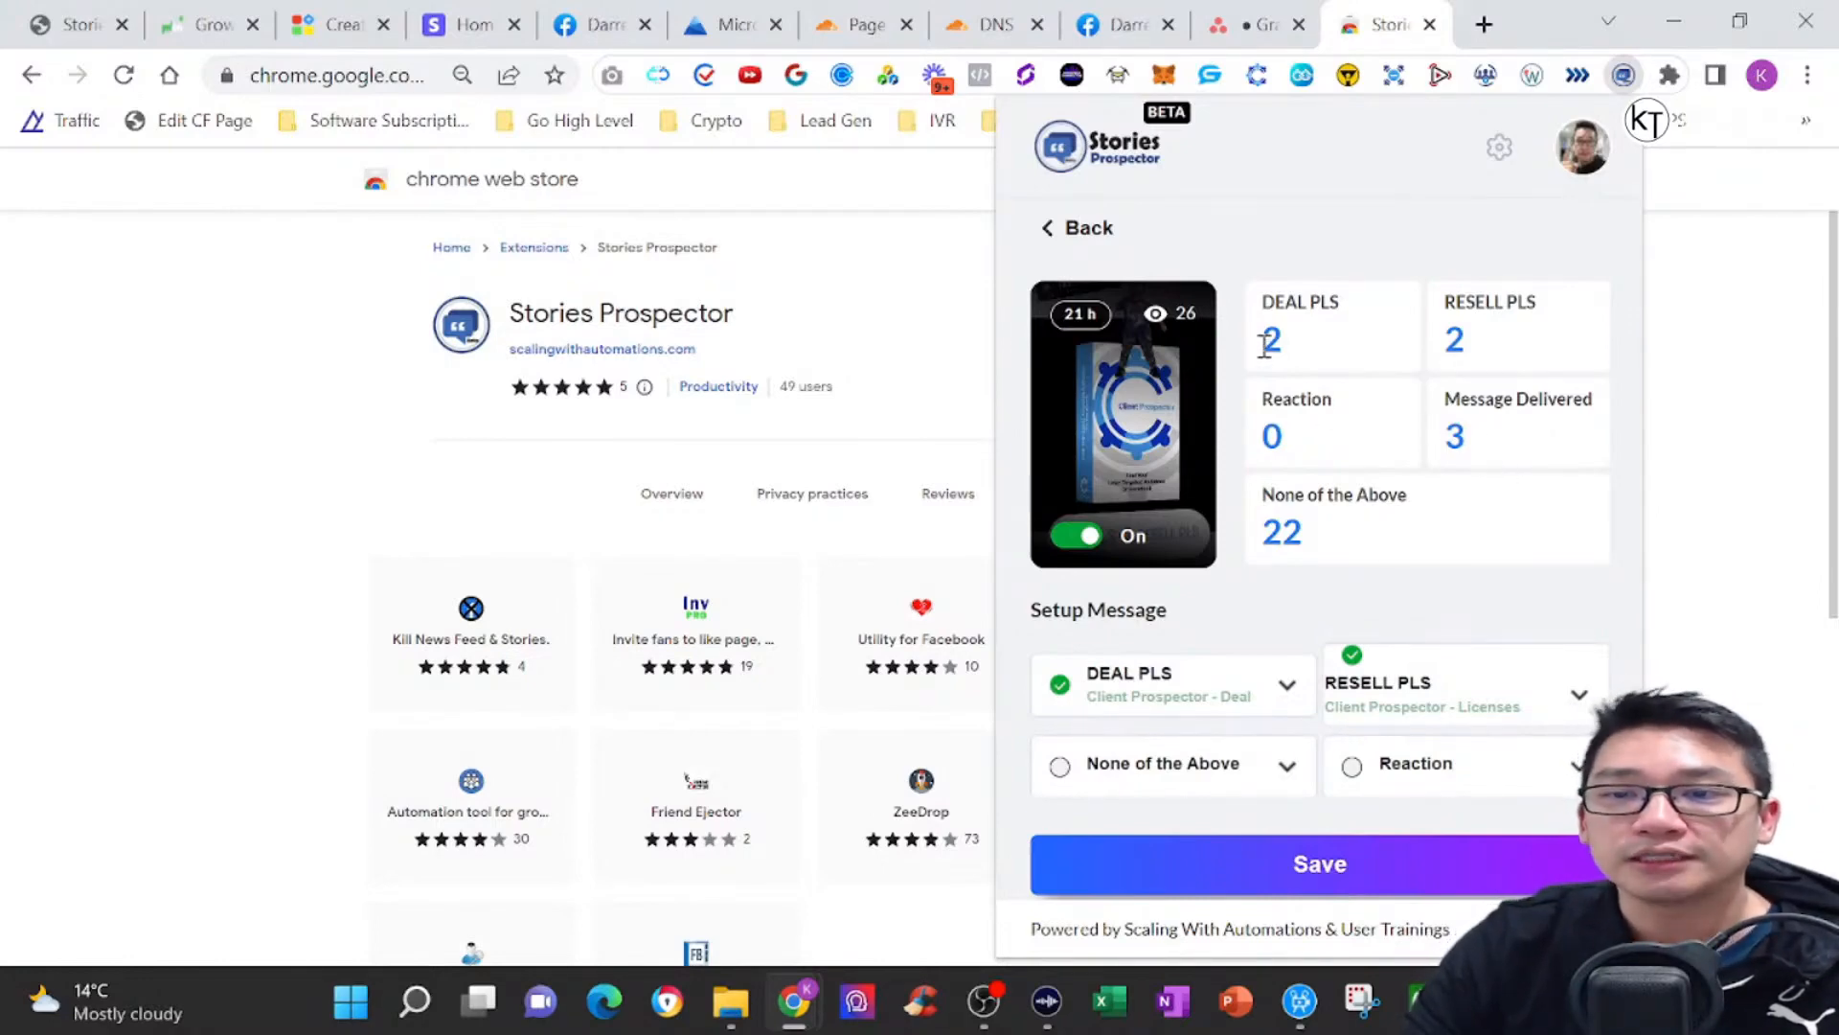
# Examine the Client Prospector story's DEAL PLS, Message Delivered and None of the Above figures.
pyautogui.moveTo(1260, 347)
pyautogui.mouseDown()
pyautogui.moveTo(1478, 345)
pyautogui.moveTo(1297, 361)
pyautogui.moveTo(1274, 337)
pyautogui.mouseUp()
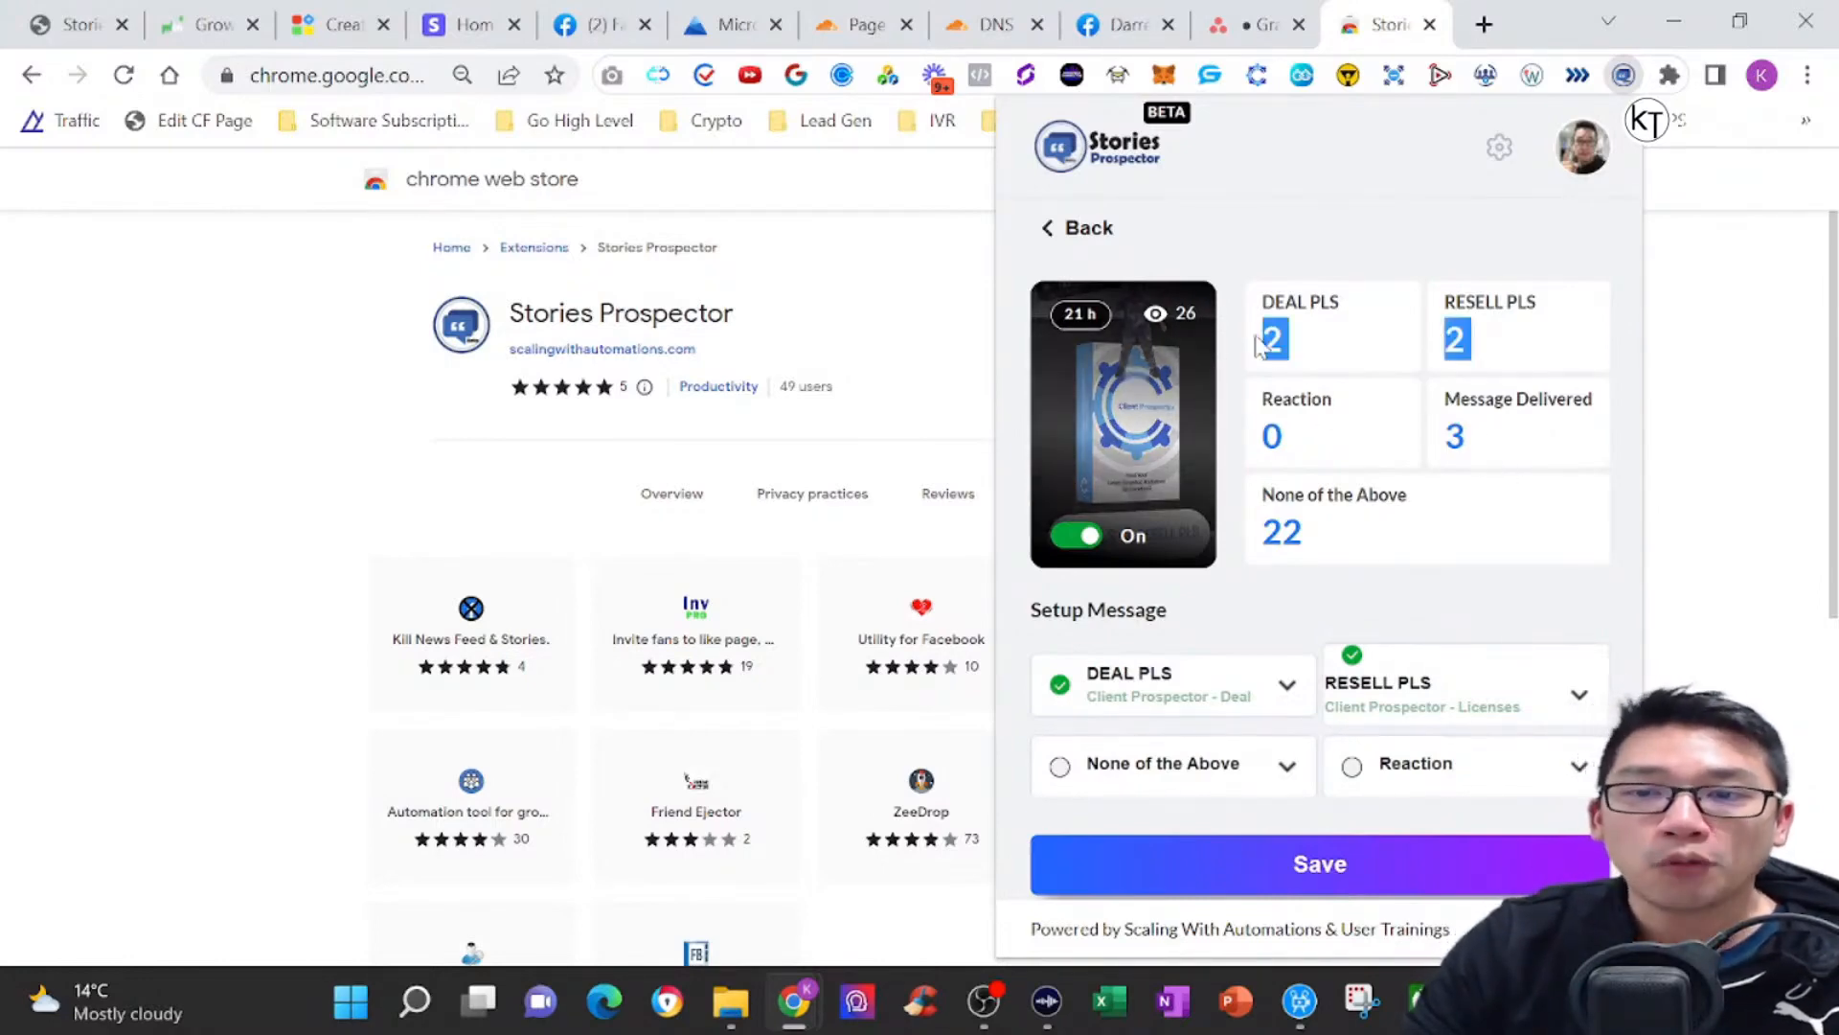
pyautogui.click(1276, 338)
pyautogui.moveTo(1446, 438); pyautogui.dragTo(1517, 424)
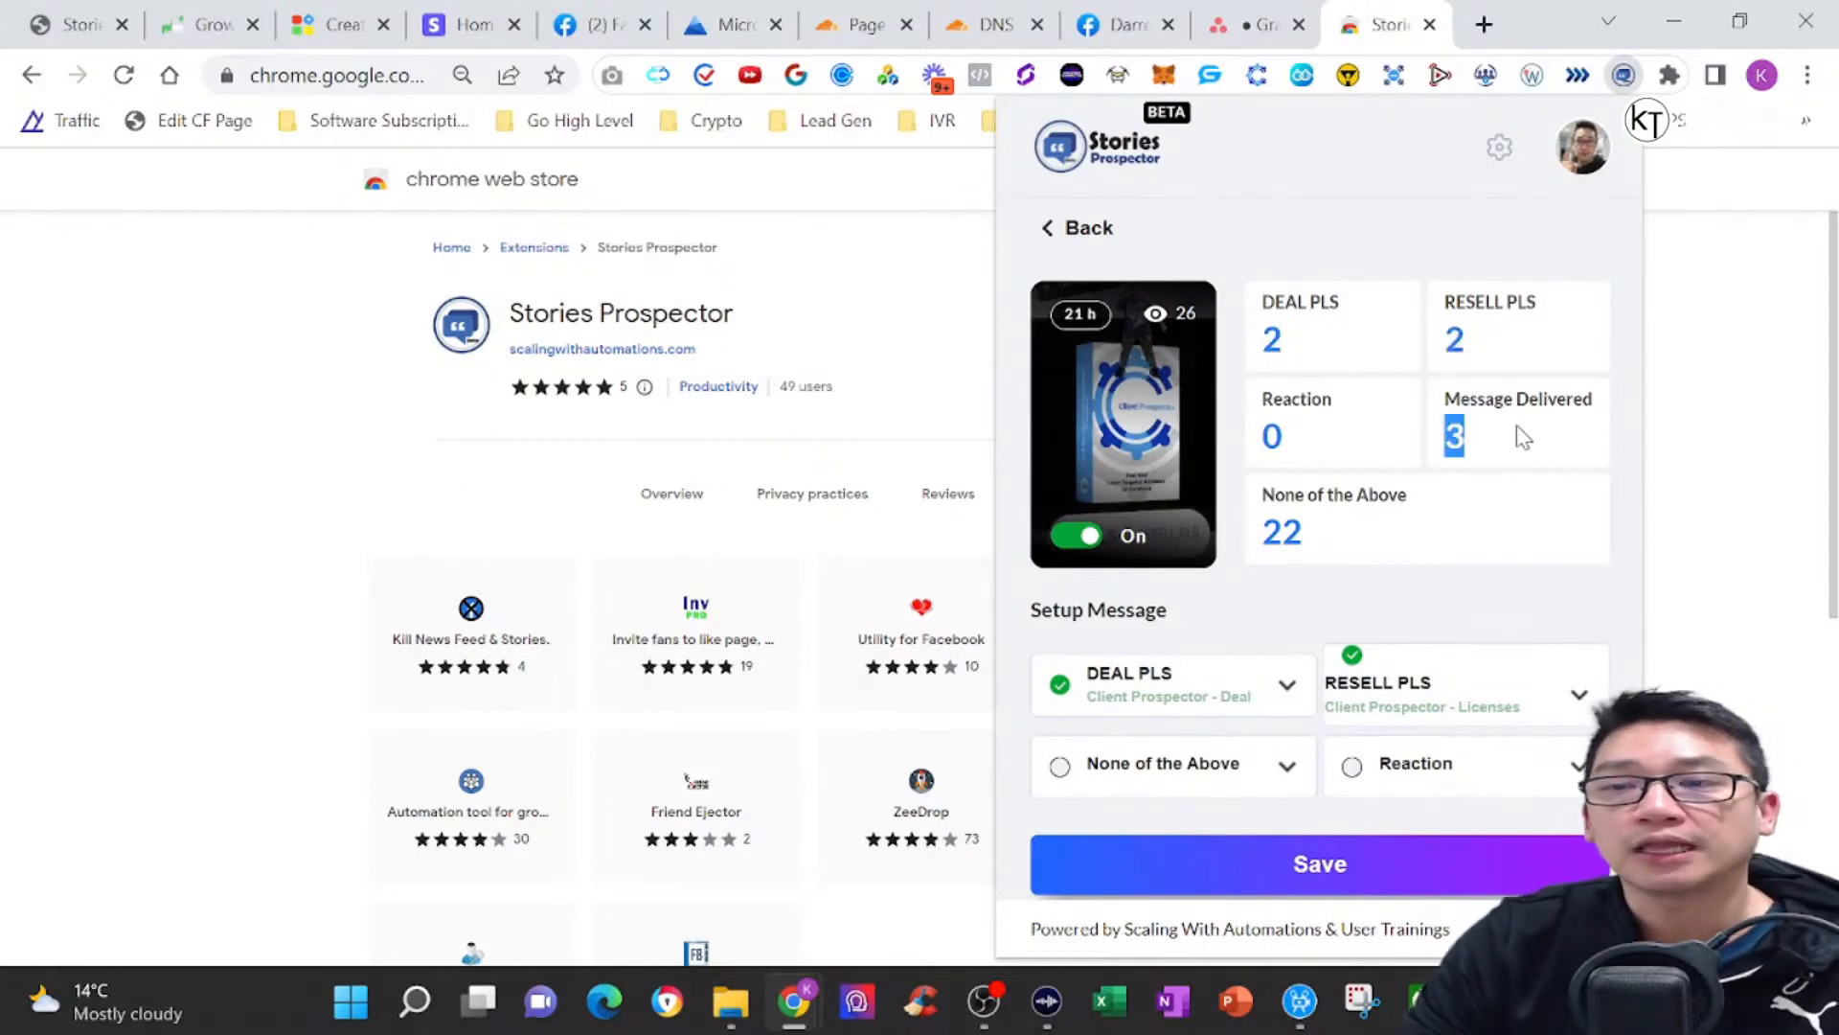
pyautogui.click(1513, 424)
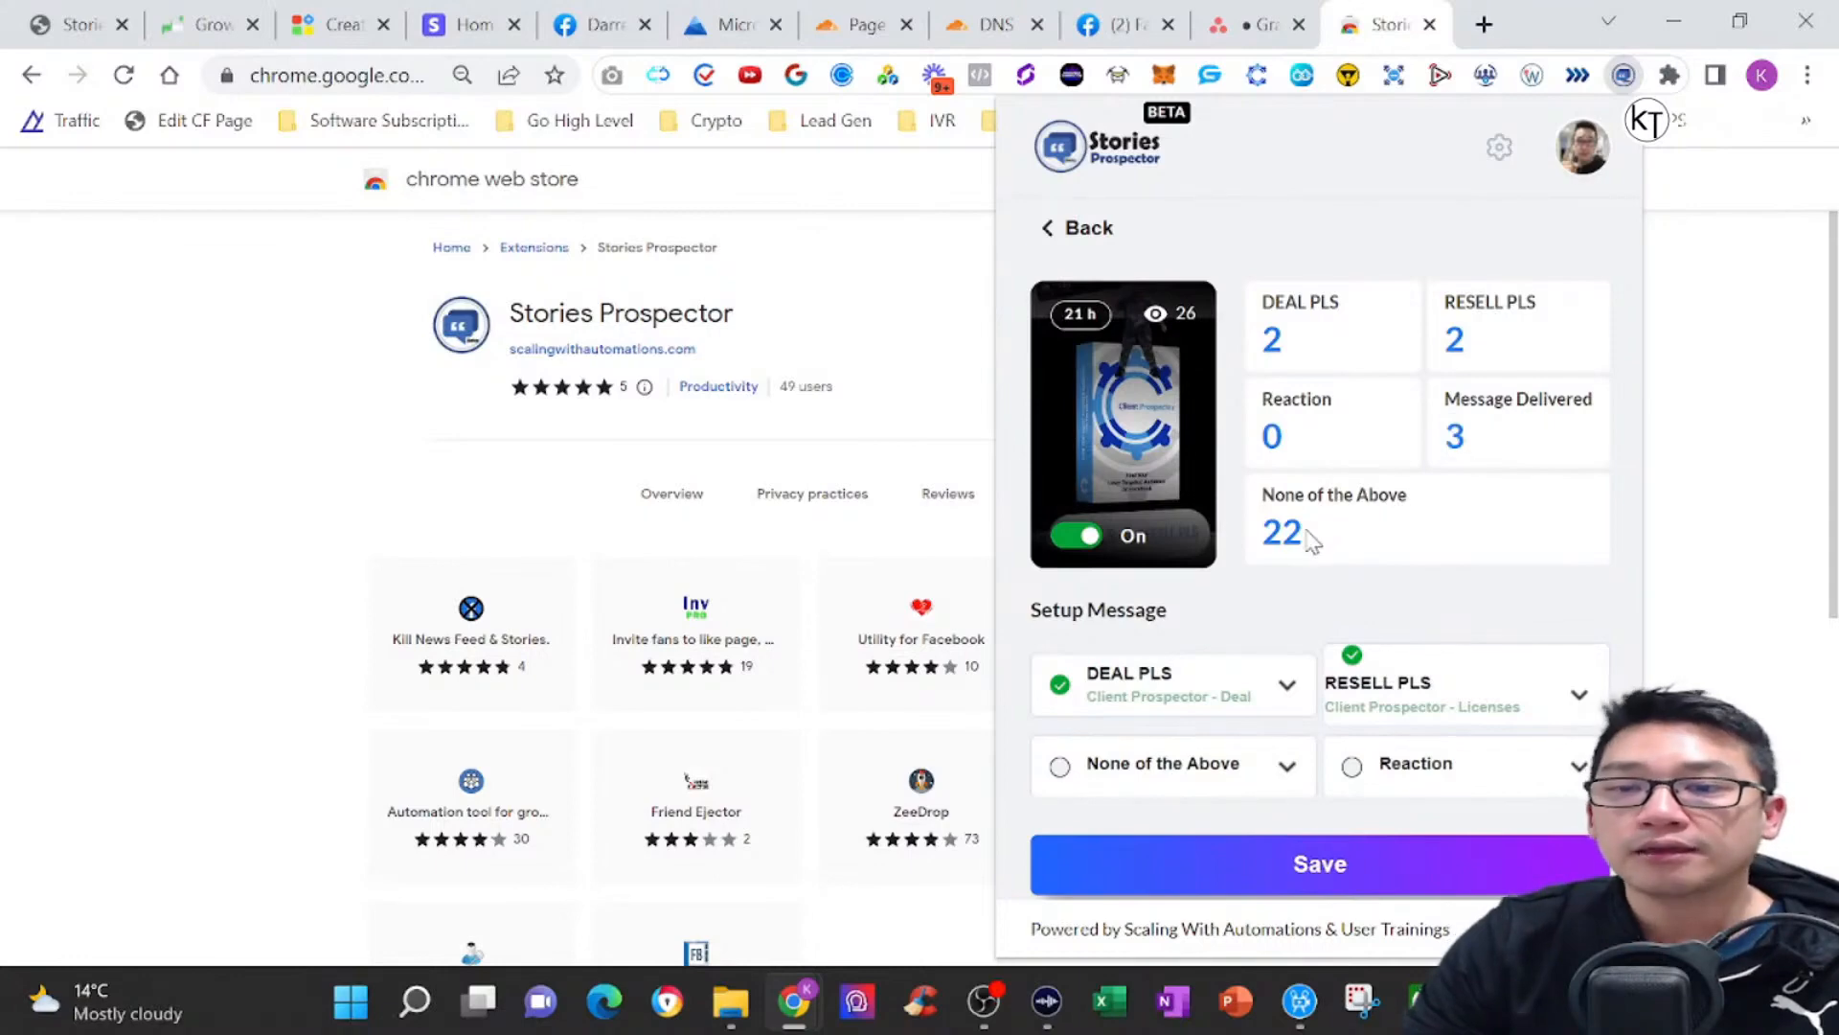
pyautogui.moveTo(1308, 538); pyautogui.dragTo(1260, 554)
pyautogui.click(1266, 535)
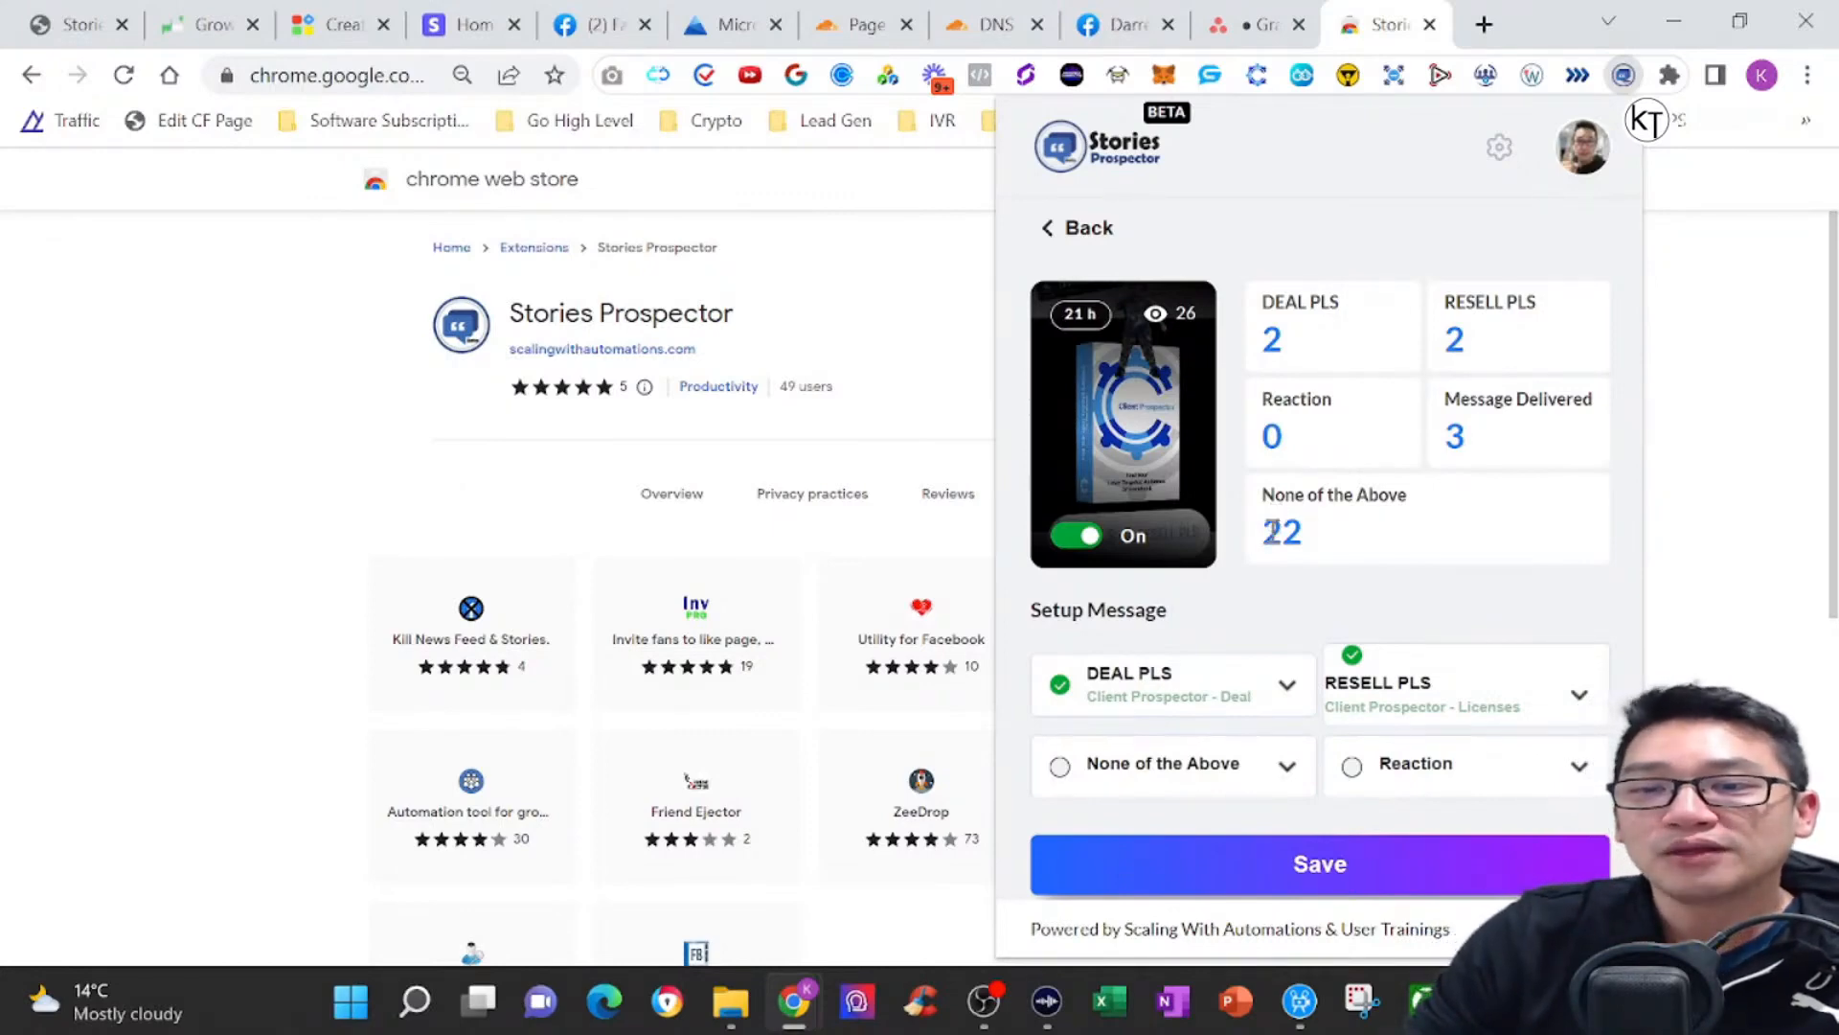
pyautogui.moveTo(1265, 533); pyautogui.dragTo(1310, 546)
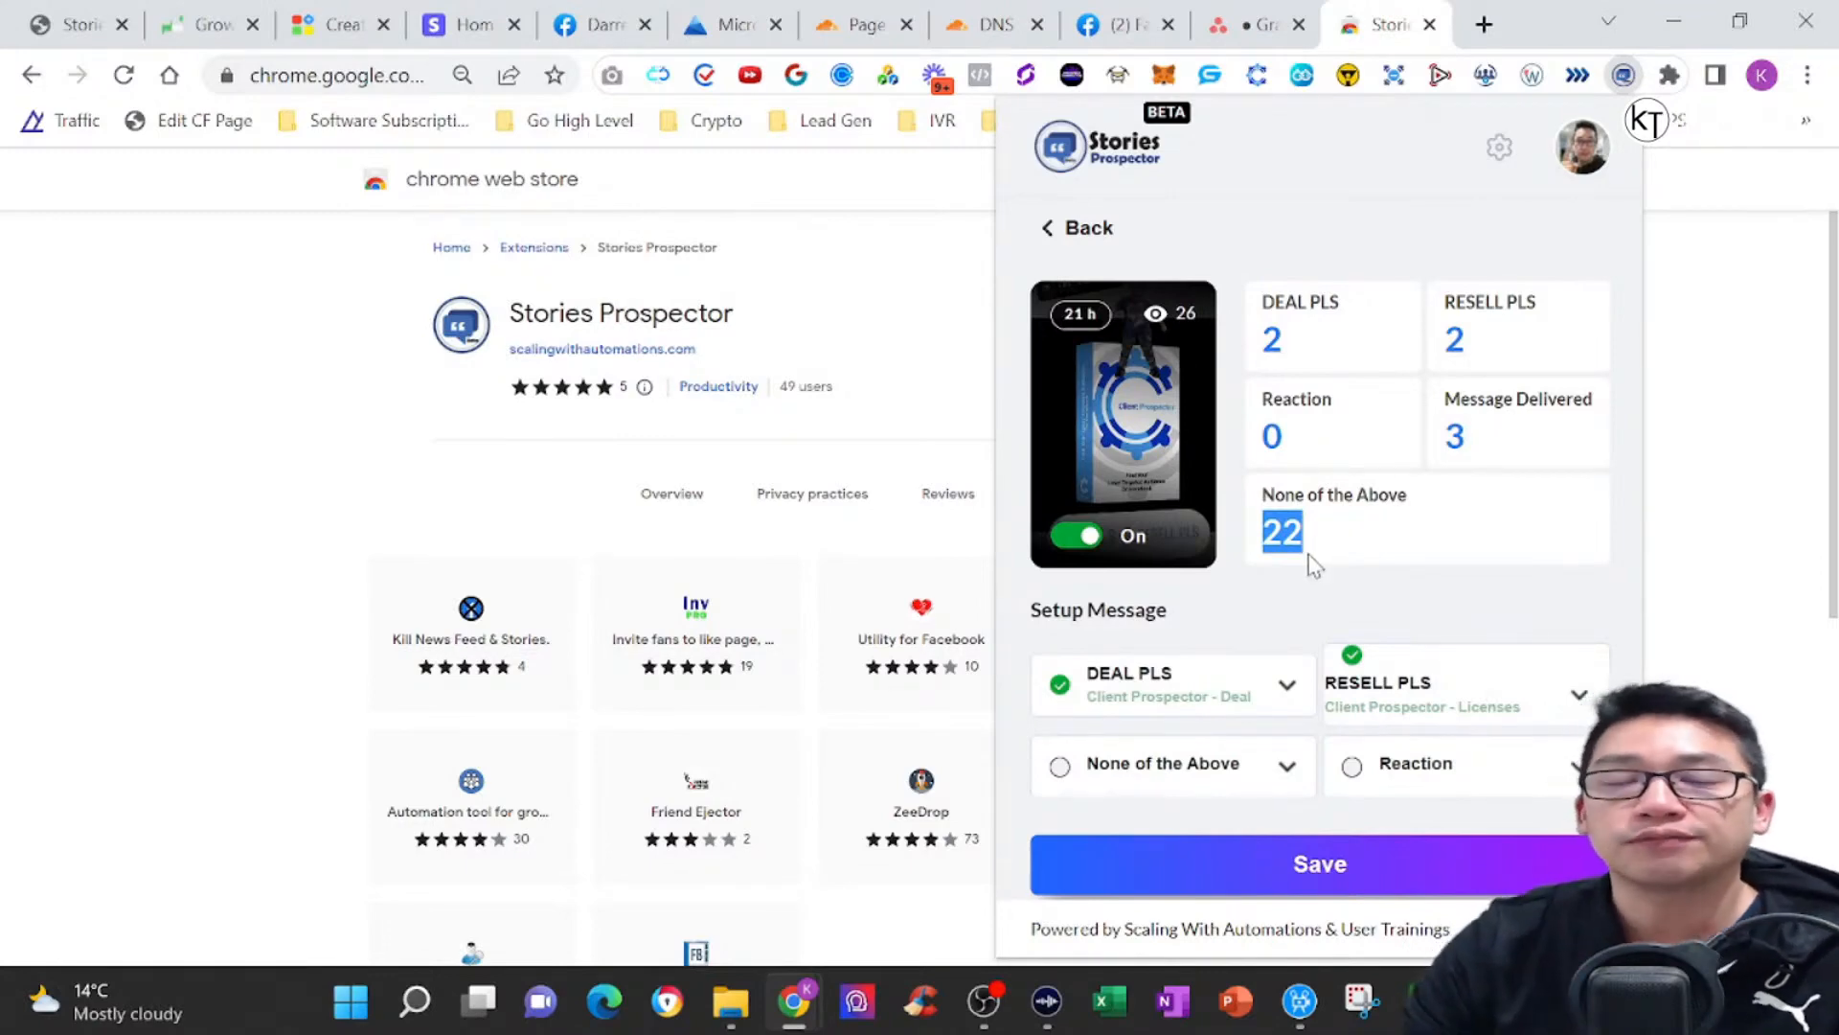
# Return to the recent stories and look through the whole list down to the oldest story and back up.
pyautogui.click(1062, 238)
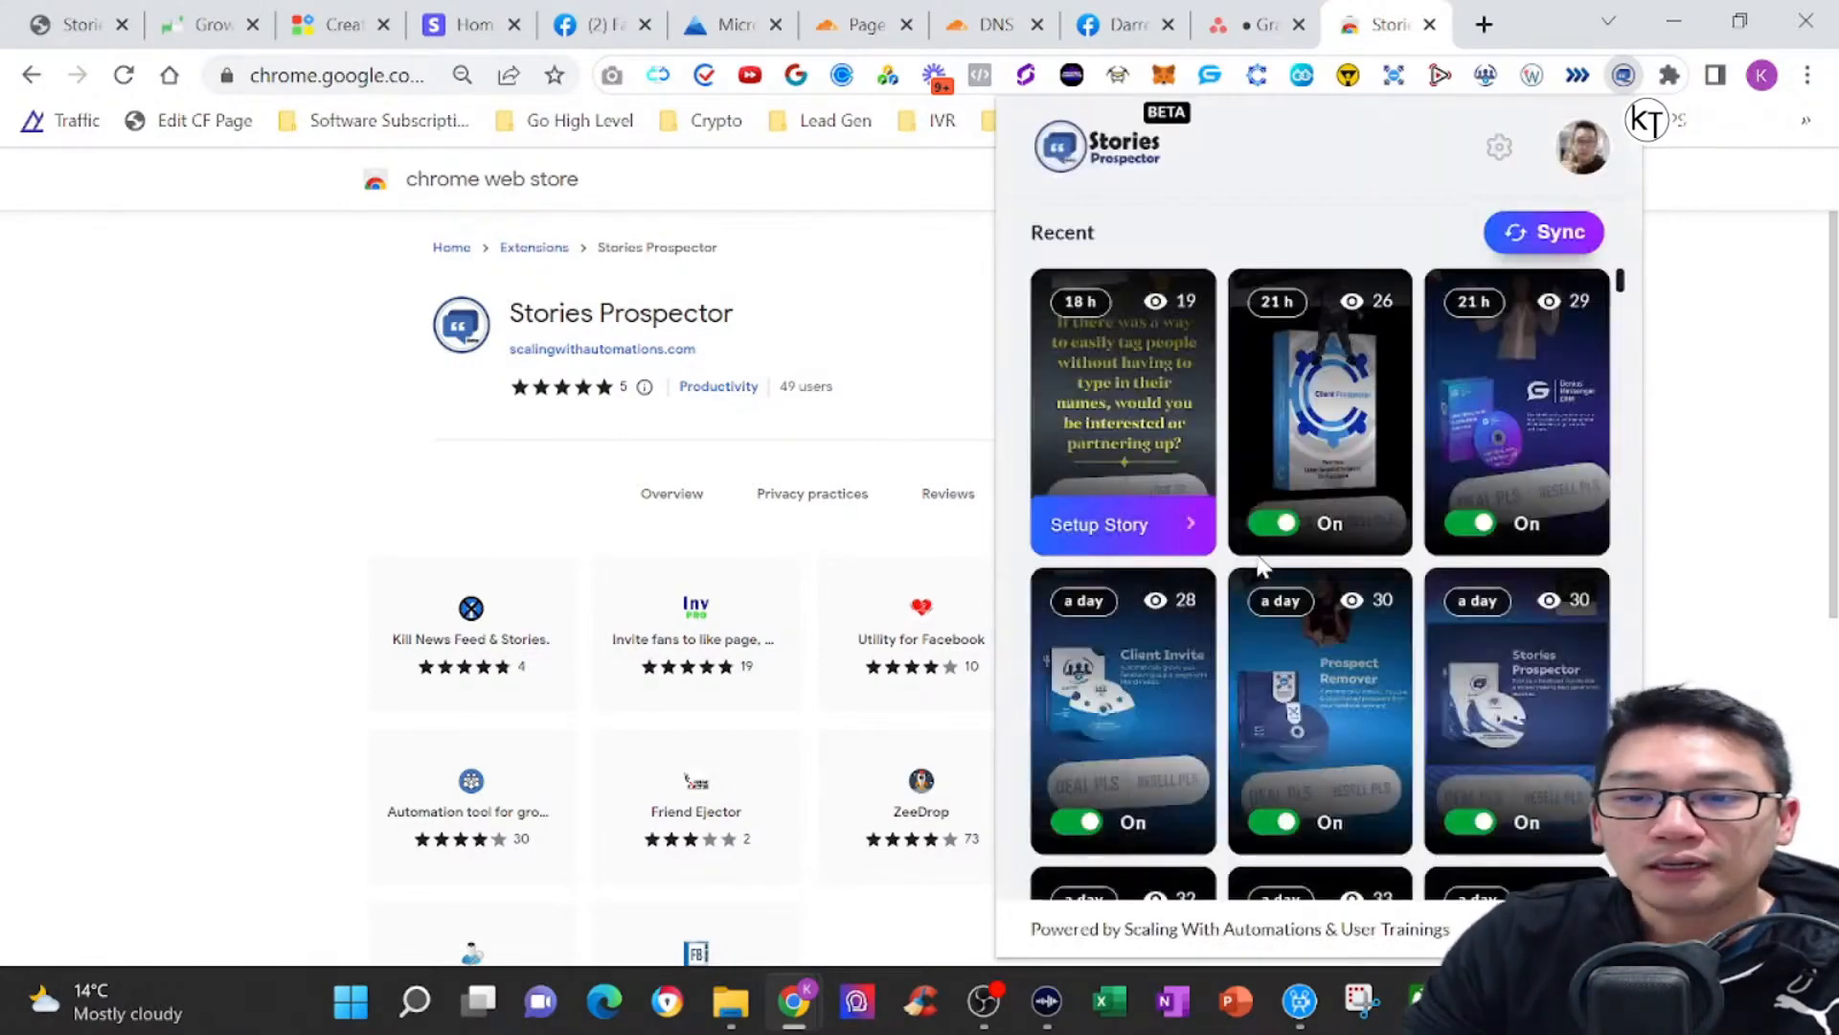
pyautogui.scroll(-12, 1322, 622)
pyautogui.scroll(-10, 1354, 668)
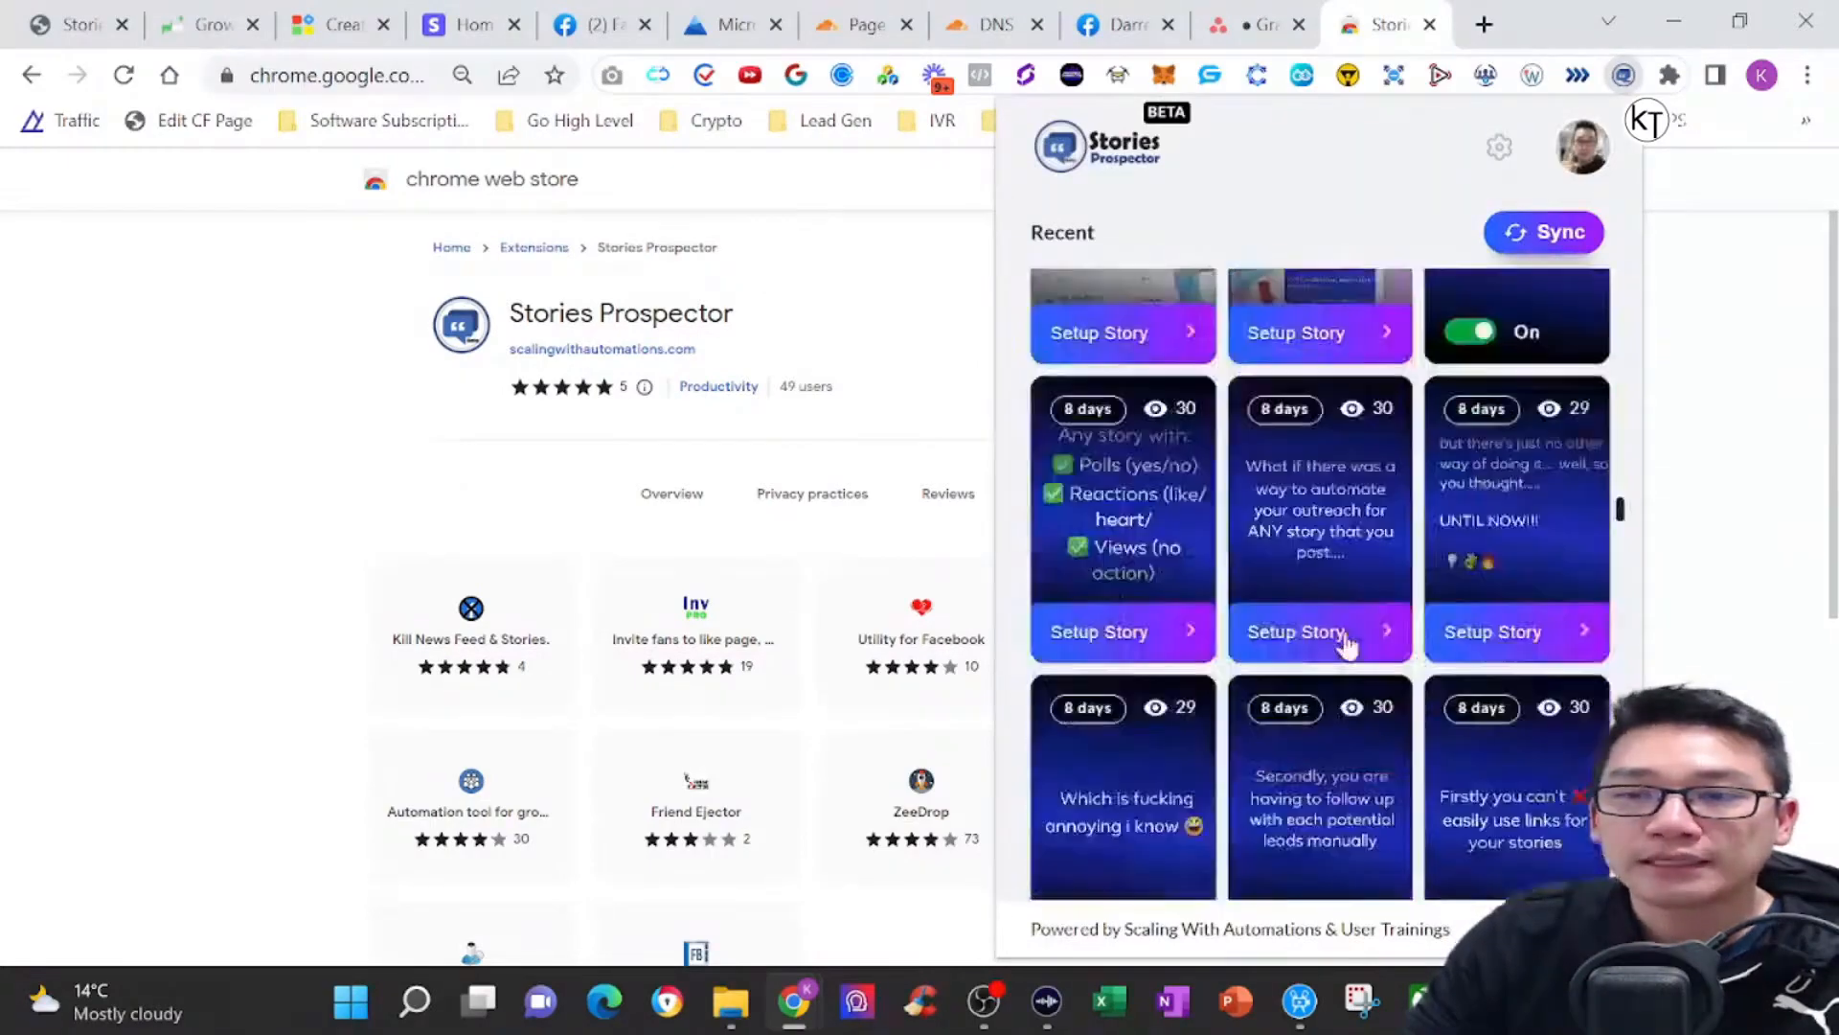
pyautogui.scroll(-5, 1295, 704)
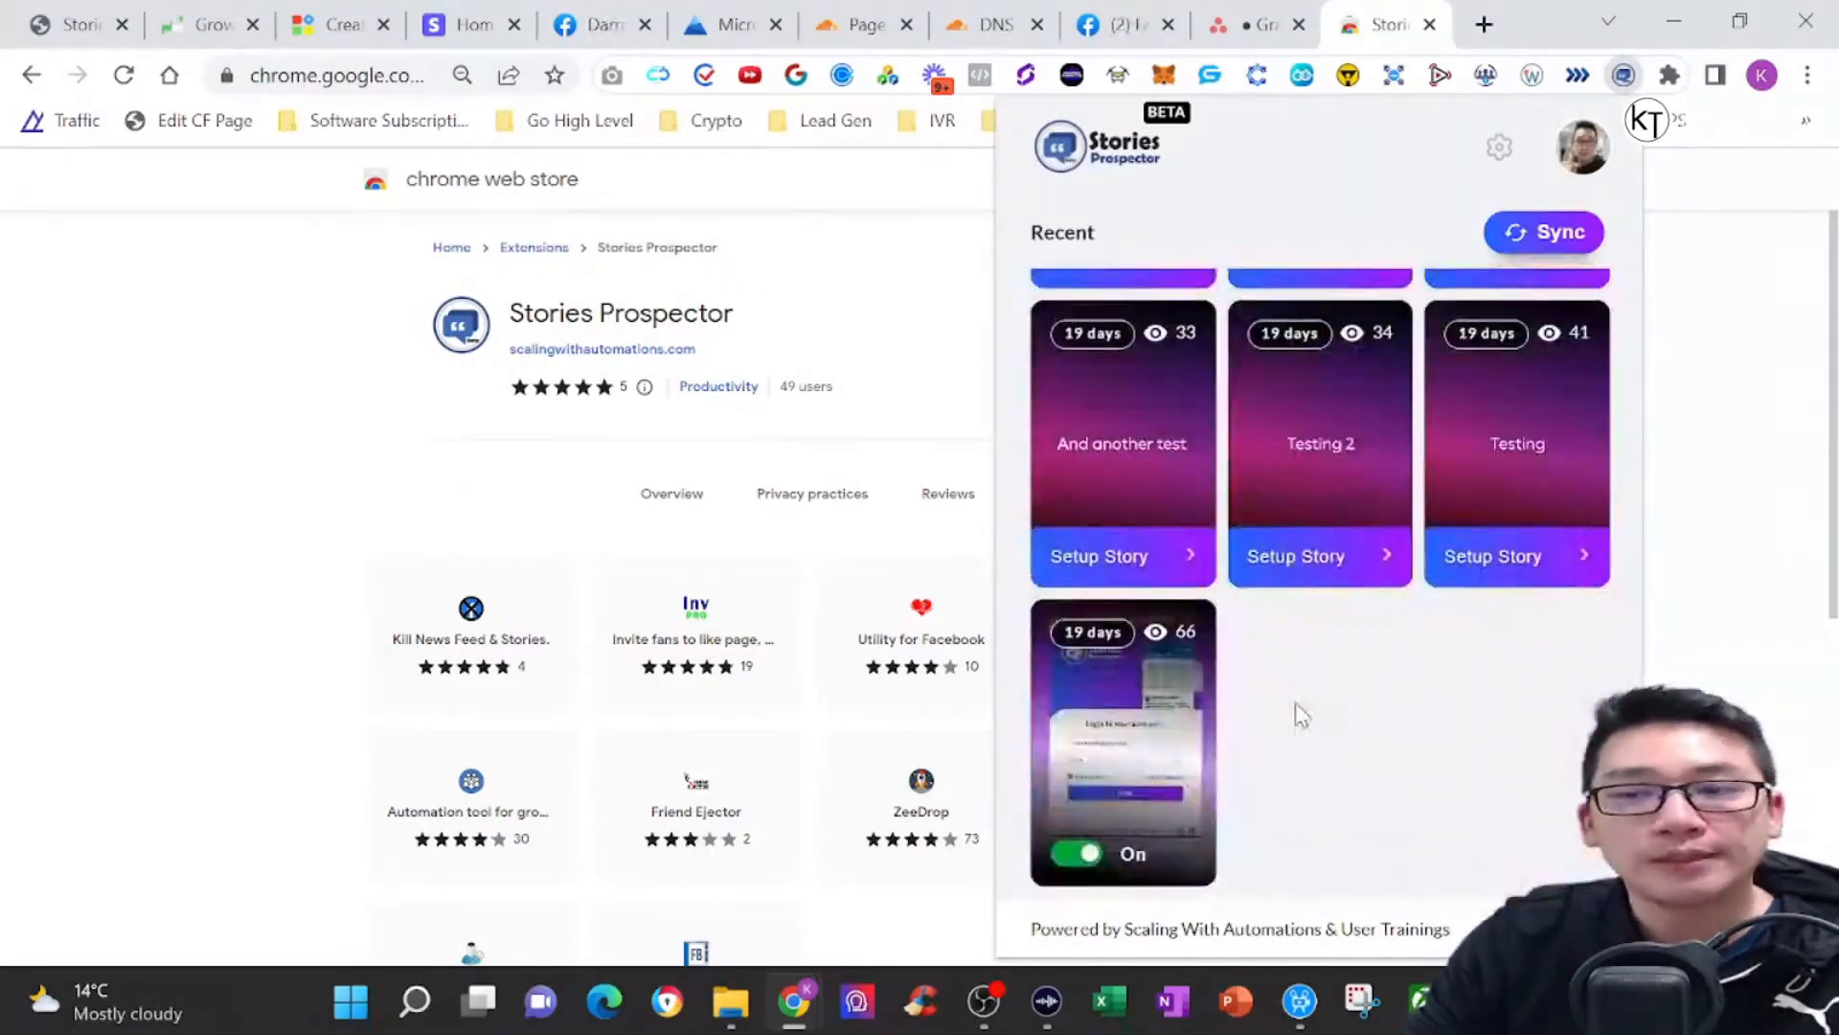
pyautogui.scroll(10, 1308, 703)
pyautogui.scroll(12, 1281, 692)
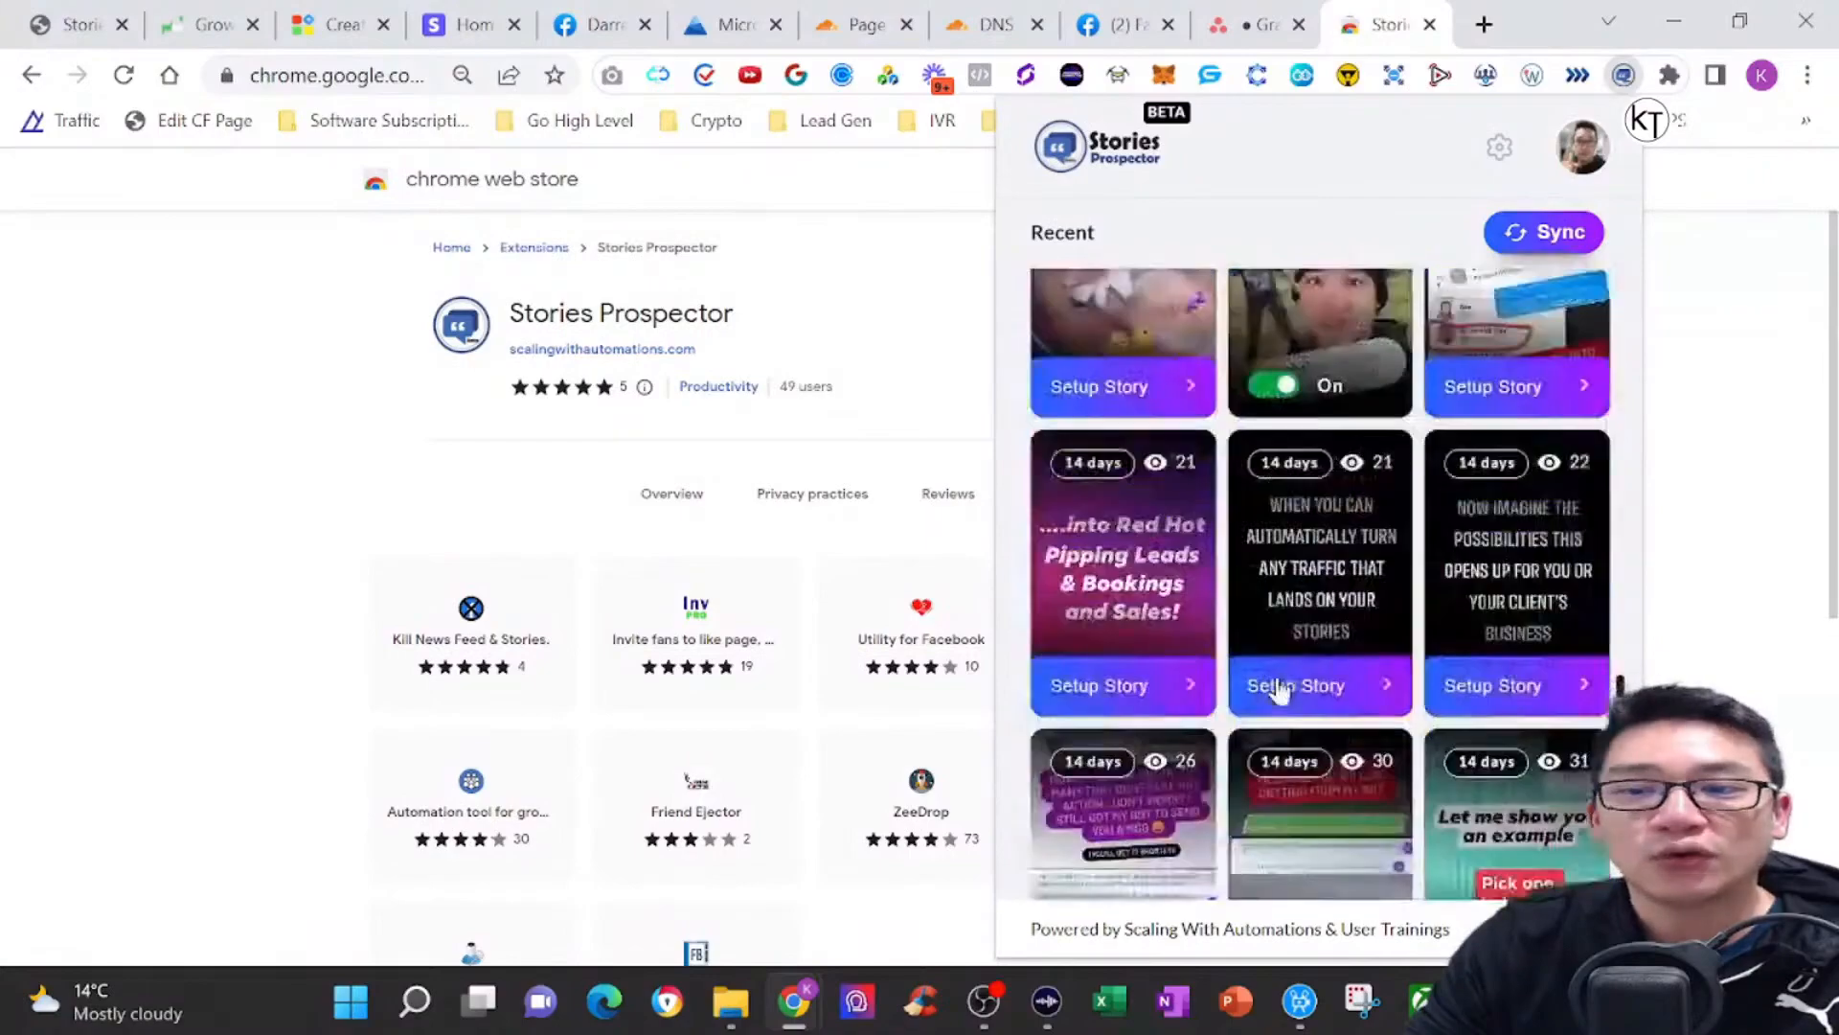
pyautogui.scroll(8, 1391, 686)
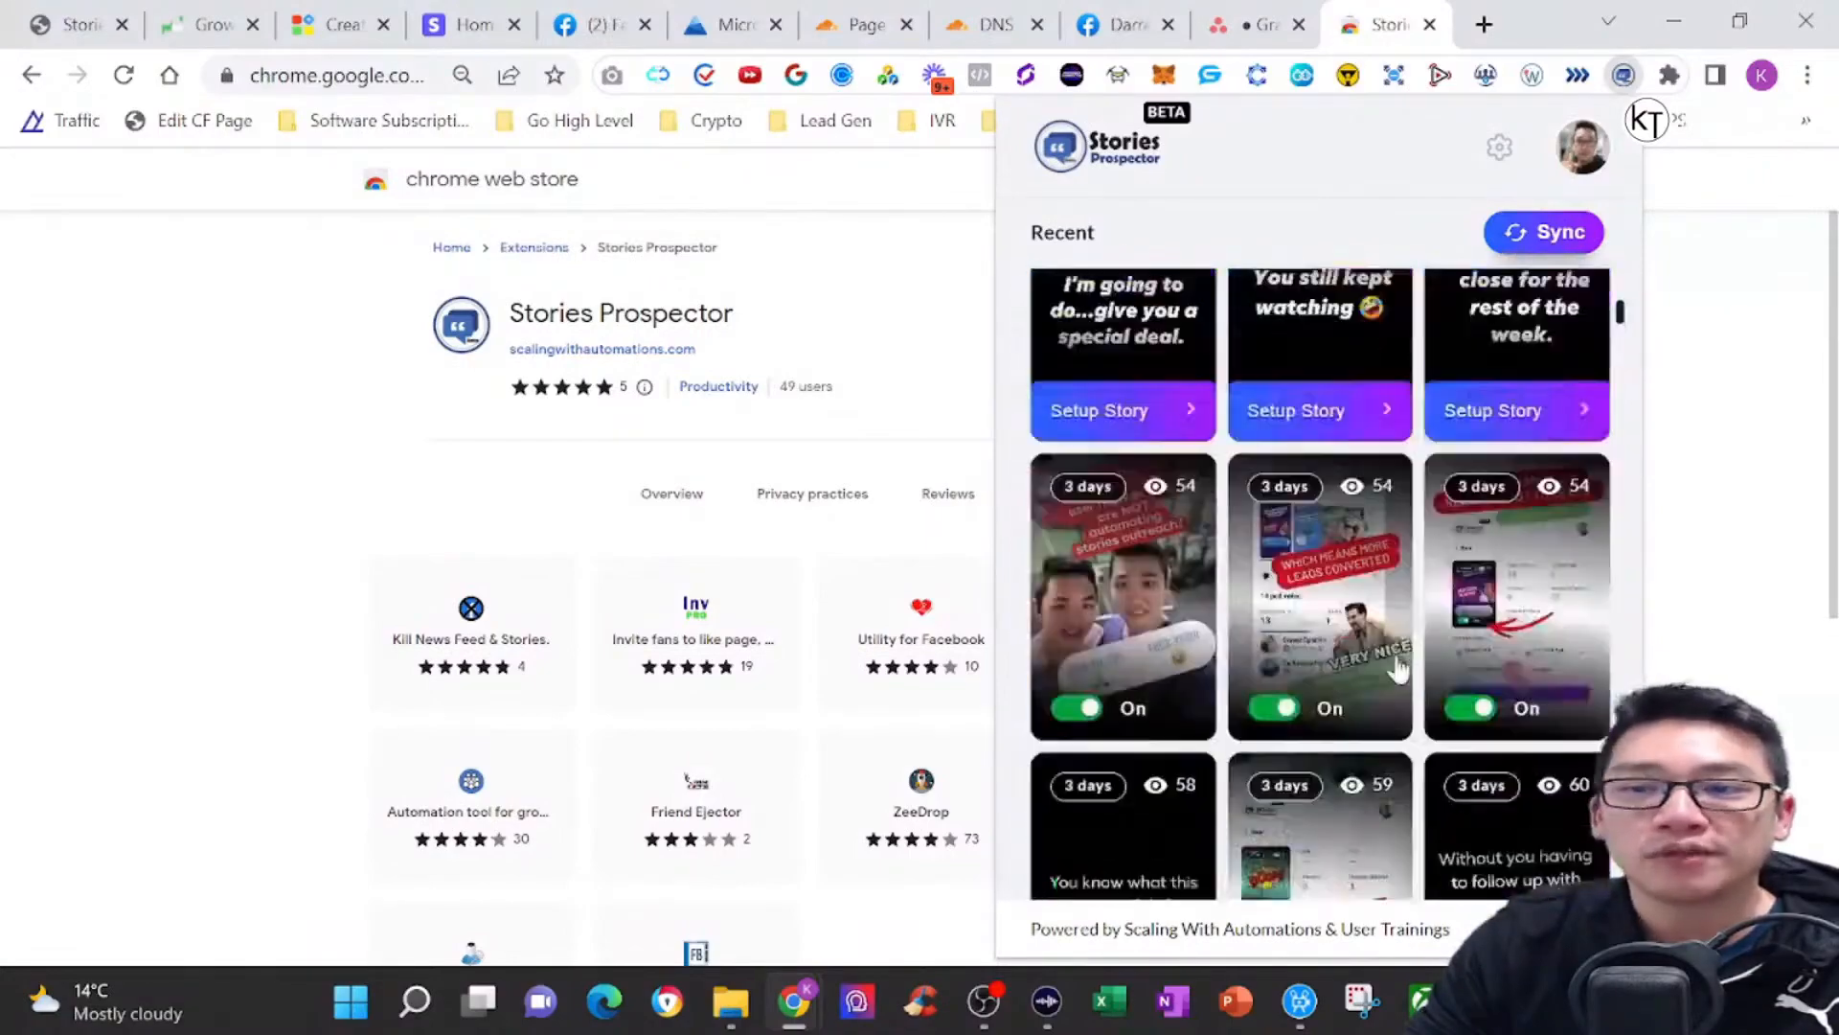